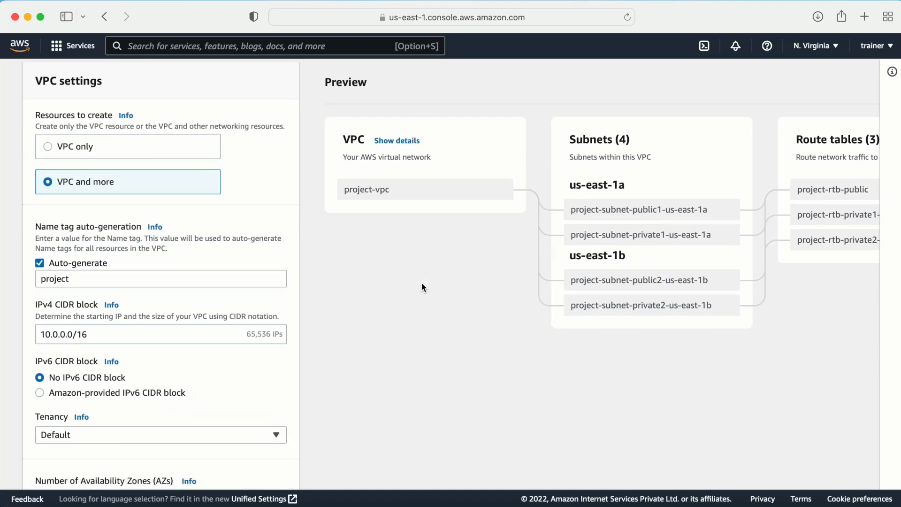
- Dismiss the new create-VPC experience banner and return to the Your VPCs list
scroll(421, 287, "down", 4)
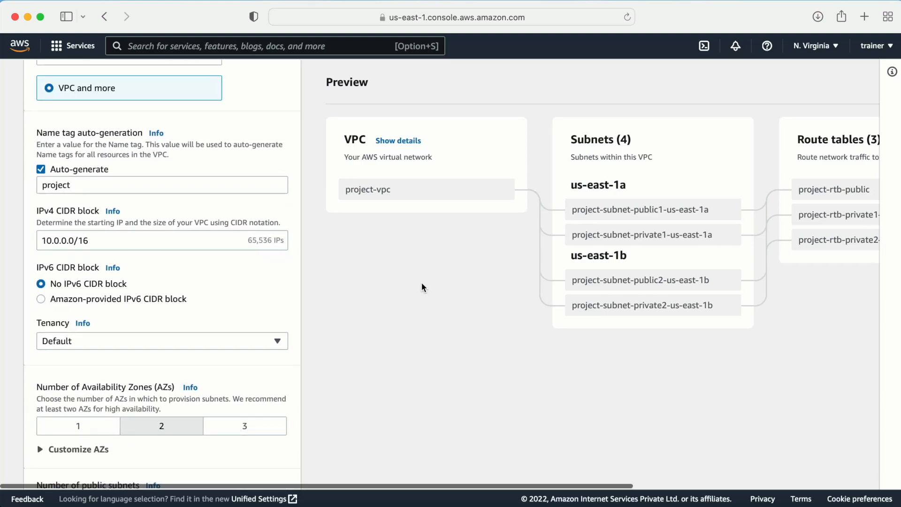
scroll(421, 284, "up", 5)
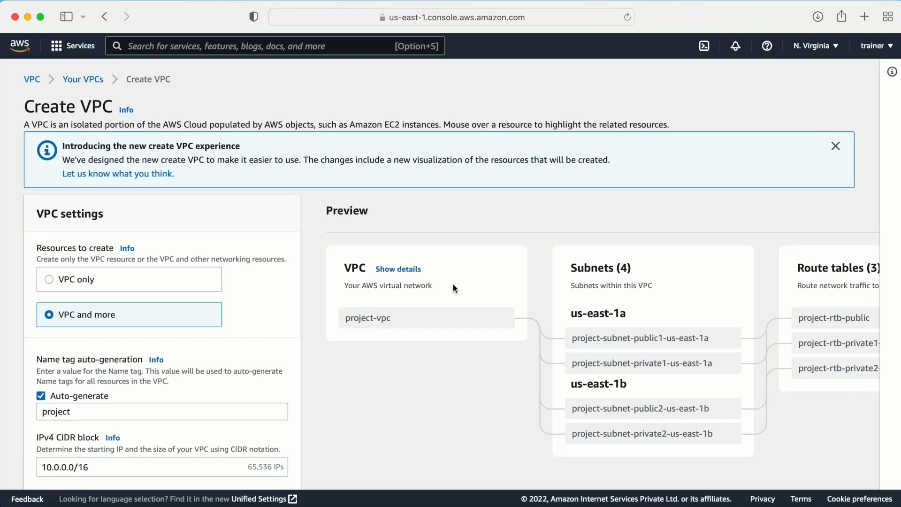
left_click(835, 146)
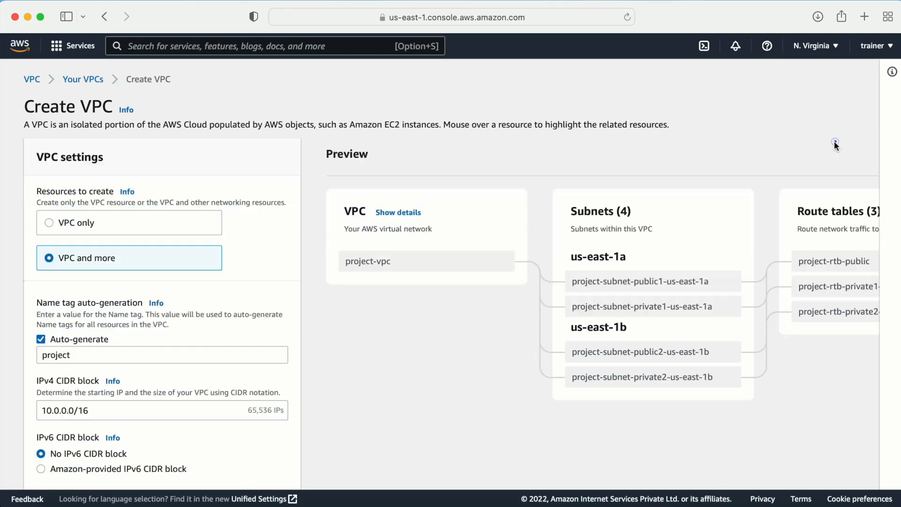
left_click(79, 79)
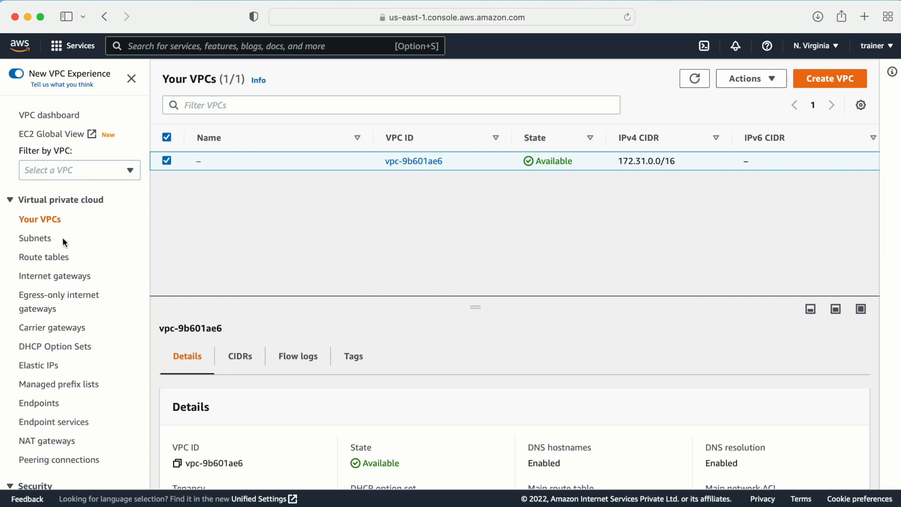
- Start a VPC-only creation and set the Name tag to 3tierapplication
left_click(813, 76)
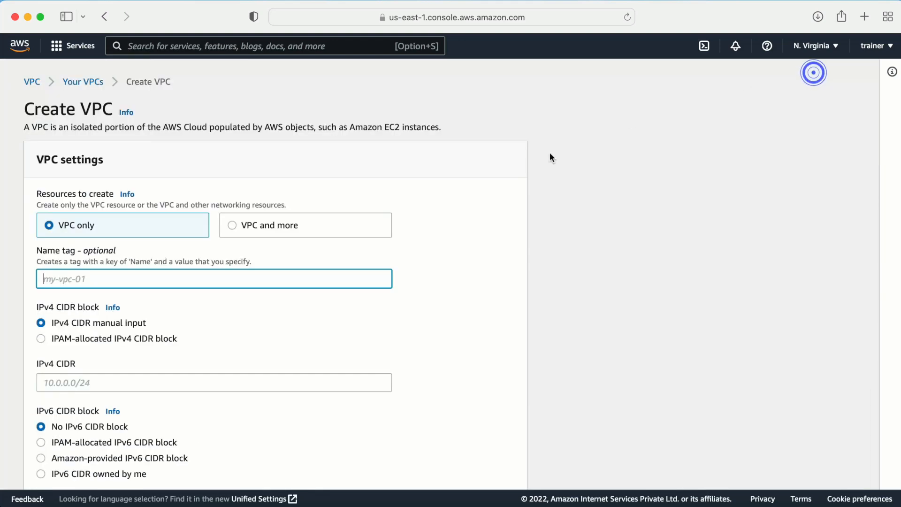
scroll(118, 263, "down", 2)
left_click(85, 235)
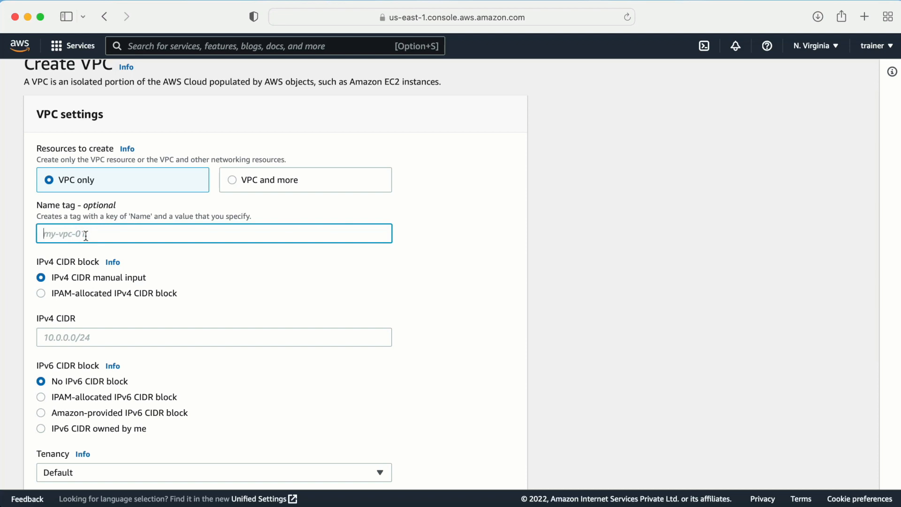
type("3tierapplicatiiion")
double_click(125, 234)
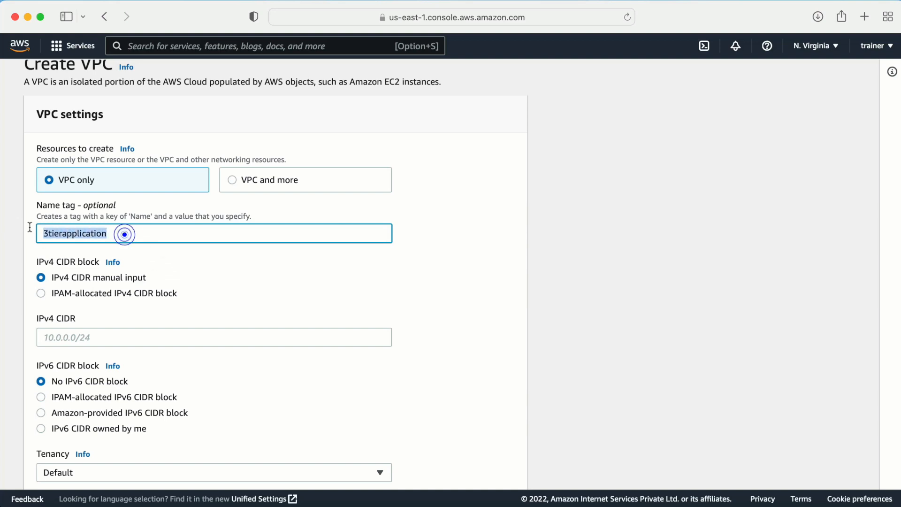
scroll(267, 289, "down", 2)
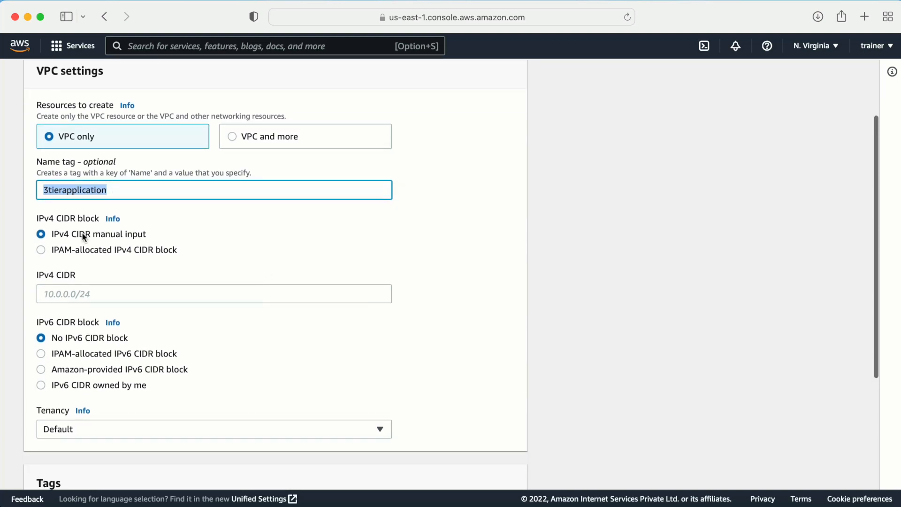
left_click_drag(32, 219, 78, 218)
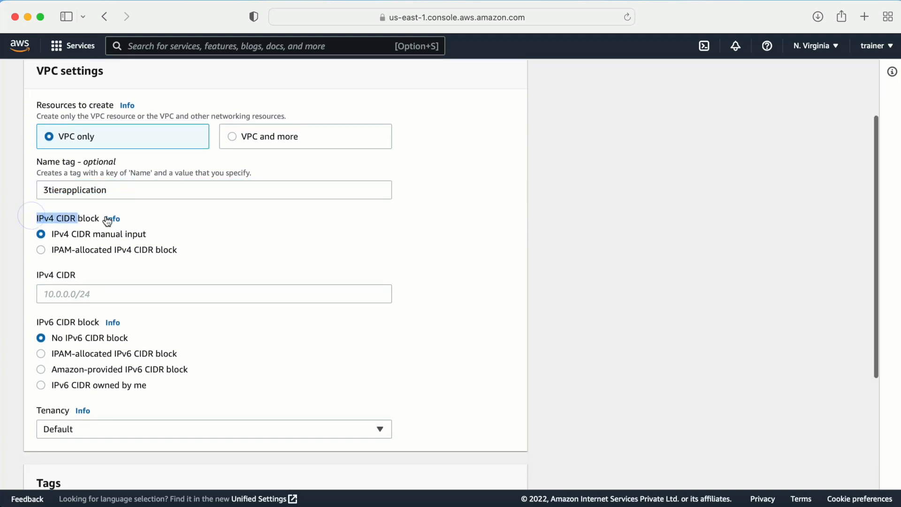
- Enter 10.0.0.0/16 as the VPC's IPv4 CIDR block
left_click(101, 294)
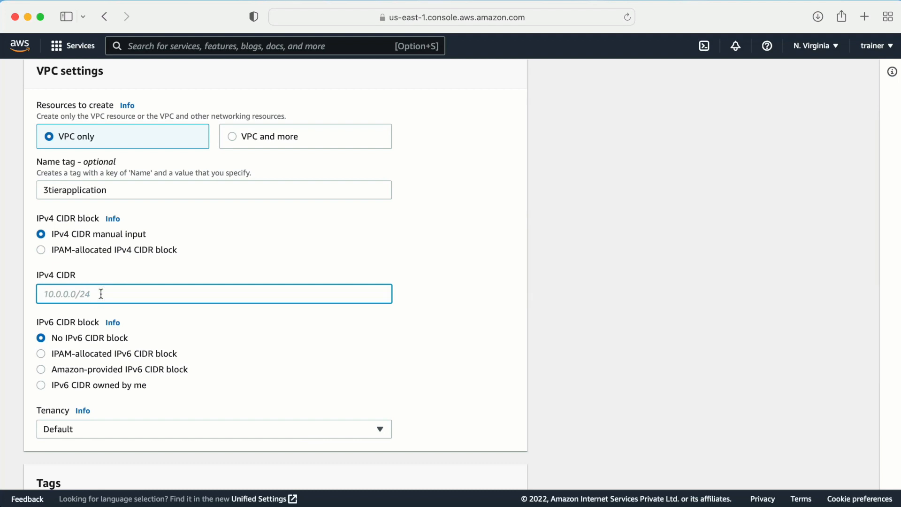
type("10.0.0.0/16")
left_click(211, 344)
scroll(294, 371, "down", 5)
- Leave tenancy on Default and create the 3tierapplication VPC
left_click(89, 282)
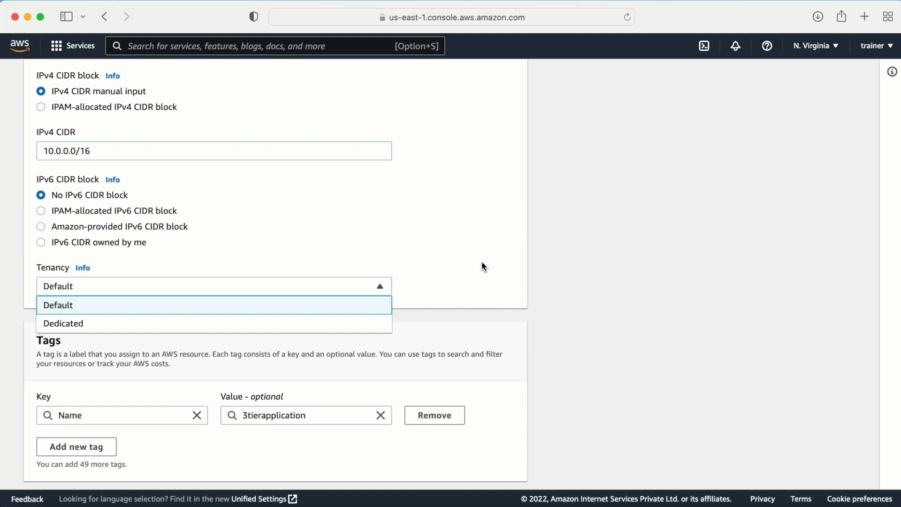
left_click(371, 234)
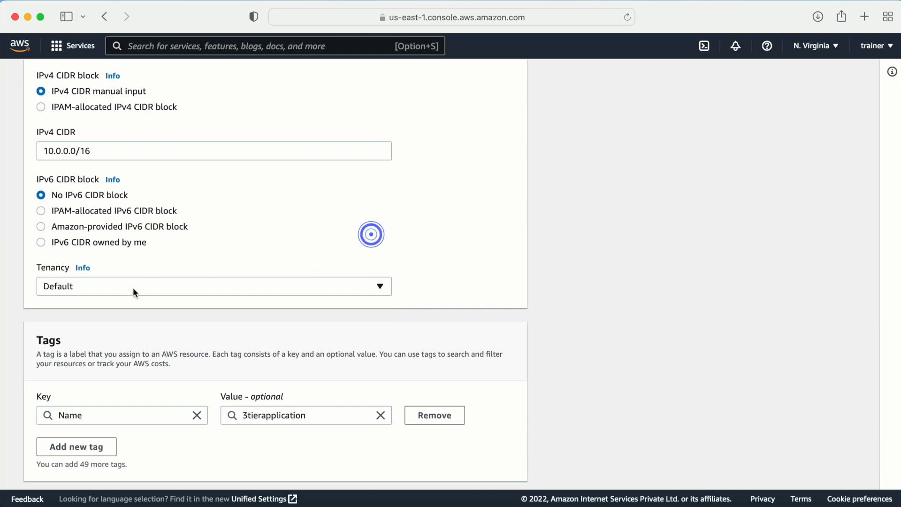
scroll(229, 288, "down", 2)
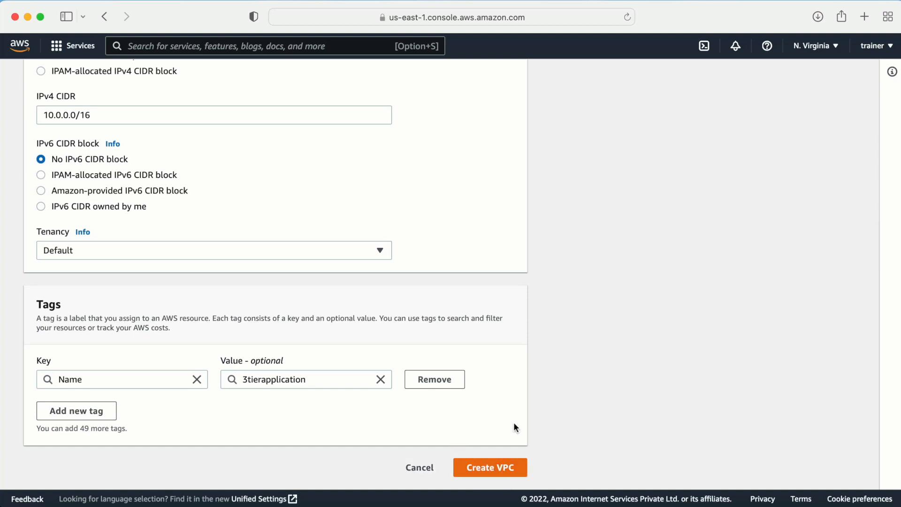
scroll(573, 423, "up", 10)
scroll(573, 423, "down", 10)
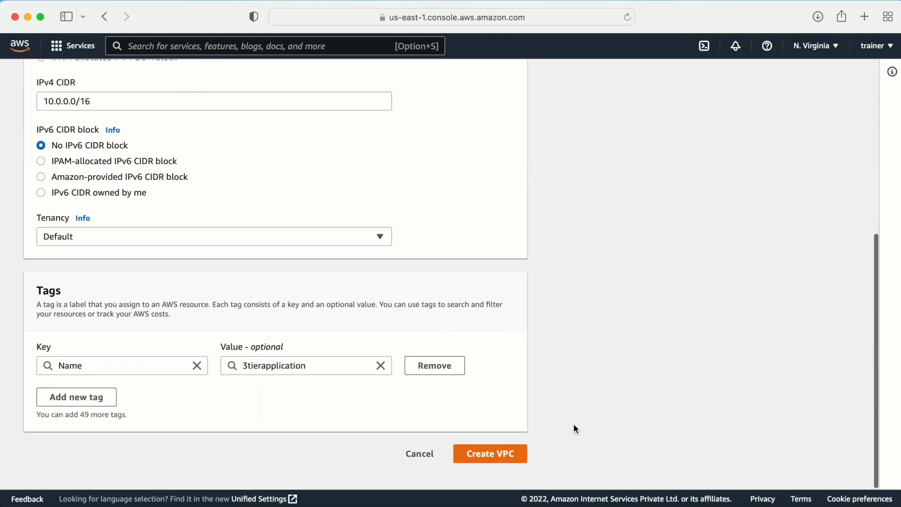
left_click(498, 471)
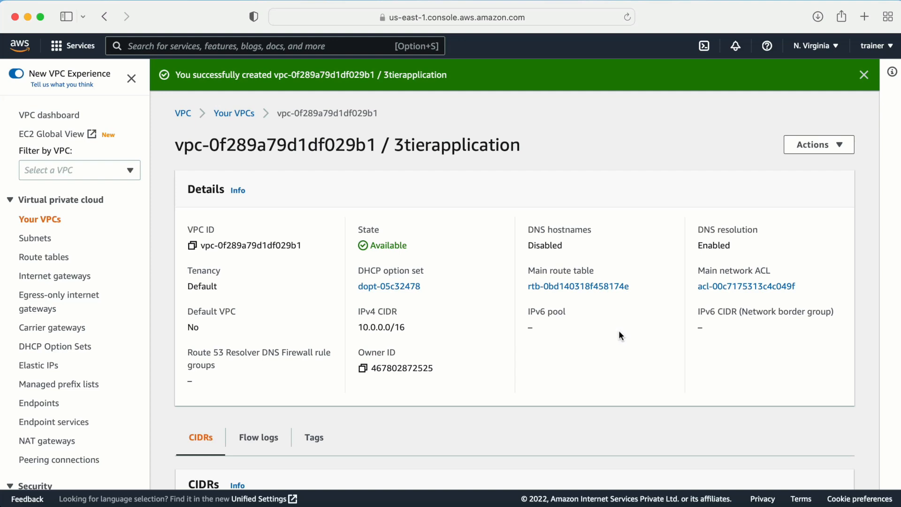
- Go to the Subnets list and start a new subnet
left_click(45, 241)
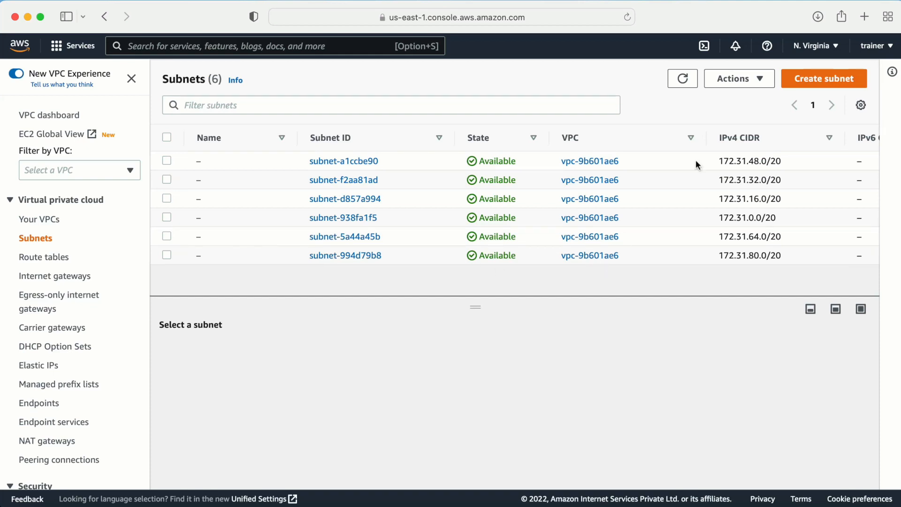
left_click(812, 84)
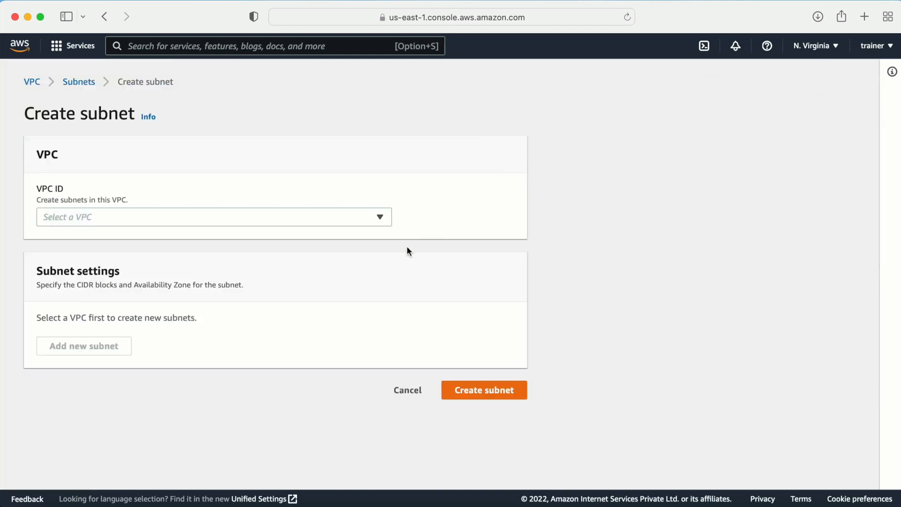
- Choose VPC vpc-0f289a79d1df029b1 (3tierapplication) for the new subnet
left_click(364, 219)
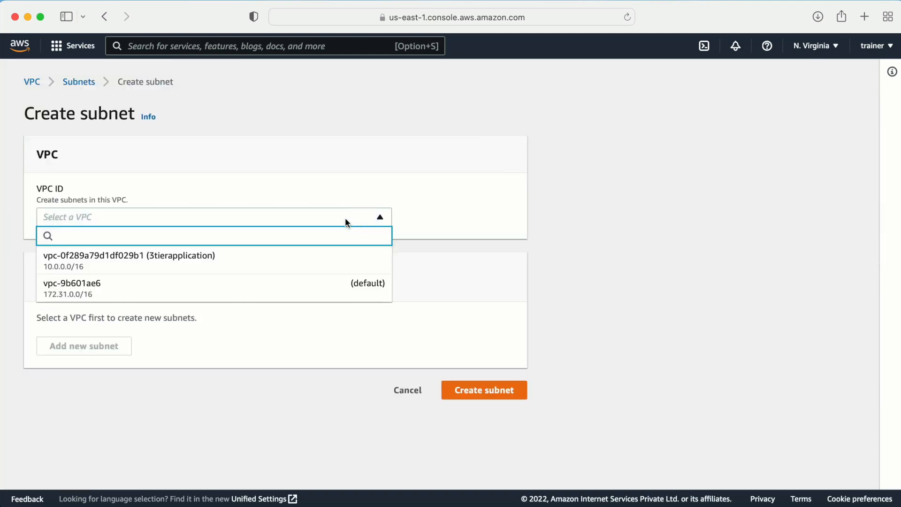
left_click(257, 261)
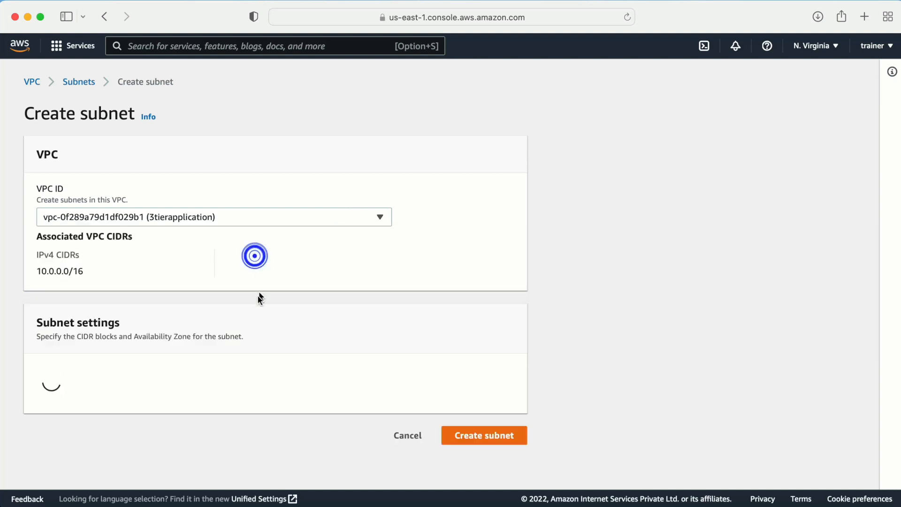
scroll(258, 296, "down", 6)
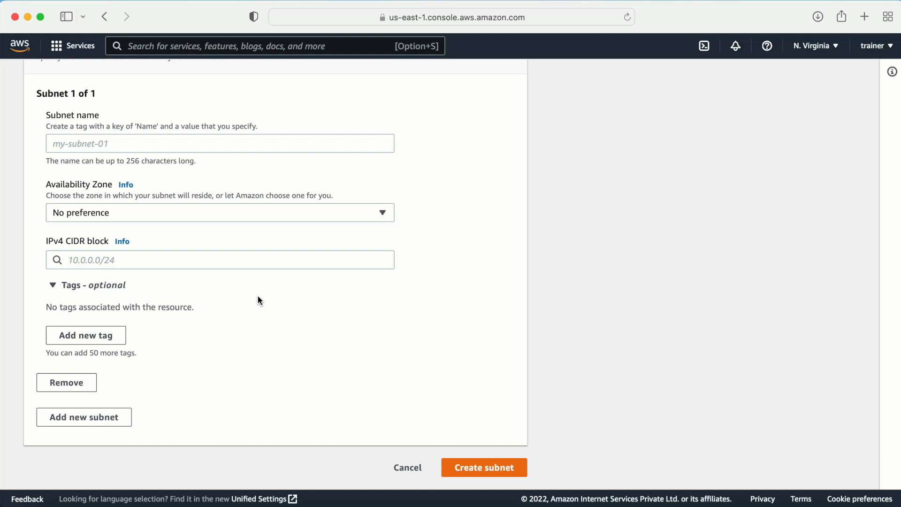
- Name the subnet webtier-public
left_click(96, 141)
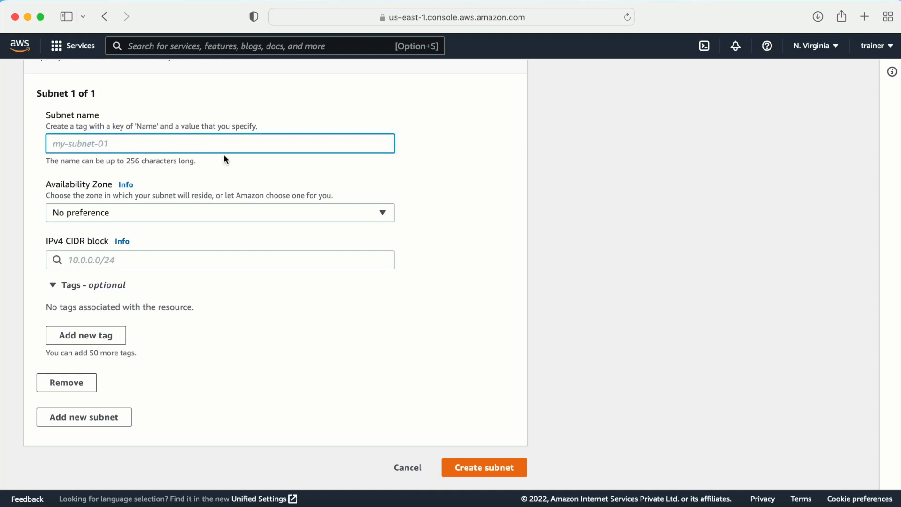
type("webtier")
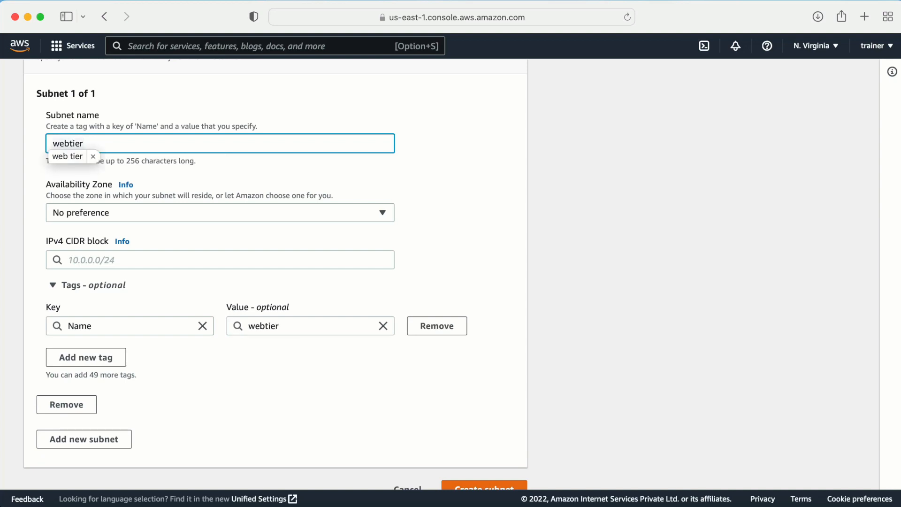
type("-public")
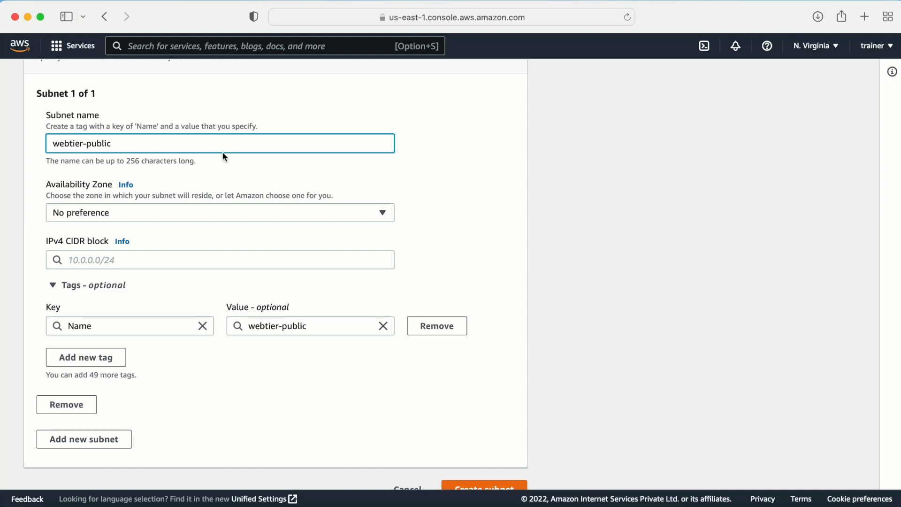
triple_click(121, 143)
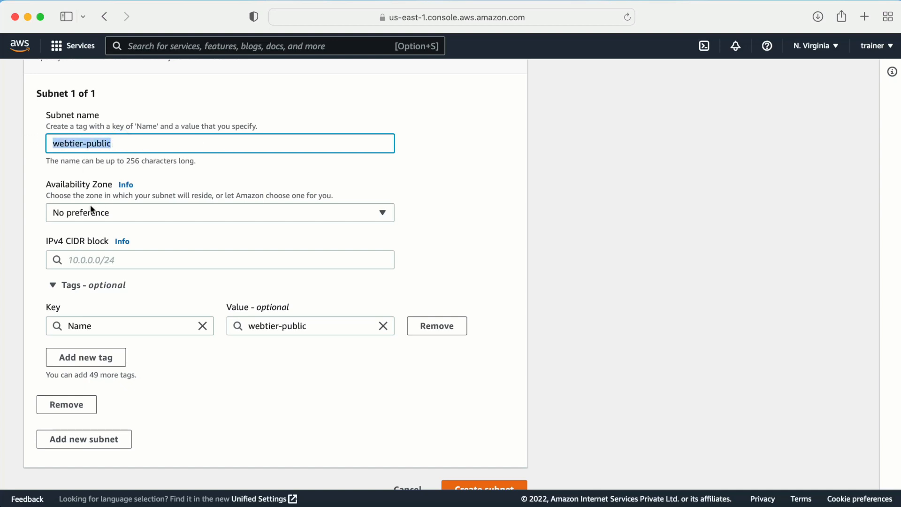
- Give the subnet CIDR 10.0.32.0/24 and submit it
scroll(280, 215, "down", 1)
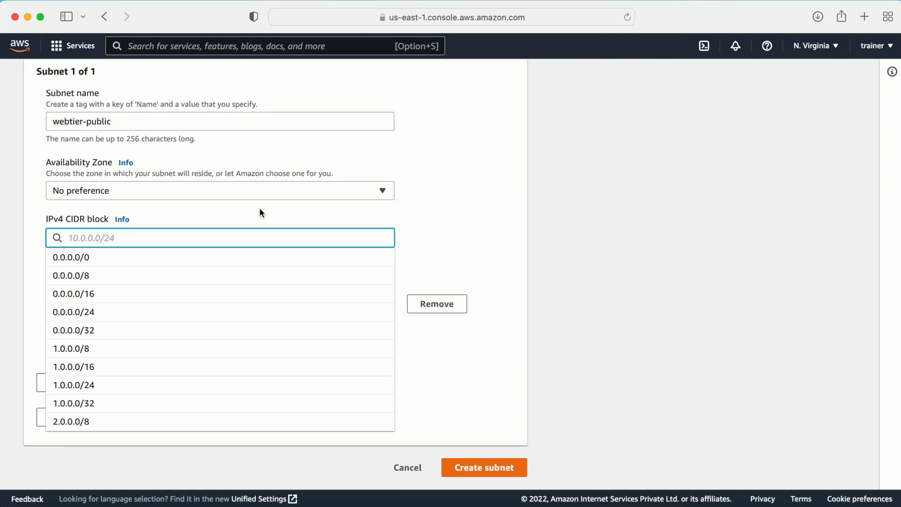
type("10.")
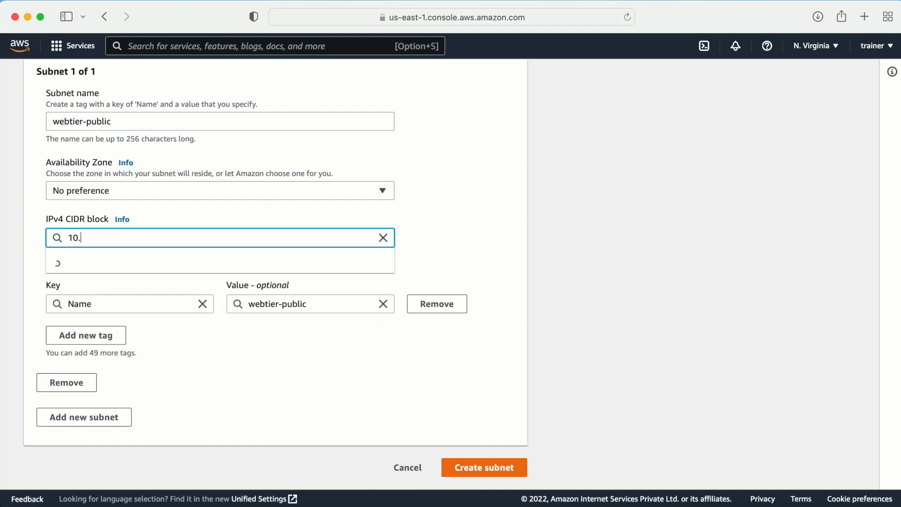
type("0.32")
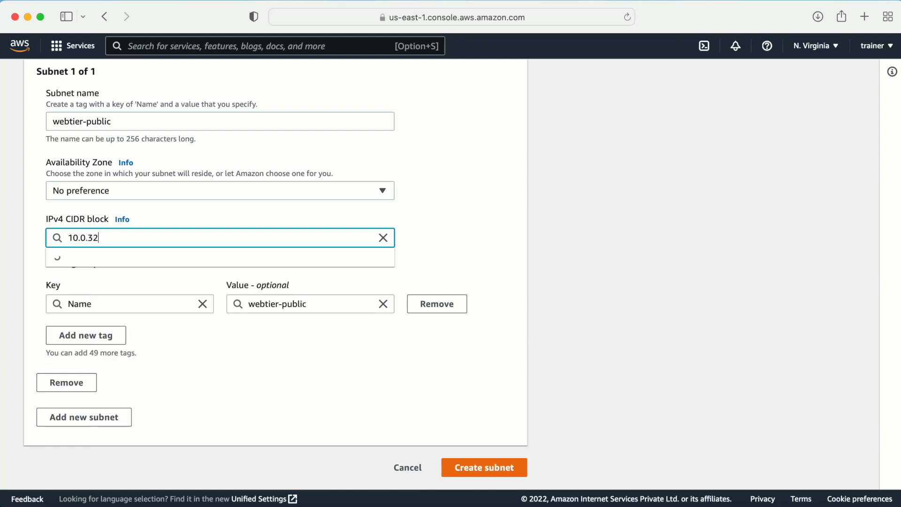
type(".0/24")
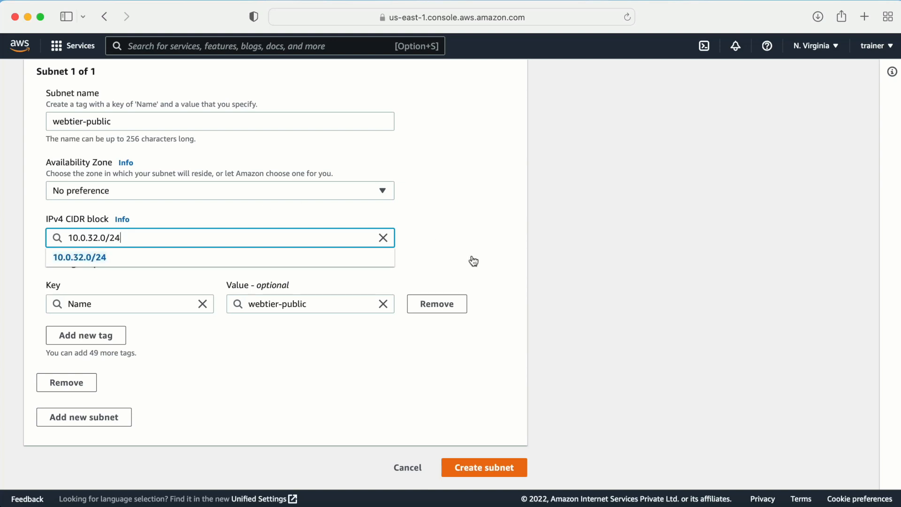
left_click(501, 269)
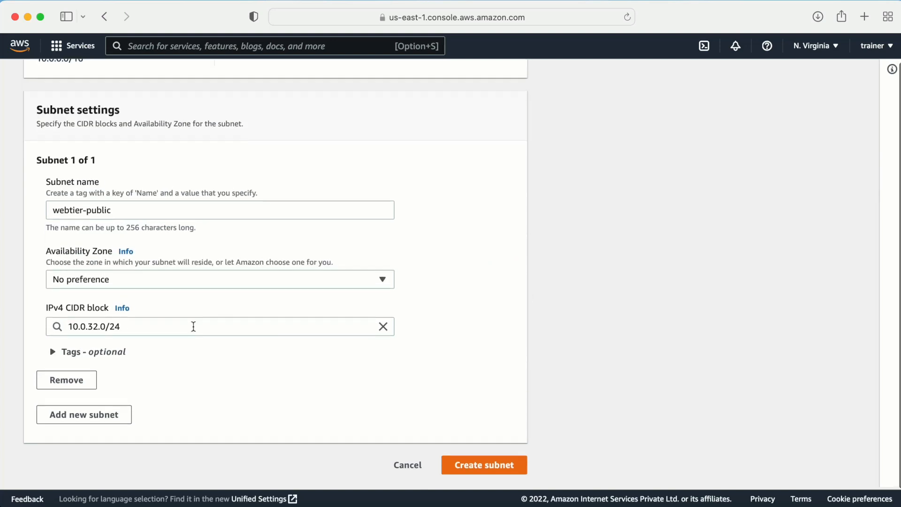
scroll(183, 307, "up", 4)
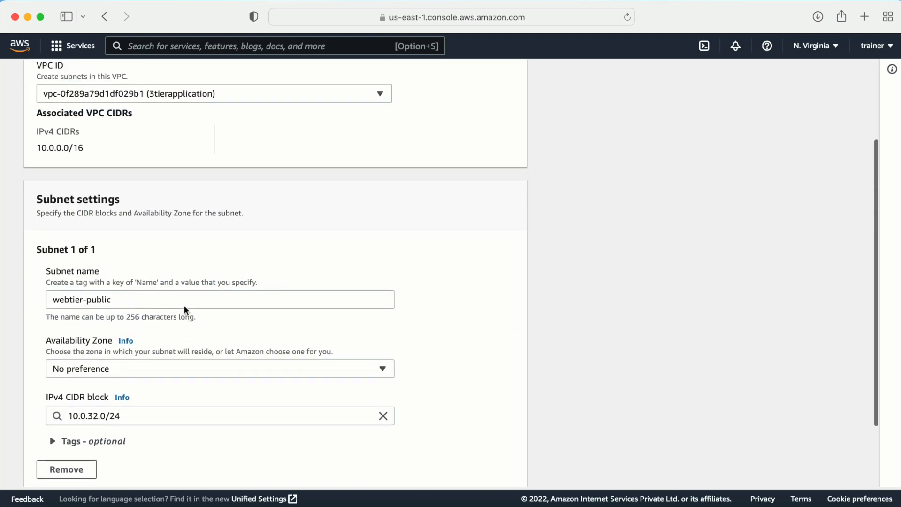
scroll(209, 131, "up", 5)
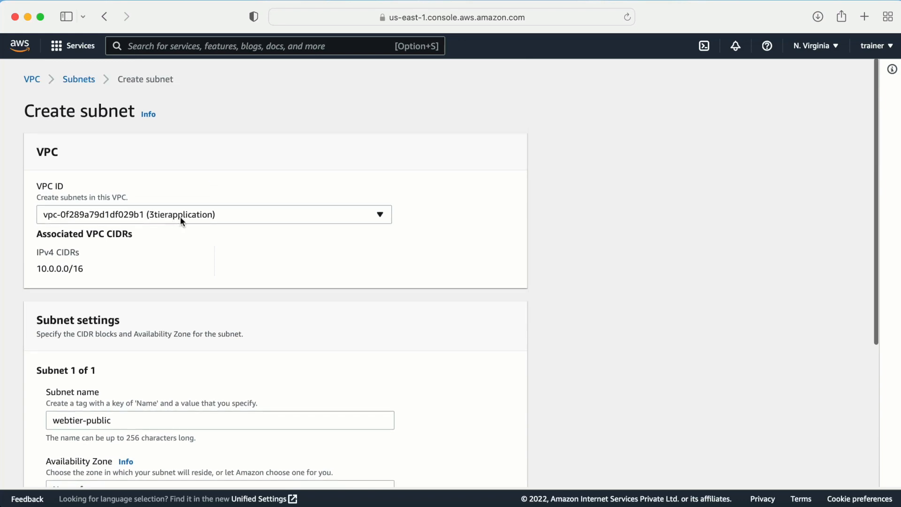
scroll(327, 266, "down", 10)
left_click(497, 461)
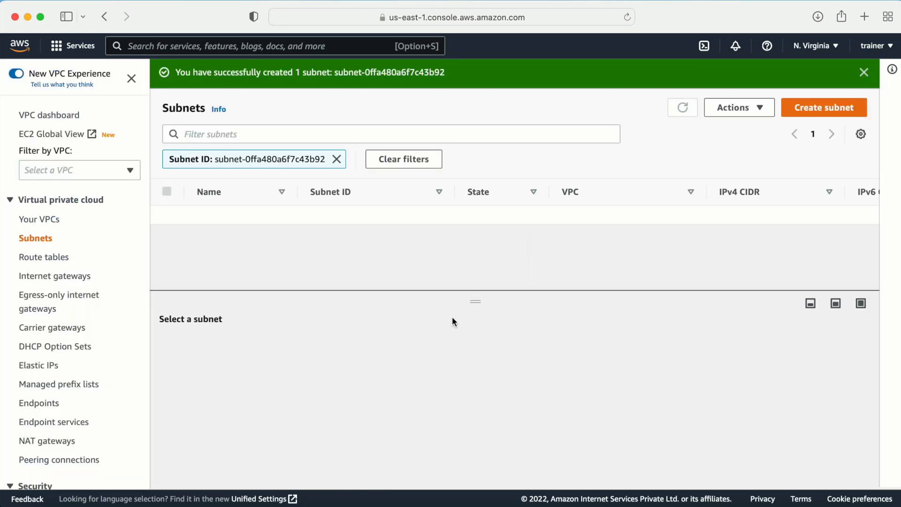
- Start another subnet in the 3tierapplication VPC named webtier2-public
left_click(813, 112)
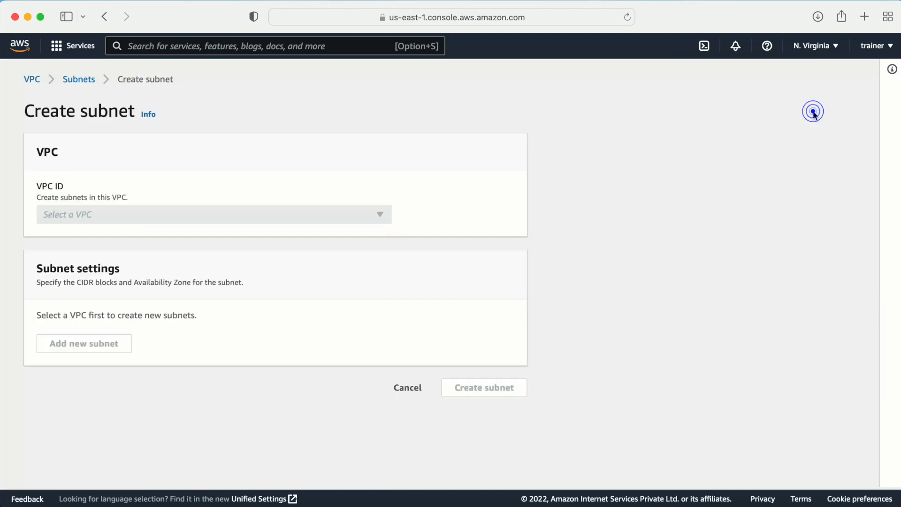
left_click(258, 223)
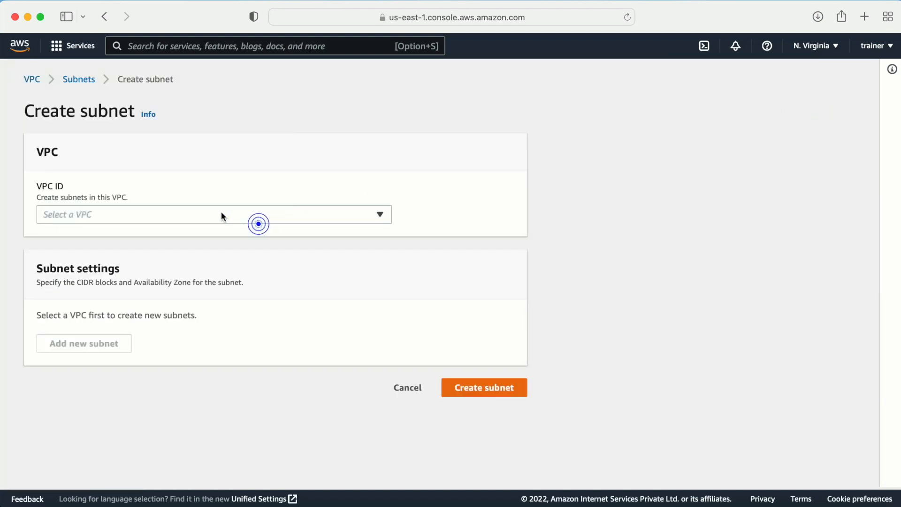
left_click(117, 261)
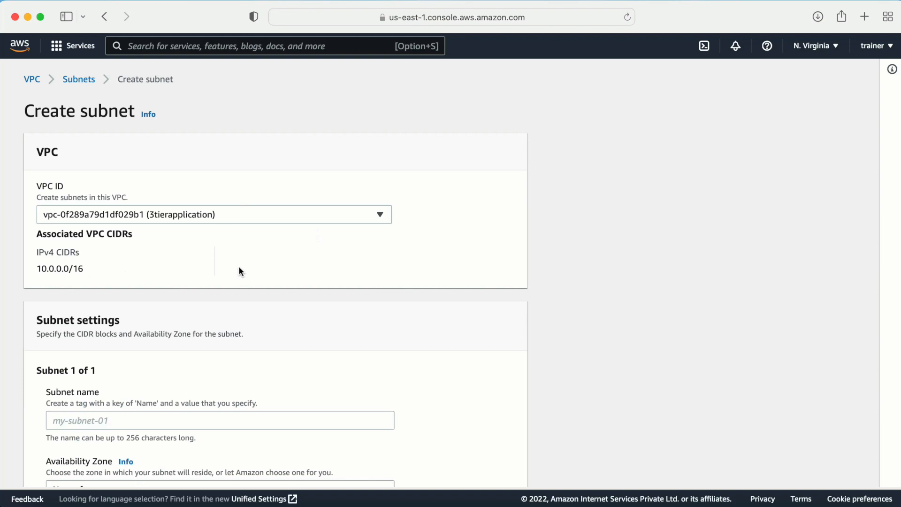
scroll(262, 298, "down", 5)
left_click(83, 168)
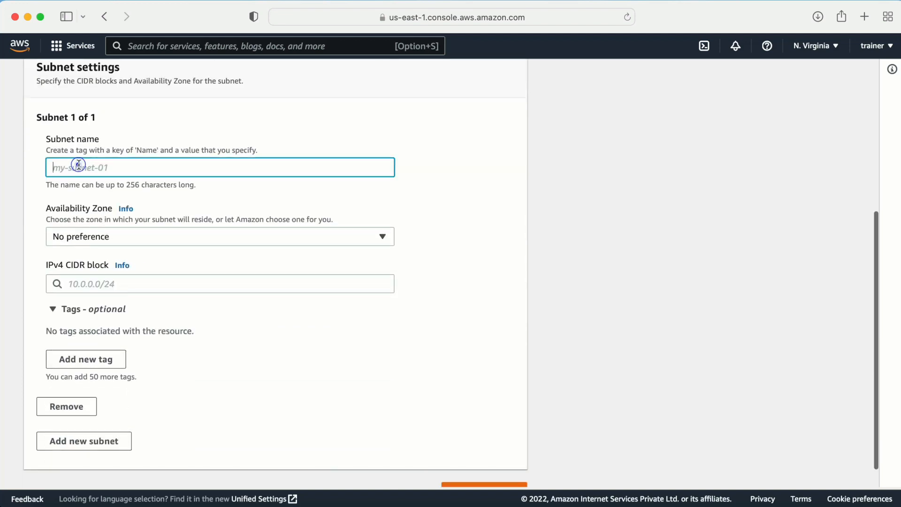
type("webtier-public")
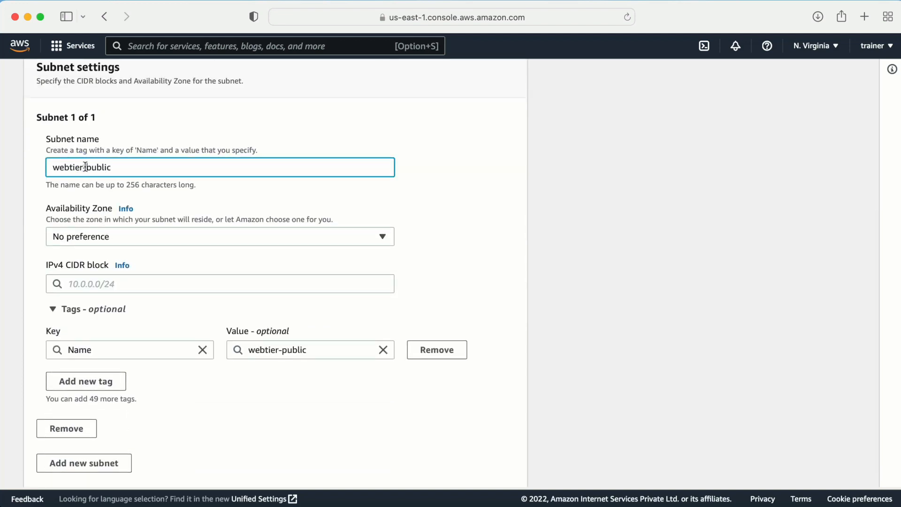
type("1")
key("BackSpace")
type("2")
- Set CIDR 10.0.0.0/24, create the subnet, and begin another new subnet
left_click(169, 286)
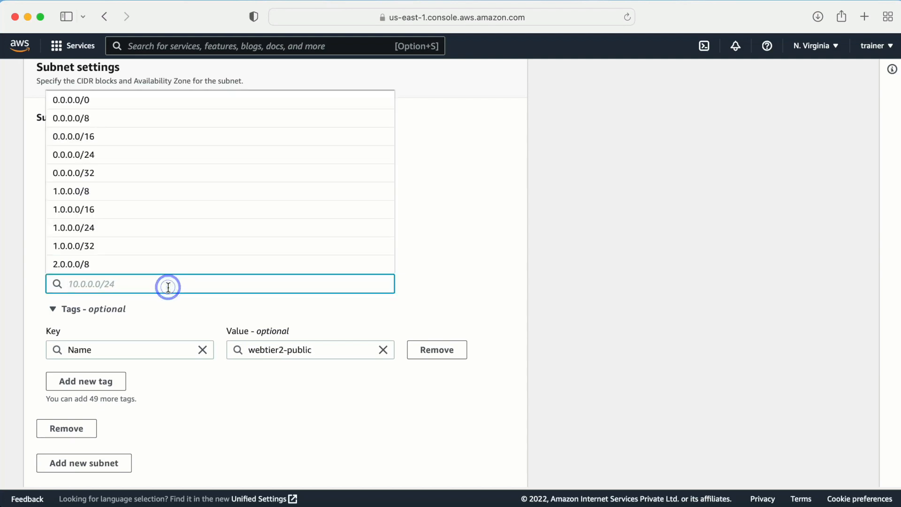
type("10.0.0.0")
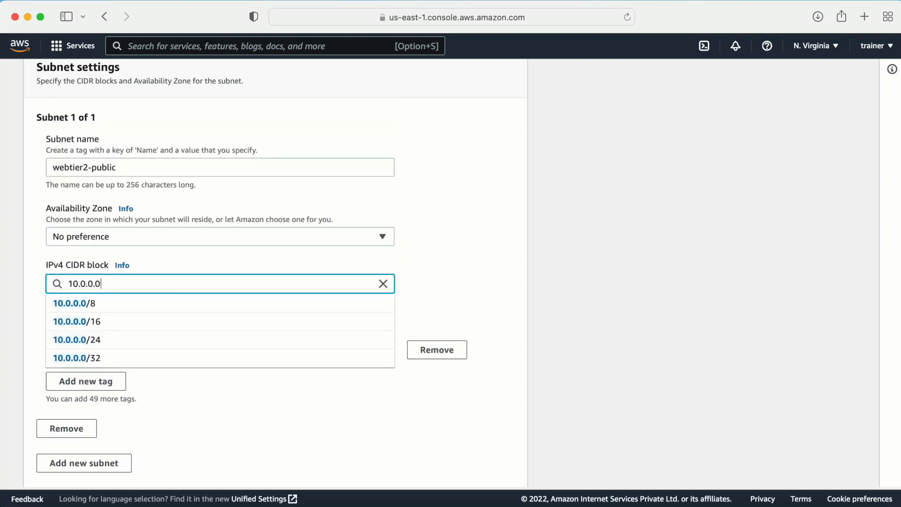
type("/24")
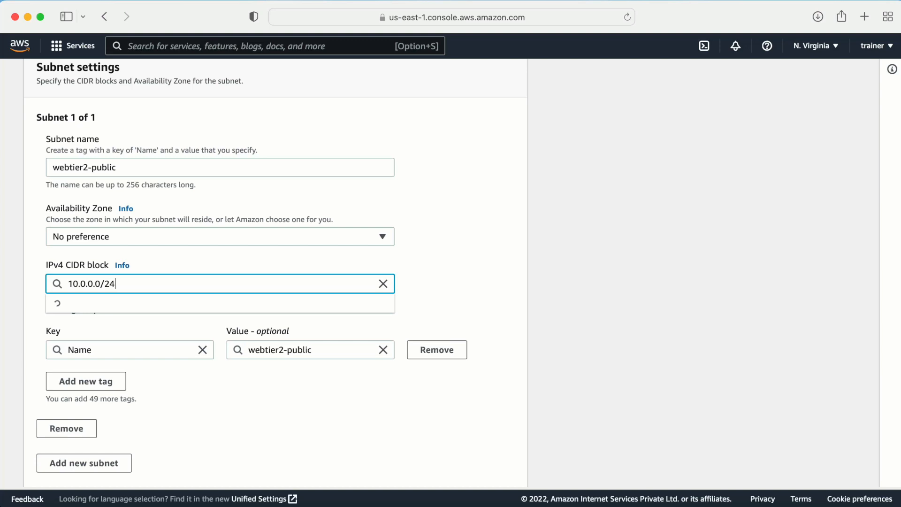
left_click(524, 328)
scroll(646, 336, "down", 2)
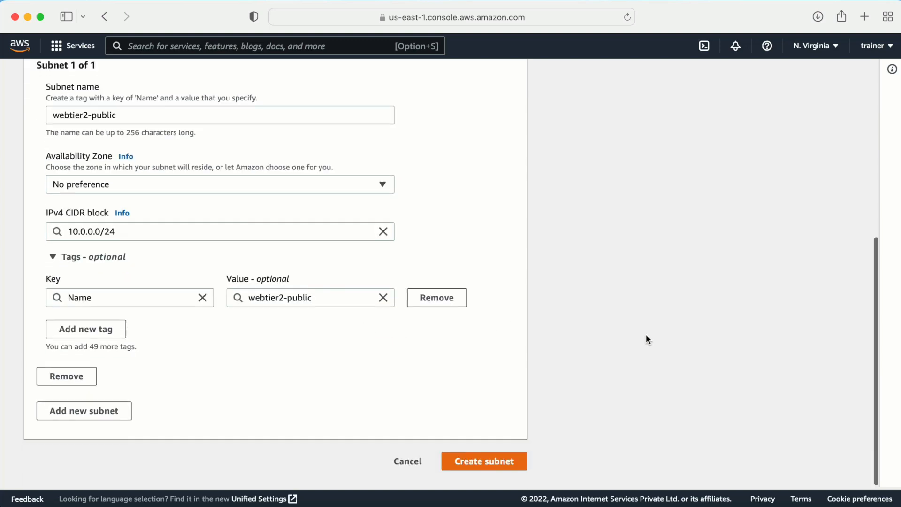
left_click(493, 475)
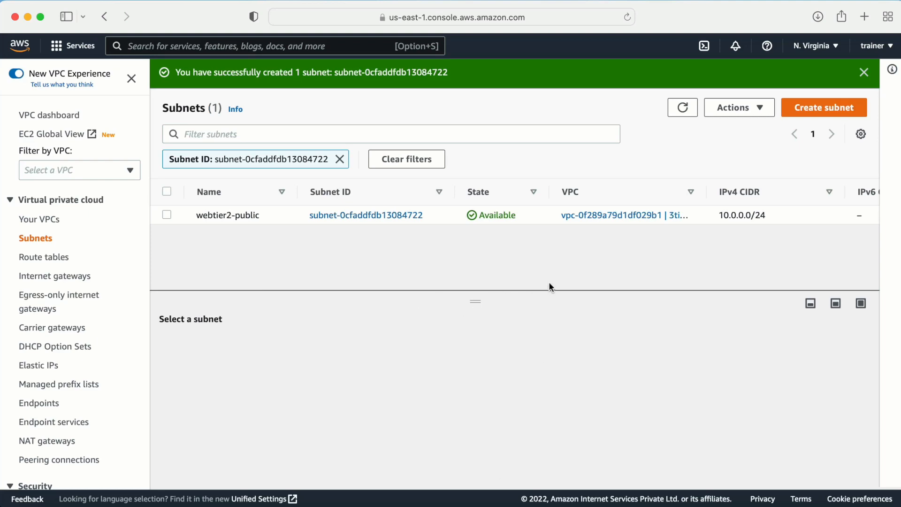
left_click(826, 104)
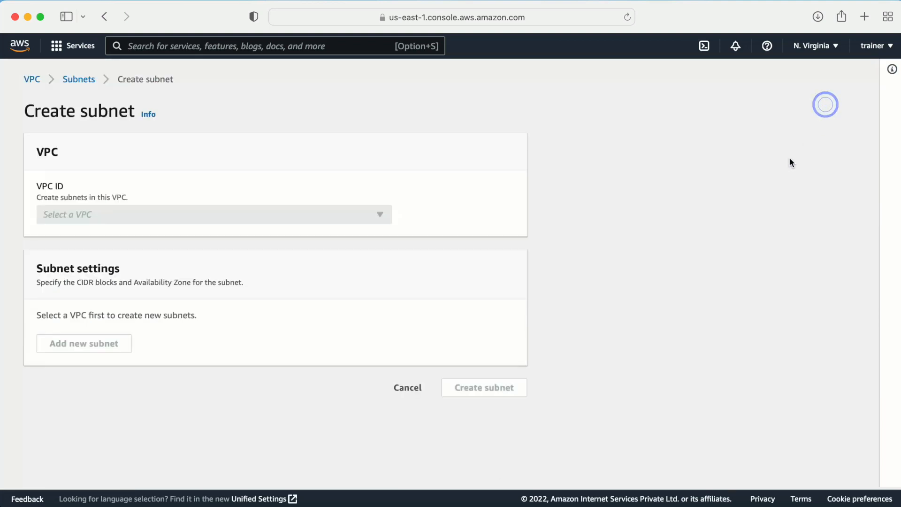
left_click(276, 210)
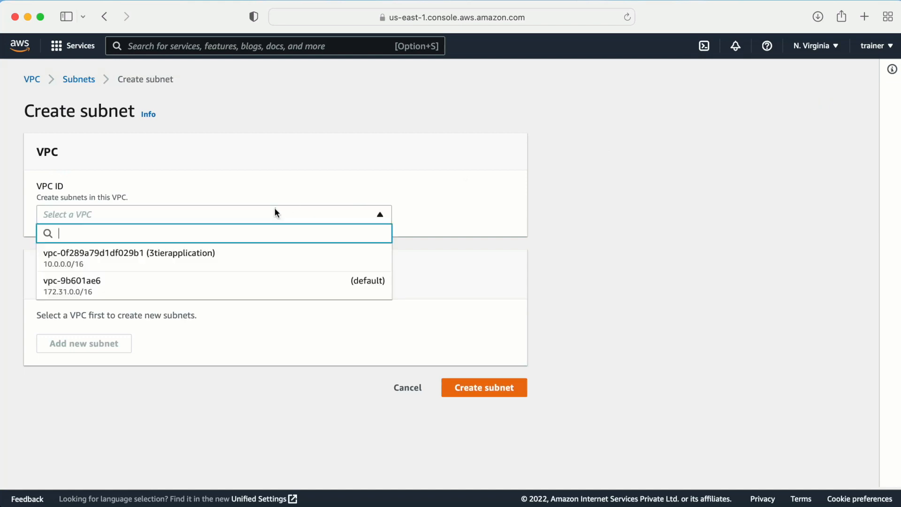
- Select the 3tierapplication VPC and name the subnet applicationtier-private, selecting the name for copying
left_click(84, 256)
scroll(92, 370, "down", 4)
left_click(76, 240)
type("applicationt")
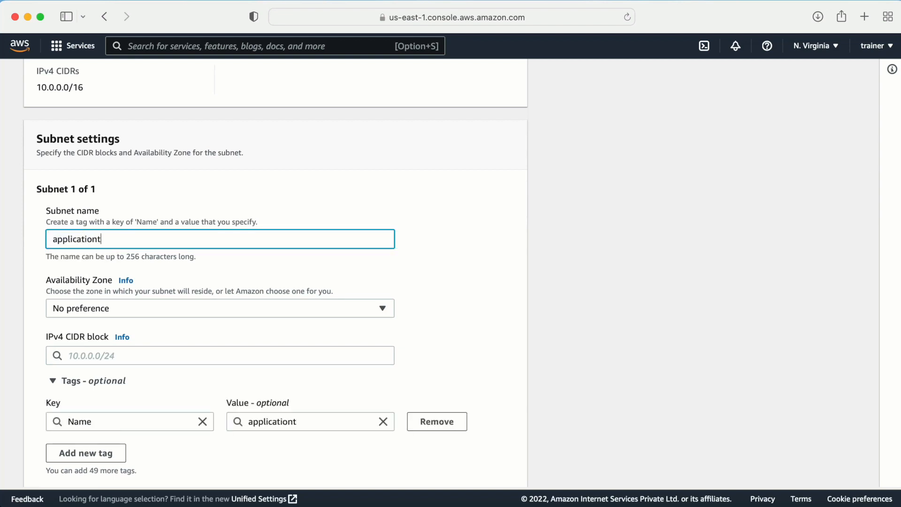
type("ier-privae")
key("super+a")
key("super+c")
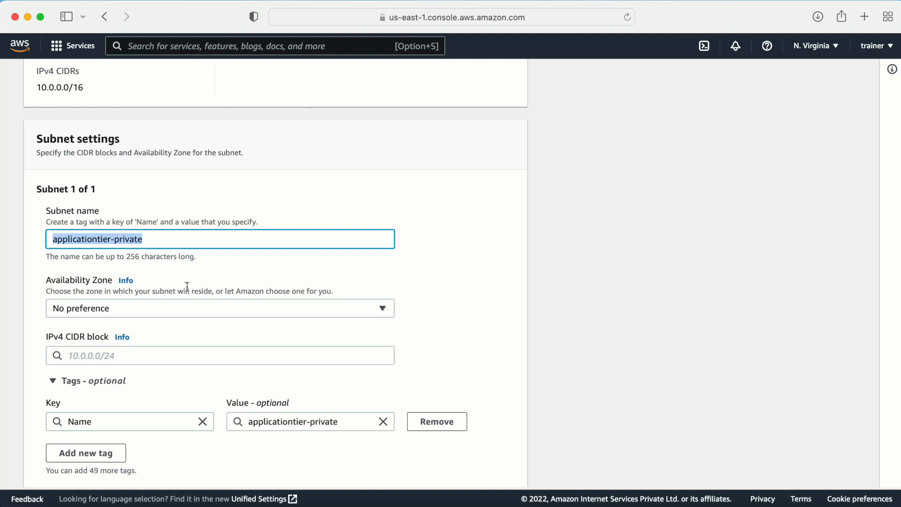
- Enter CIDR 10.0.160.0/24 and create the applicationtier-private subnet
scroll(323, 351, "down", 3)
left_click(100, 235)
type("10.")
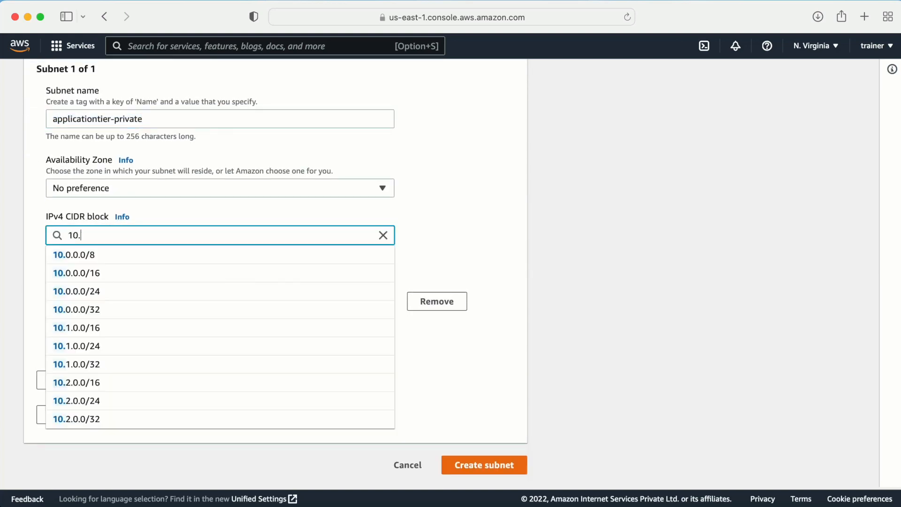
type("0.160")
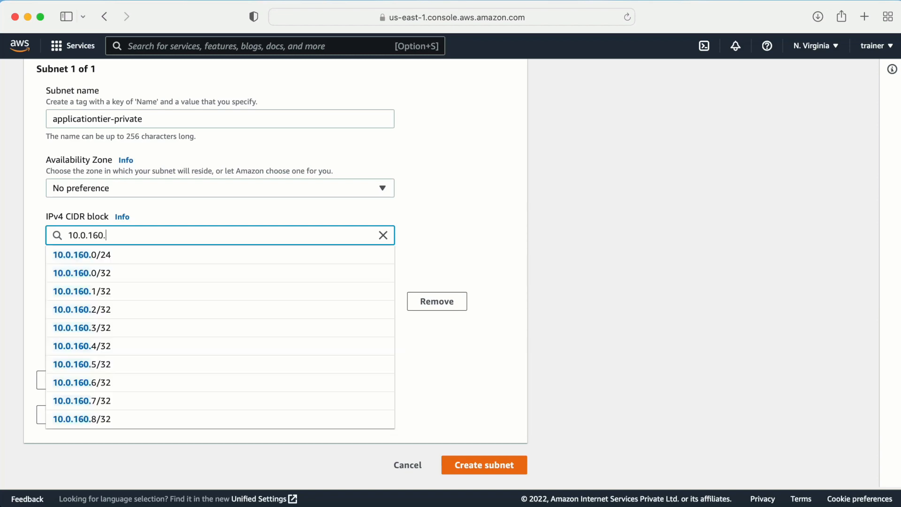
type(".0/24")
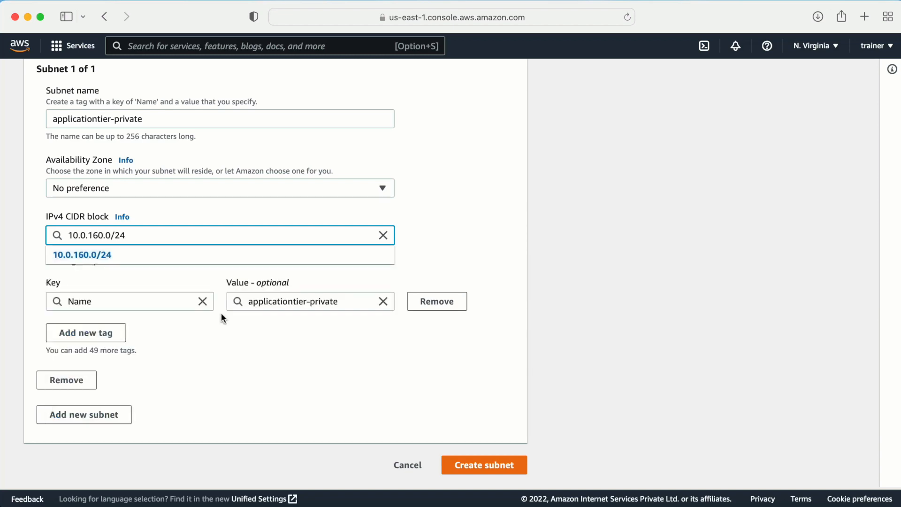
left_click(485, 366)
left_click(482, 465)
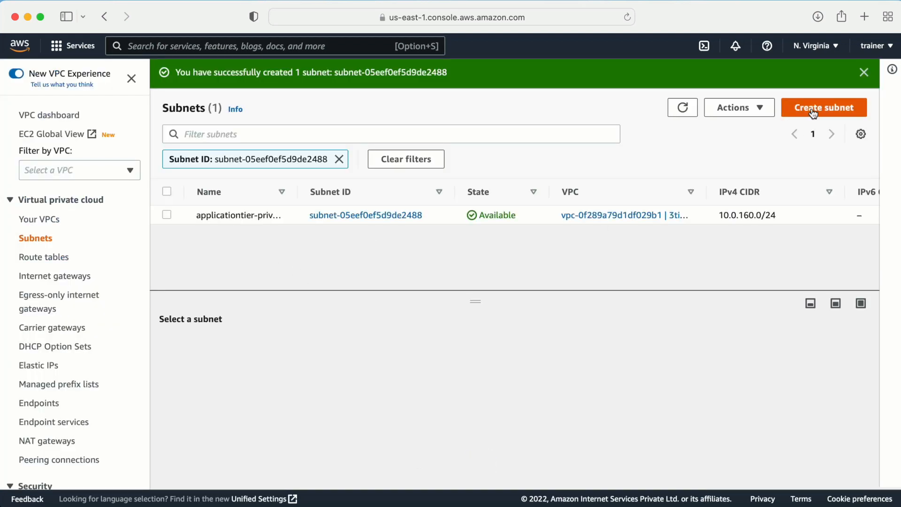
left_click(824, 107)
- Select the 3tierapplication VPC and name the subnet applicationtier2-private from the pasted name
left_click(116, 212)
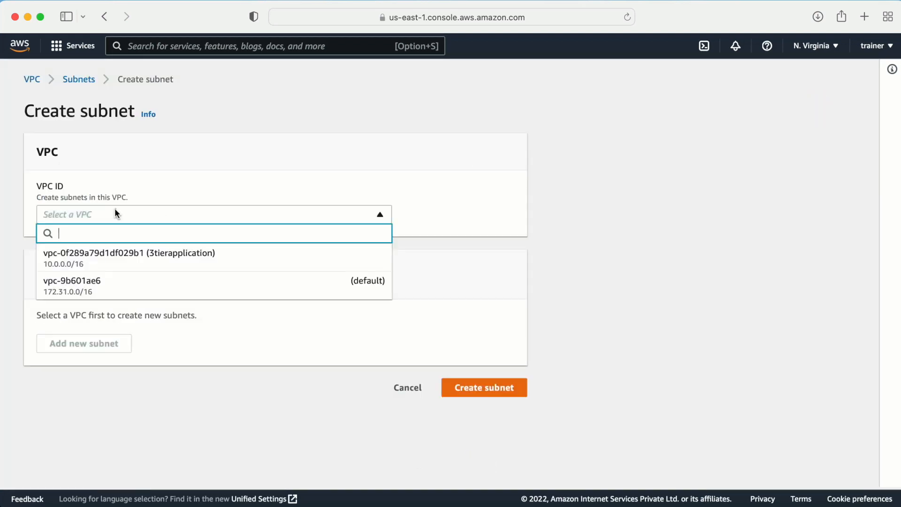
left_click(103, 254)
scroll(82, 382, "down", 2)
scroll(81, 385, "down", 2)
left_click(63, 284)
key("super+v")
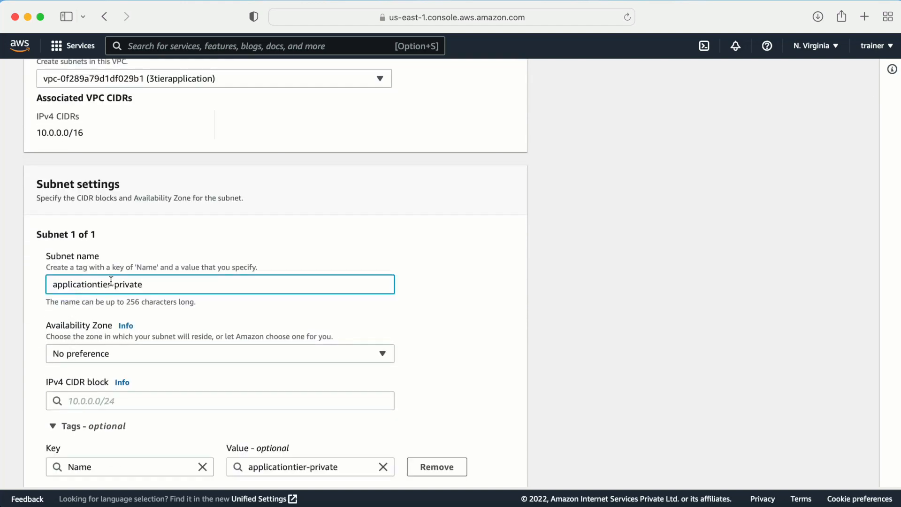
left_click(113, 284)
type("2")
- Enter CIDR 10.0.128.0/24, create the subnet, and begin another new subnet
scroll(340, 365, "down", 3)
left_click(164, 256)
type("10.0.0")
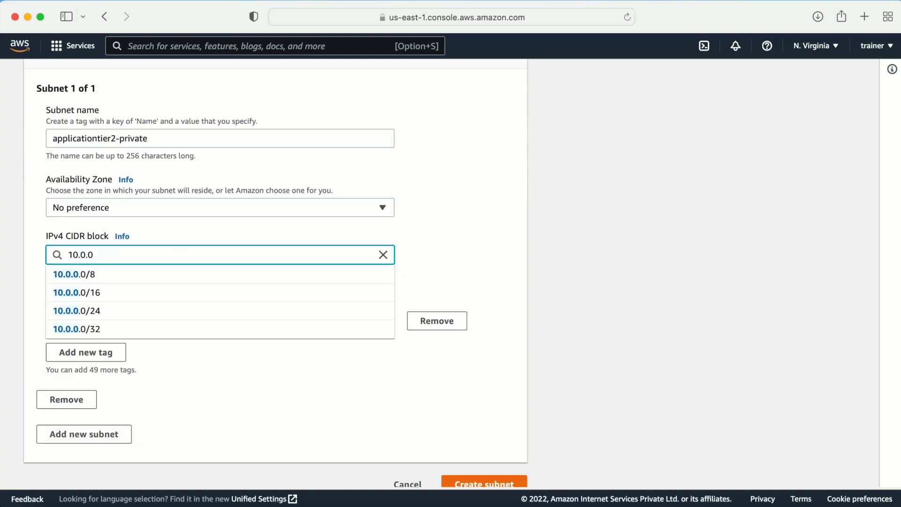
type("12")
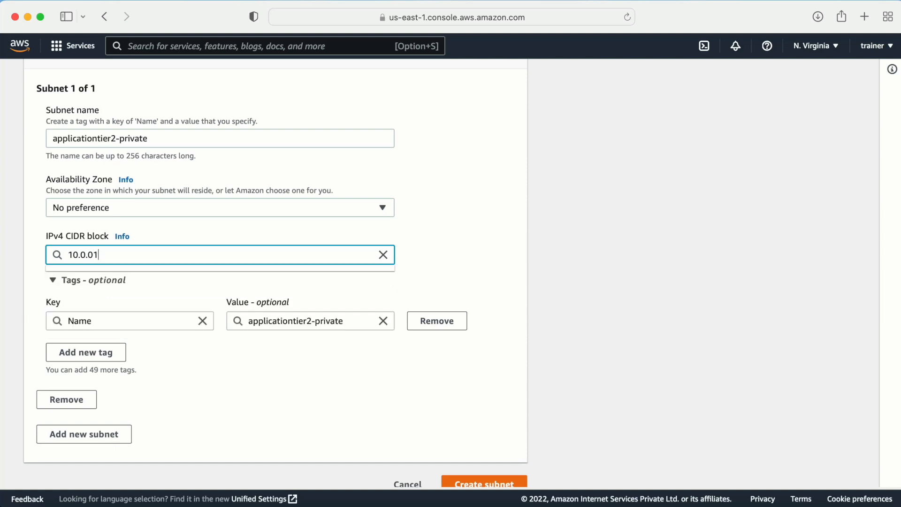
key("BackSpace")
key("BackSpace")
key("BackSpace")
type("1")
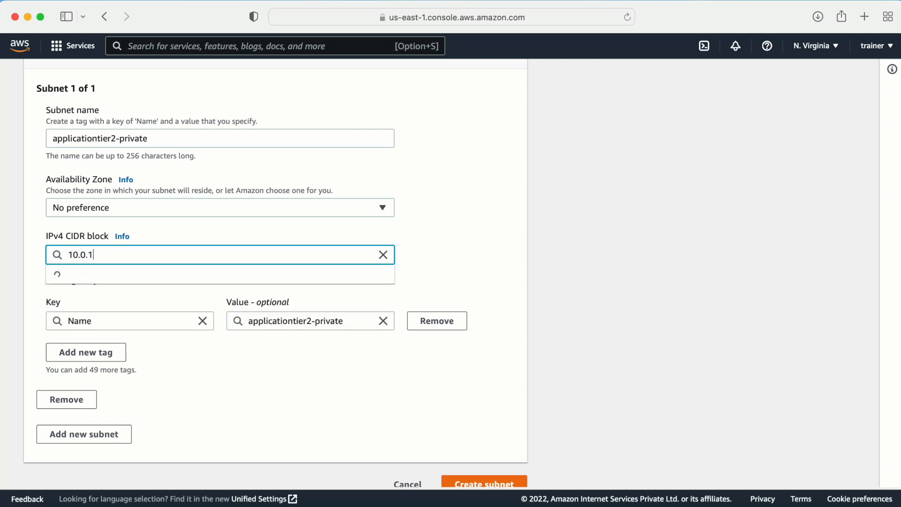
type("28.0")
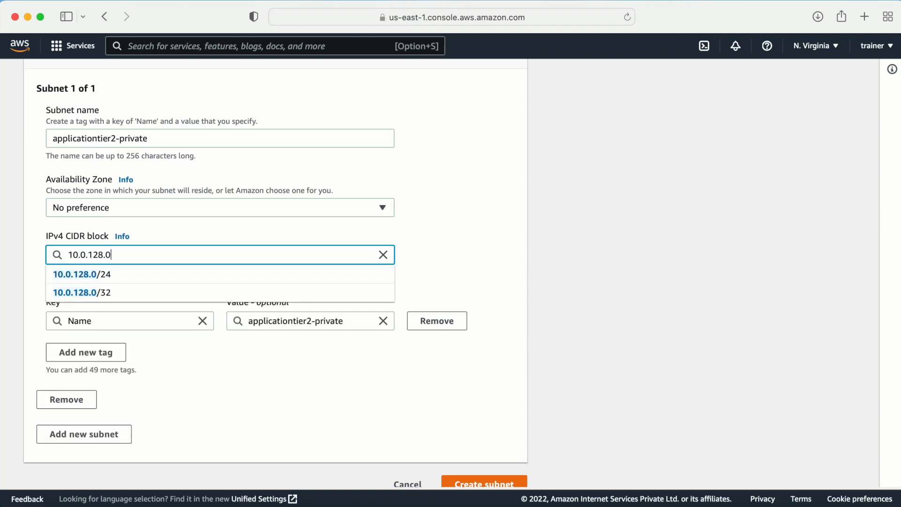
type("/24")
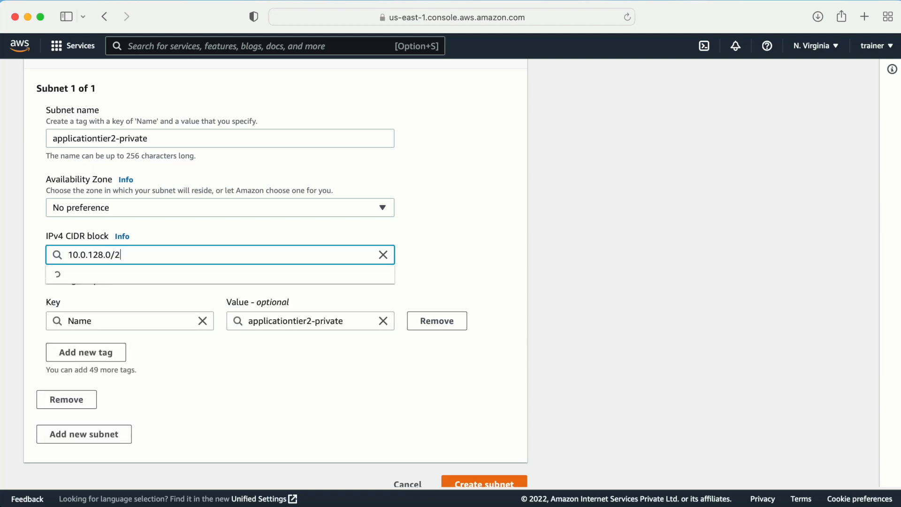
left_click(551, 345)
scroll(566, 379, "down", 1)
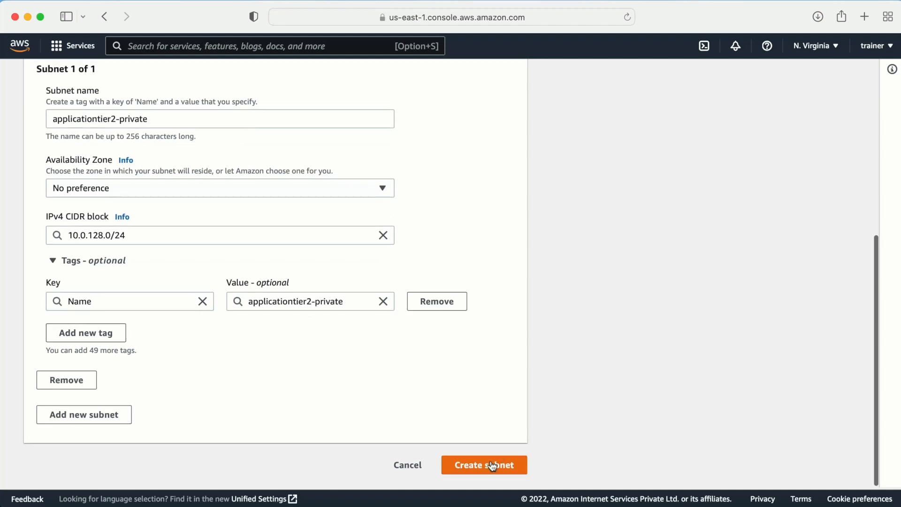
left_click(489, 462)
left_click(827, 107)
- Select the 3tierapplication VPC and name the subnet databasetier-private
left_click(195, 218)
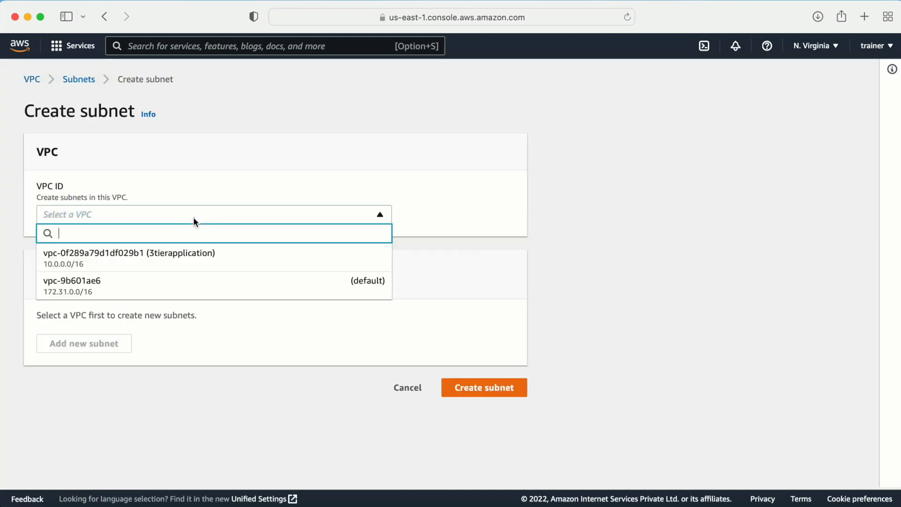
left_click(131, 262)
scroll(156, 289, "down", 3)
scroll(154, 284, "down", 2)
left_click(74, 252)
type("databasetier-private")
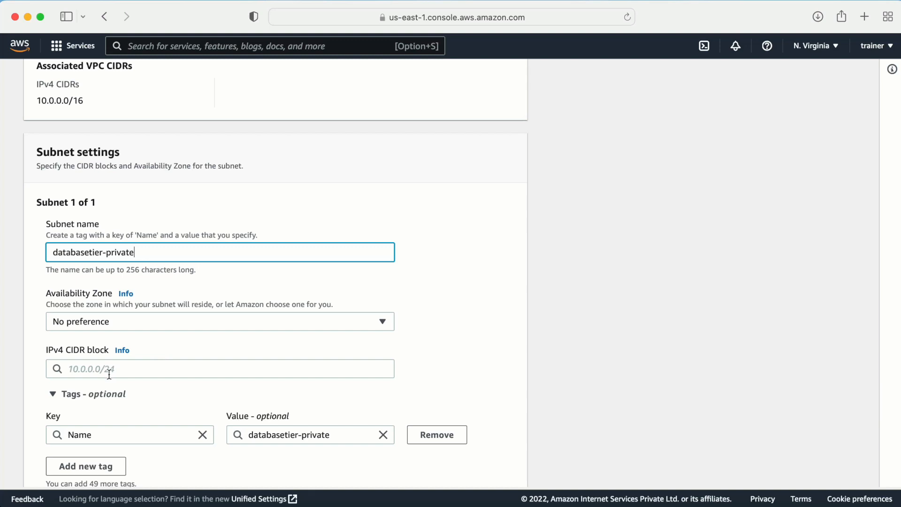
- Enter CIDR 10.0.96.0/24 and create the databasetier-private subnet
left_click(109, 369)
type("10.0.")
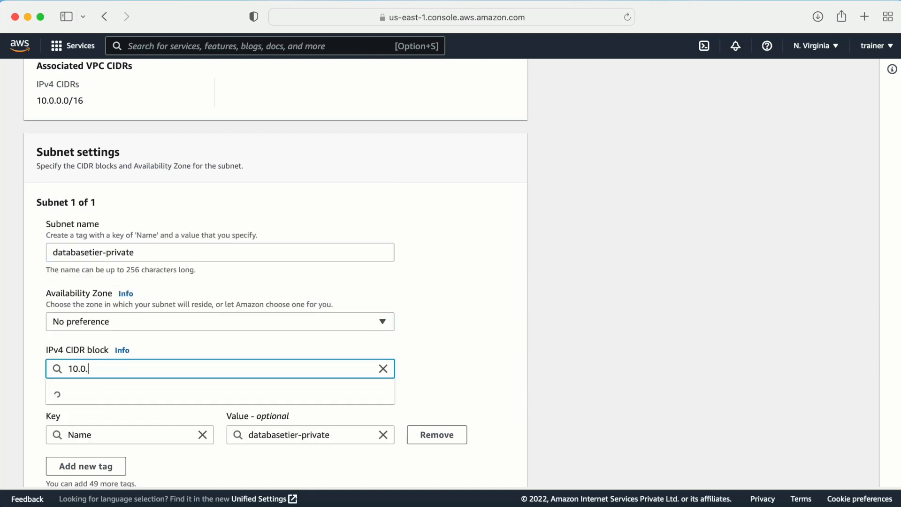
type("0")
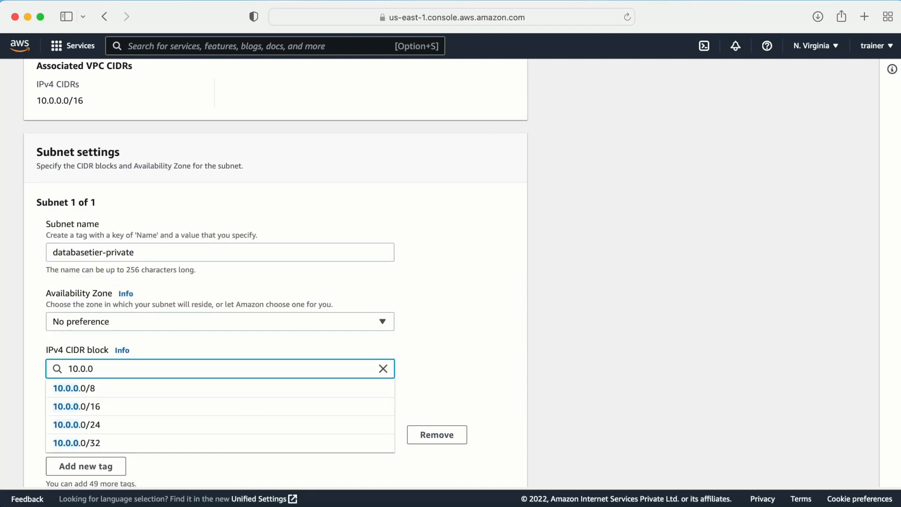
key("BackSpace")
type("96.0/1")
key("BackSpace")
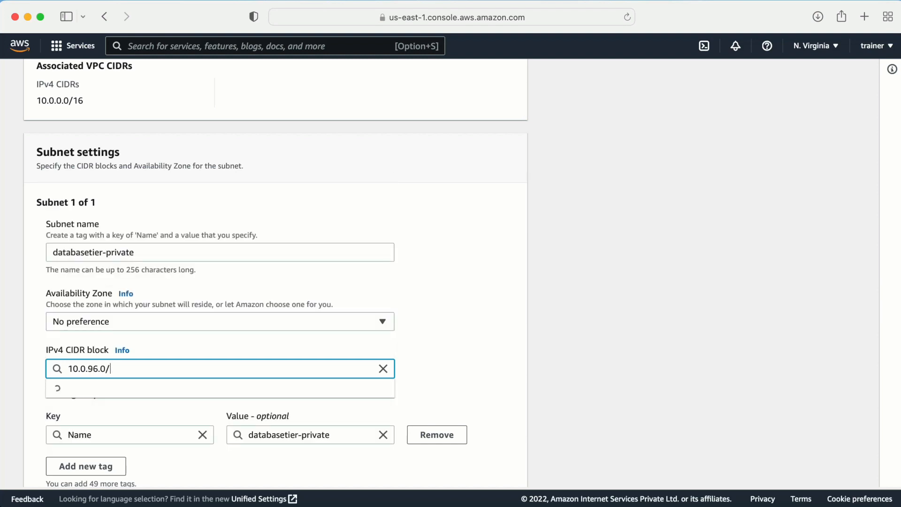
type("24")
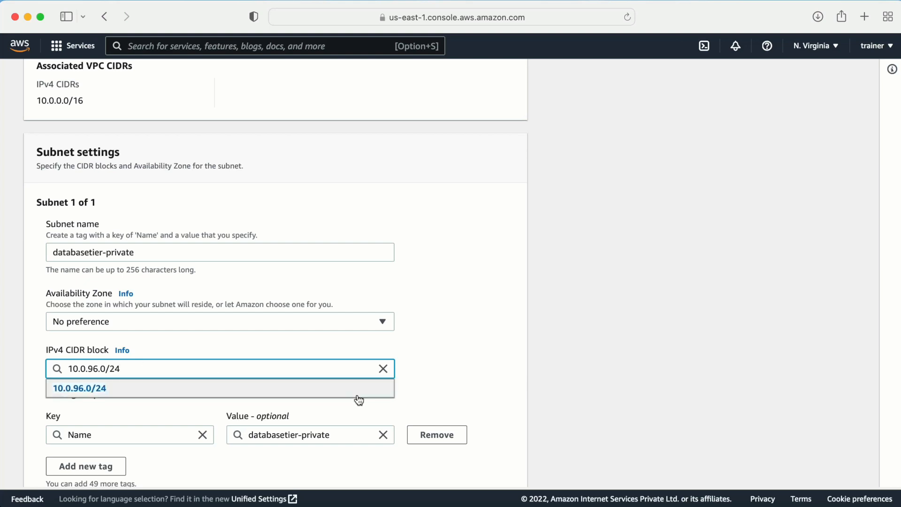
left_click(469, 357)
scroll(469, 358, "down", 5)
left_click(462, 455)
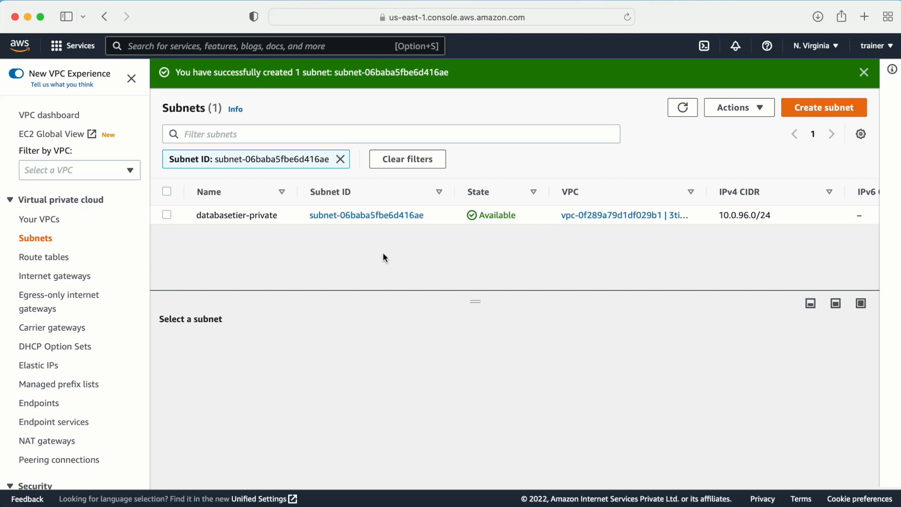
- Check the databasetier-private entry in the Subnets list, then begin another subnet
left_click_drag(191, 213, 266, 216)
left_click(266, 216)
left_click(296, 192)
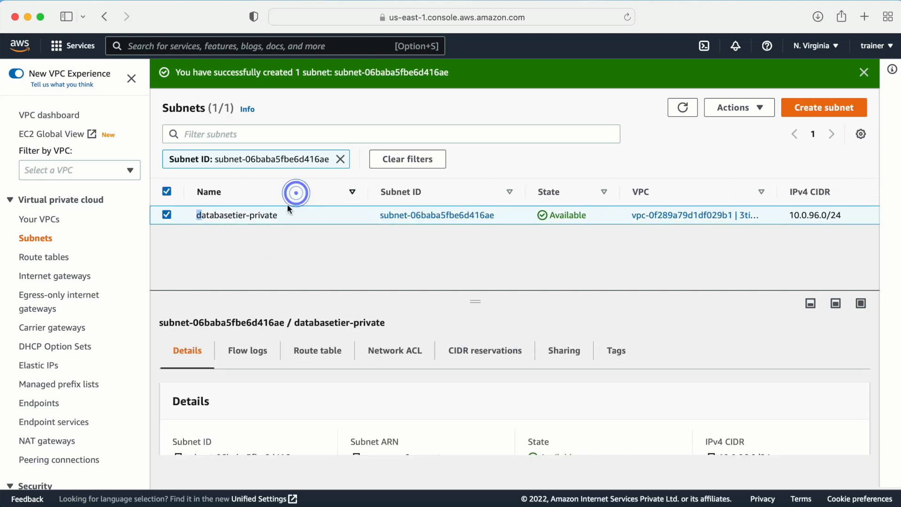
left_click(284, 214)
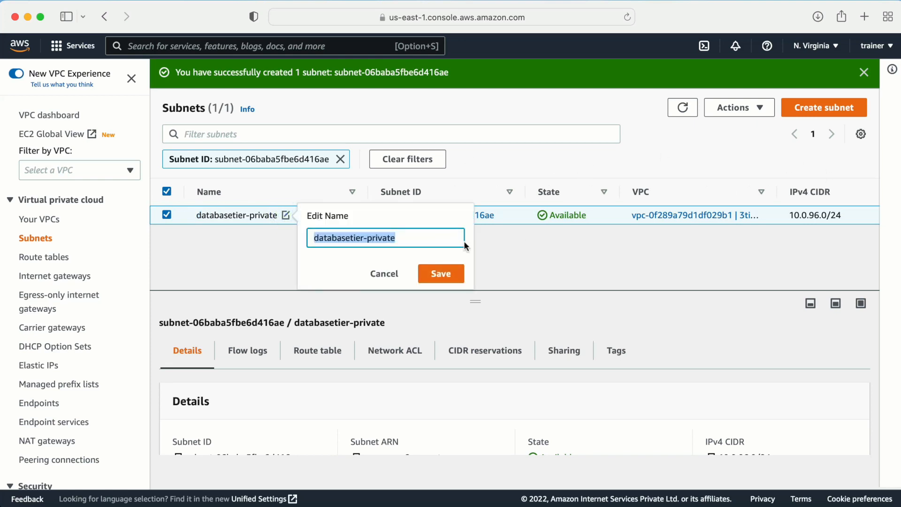
left_click(389, 273)
left_click(815, 113)
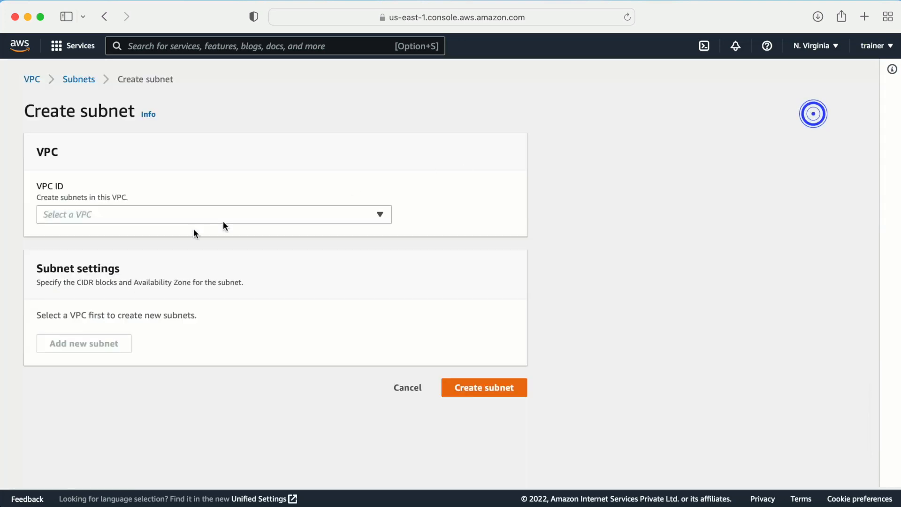
- Choose the 3tierapplication VPC and name the new subnet databasetier2-private
left_click(131, 214)
left_click(109, 260)
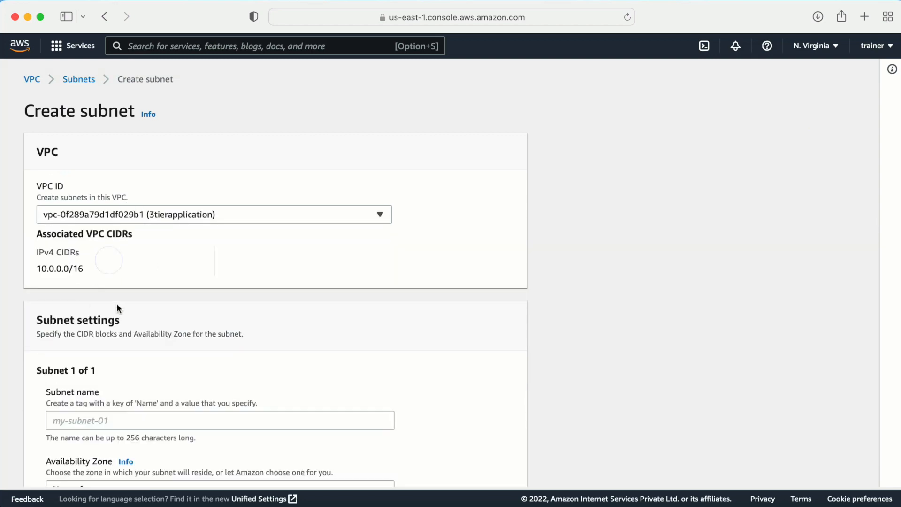
scroll(120, 303, "down", 5)
left_click(69, 219)
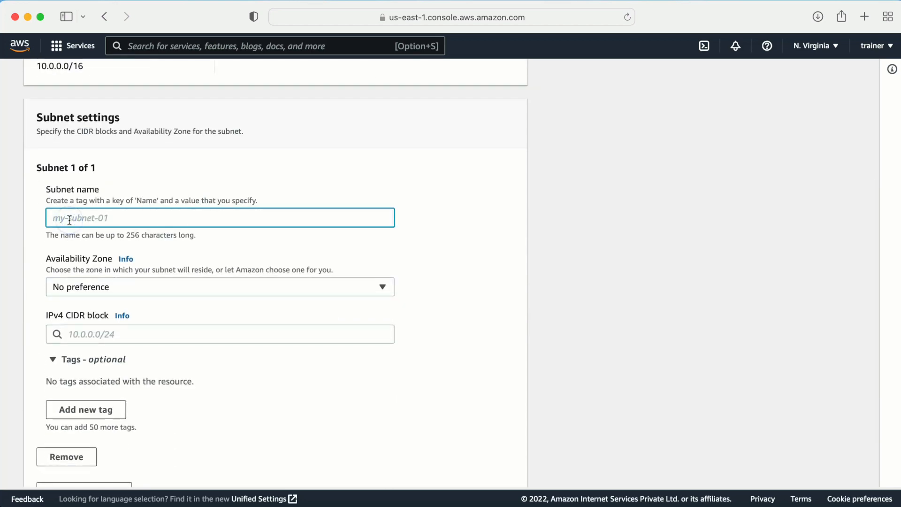
type("databasetier-private")
left_click(103, 218)
type("2")
- Give the subnet IPv4 CIDR 10.0.64.0/24, create it, and widen the Name column
left_click(101, 334)
type("1")
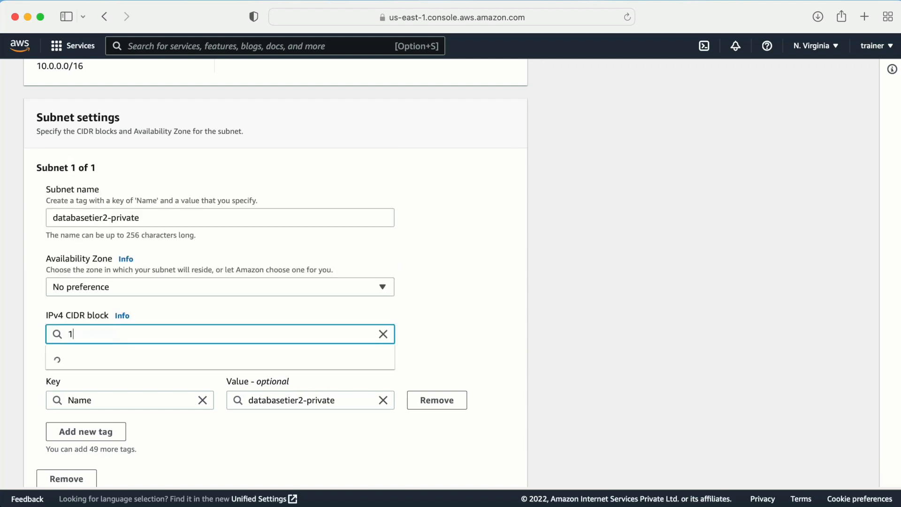
type("0.0.0")
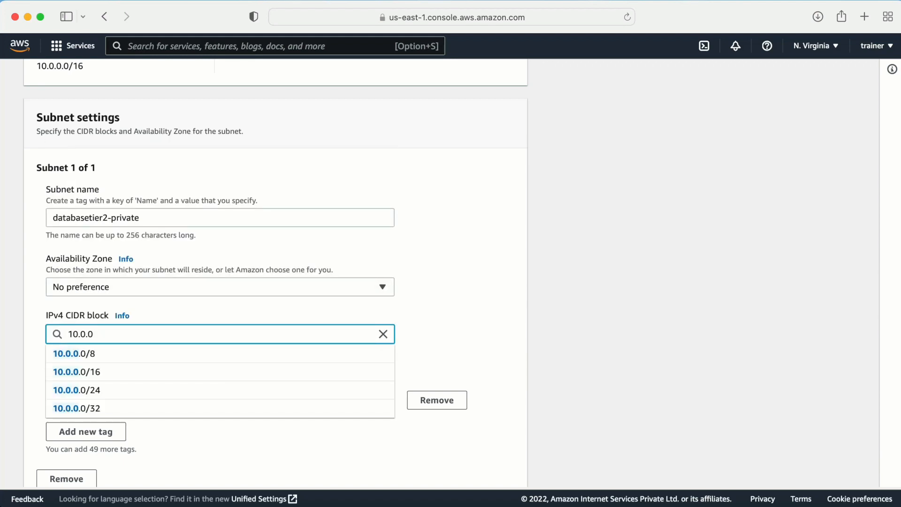
key("BackSpace")
type("64.0")
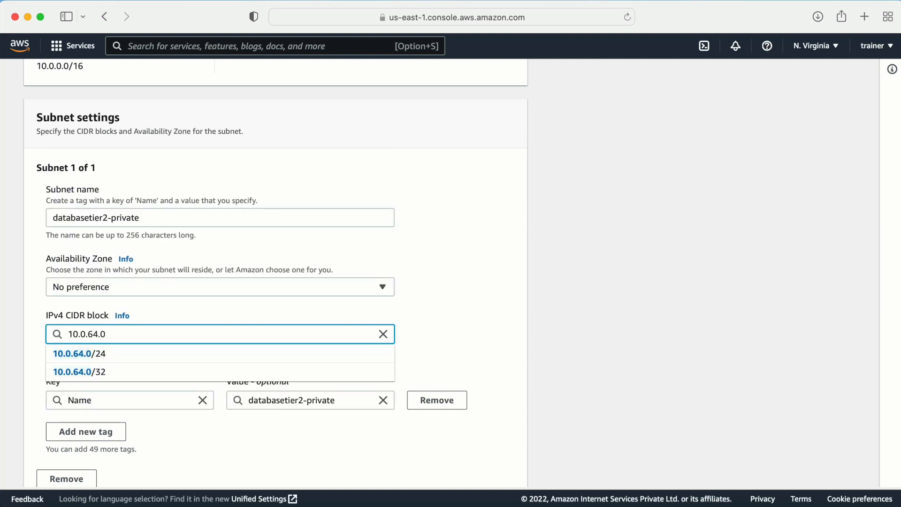
type("/24")
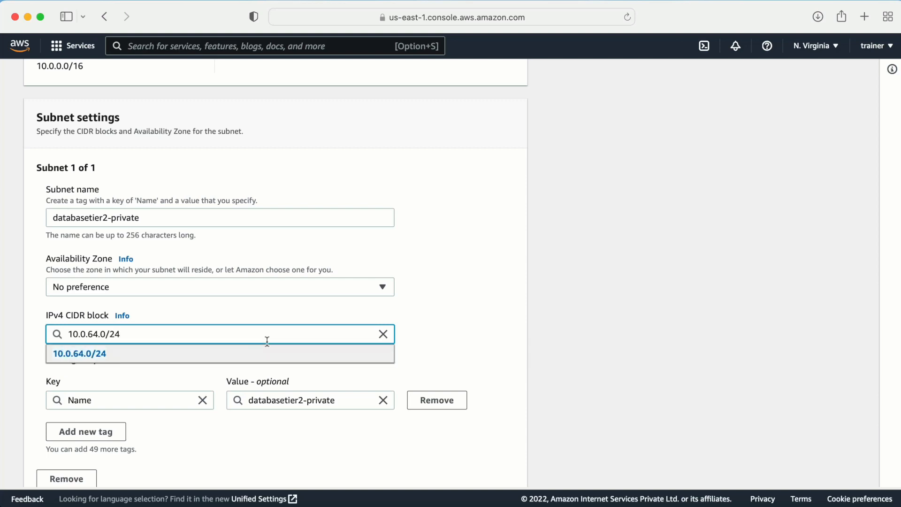
left_click(536, 303)
scroll(533, 352, "down", 3)
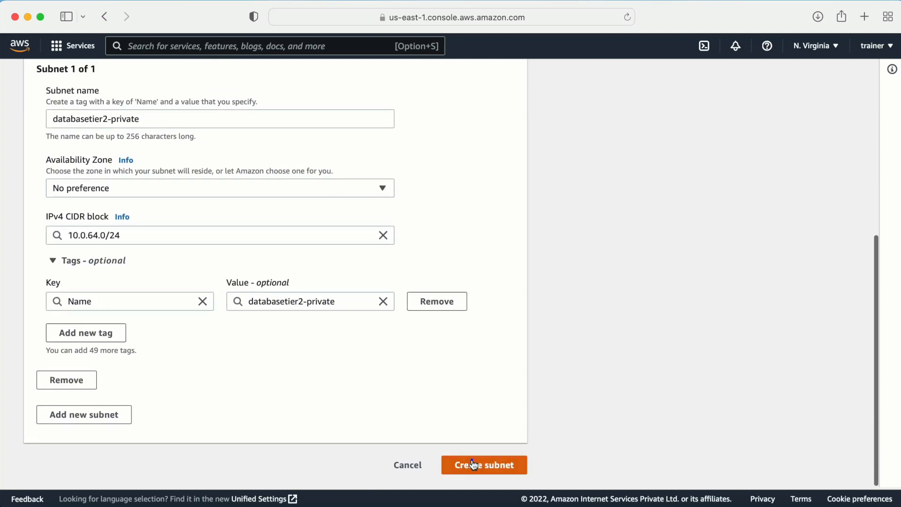
left_click(471, 460)
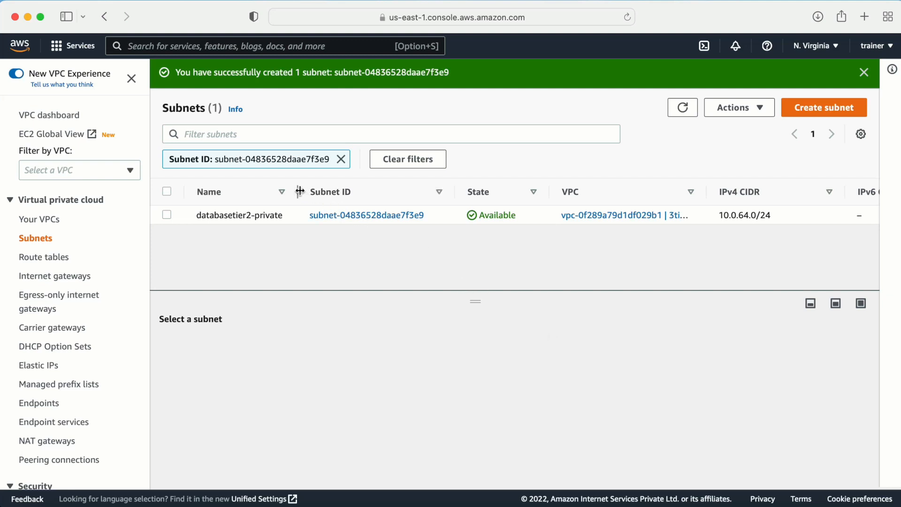
left_click_drag(301, 190, 357, 190)
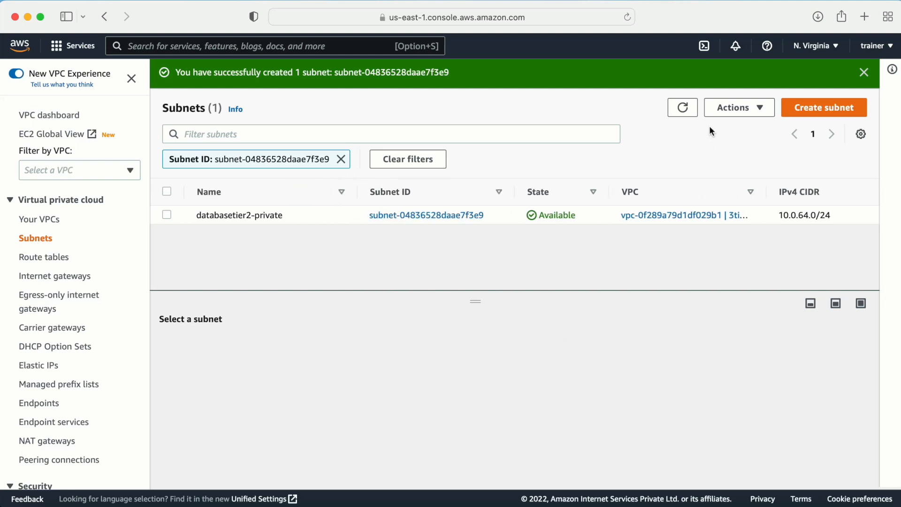
- Replace the Subnet ID filter with a VPC filter for vpc-0f289a79d1df029b1
left_click(342, 160)
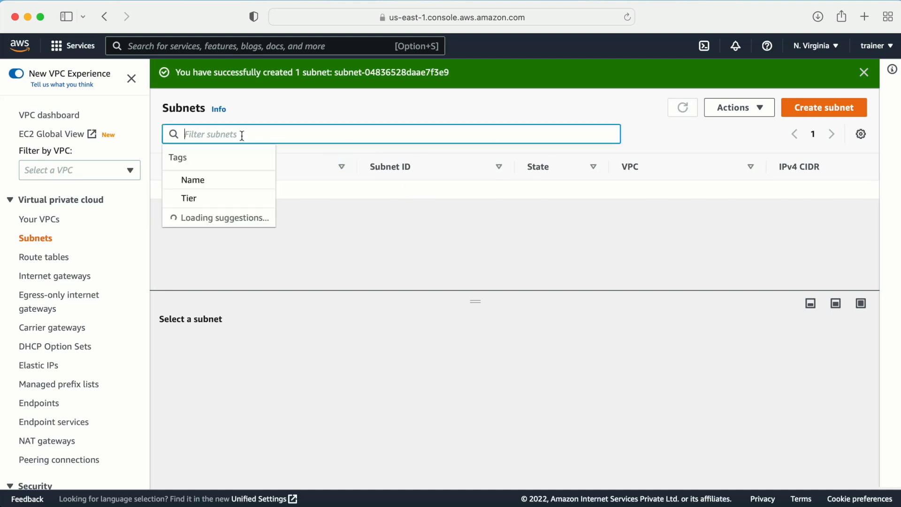
left_click(242, 134)
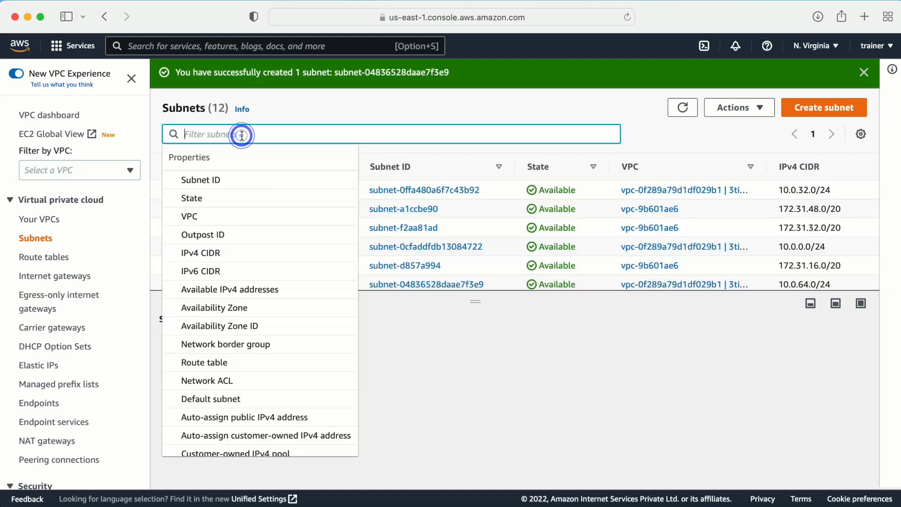
left_click(190, 216)
left_click(232, 180)
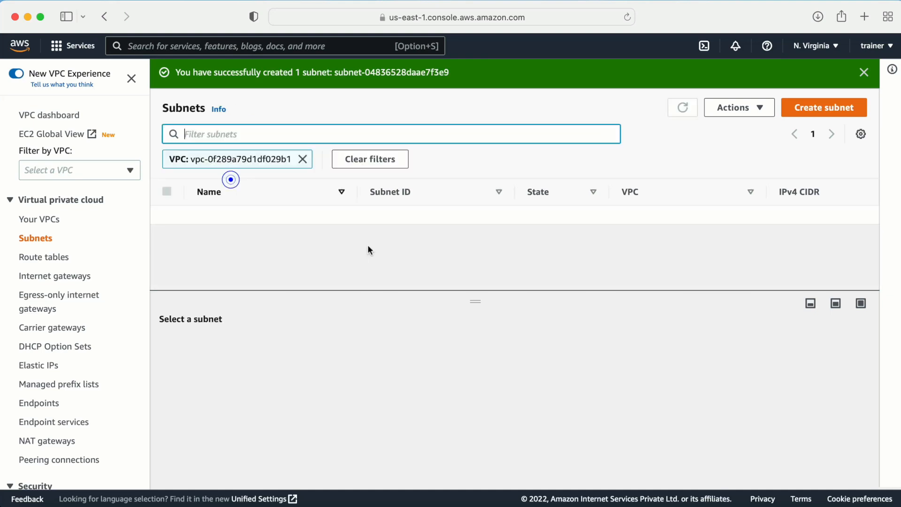
- Enlarge the subnet table, sort by name, check the zones, and select databasetier2-private
left_click_drag(338, 290, 335, 351)
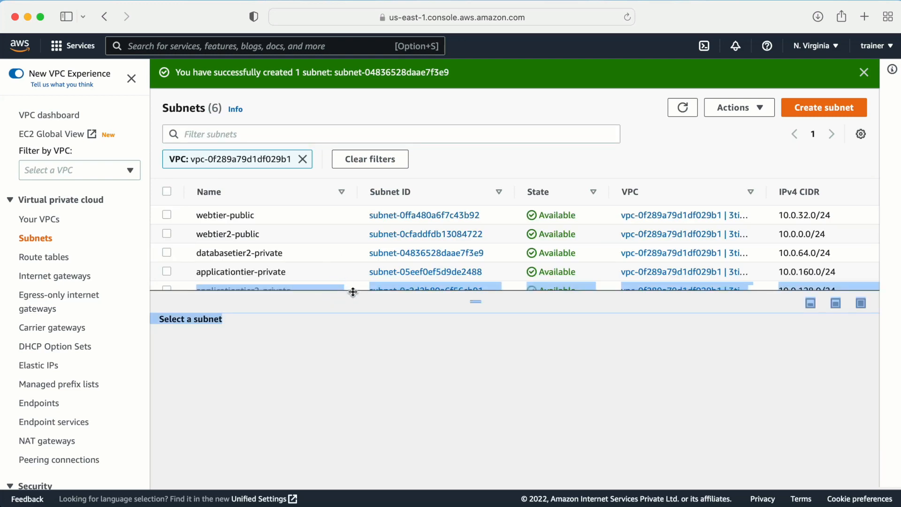
left_click_drag(353, 291, 411, 390)
left_click(411, 389)
left_click(351, 339)
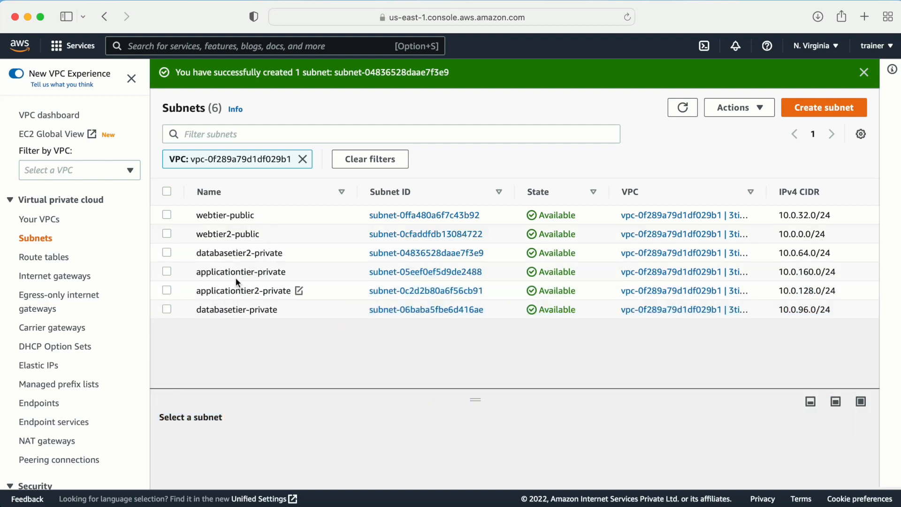
left_click(233, 196)
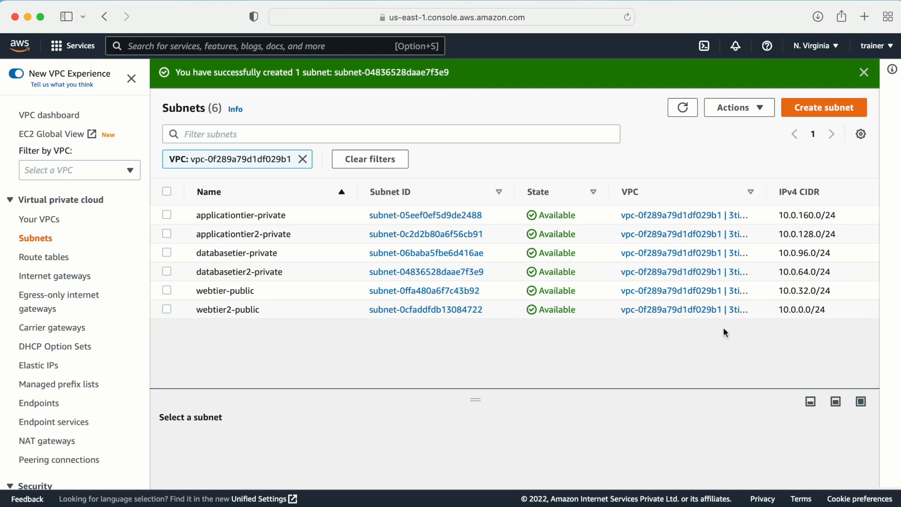
scroll(721, 283, "right", 10)
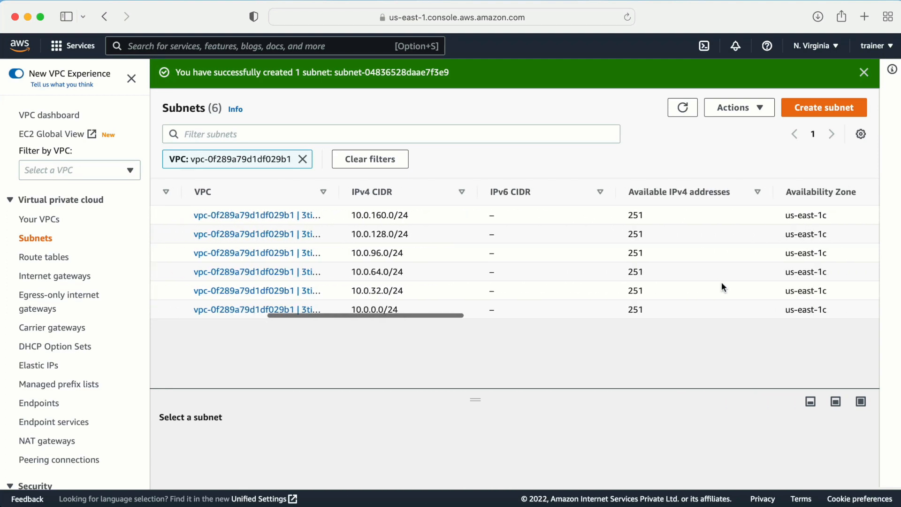
scroll(723, 286, "right", 3)
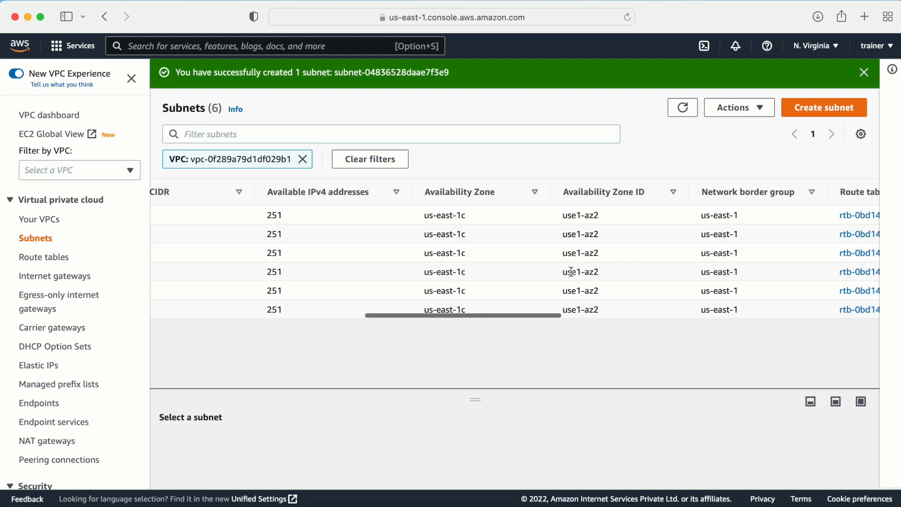
left_click(427, 254)
scroll(433, 293, "left", 10)
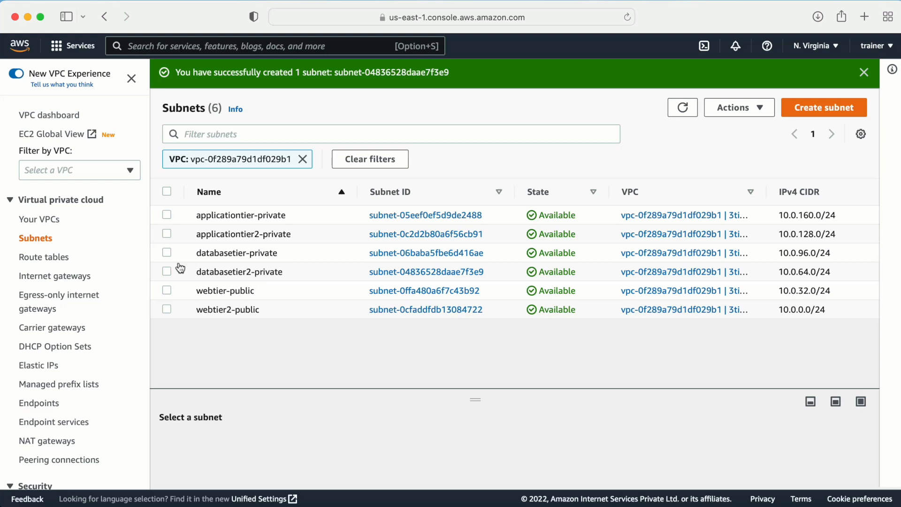
left_click(167, 271)
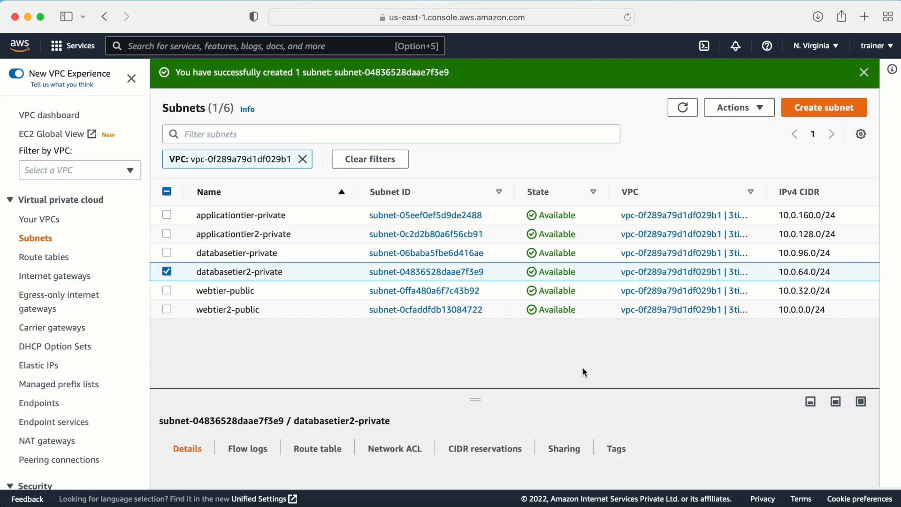
- Review databasetier2-private's Edit subnet settings page, then cancel without saving
left_click(737, 109)
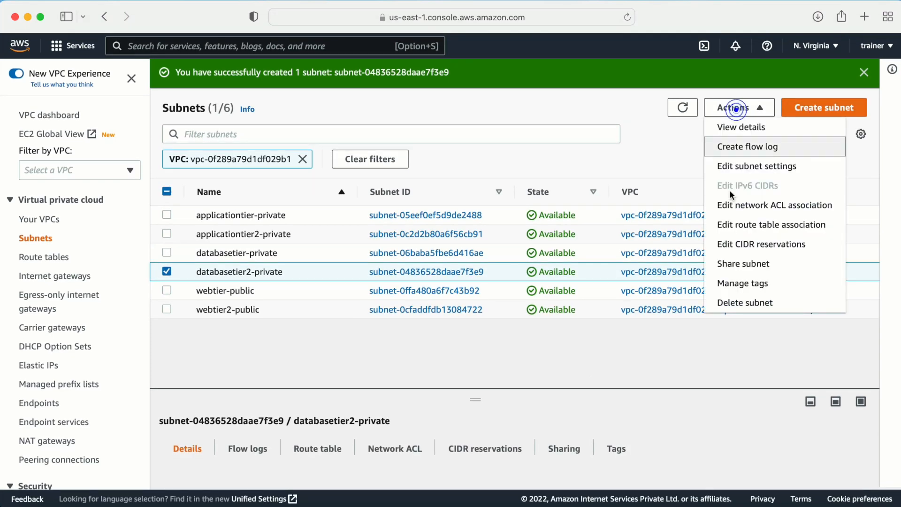
left_click(736, 165)
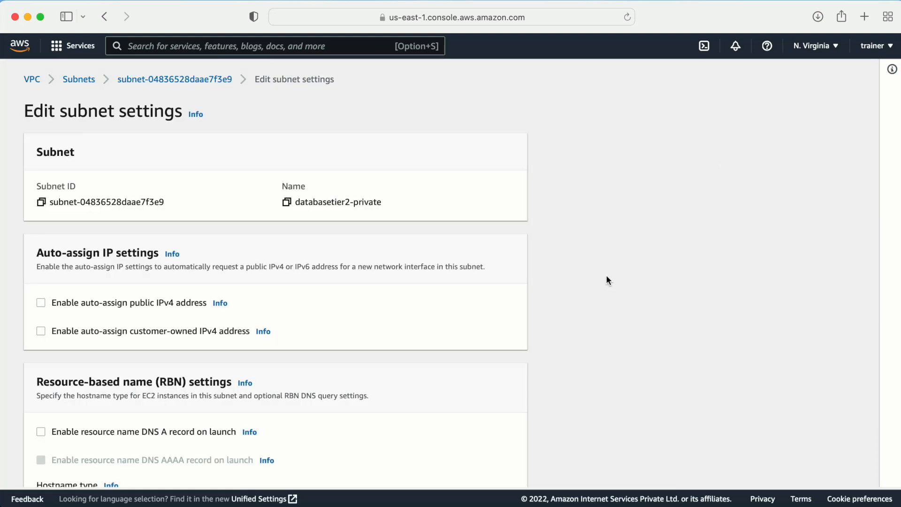
scroll(450, 324, "down", 5)
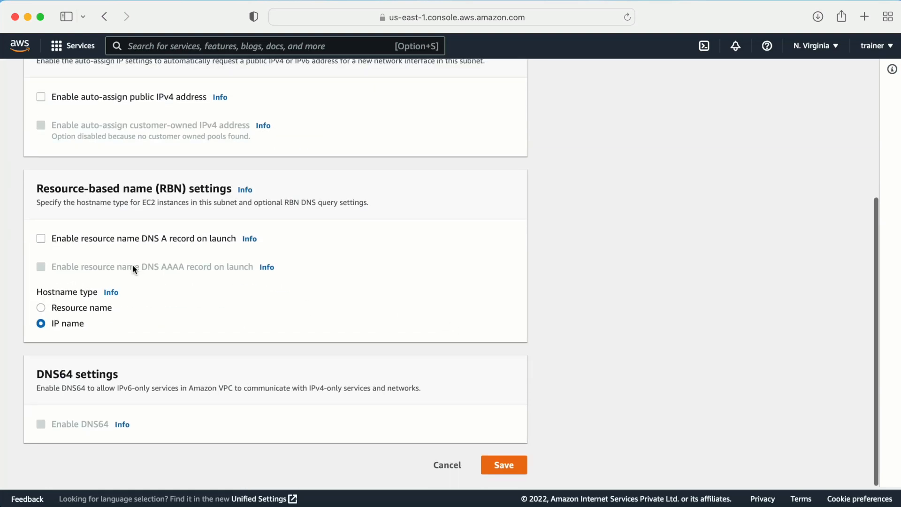
scroll(193, 254, "up", 5)
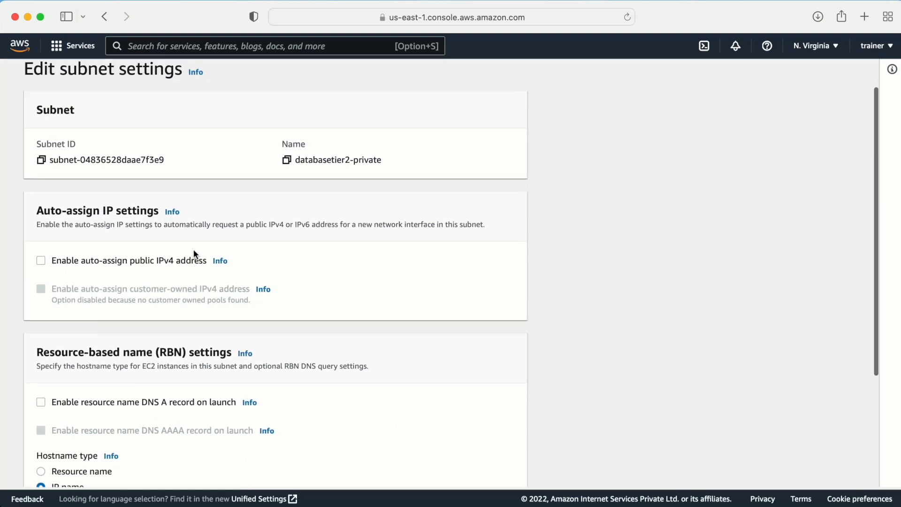
scroll(194, 254, "down", 5)
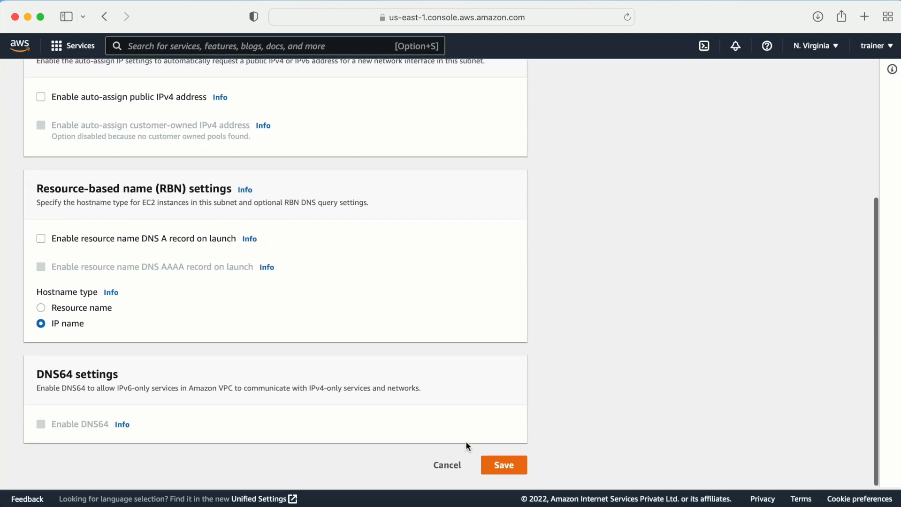
left_click(448, 466)
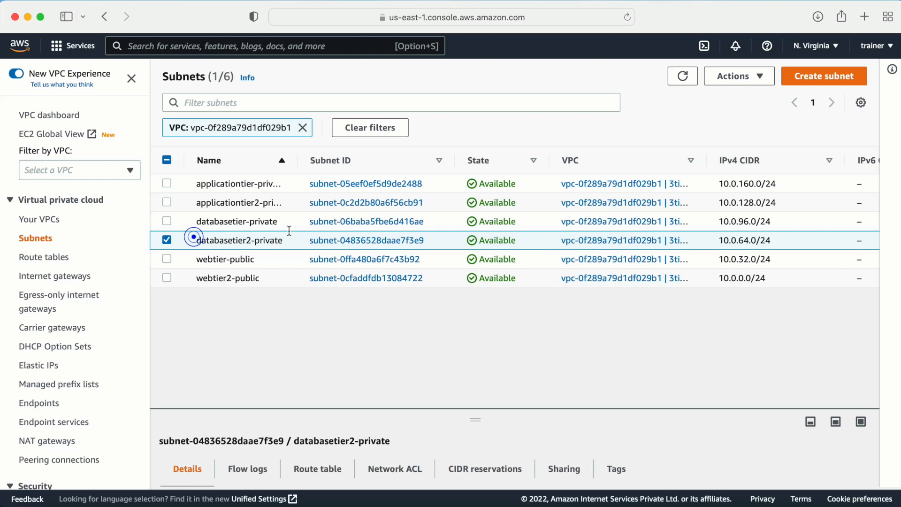
- Copy databasetier2-private's CIDR 10.0.64.0/24, then delete the subnet, confirming with 'delete'
left_click_drag(193, 240, 281, 244)
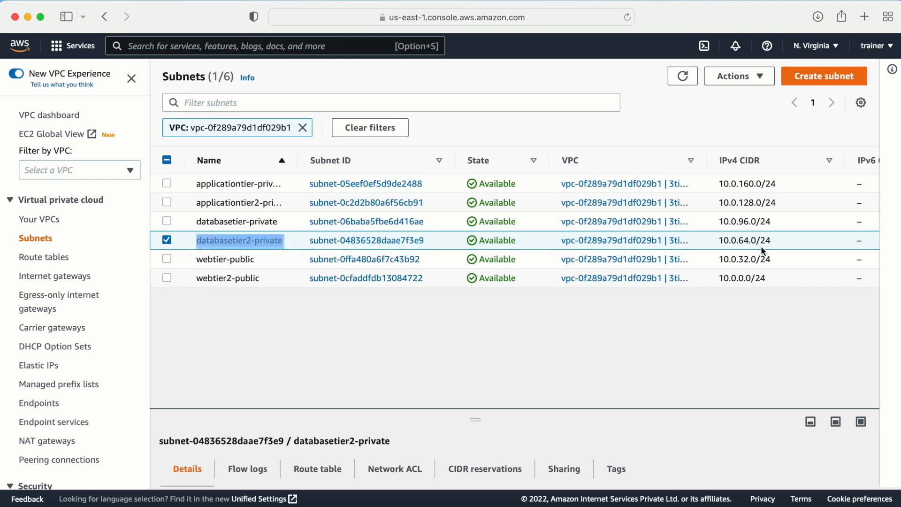
left_click_drag(719, 239, 790, 244)
key("super+c")
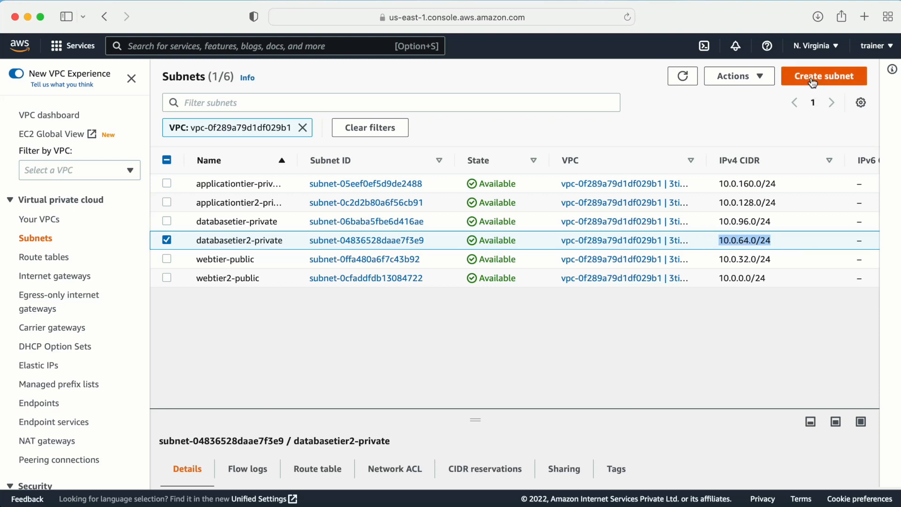
left_click(750, 76)
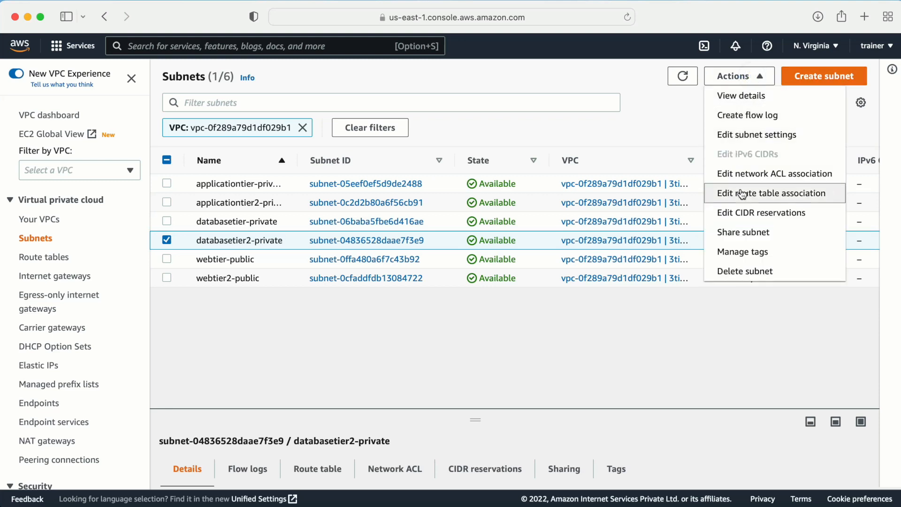
left_click(735, 270)
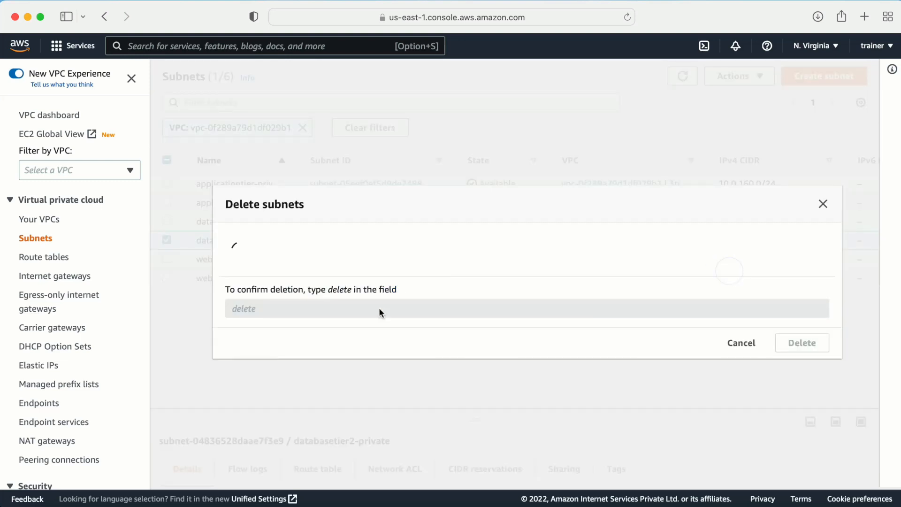
left_click(277, 329)
type("de")
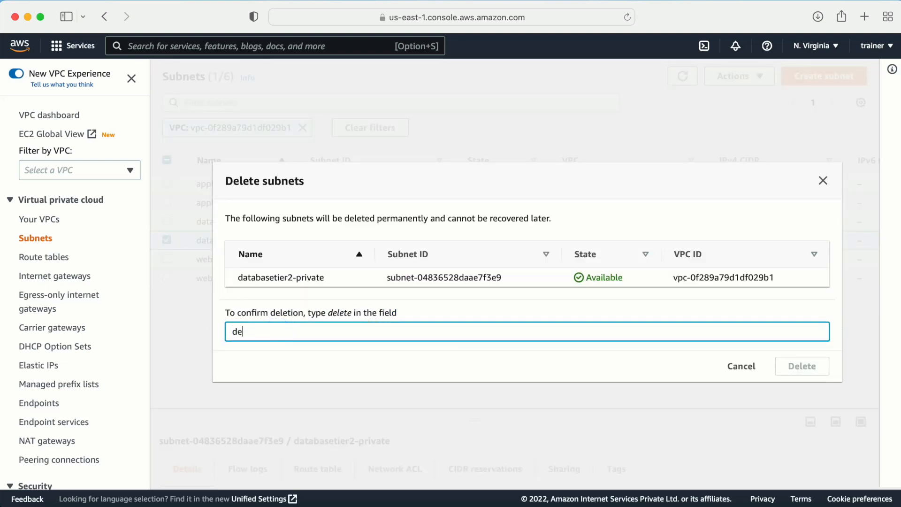
type("lete")
left_click(809, 365)
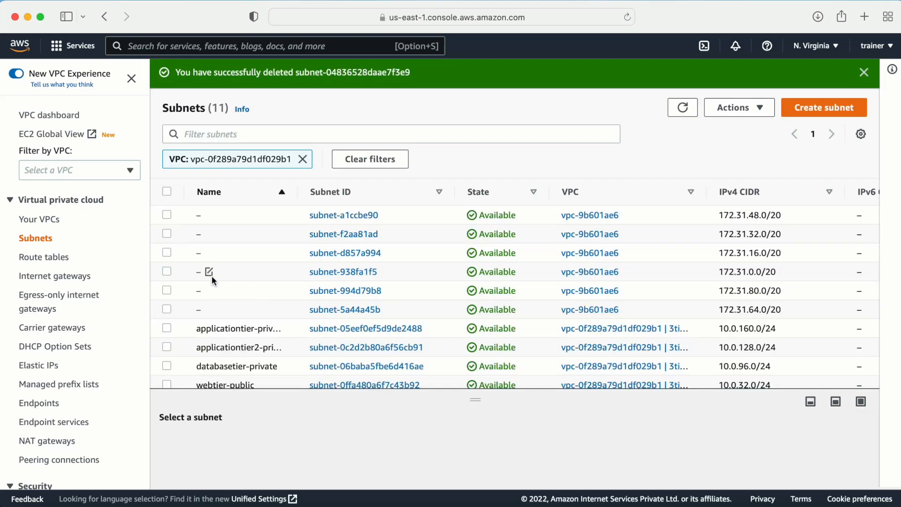
- Sort subnets by name descending, check databasetier-private, and bring up the Create subnet form
left_click(243, 187)
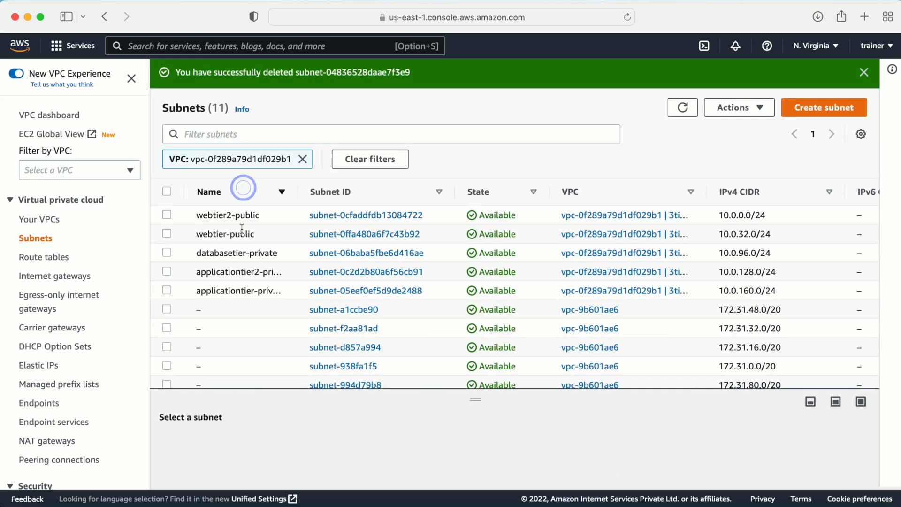
left_click(166, 252)
scroll(693, 297, "right", 5)
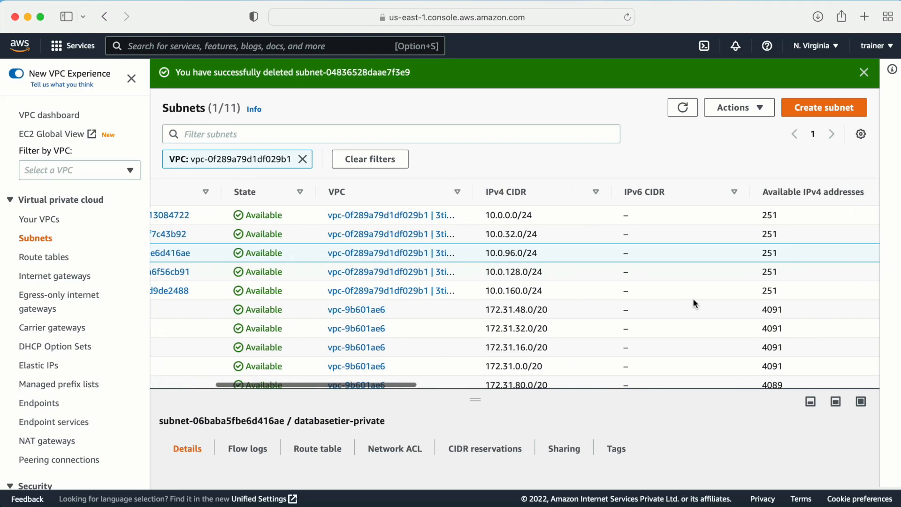
scroll(693, 298, "right", 8)
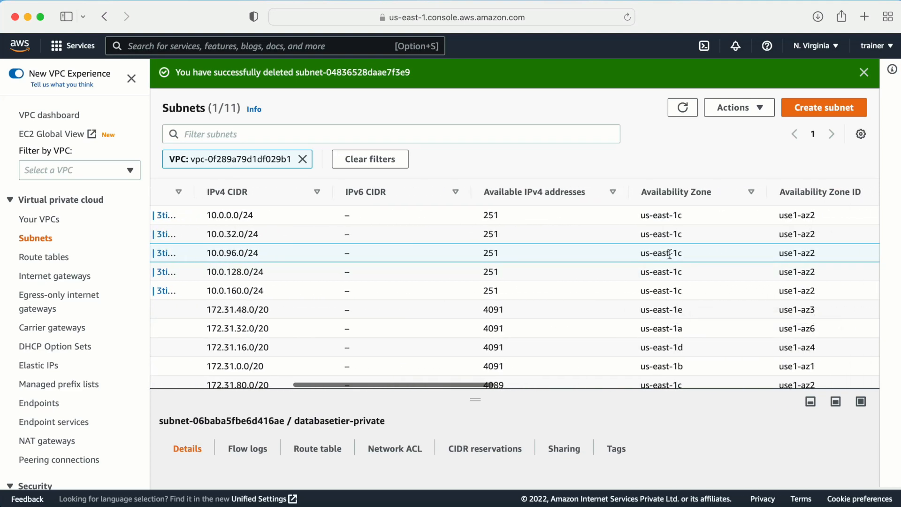
left_click(831, 108)
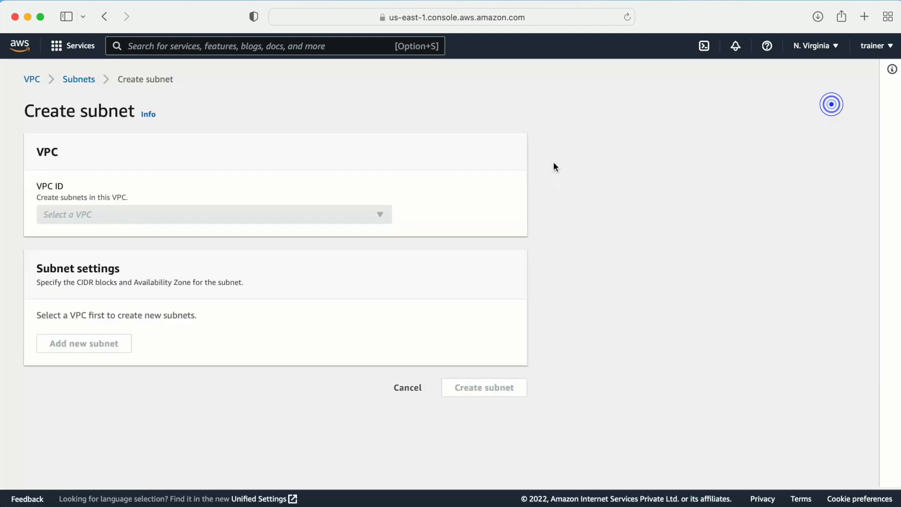
- In the 3tierapplication VPC, name the subnet databasetier2-private with CIDR 10.0.64.0/24
left_click(178, 217)
left_click(123, 257)
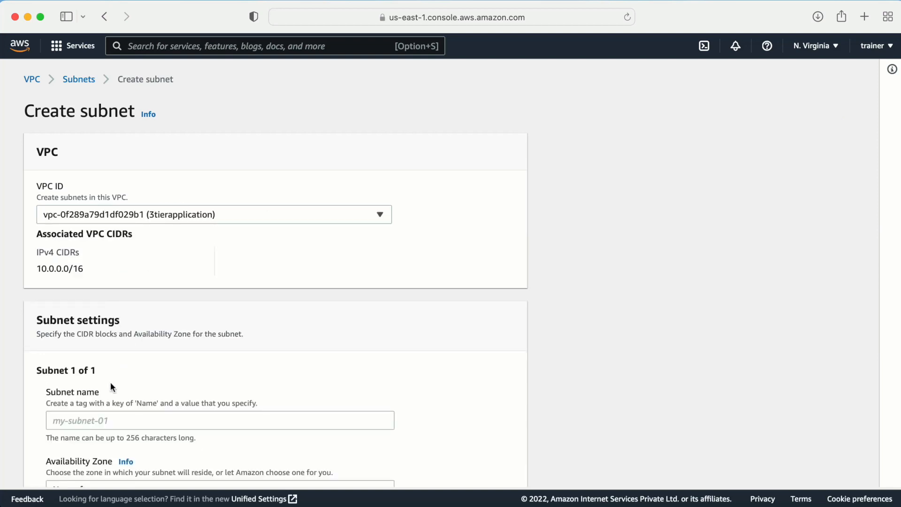
scroll(110, 382, "down", 3)
left_click(59, 305)
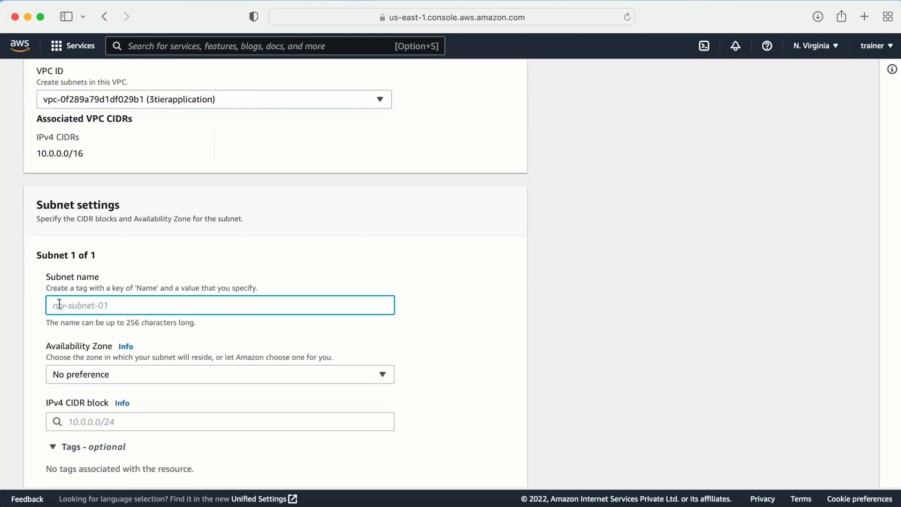
key("super+v")
left_click(70, 420)
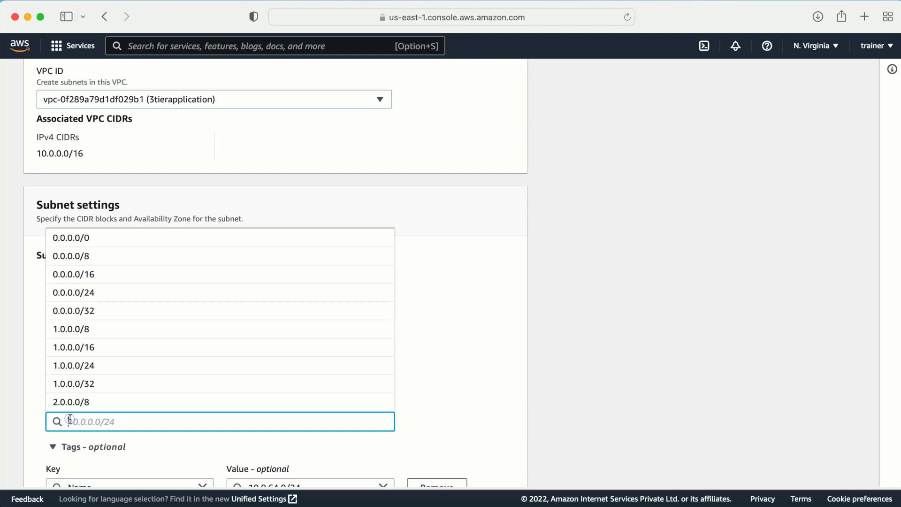
key("super+v")
left_click(105, 306)
triple_click(108, 309)
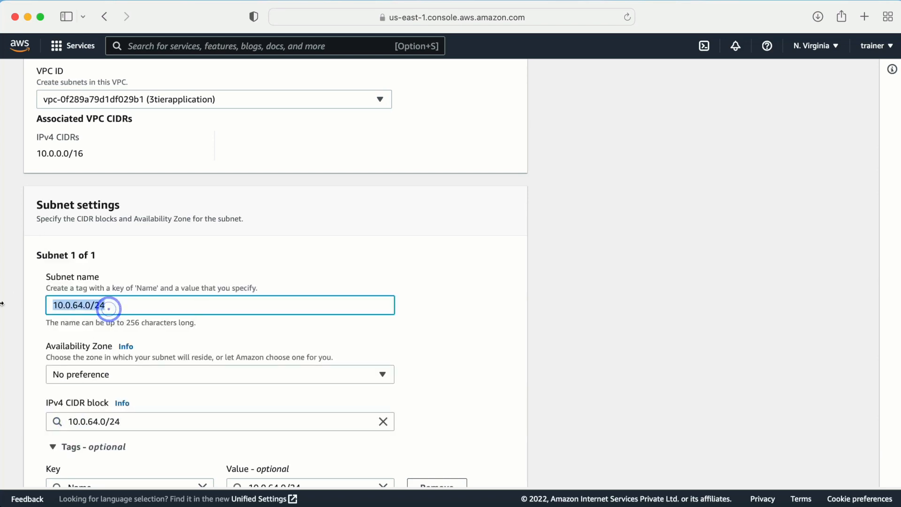
type("databasetier2")
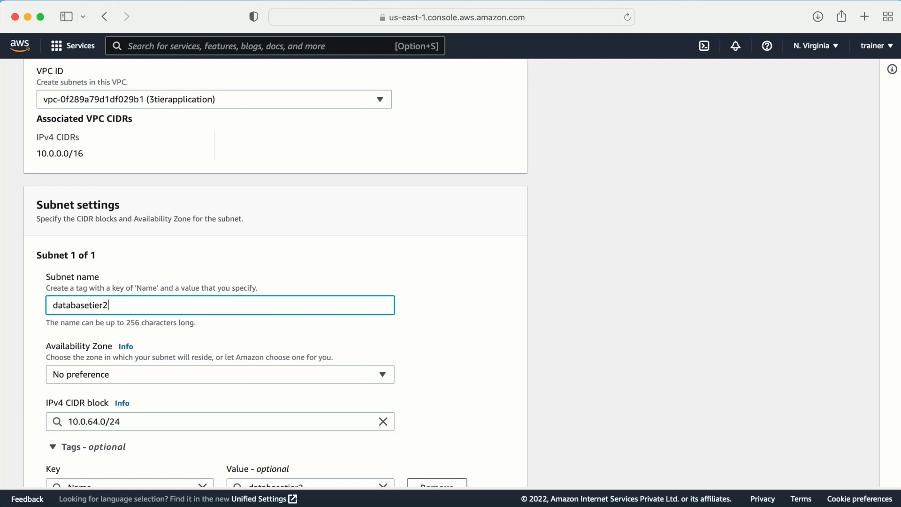
type("-private")
- Place the subnet in availability zone us-east-1b and create it
scroll(141, 330, "down", 1)
scroll(141, 326, "down", 5)
left_click(136, 250)
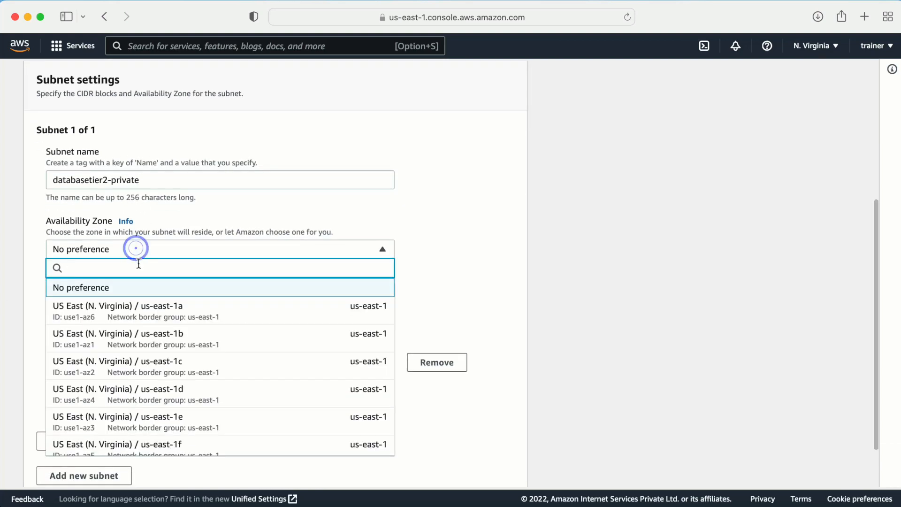
left_click(121, 334)
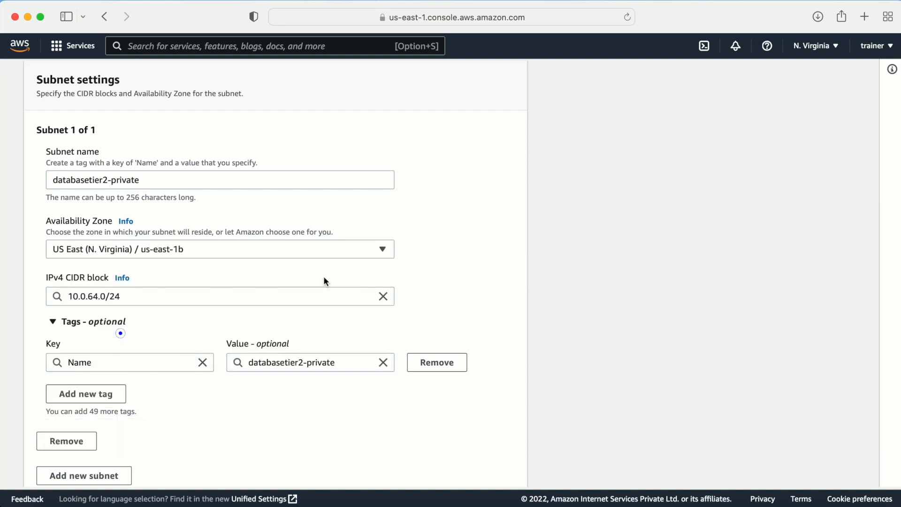
scroll(483, 298, "down", 3)
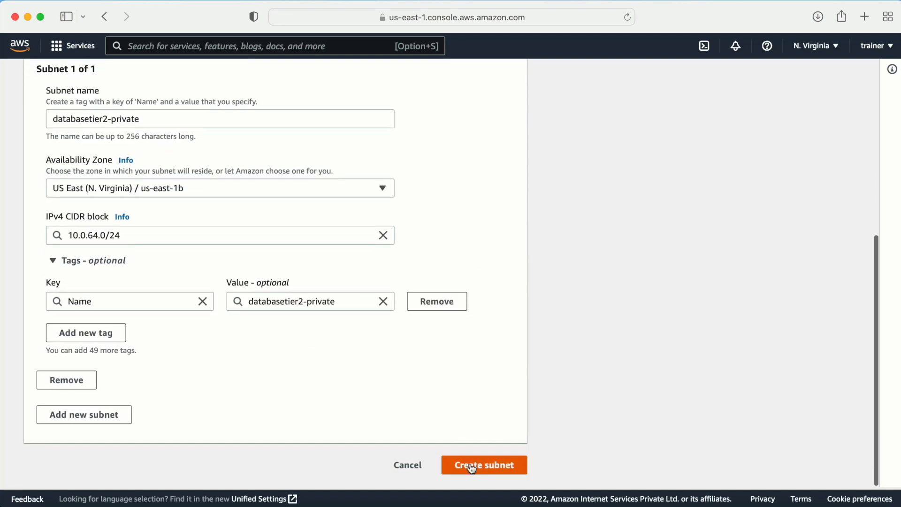
left_click(470, 464)
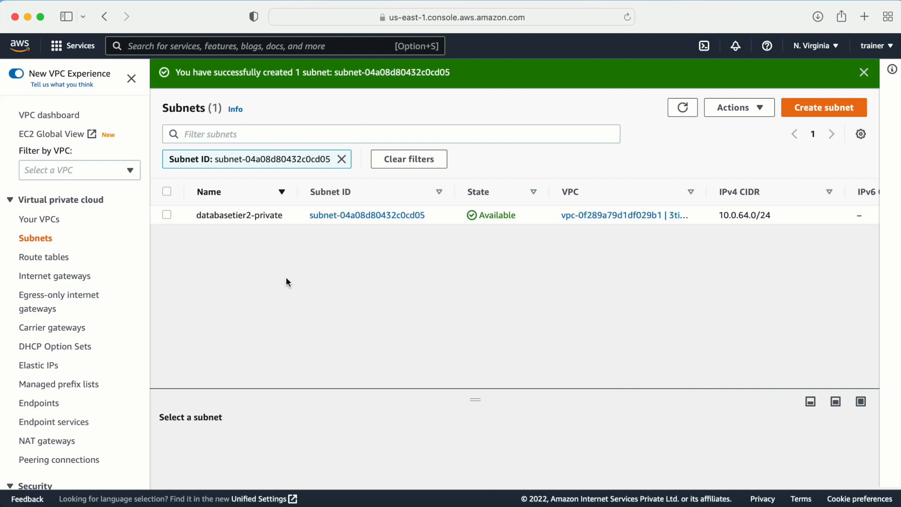
- Filter subnets to vpc-0f289a79d1df029b1, widen the Name column, then go to Internet gateways
left_click(341, 159)
left_click(228, 136)
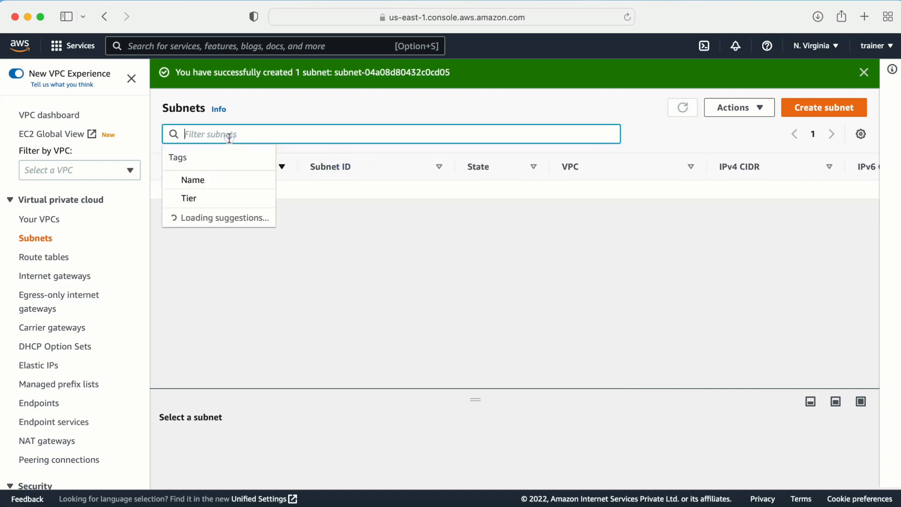
left_click(190, 217)
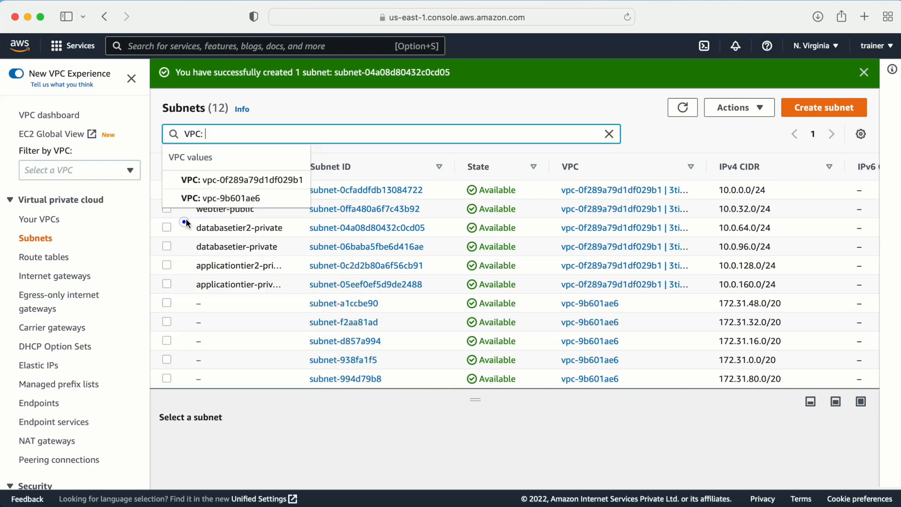
left_click(257, 179)
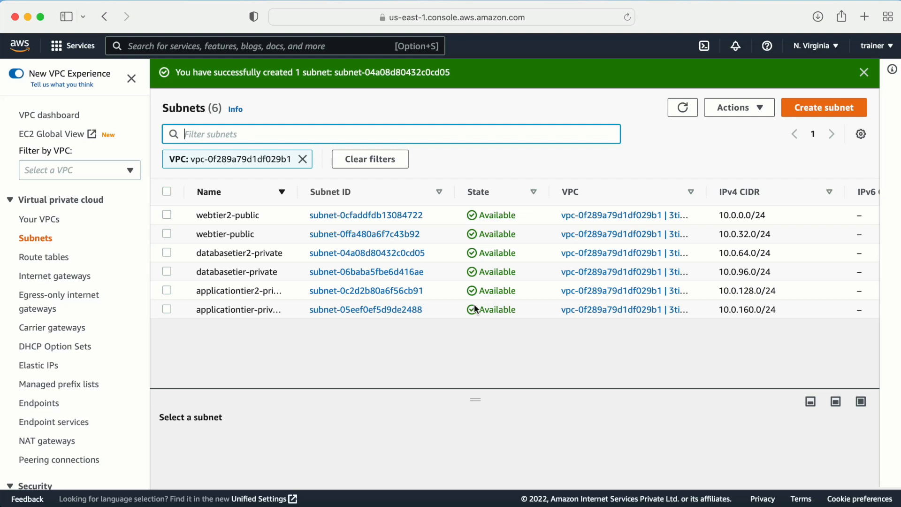
left_click_drag(295, 191, 381, 190)
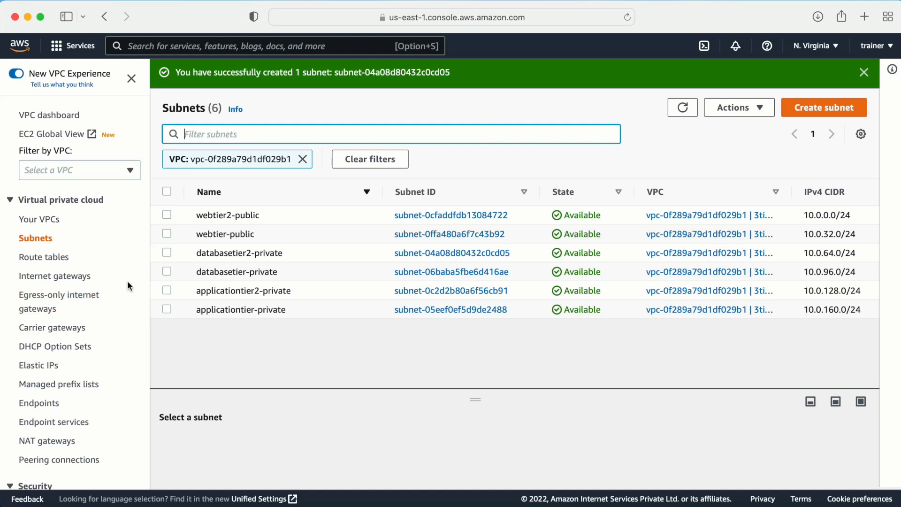
left_click(66, 280)
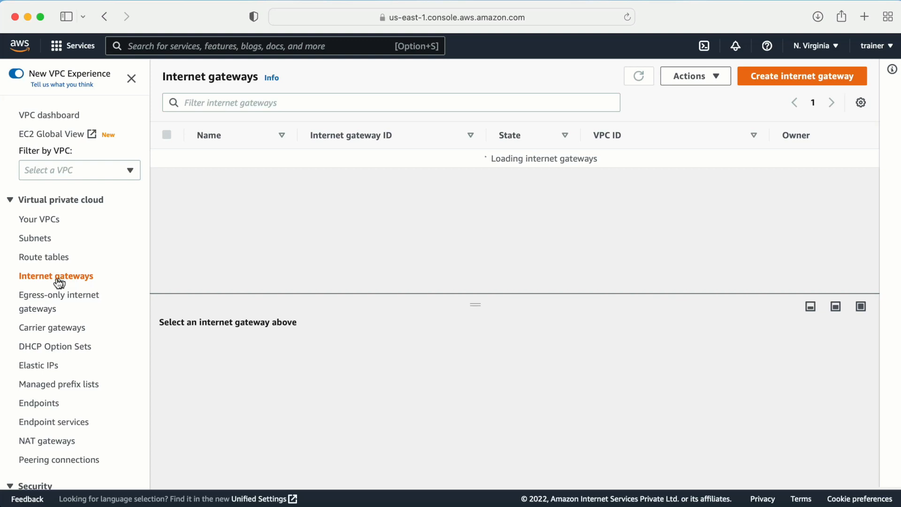
- Create an internet gateway with the name tag igw-3tierapplication
left_click(795, 82)
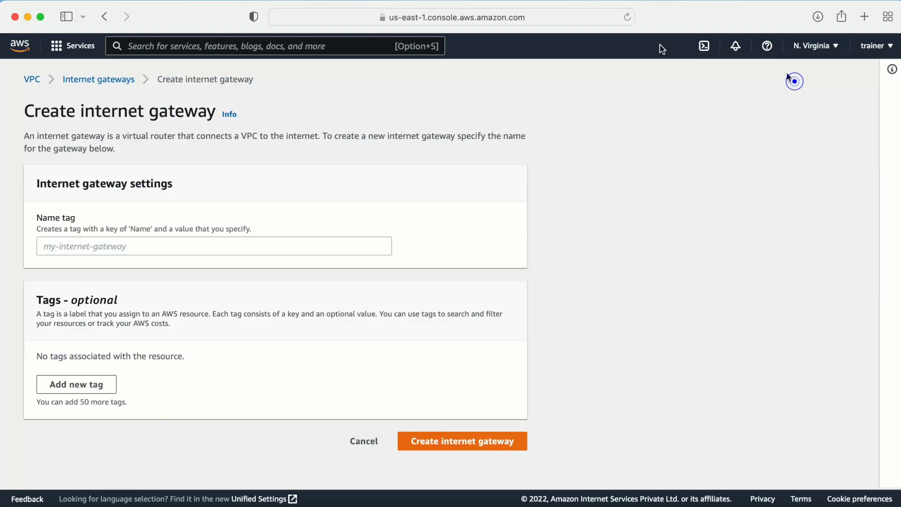
left_click(162, 242)
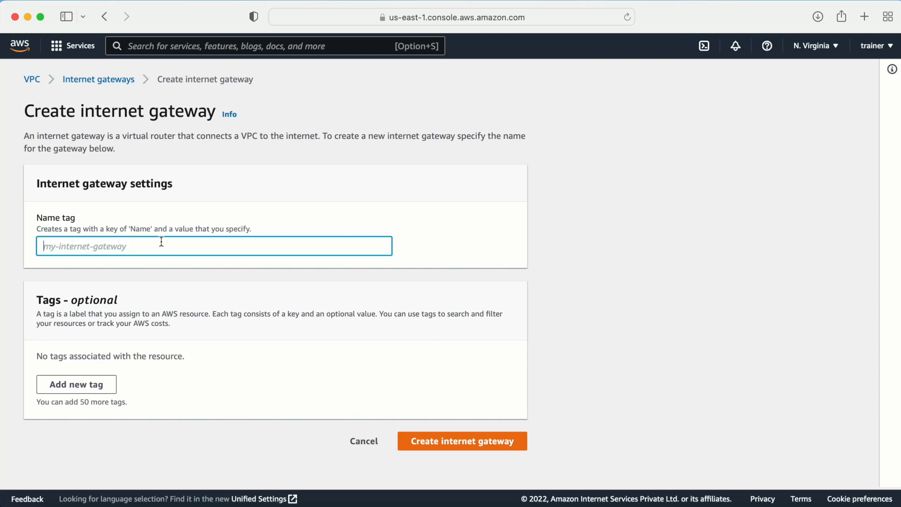
type("igw-")
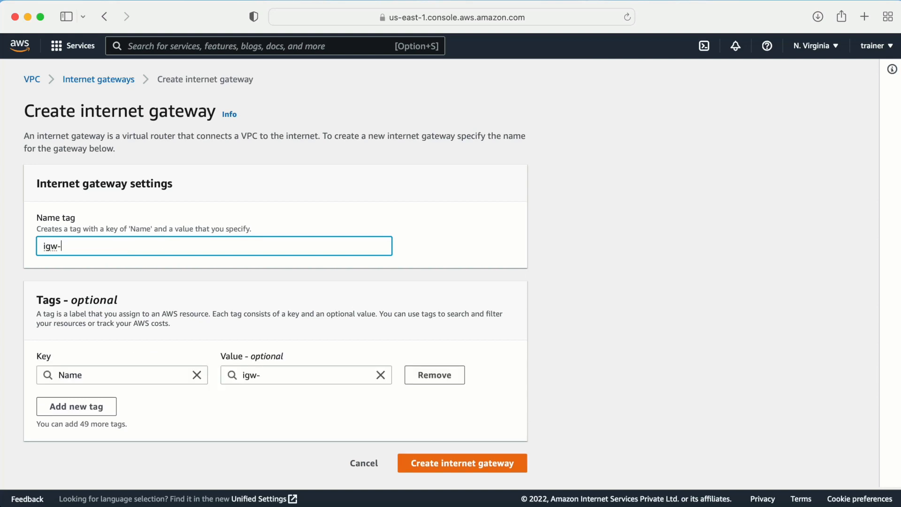
type("-3tierapplication")
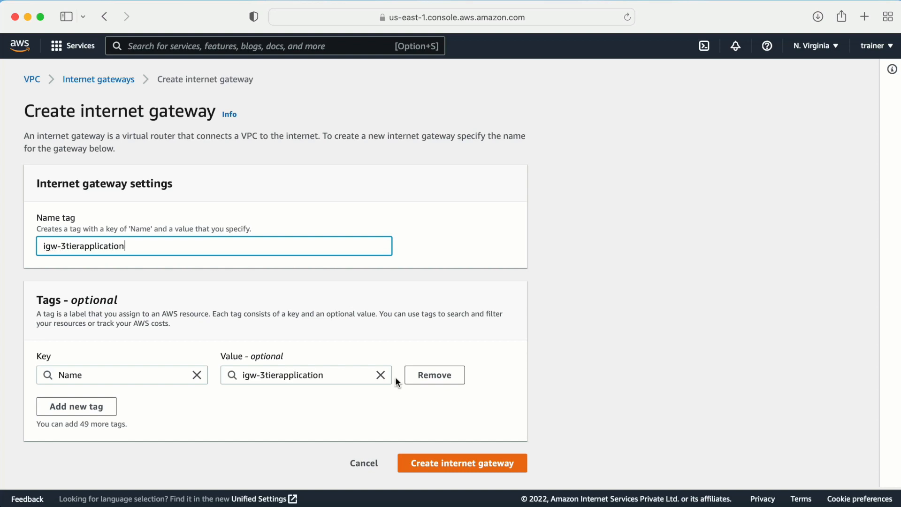
left_click(454, 464)
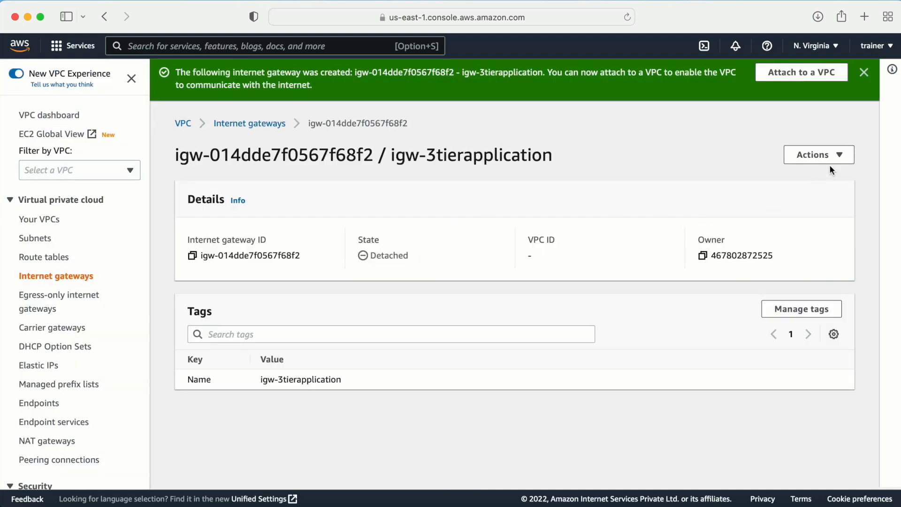
left_click(821, 155)
- Attach igw-3tierapplication to the 3tierapplication VPC, then go to Route tables
left_click(800, 172)
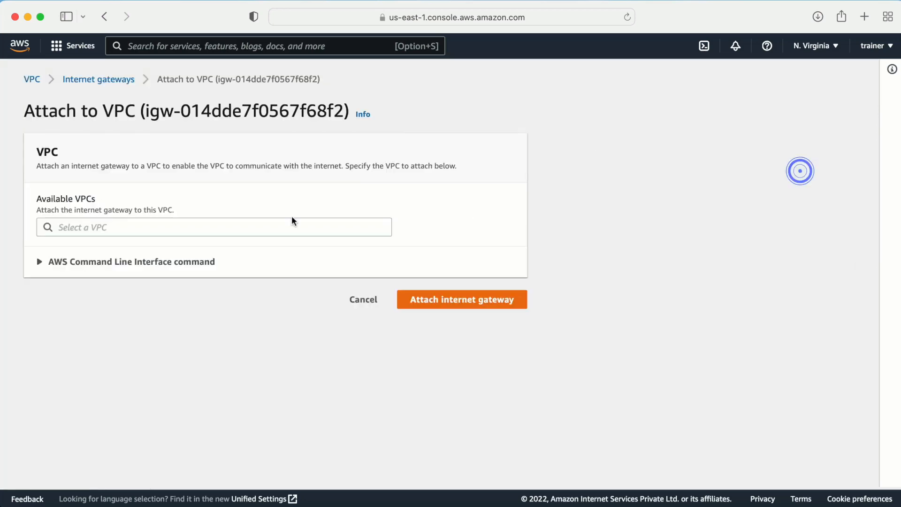
left_click(104, 225)
left_click(128, 246)
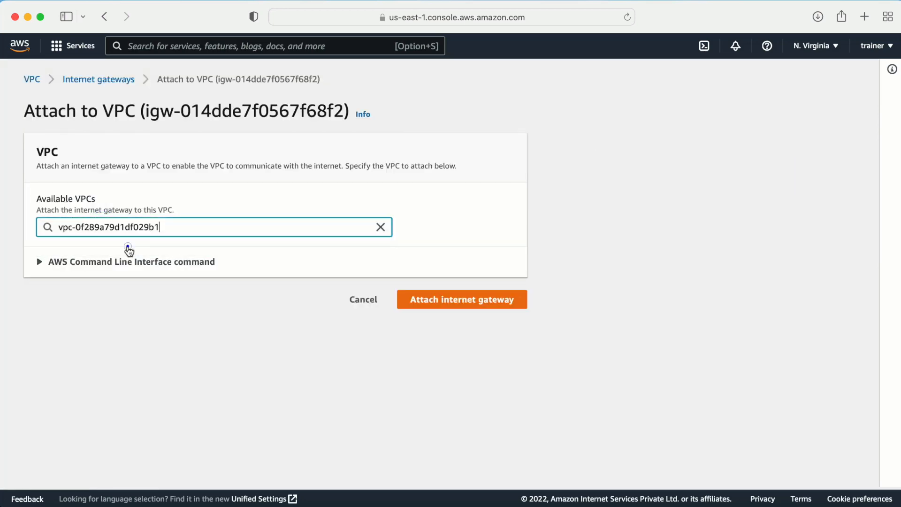
left_click(488, 300)
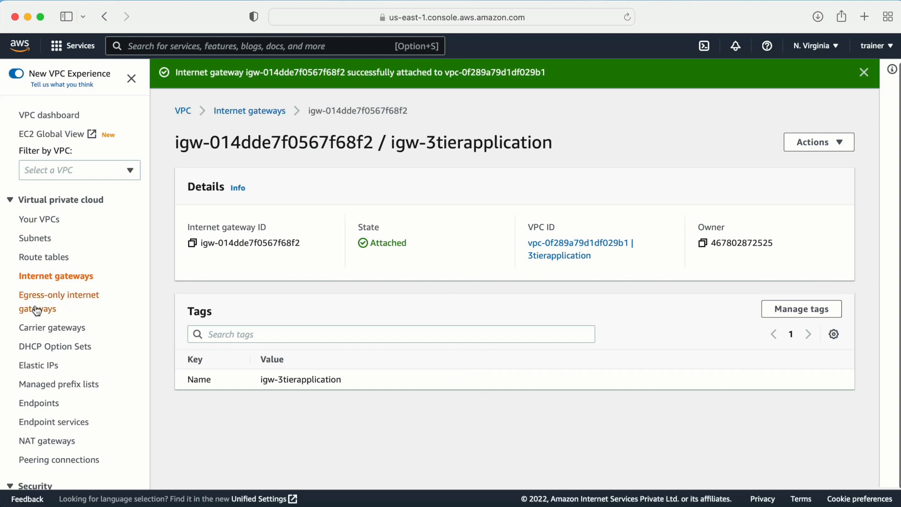
left_click(35, 258)
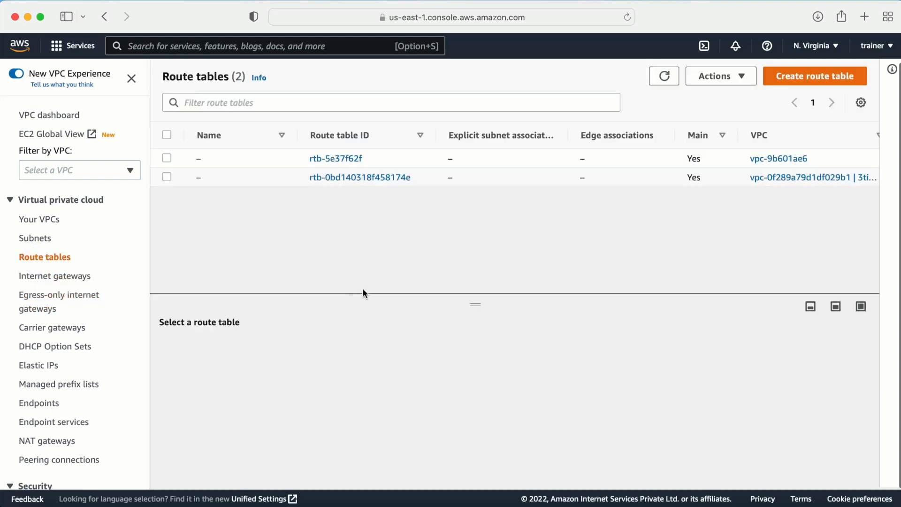
- Create route table route-private in the 3tierapplication VPC
left_click(804, 86)
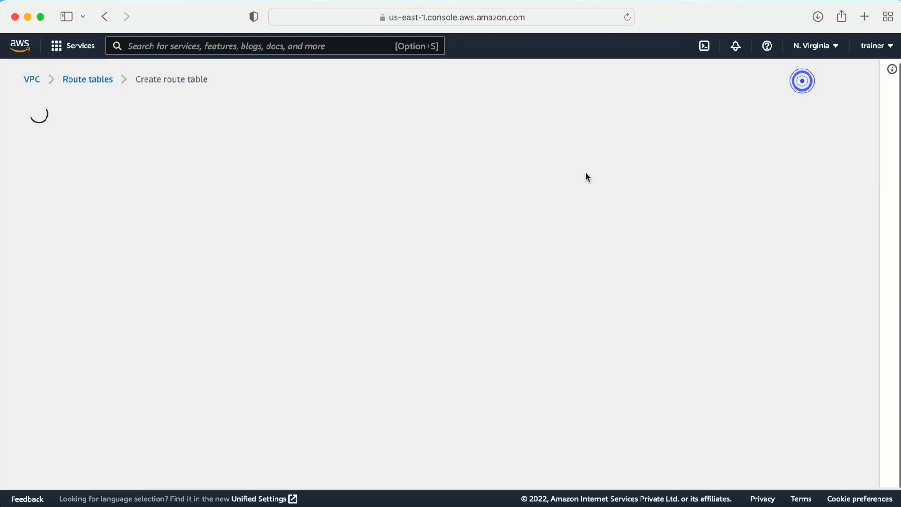
left_click(85, 243)
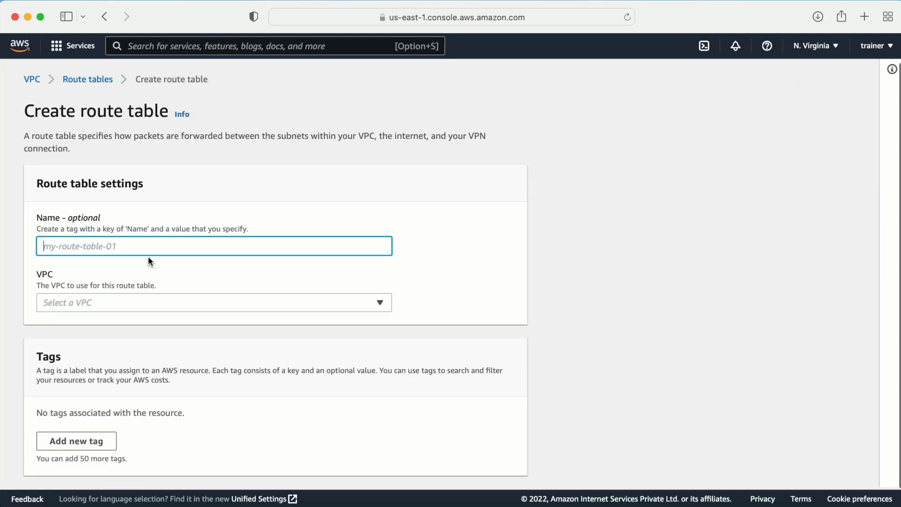
type("route")
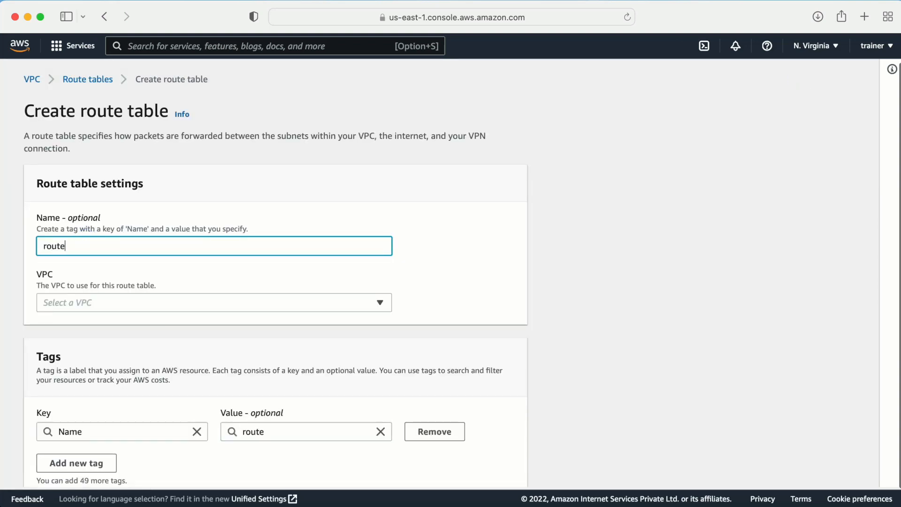
type("-private")
left_click(139, 304)
left_click(194, 342)
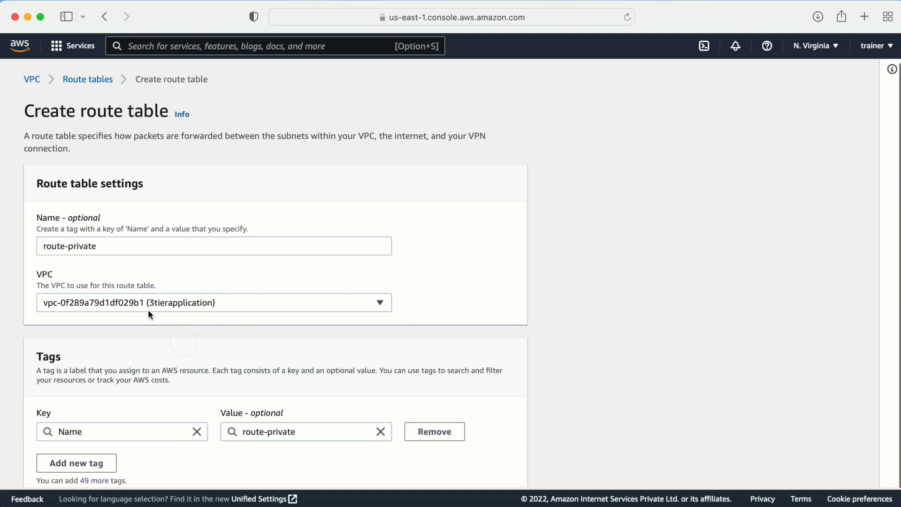
scroll(200, 300, "down", 2)
left_click(449, 461)
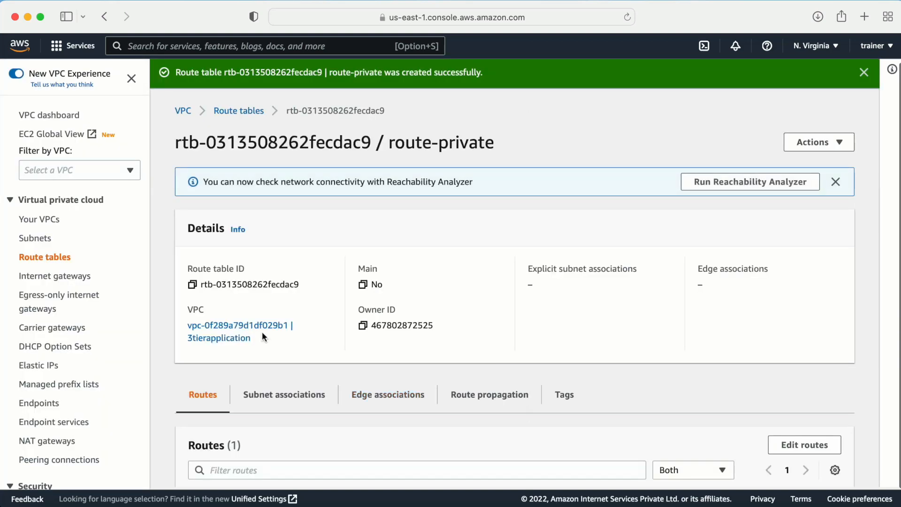
left_click_drag(388, 142, 507, 145)
key("super+c")
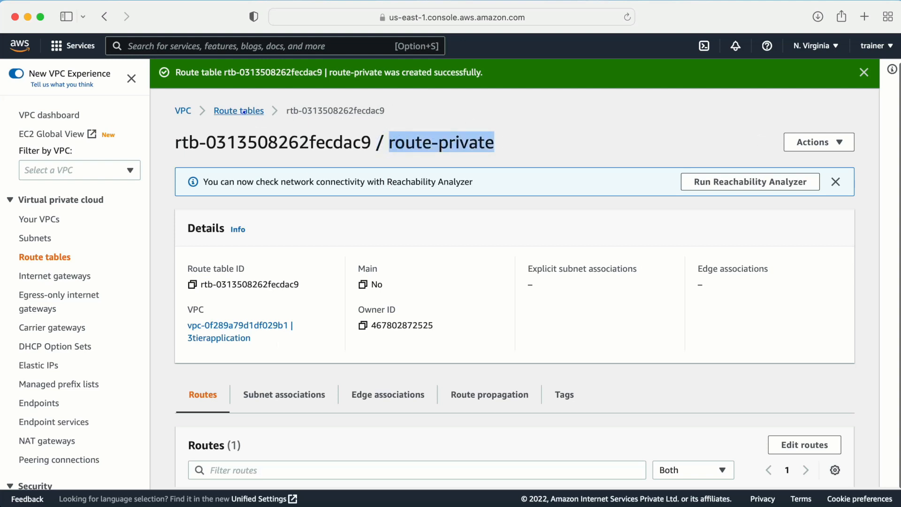
left_click(243, 110)
- Create route table route-public in the 3tierapplication VPC
left_click(800, 78)
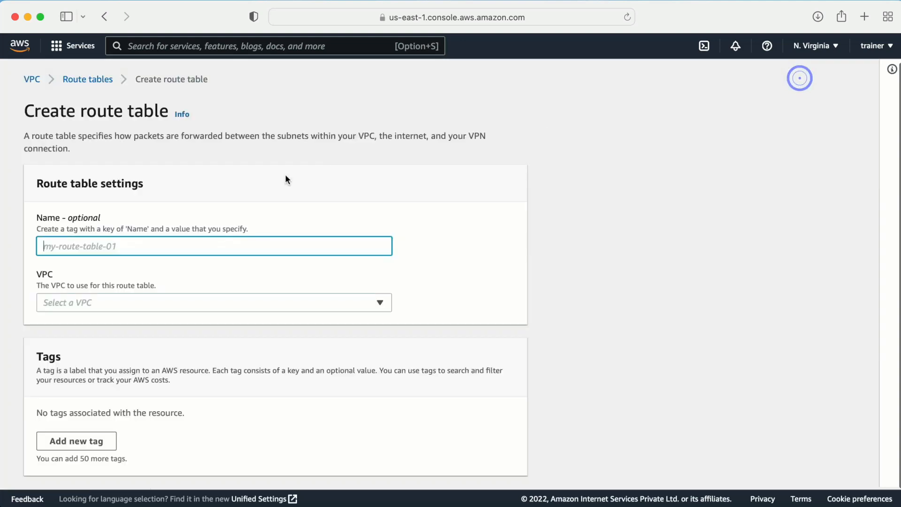
left_click(95, 244)
key("super+v")
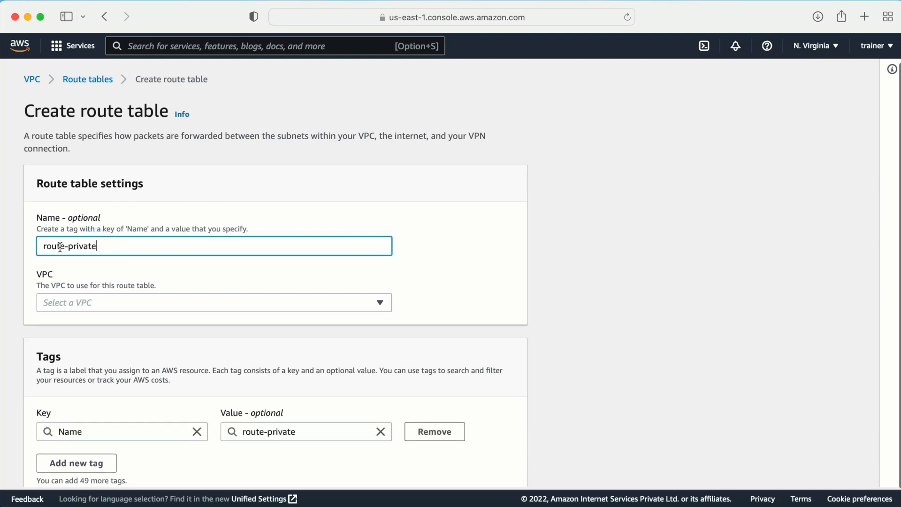
left_click_drag(68, 244, 143, 244)
type("public")
left_click(151, 303)
left_click(117, 341)
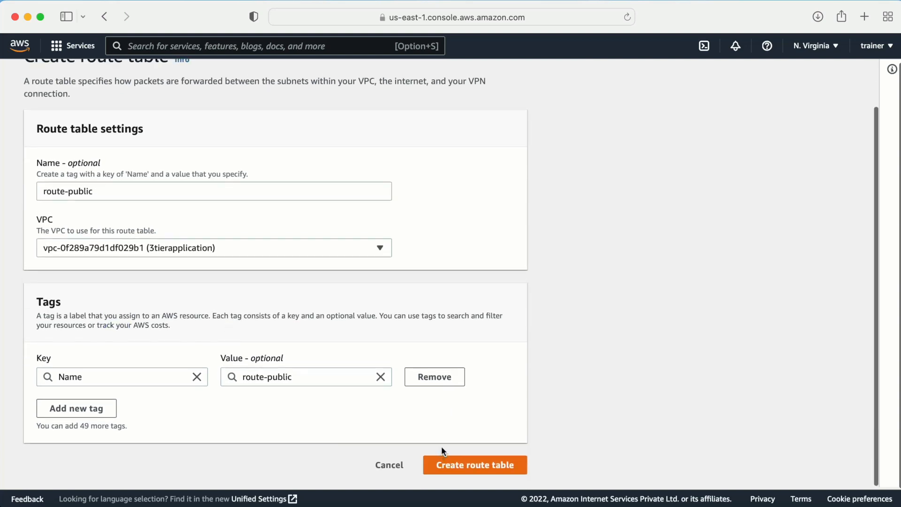
left_click(445, 461)
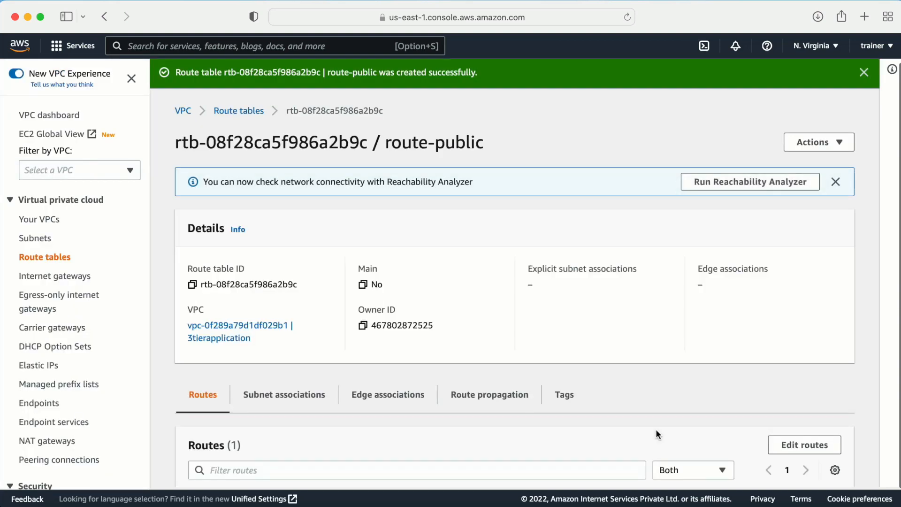
left_click(237, 111)
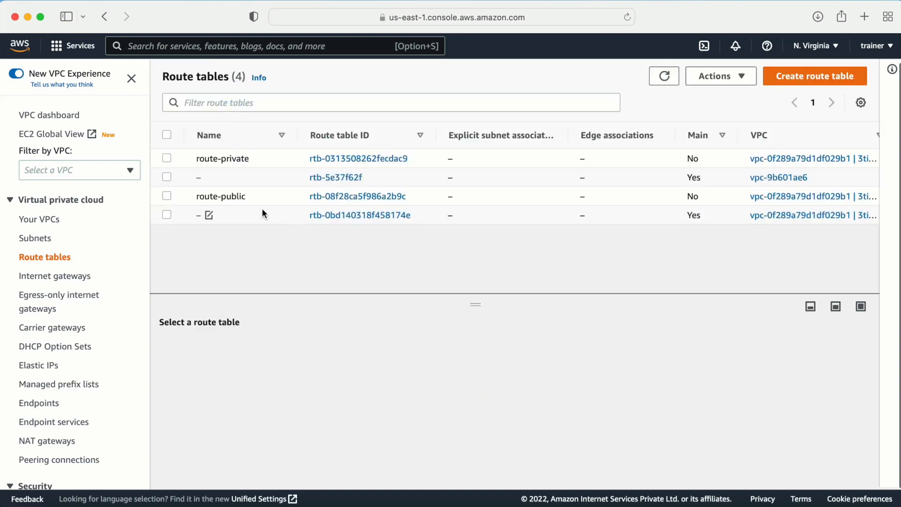
- Explicitly associate webtier-public and webtier2-public with route-public and save
left_click(166, 196)
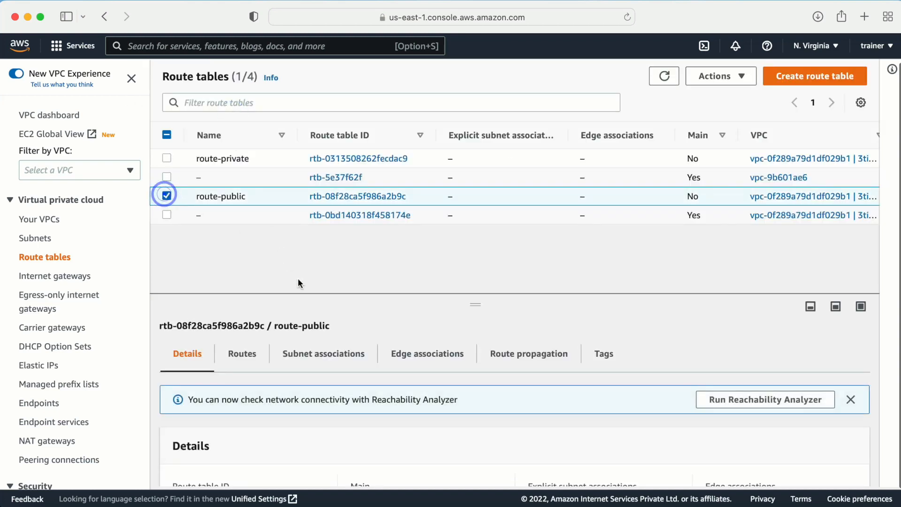
left_click_drag(301, 294, 303, 226)
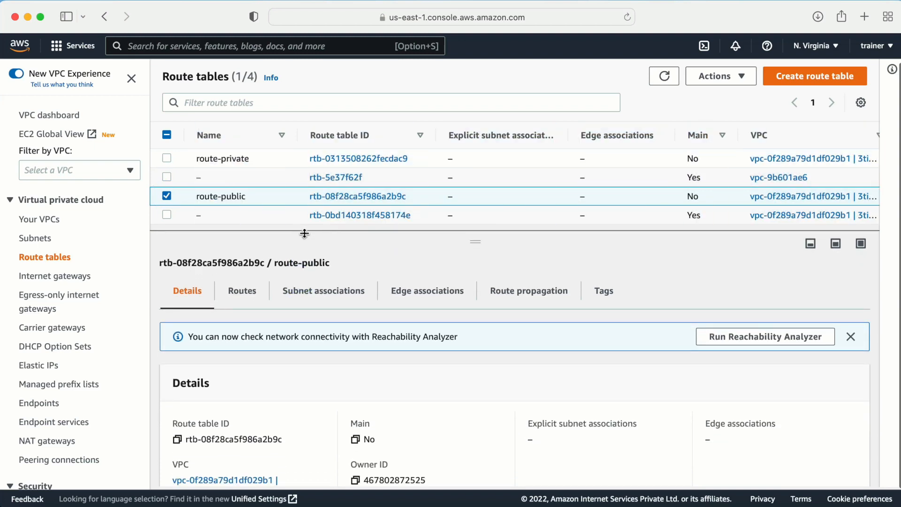
left_click(302, 291)
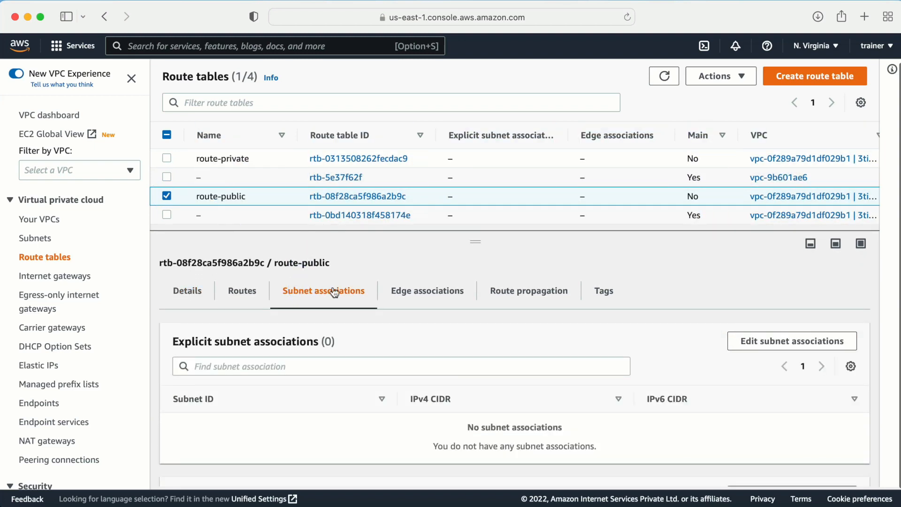
left_click(778, 342)
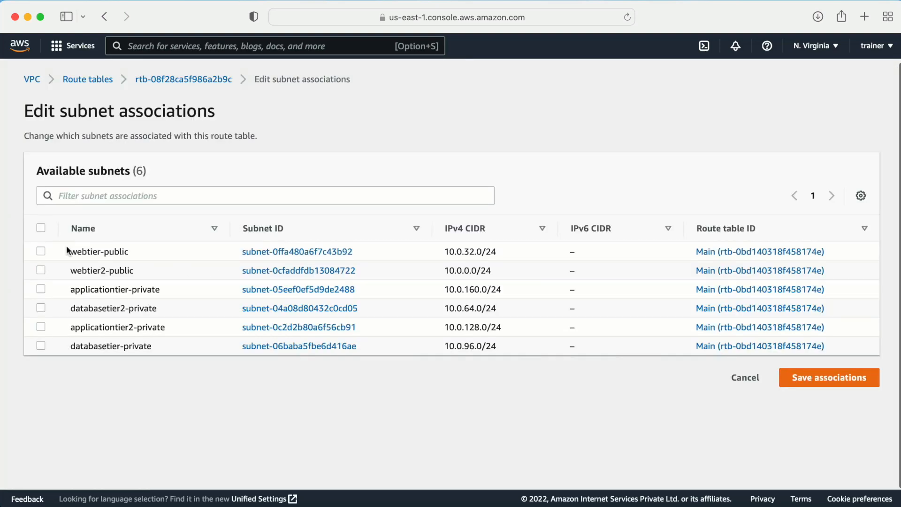
left_click(40, 251)
left_click(40, 269)
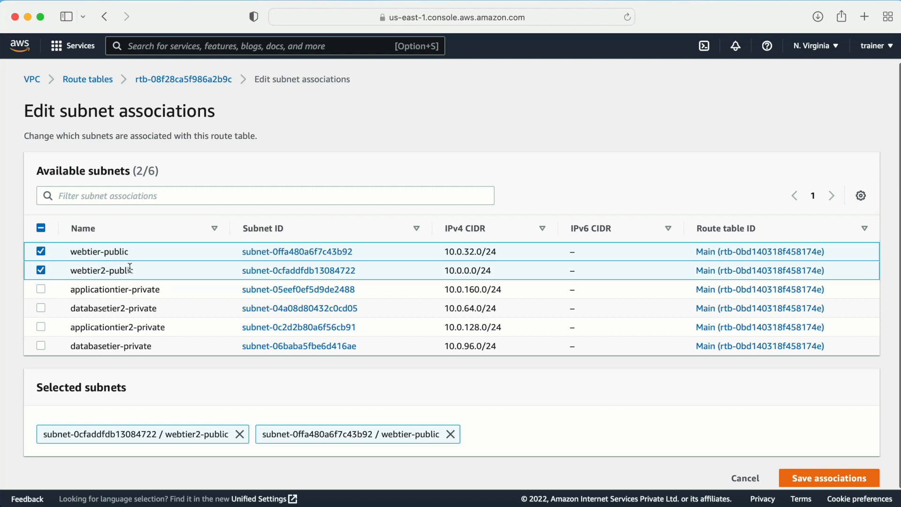
left_click(806, 473)
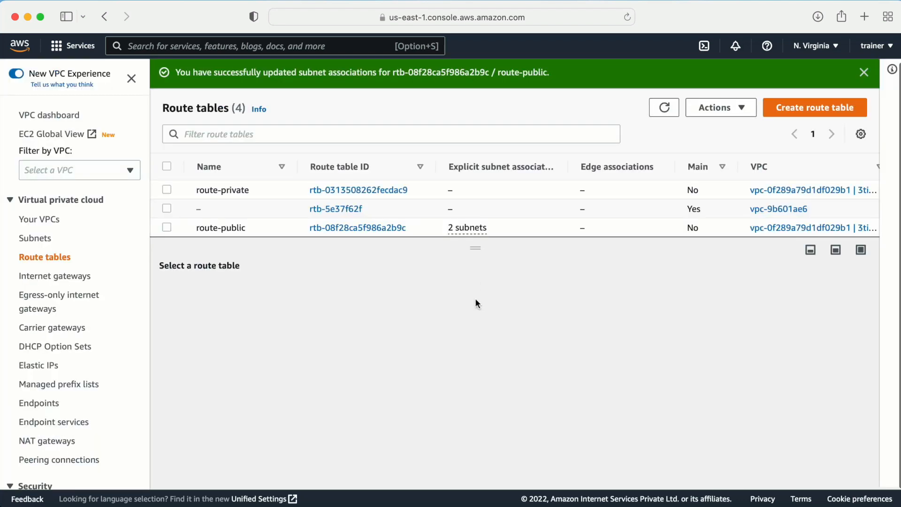
left_click(165, 228)
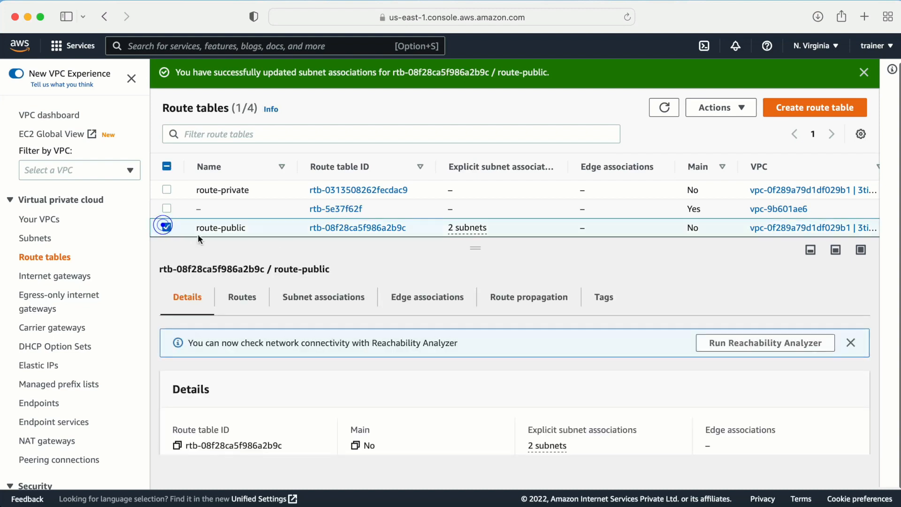
- Add a 0.0.0.0/0 route to internet gateway igw-3tierapplication in route-public and save it
left_click(243, 300)
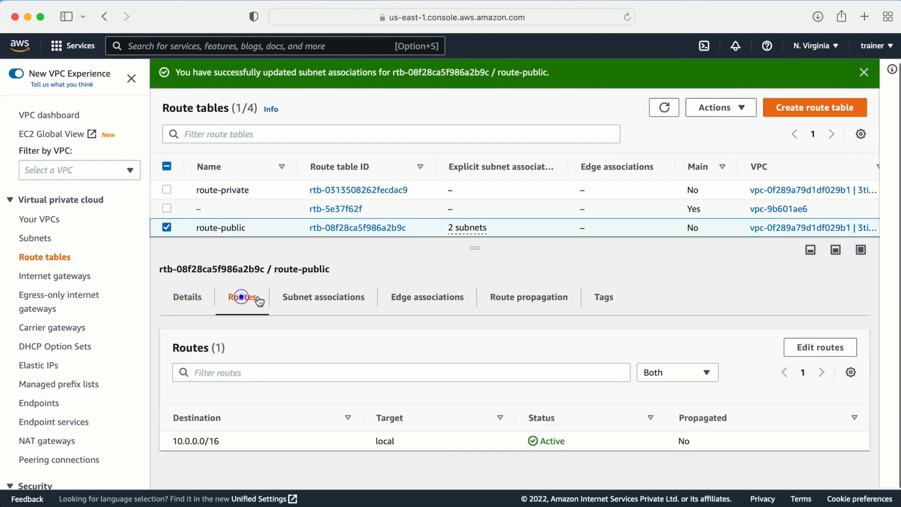
left_click(802, 348)
left_click(71, 227)
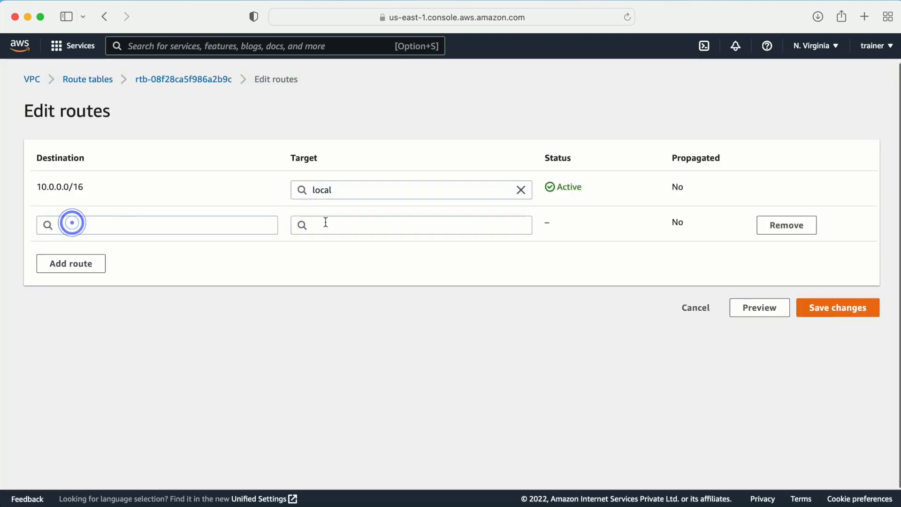
left_click(326, 222)
type("igw")
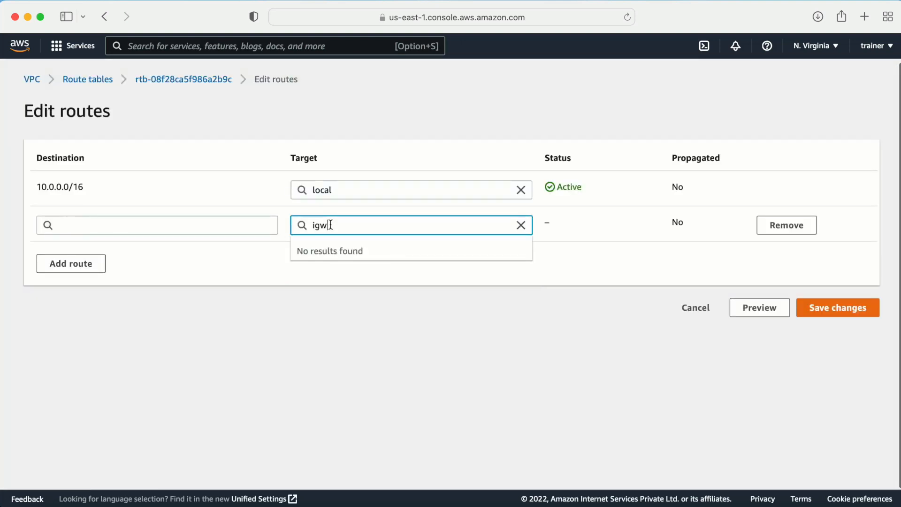
key("BackSpace")
key("BackSpace")
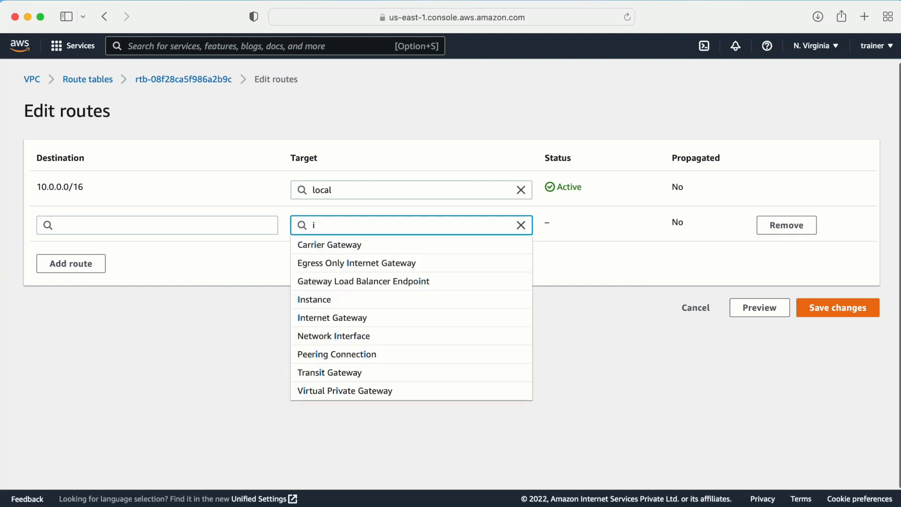
left_click(324, 317)
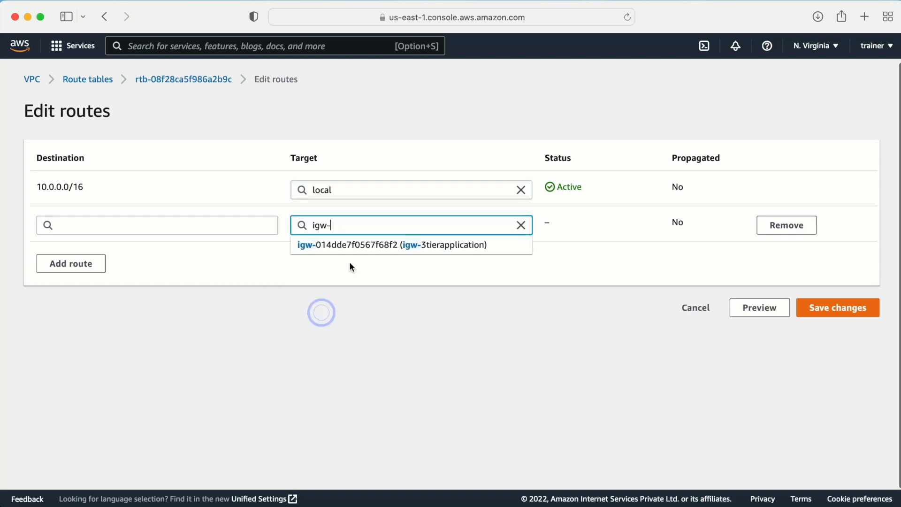
left_click(337, 246)
left_click(117, 226)
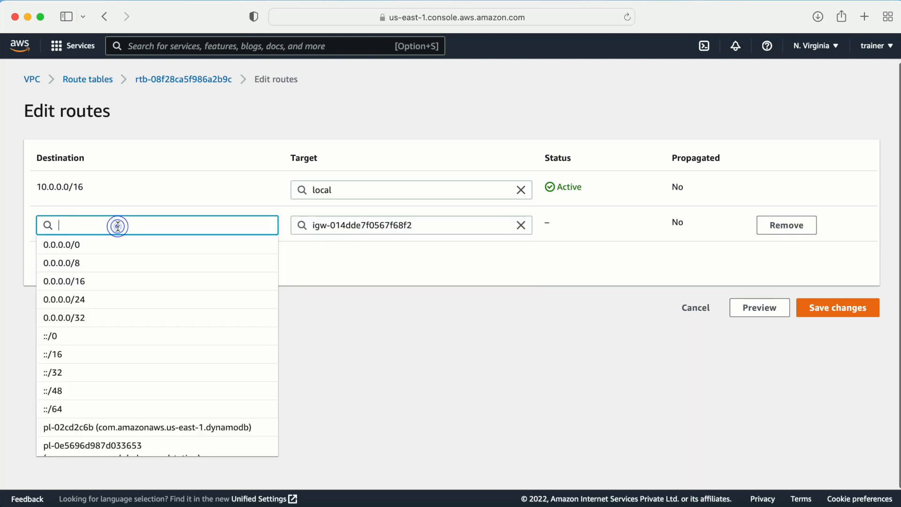
left_click(85, 244)
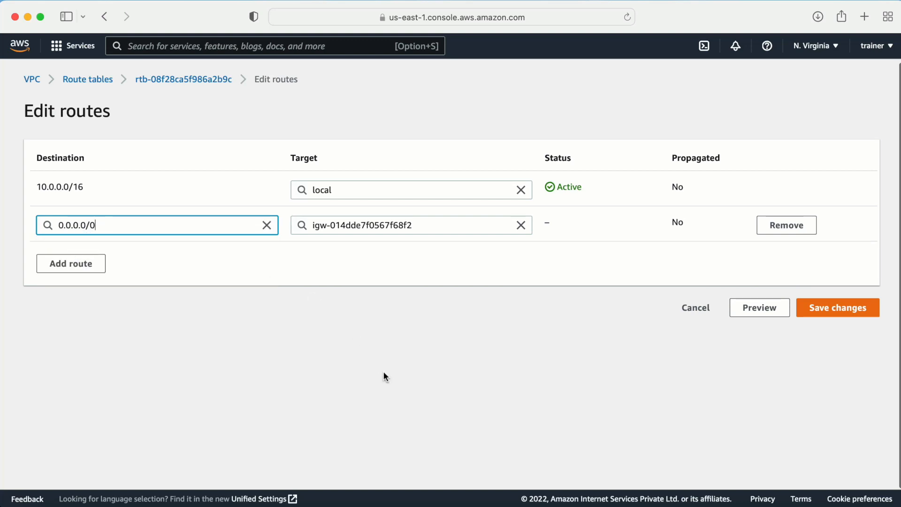
left_click(822, 312)
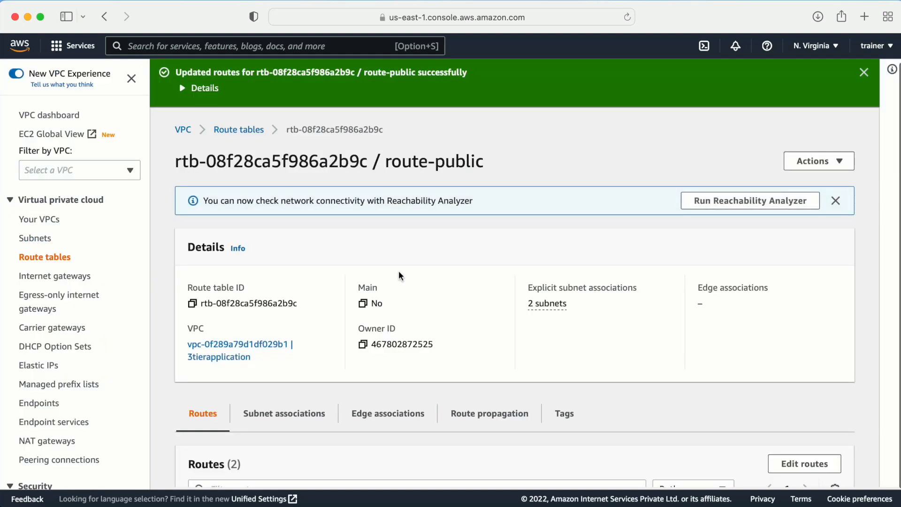
left_click(864, 72)
left_click(44, 257)
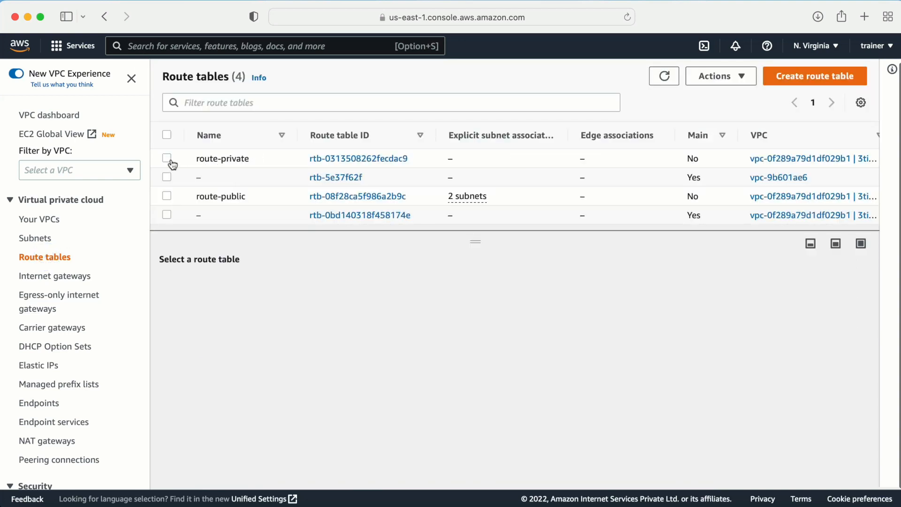
- Tick applicationtier-private and applicationtier2-private in route-private's subnet associations and save them
left_click(168, 158)
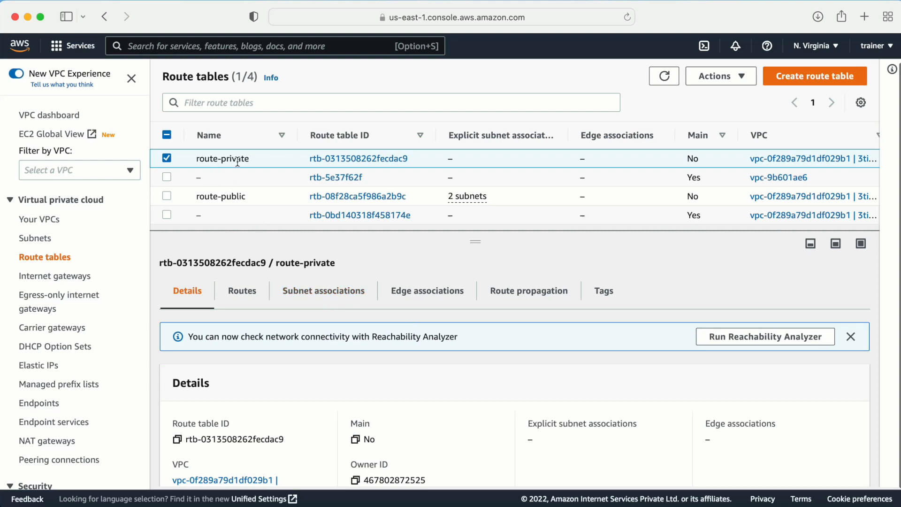
left_click(330, 299)
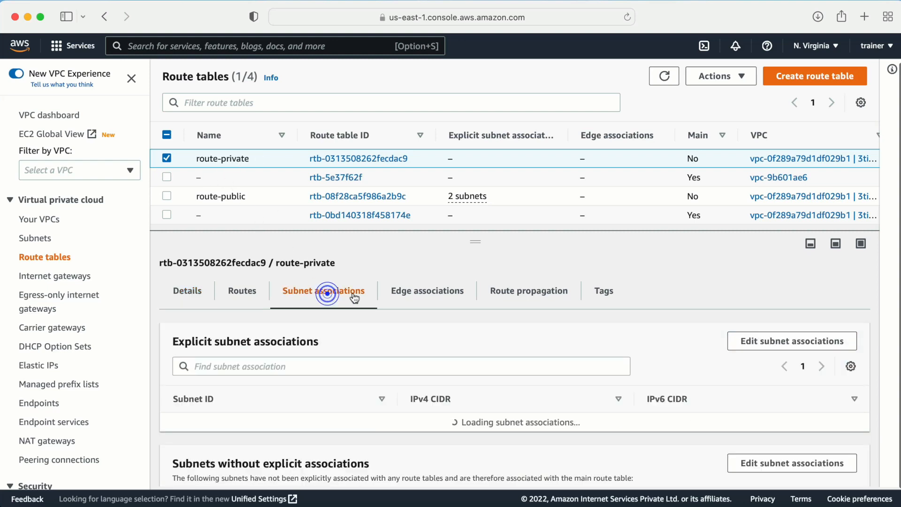
left_click(748, 344)
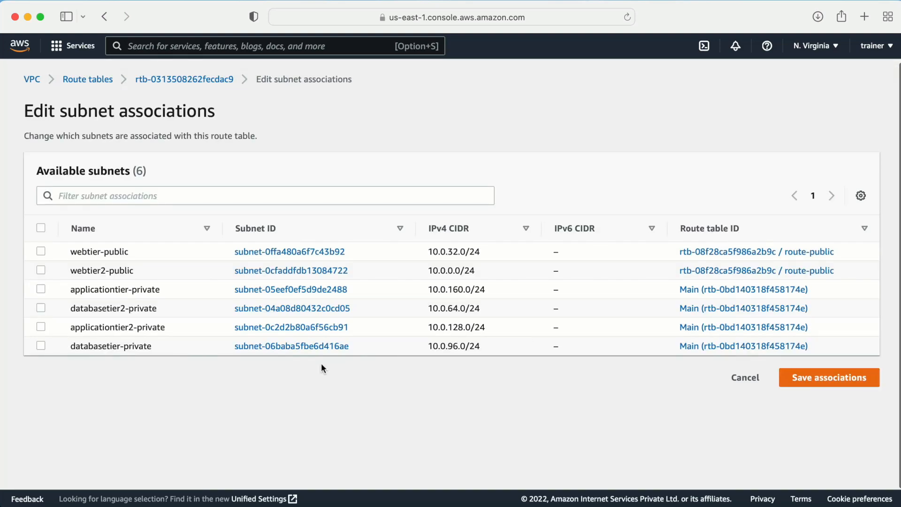
left_click(42, 289)
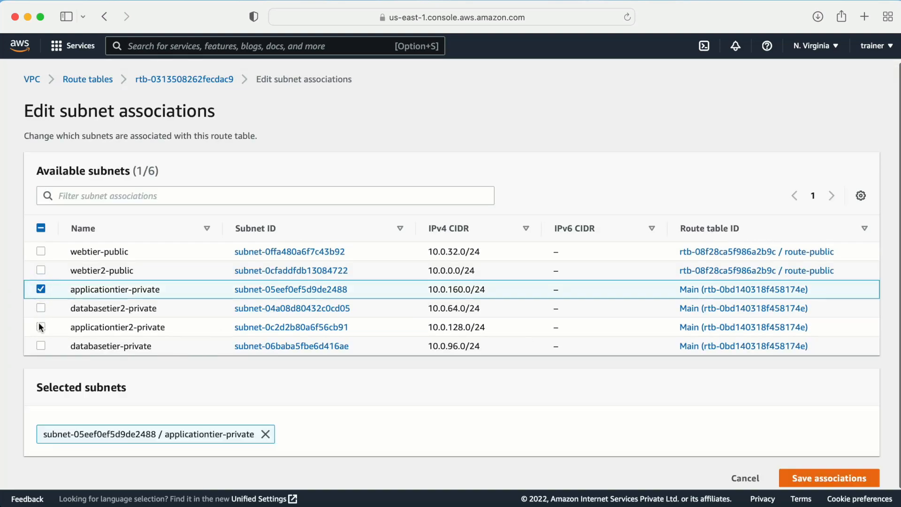
left_click(41, 327)
left_click(818, 476)
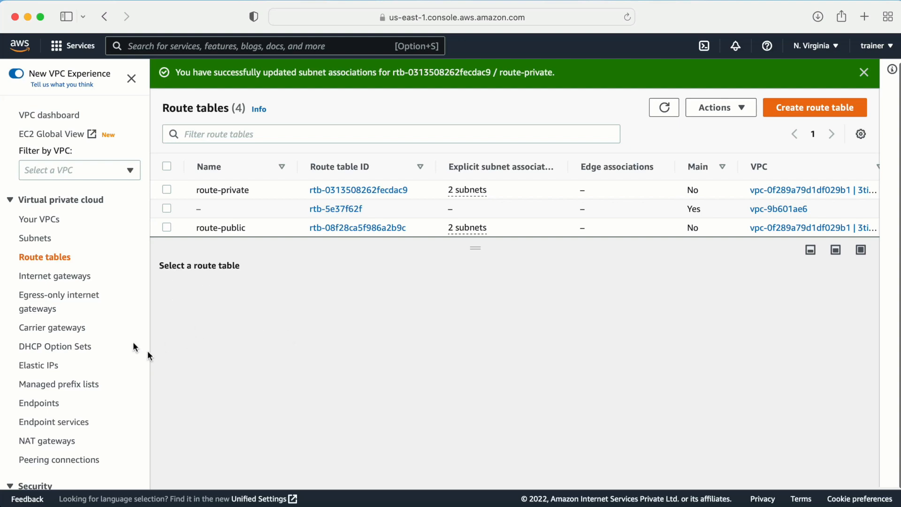
scroll(54, 385, "down", 3)
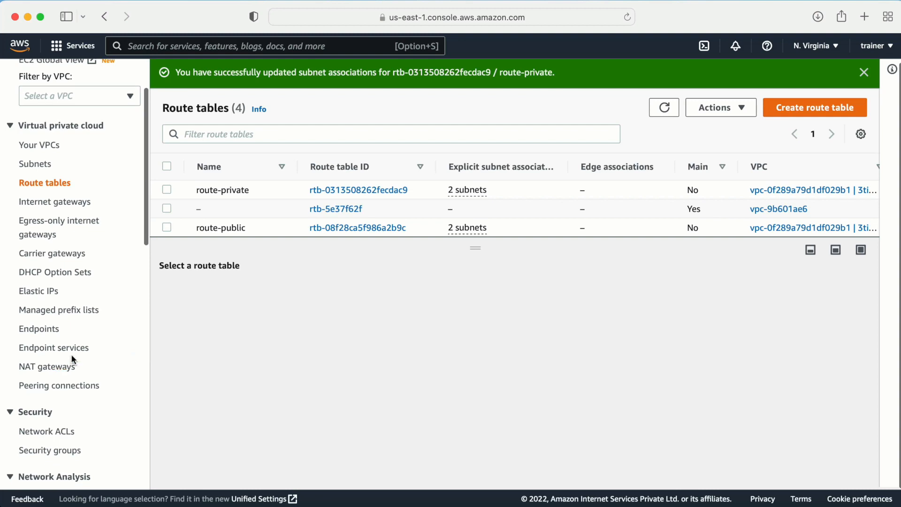
- Go to the NAT gateways page from the VPC sidebar
left_click(52, 368)
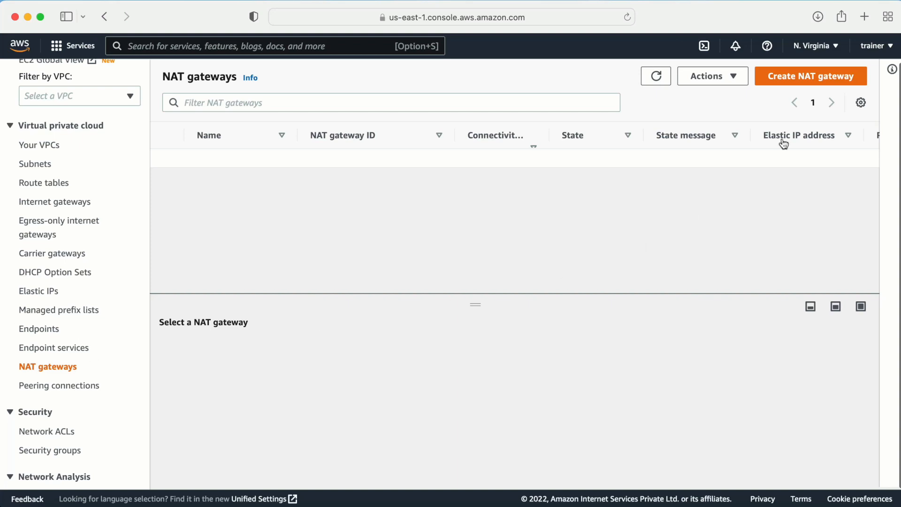
- Name a new NAT gateway nat-3tierapplication and place it in the webtier-public subnet
left_click(788, 81)
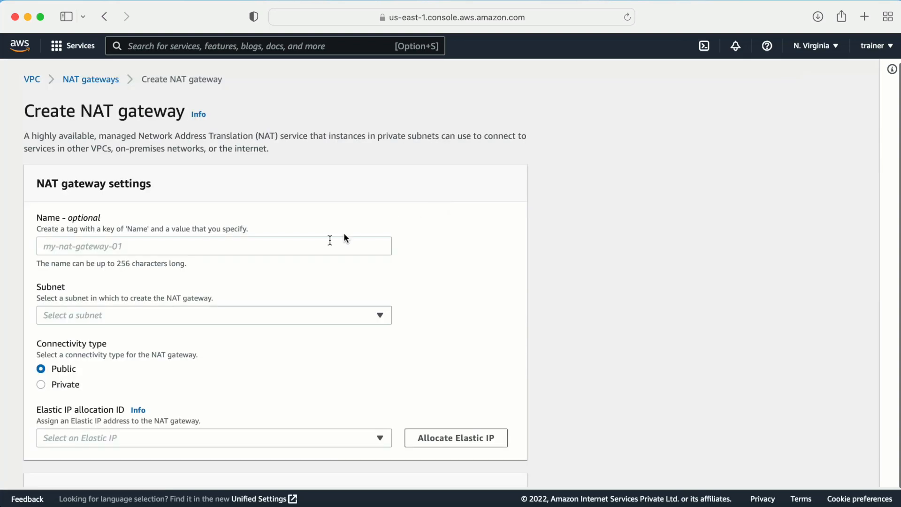
left_click(139, 246)
type("nag")
key("BackSpace")
type("t")
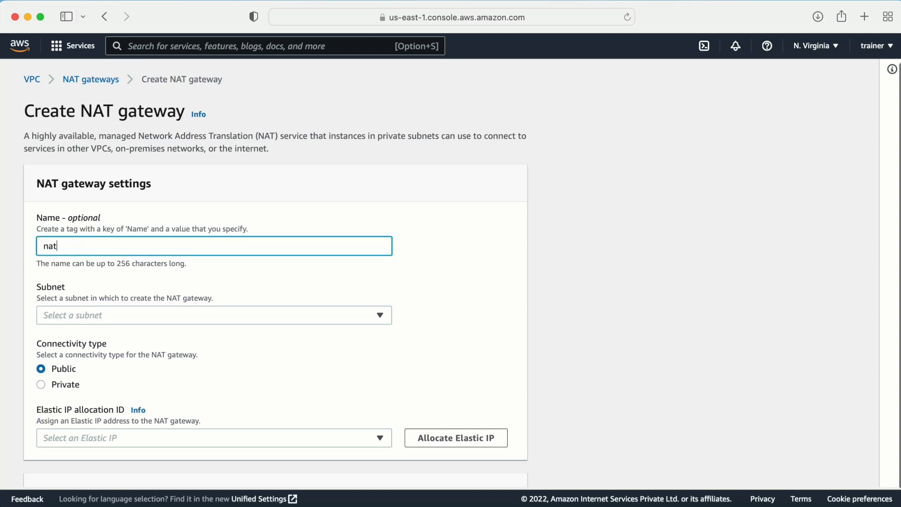
type("-3tierapplication")
left_click(196, 315)
scroll(463, 253, "down", 1)
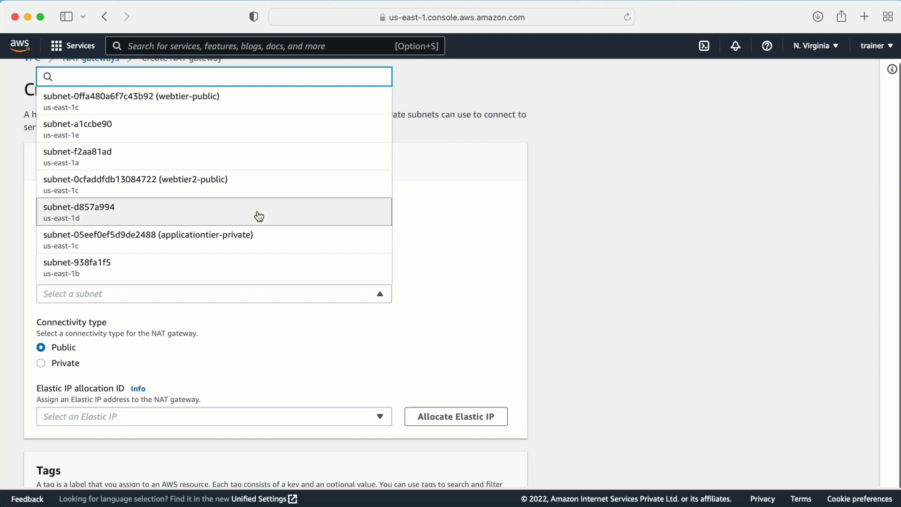
left_click(159, 109)
- Allocate a new Elastic IP for the gateway and create it
scroll(315, 336, "down", 2)
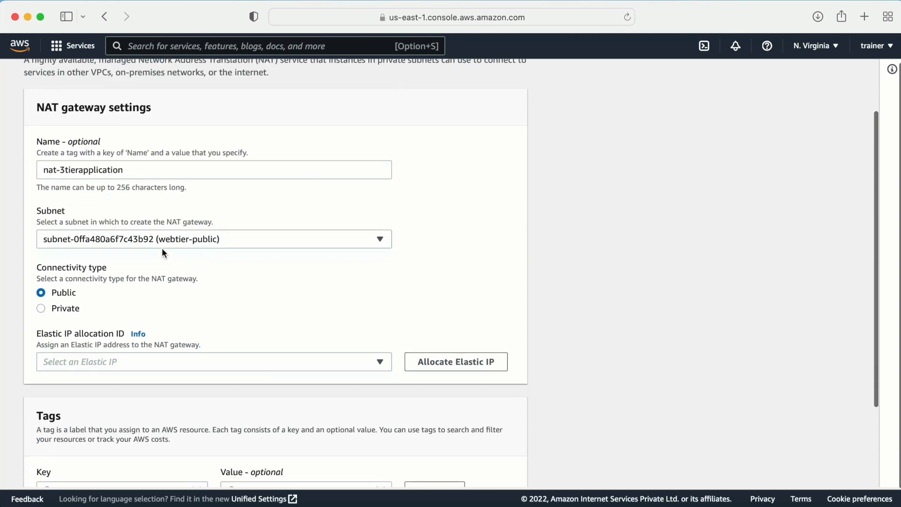
scroll(222, 249, "down", 1)
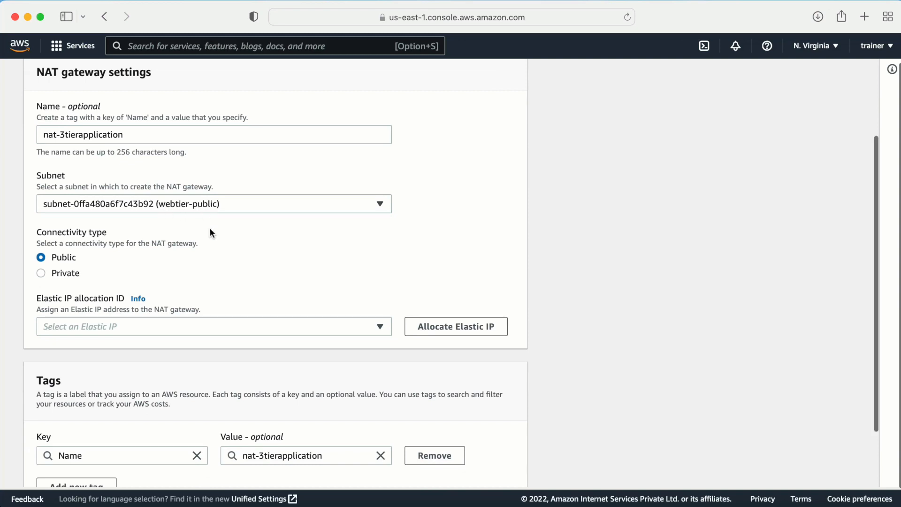
scroll(210, 230, "down", 1)
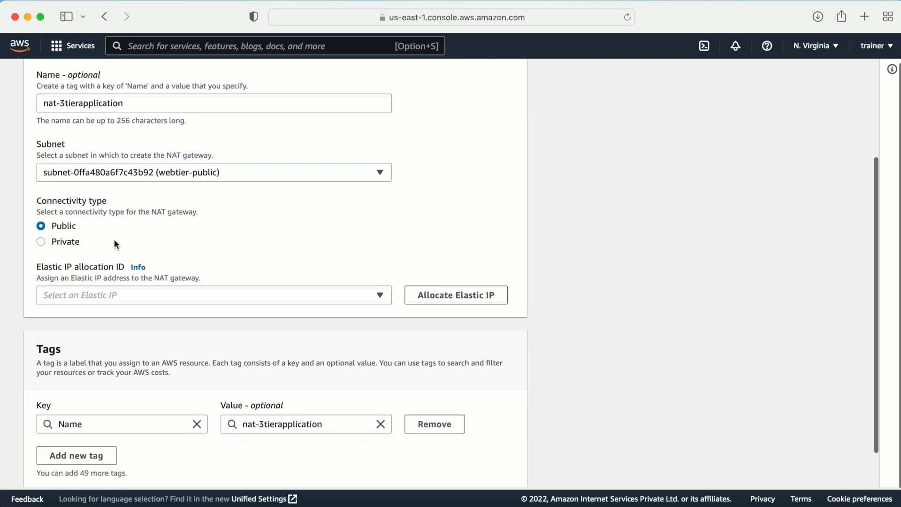
scroll(178, 252, "down", 1)
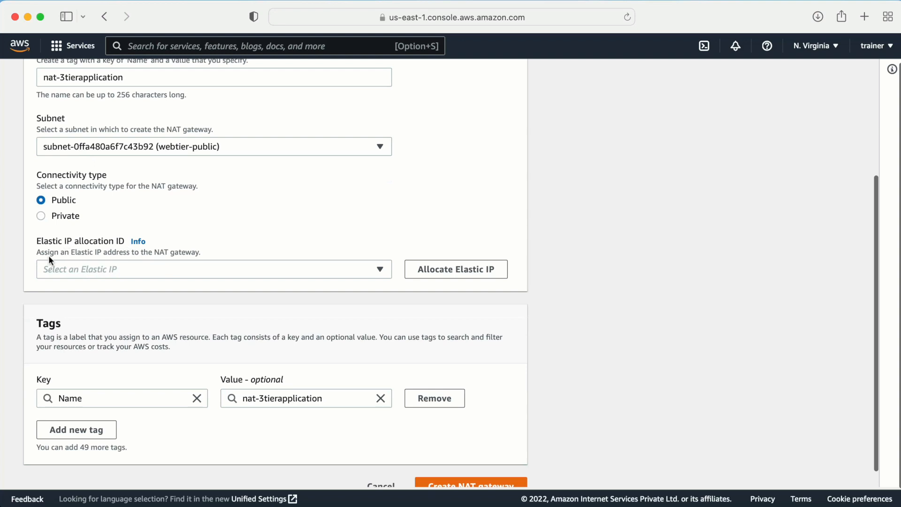
left_click(429, 267)
scroll(419, 329, "down", 5)
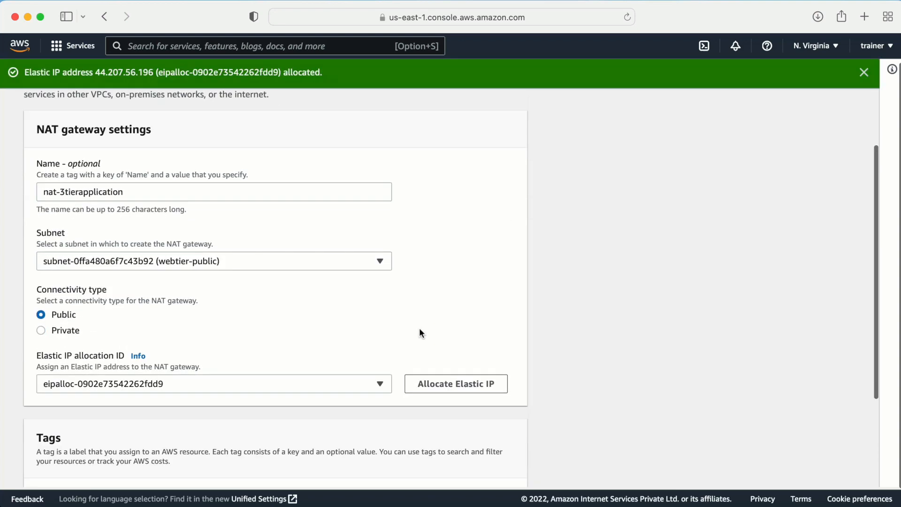
left_click(469, 466)
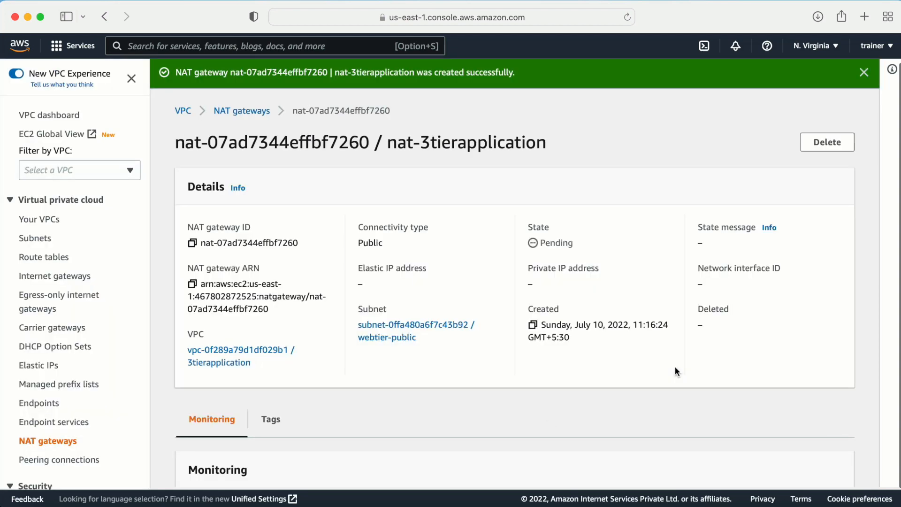
- Dismiss the gateway-created notice and reload the NAT gateways page to refresh its status
scroll(675, 371, "down", 5)
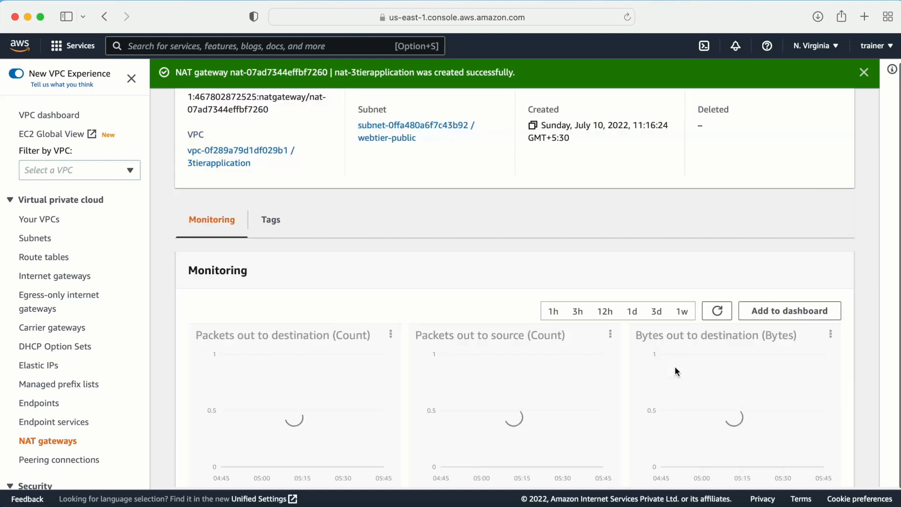
scroll(675, 367, "up", 4)
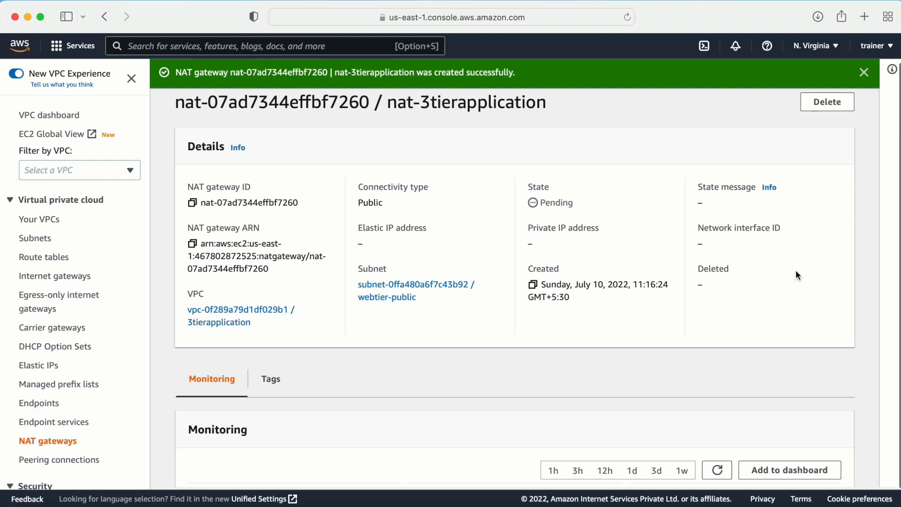
left_click(864, 73)
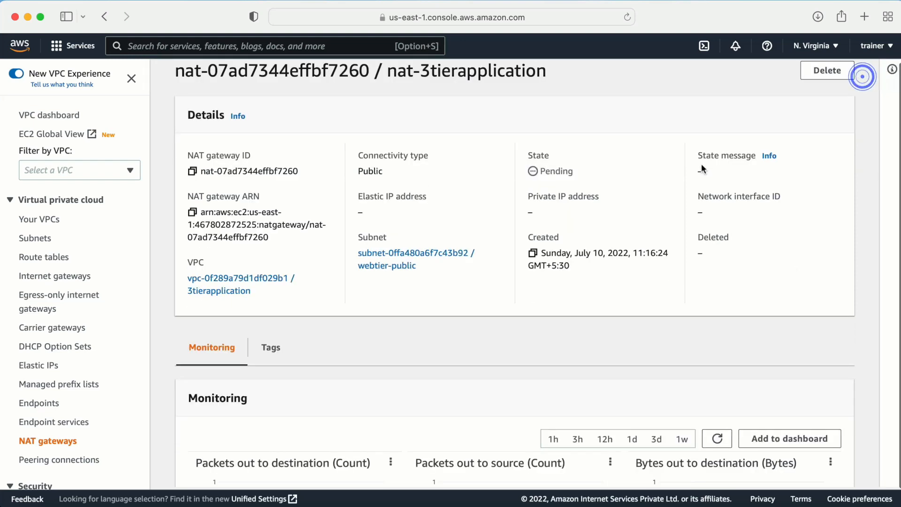
scroll(594, 143, "up", 2)
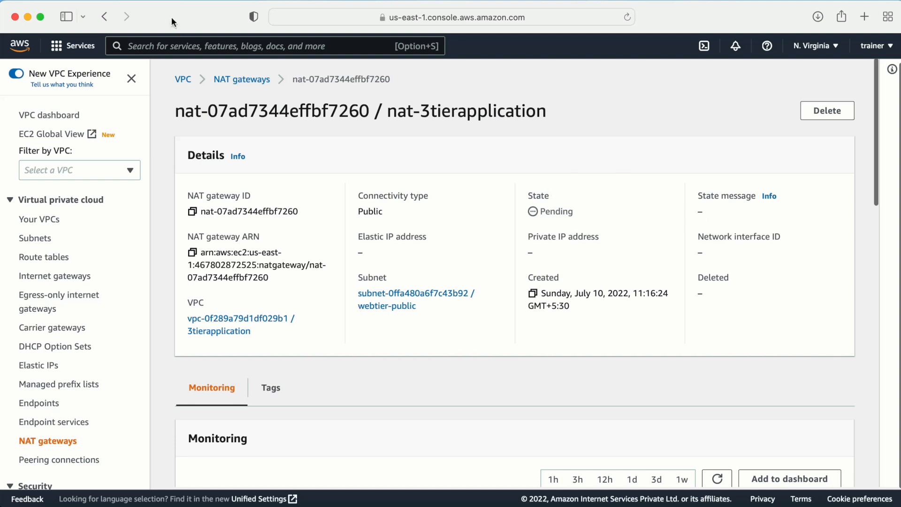
left_click(619, 17)
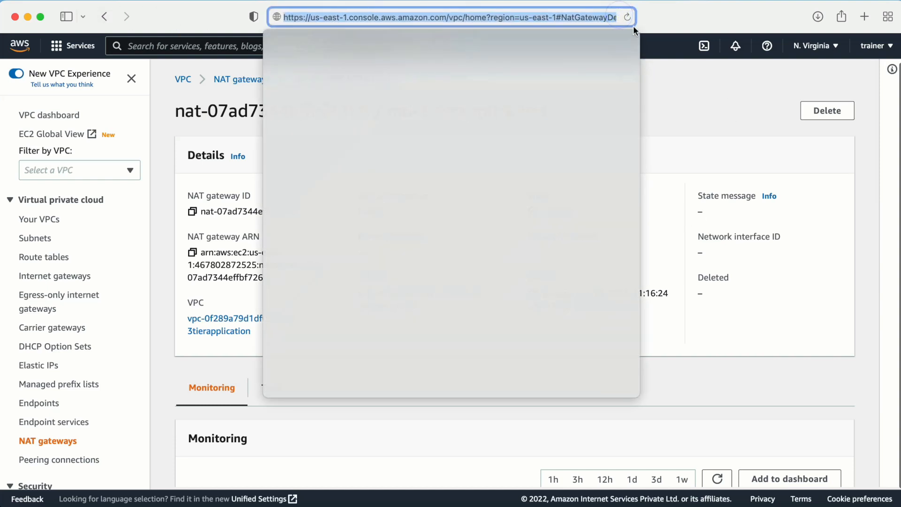
left_click(627, 17)
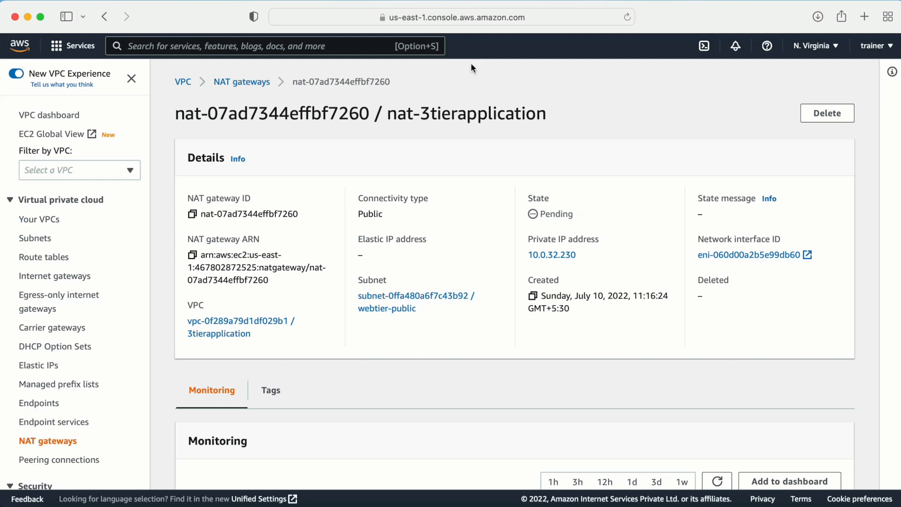
left_click(540, 17)
key("Return")
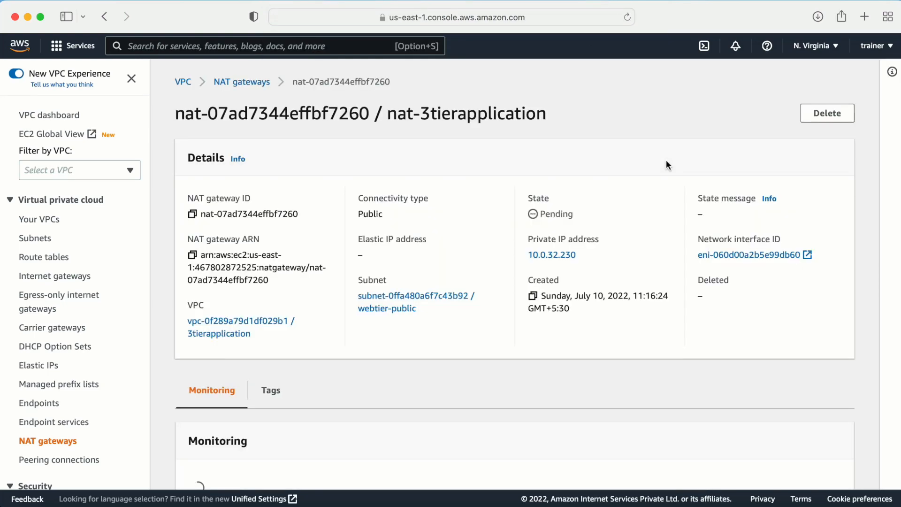
- Keep reloading until nat-3tierapplication shows Available with Elastic IP 44.207.56.196
scroll(636, 257, "down", 1)
scroll(637, 259, "down", 3)
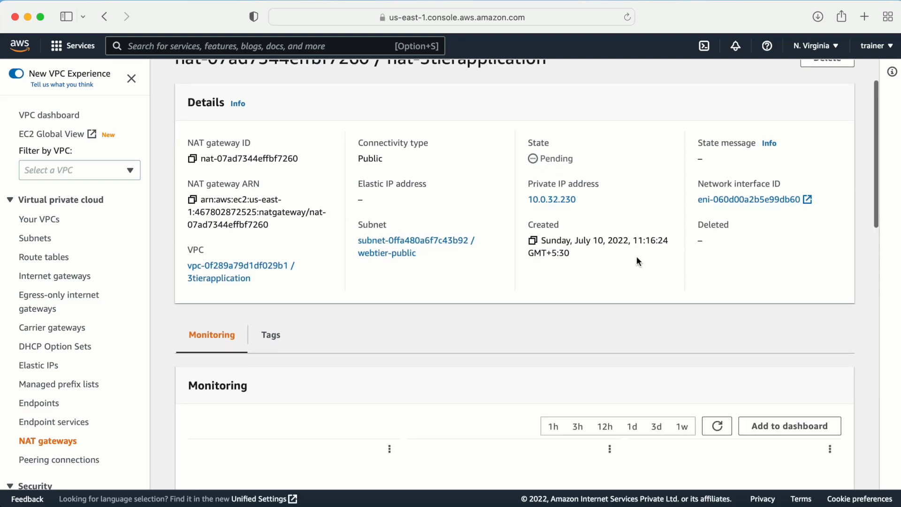
scroll(638, 260, "up", 4)
scroll(636, 261, "down", 1)
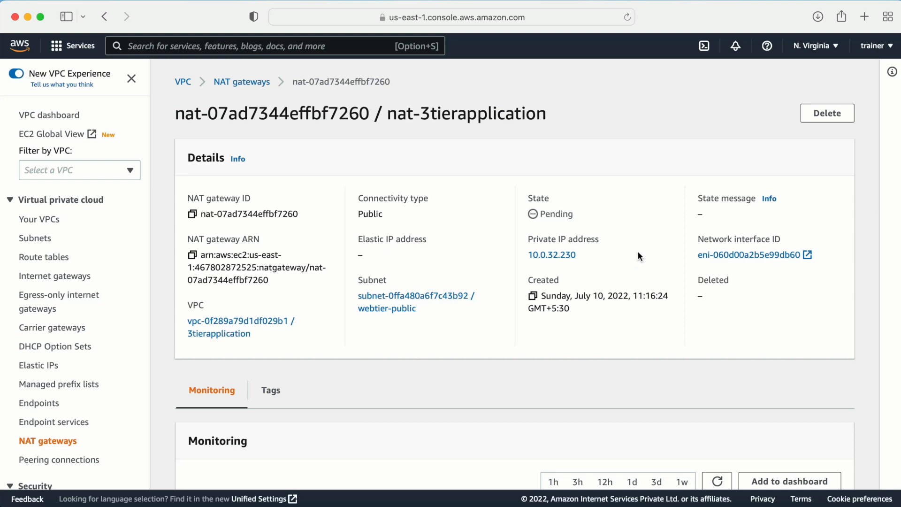
left_click(629, 17)
left_click(627, 17)
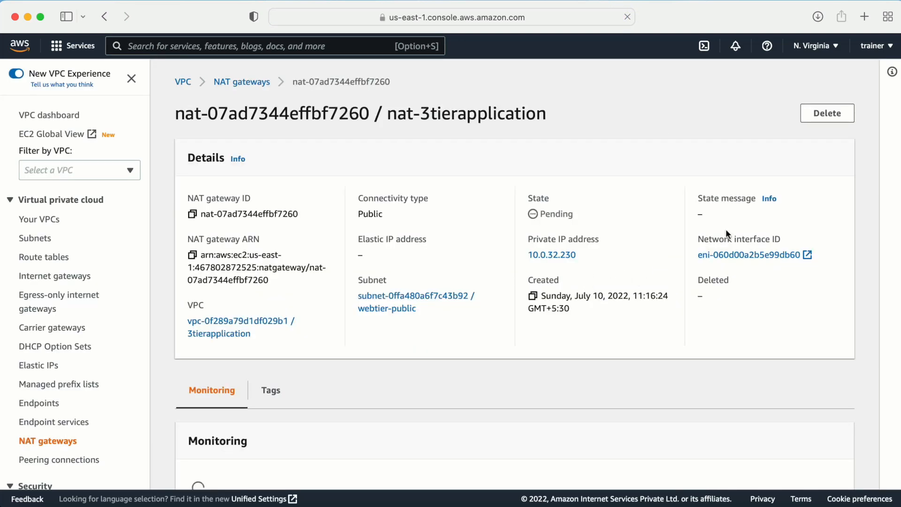
left_click(582, 11)
key("Return")
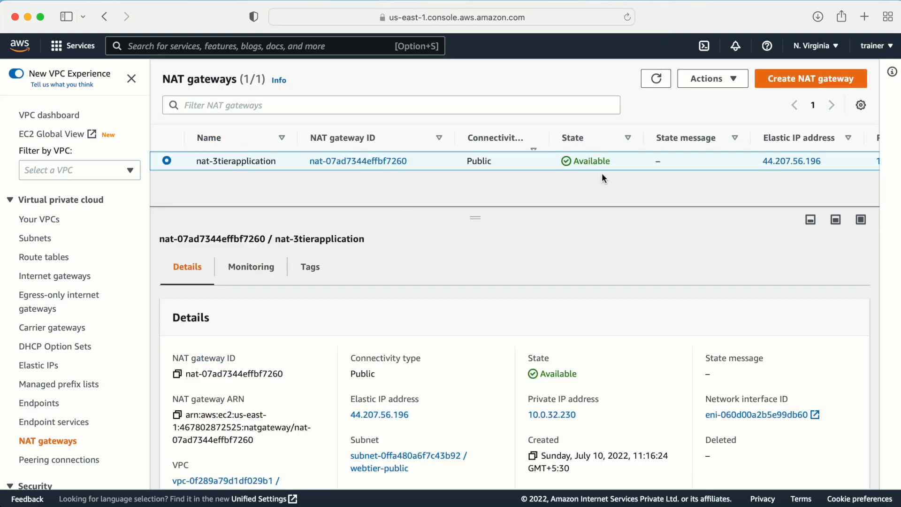
left_click(31, 256)
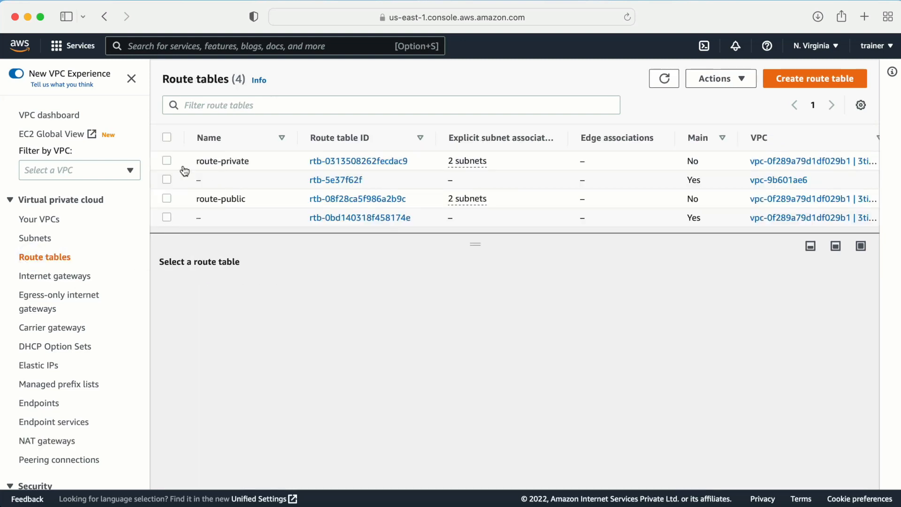
- Add a 0.0.0.0/0 route targeting NAT gateway nat-07ad7344effbf7260 to route-private and save it
left_click(169, 161)
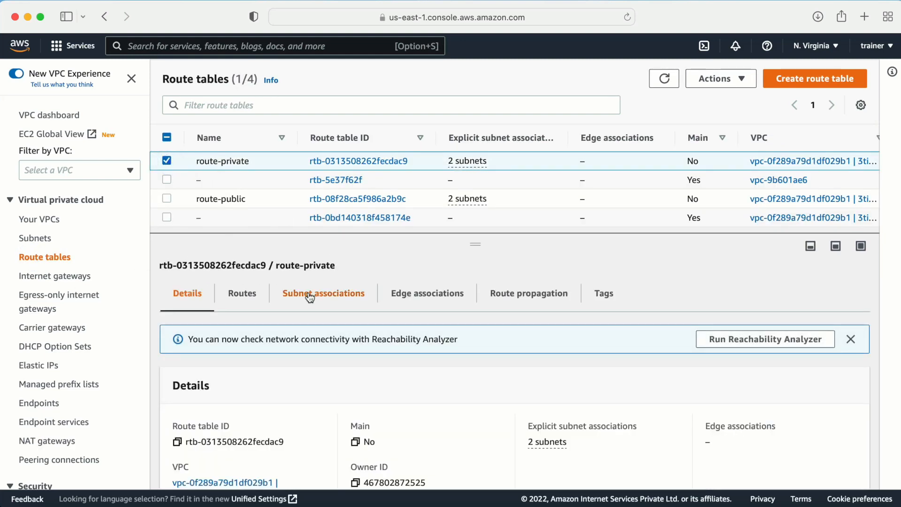
left_click(310, 293)
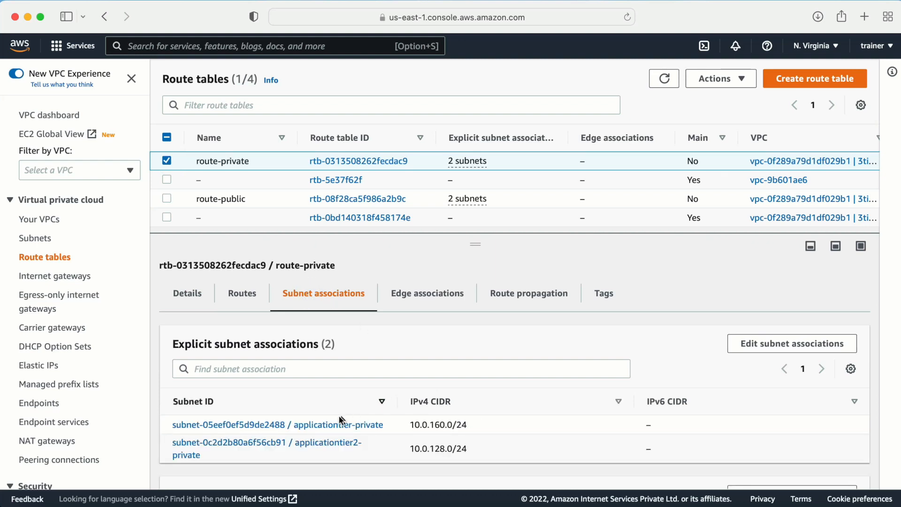
left_click(240, 294)
left_click(817, 344)
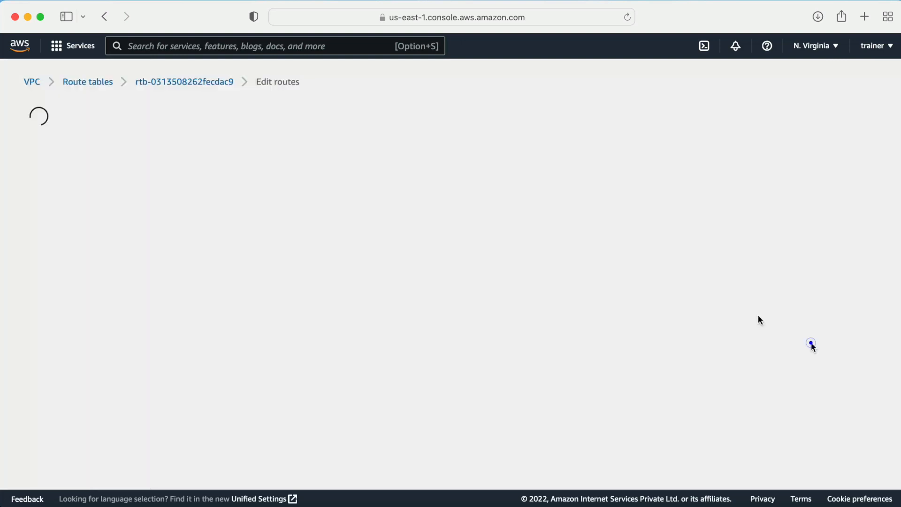
left_click(71, 230)
left_click(71, 227)
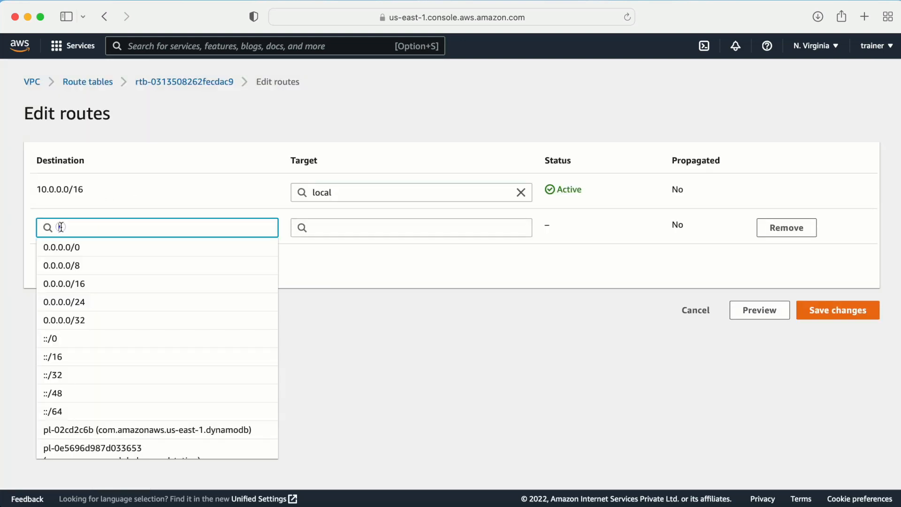
left_click(49, 248)
left_click(346, 229)
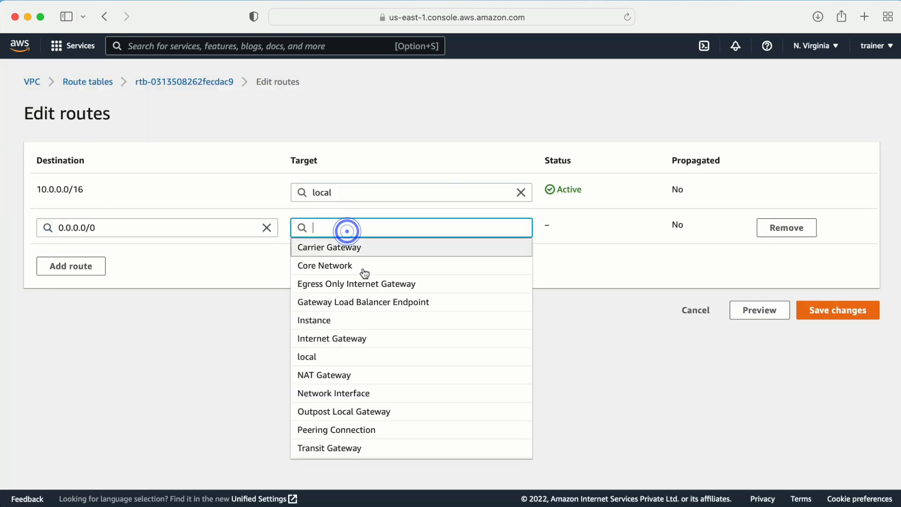
left_click(315, 375)
left_click(347, 247)
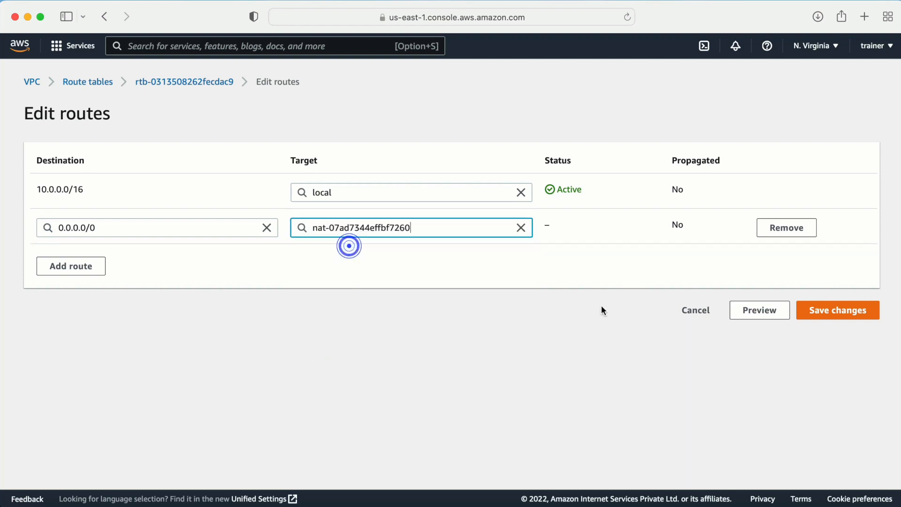
left_click(839, 309)
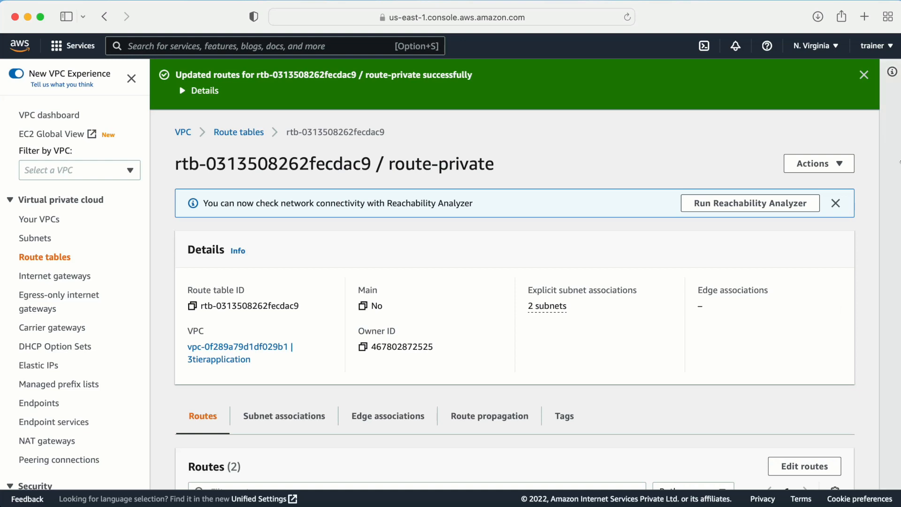
left_click(864, 74)
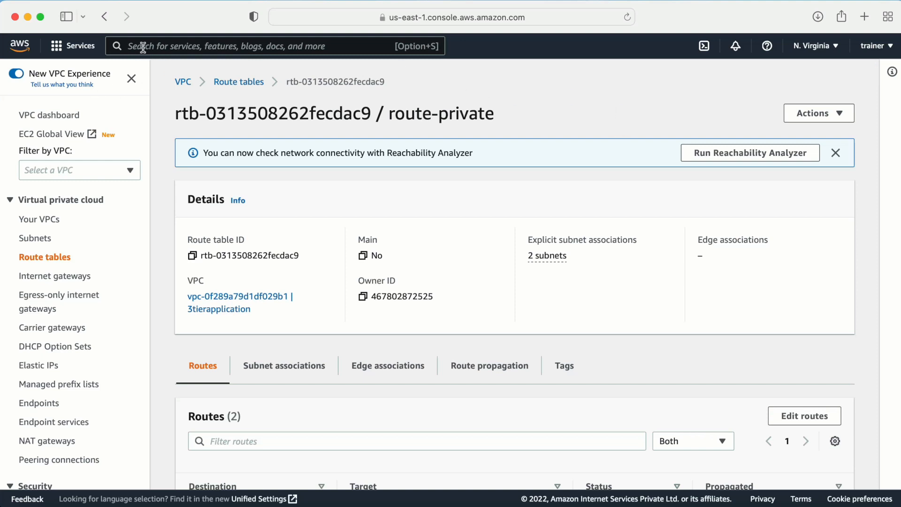
- Open the EC2 console in a new browser tab
type("ec2")
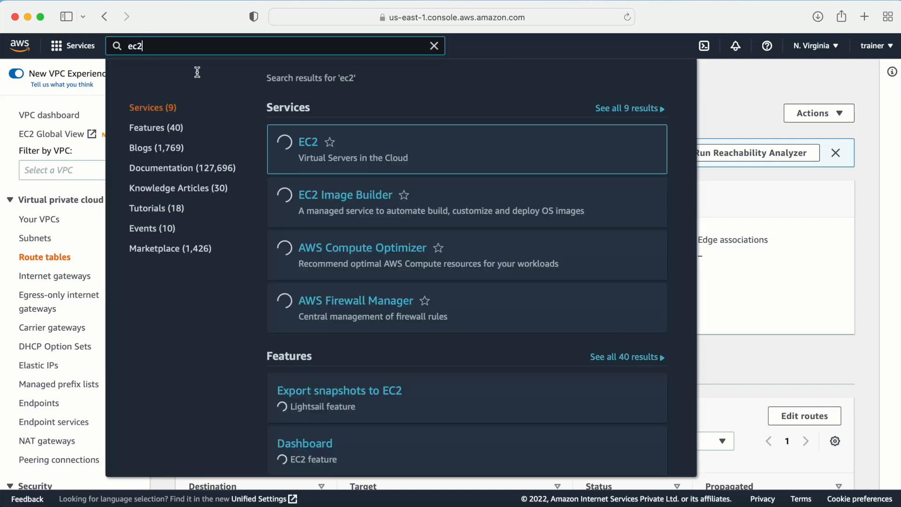
right_click(310, 141)
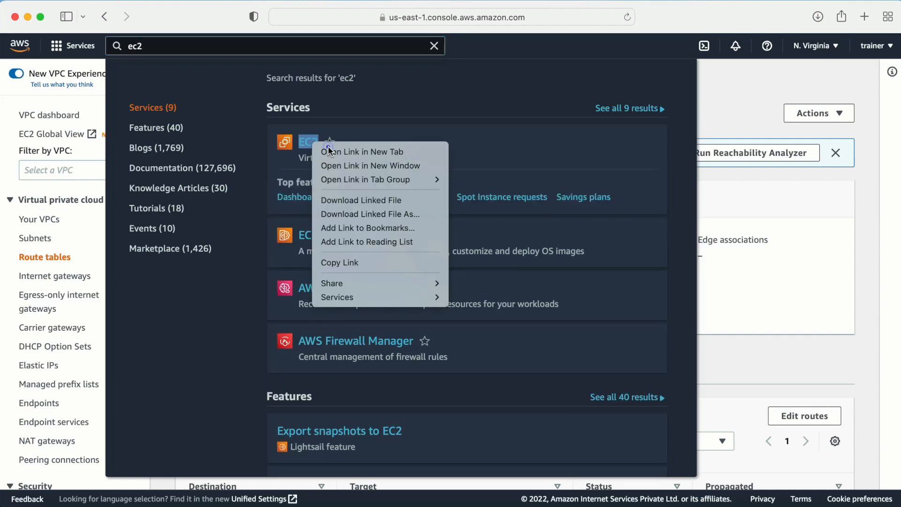
left_click(328, 148)
left_click(435, 62)
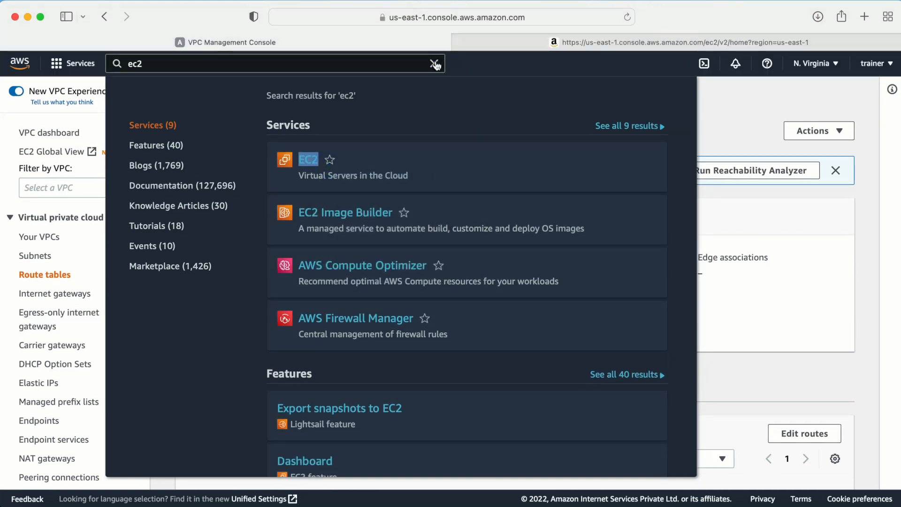
left_click(498, 44)
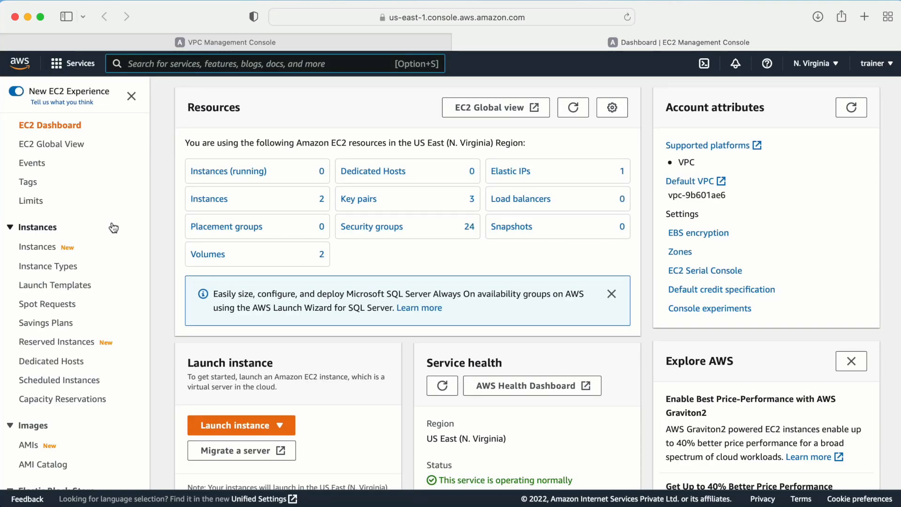
- Start a launch template named LT3tierapplication with Auto Scaling guidance enabled
left_click(50, 283)
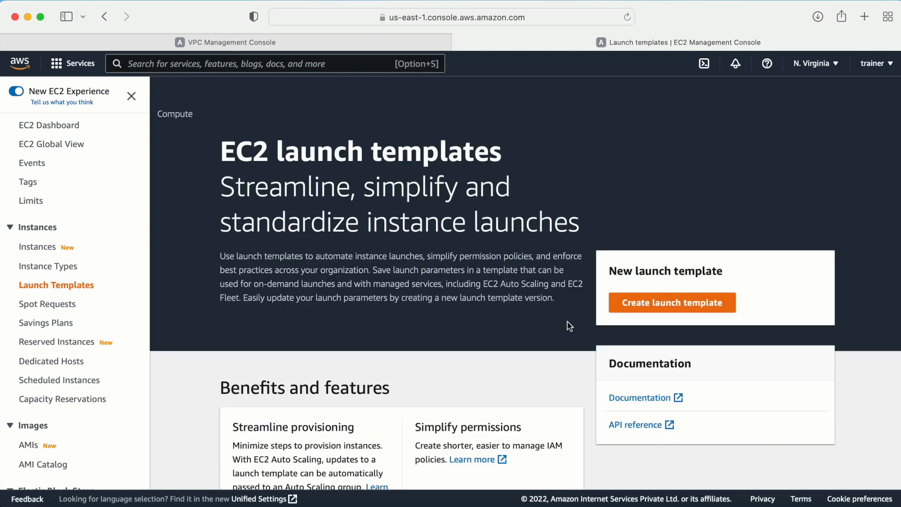
left_click(681, 300)
left_click(121, 271)
scroll(272, 253, "down", 2)
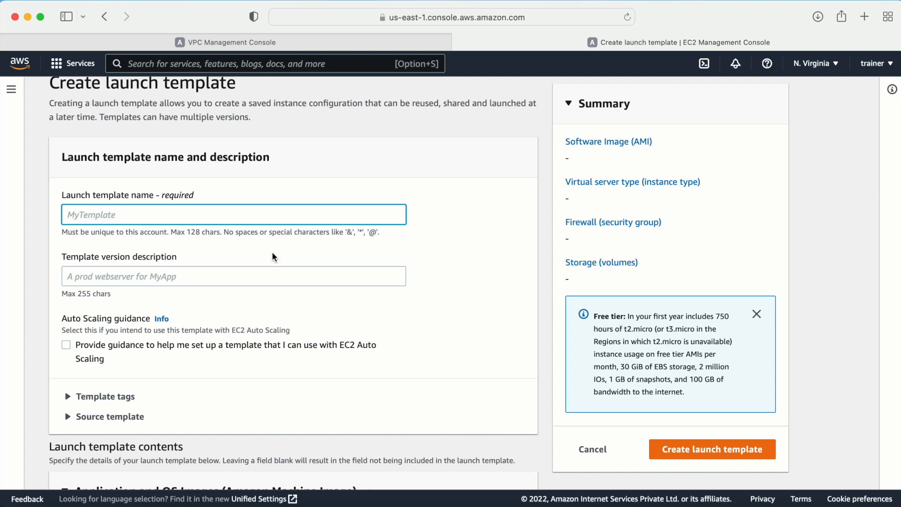
type("LT3tierapplicati")
left_click(167, 275)
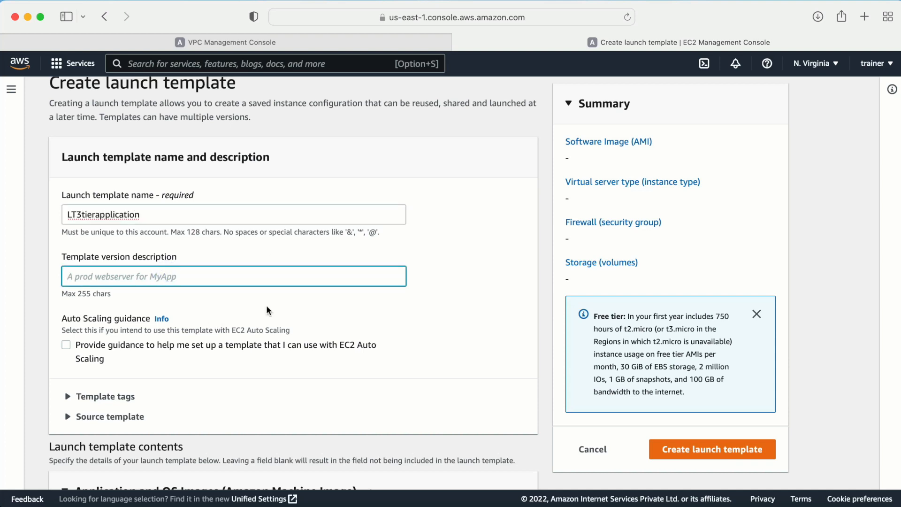
scroll(266, 305, "down", 2)
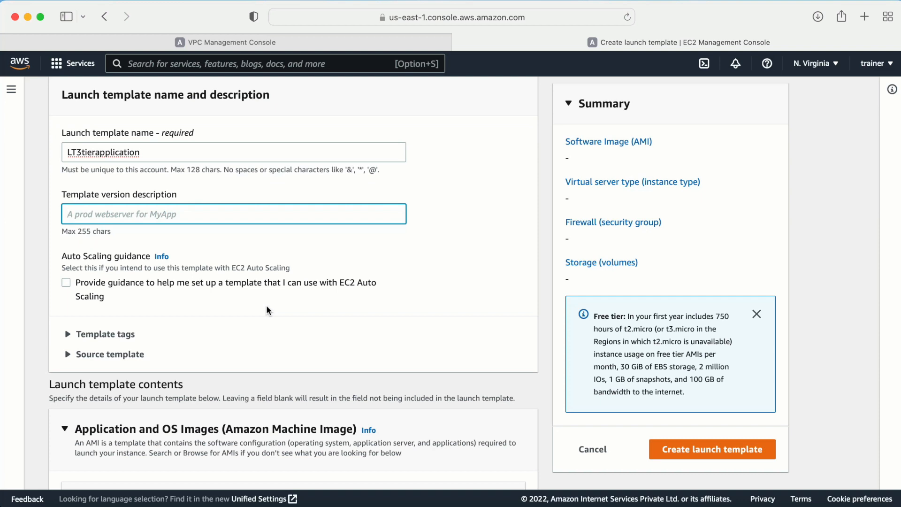
scroll(266, 306, "down", 2)
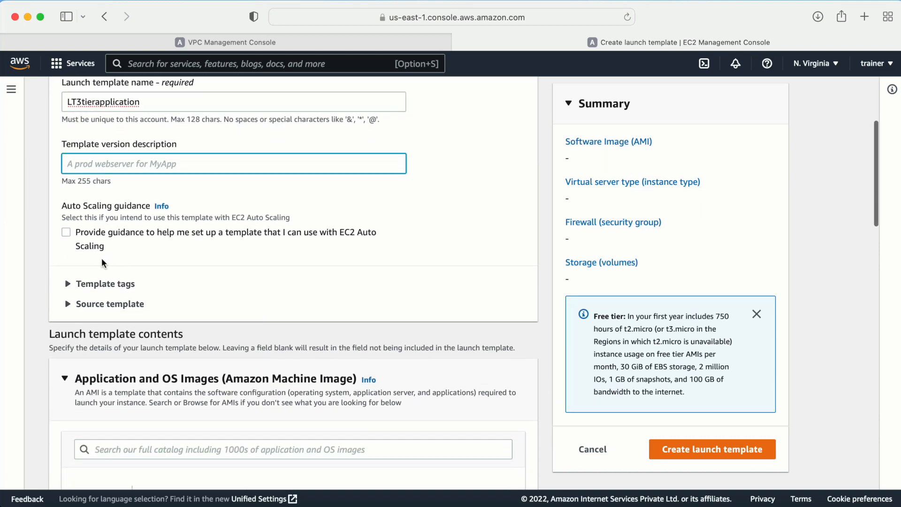
left_click(69, 233)
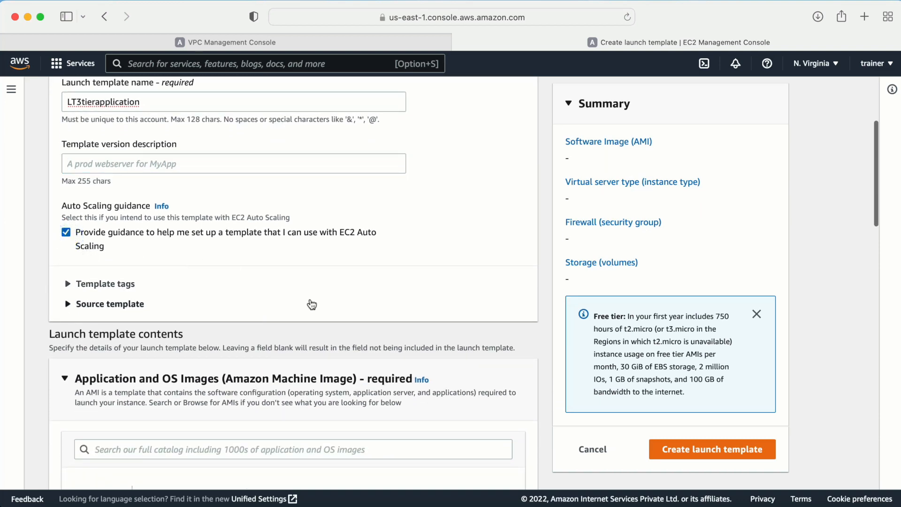
scroll(258, 291, "down", 1)
scroll(243, 297, "down", 5)
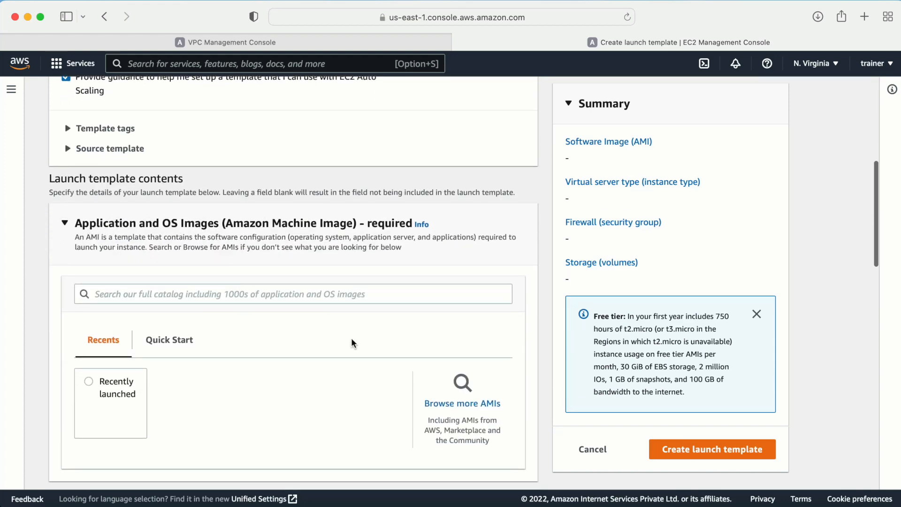
left_click(469, 388)
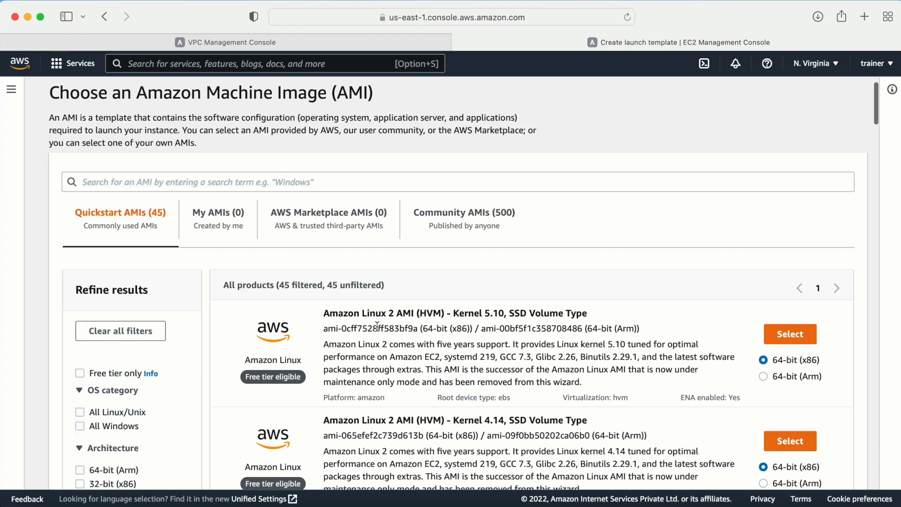
left_click_drag(488, 310, 504, 312)
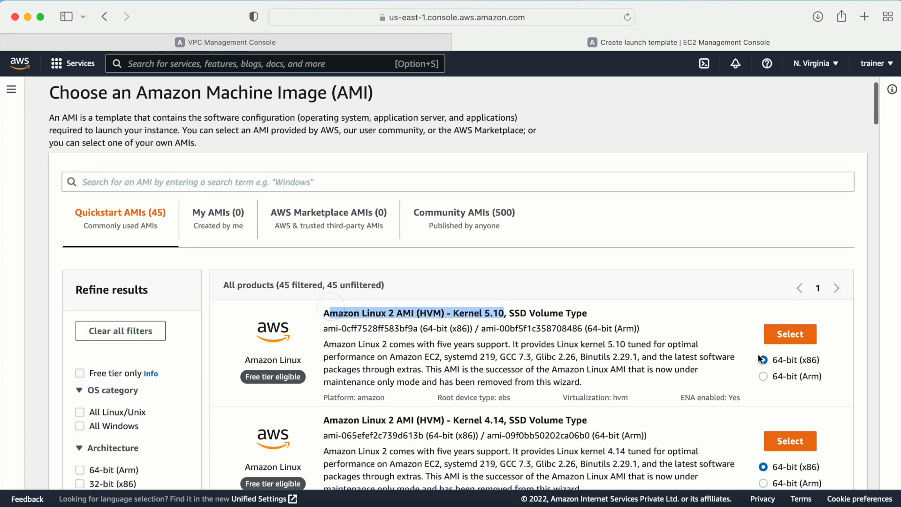
left_click(788, 334)
scroll(339, 297, "down", 7)
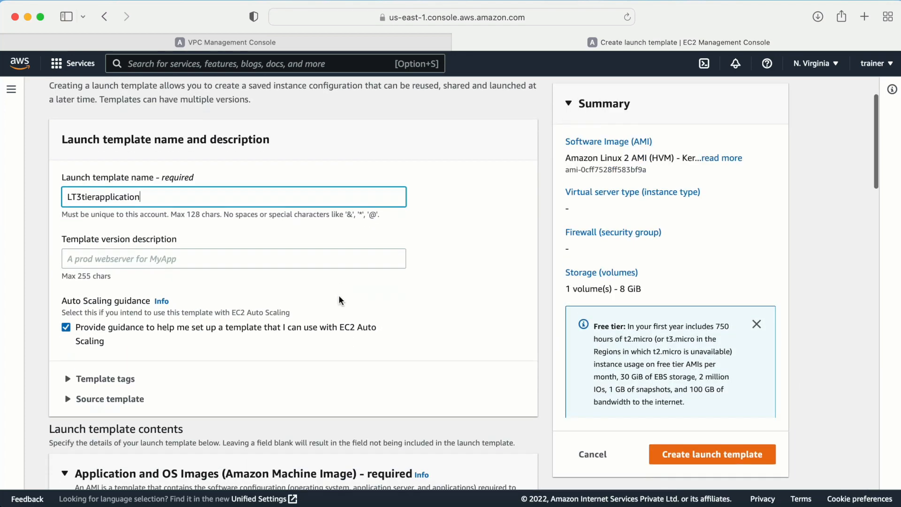
scroll(339, 296, "down", 5)
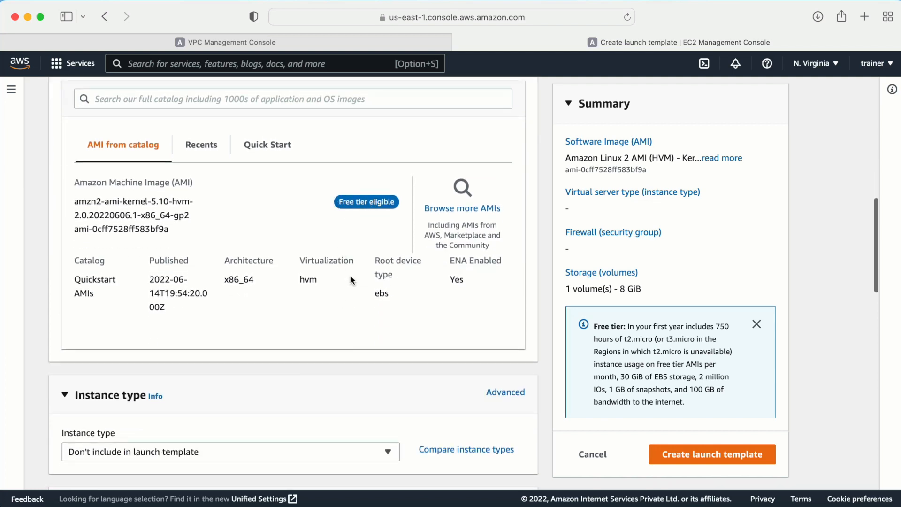
scroll(350, 277, "down", 3)
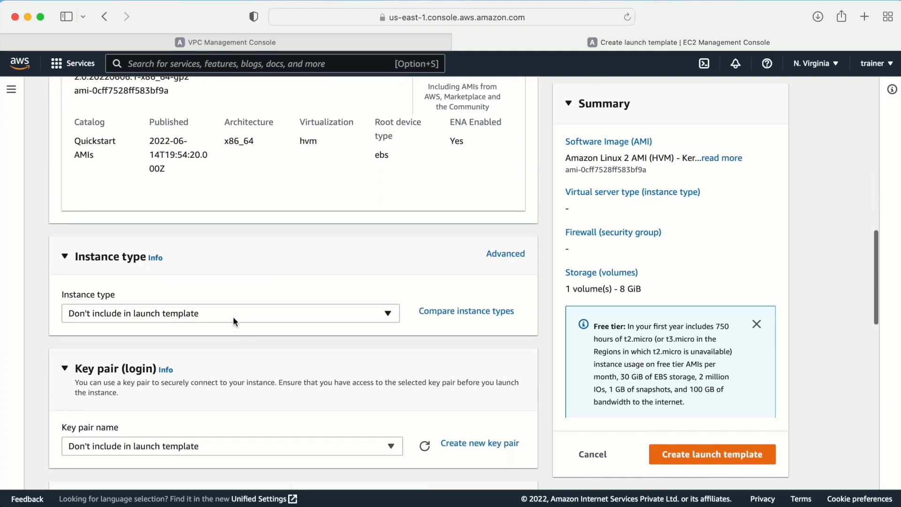
left_click(233, 316)
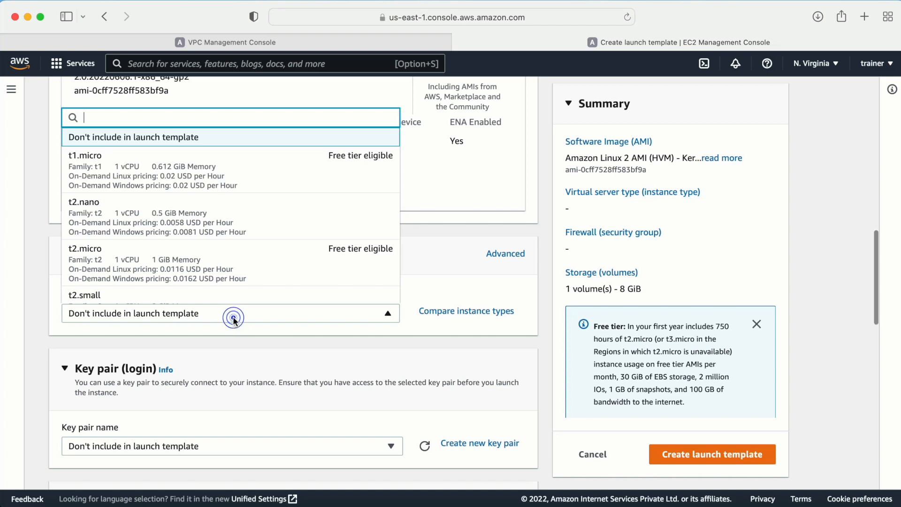
left_click(117, 256)
scroll(122, 303, "down", 5)
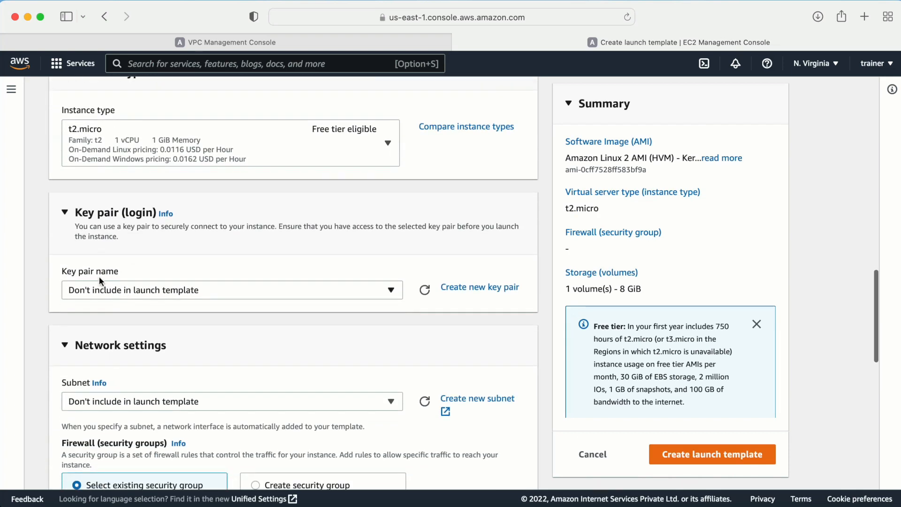
left_click(141, 292)
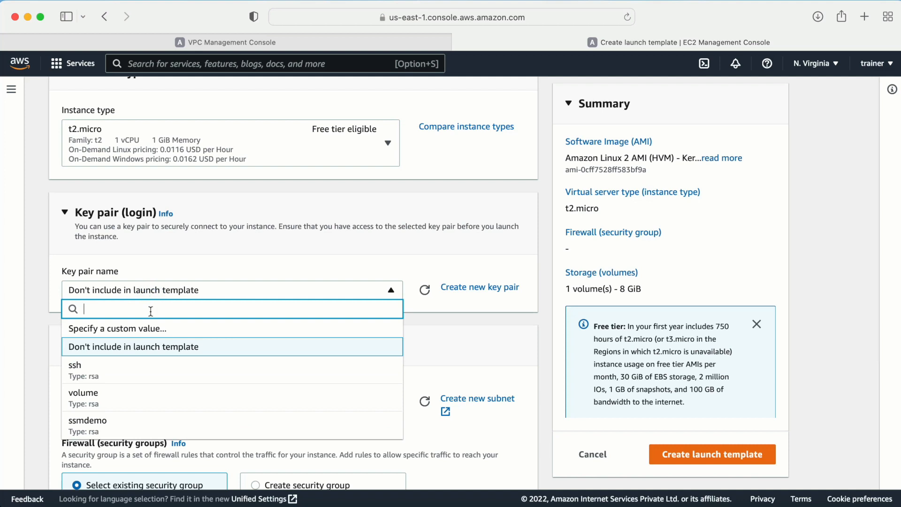
left_click(124, 427)
scroll(188, 310, "down", 3)
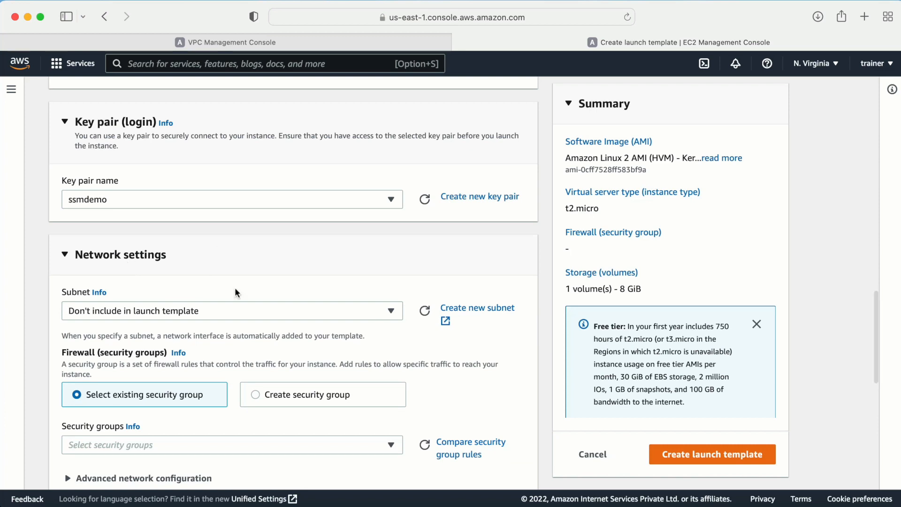
scroll(282, 295, "down", 2)
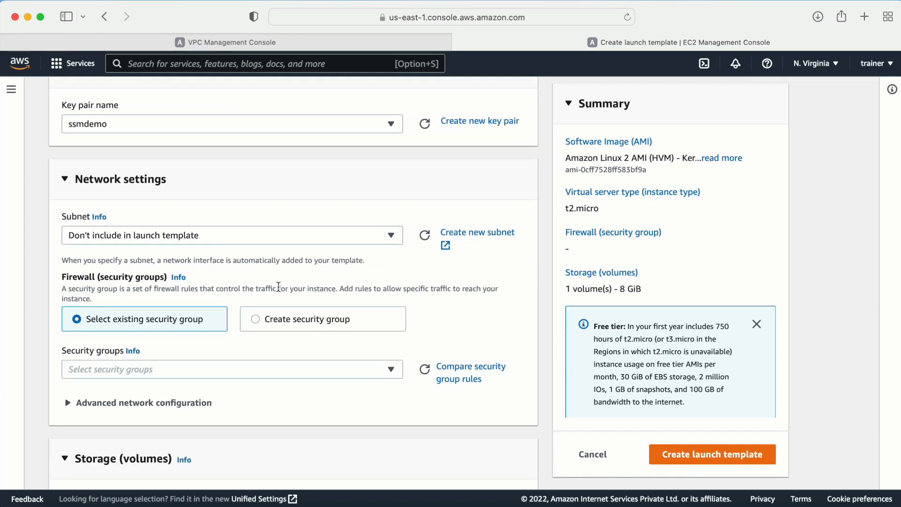
scroll(279, 286, "up", 10)
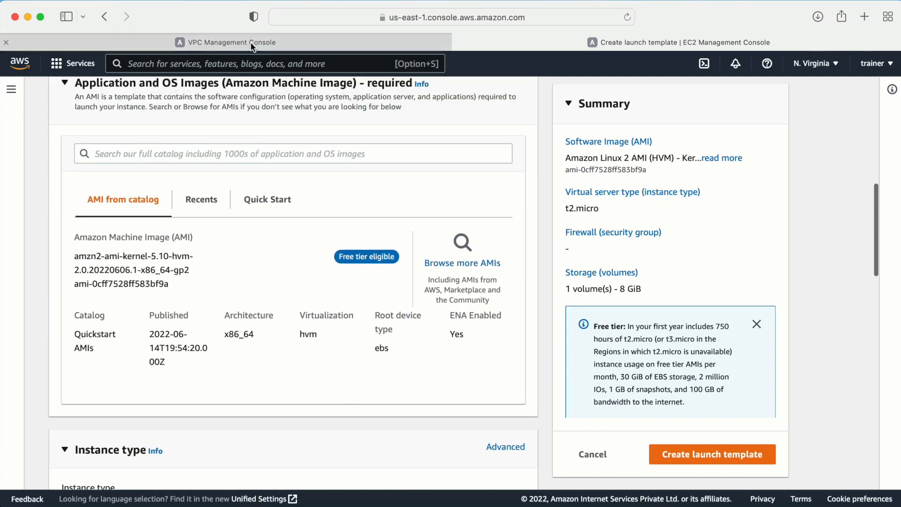
- Enable auto-assign public IPv4 on the webtier-public subnet and save
left_click(252, 43)
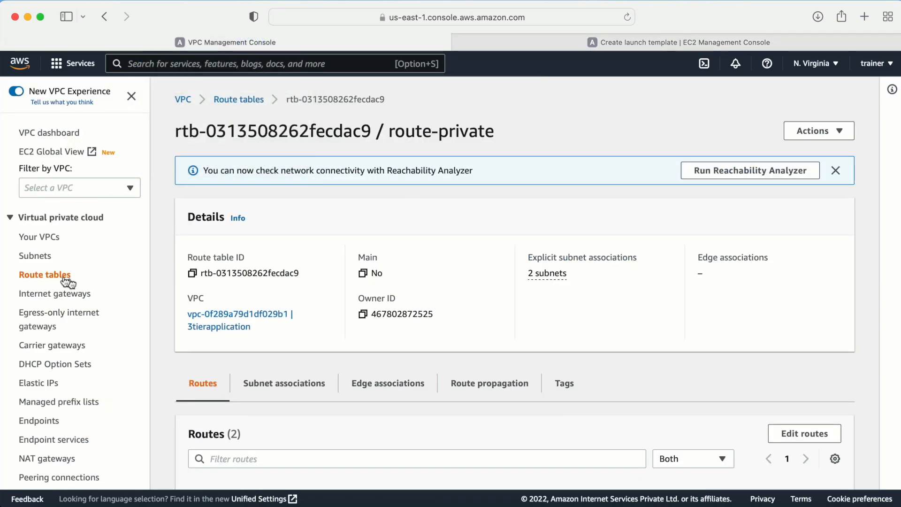
left_click(35, 256)
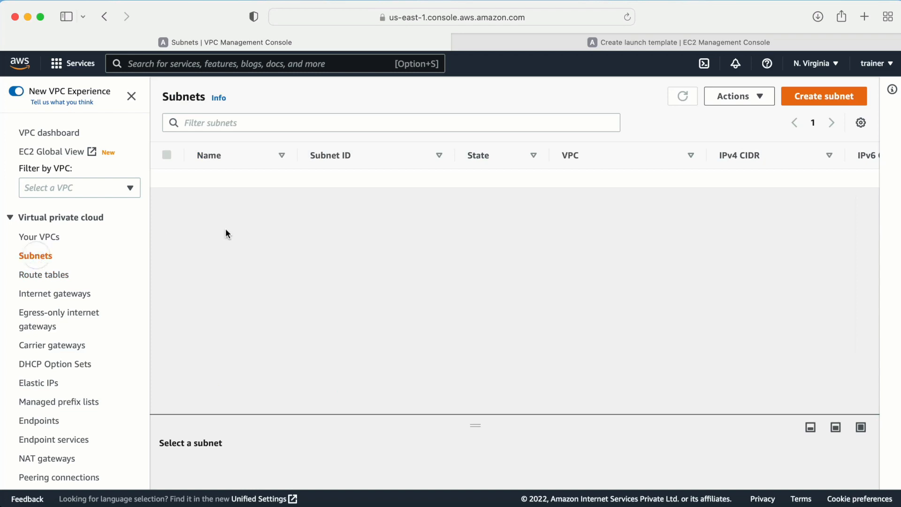
left_click(214, 123)
type("web")
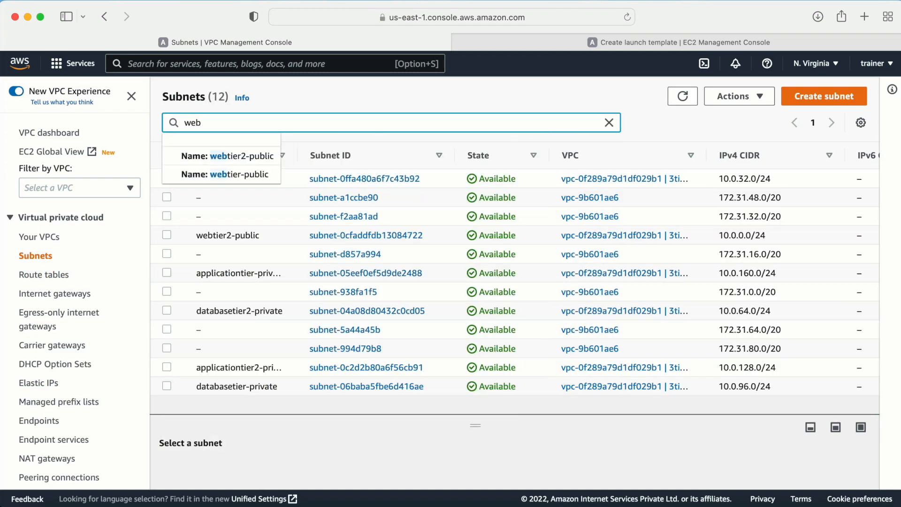
left_click(201, 174)
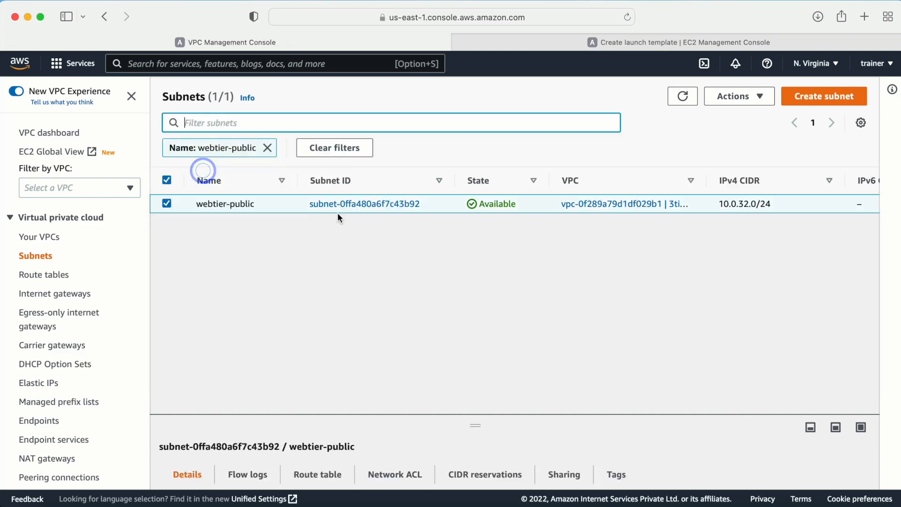
left_click(758, 96)
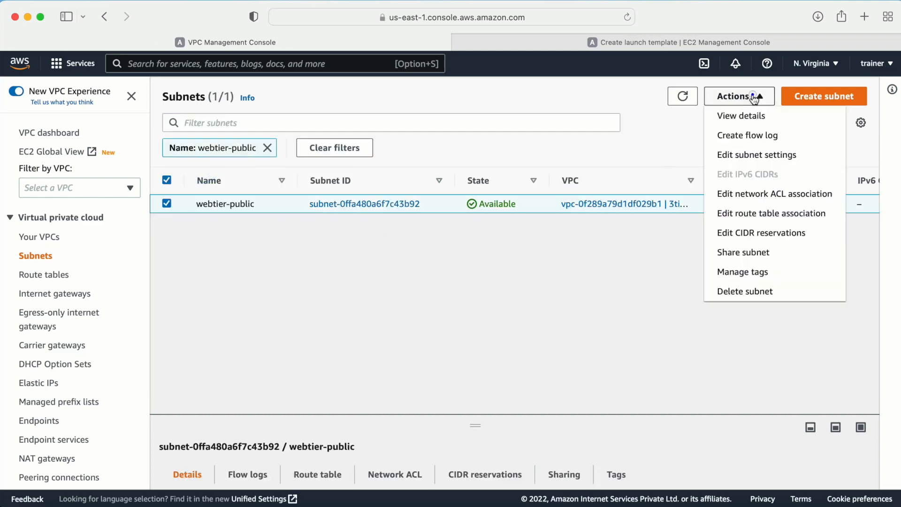
left_click(753, 155)
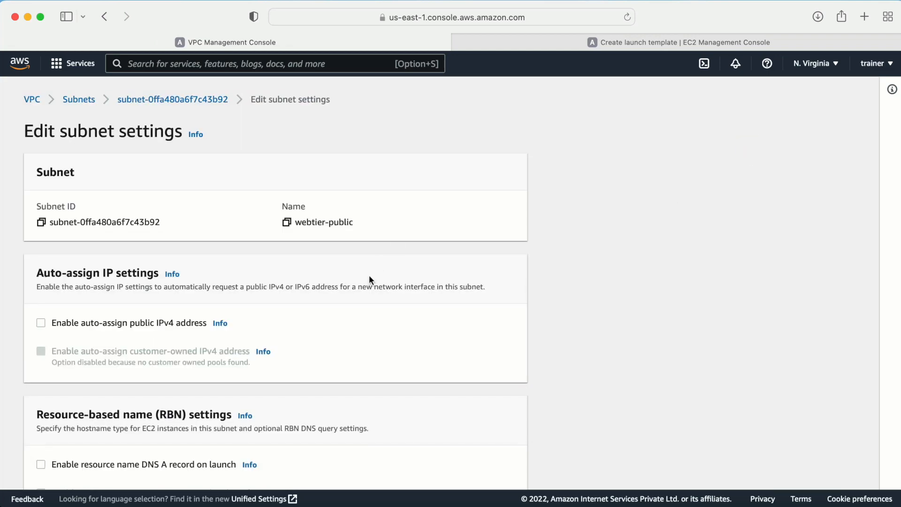
scroll(364, 291, "down", 3)
scroll(364, 292, "down", 2)
left_click(42, 198)
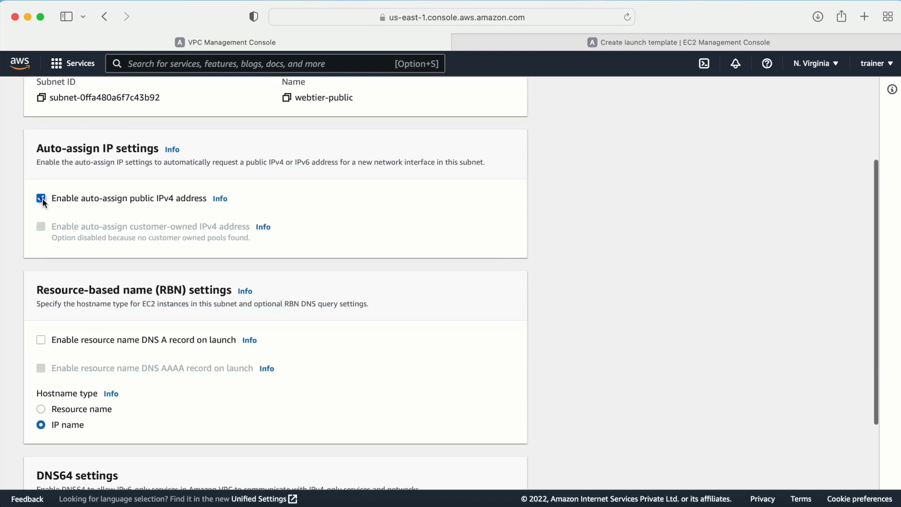
scroll(334, 294, "down", 3)
left_click(506, 459)
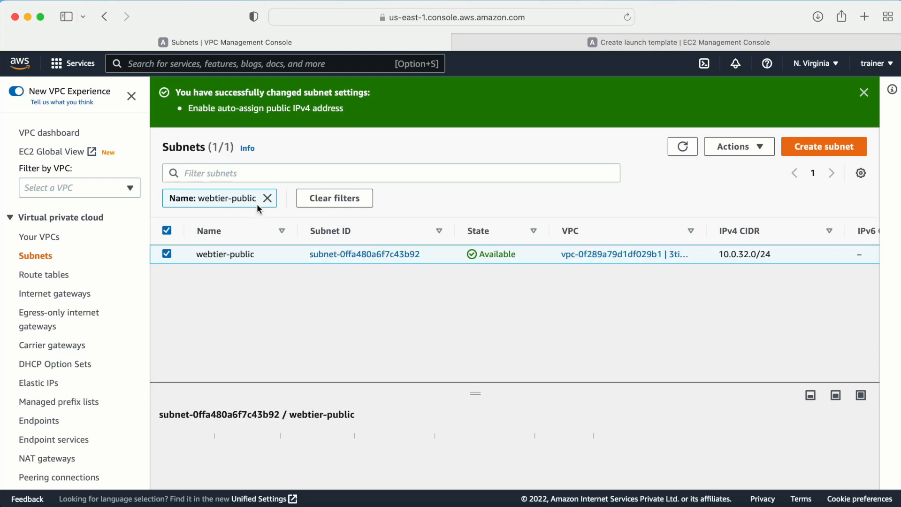
- Enable auto-assign public IPv4 on the webtier2-public subnet as well and save
left_click(267, 197)
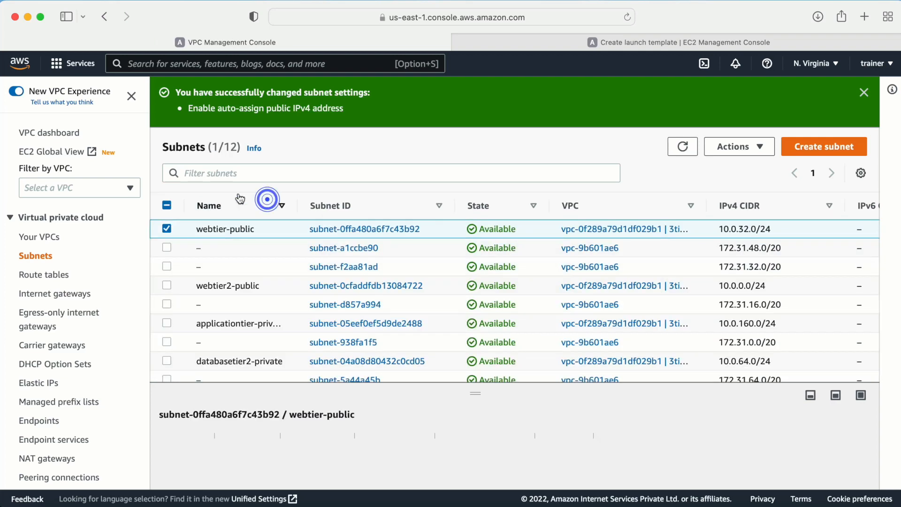
left_click(166, 229)
left_click(167, 286)
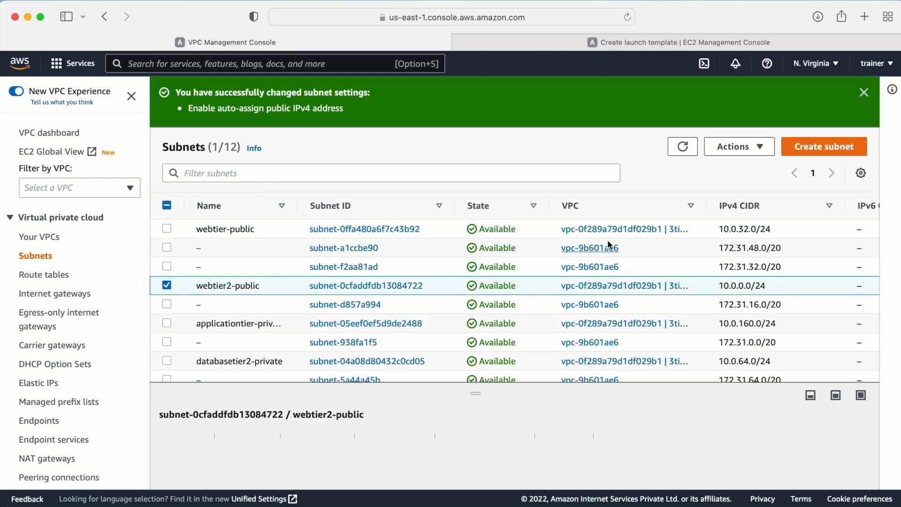
left_click(749, 149)
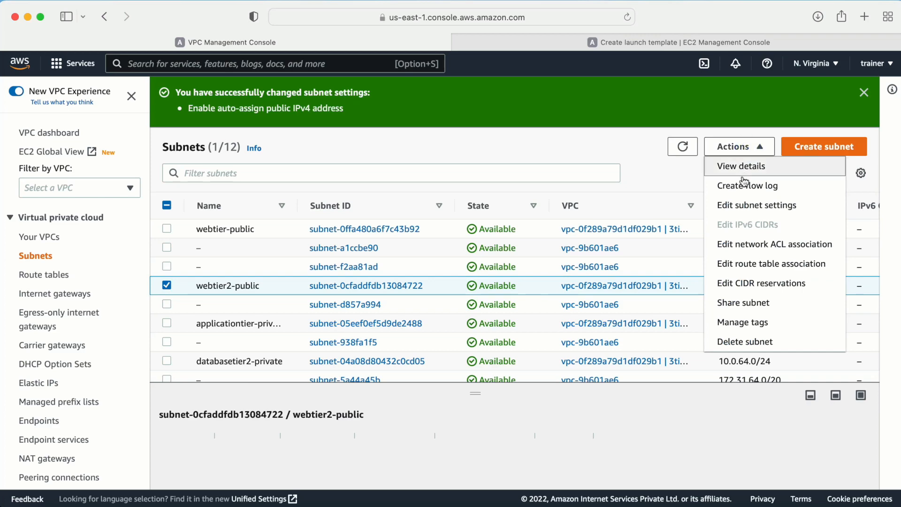
left_click(733, 211)
left_click(42, 323)
scroll(339, 343, "down", 5)
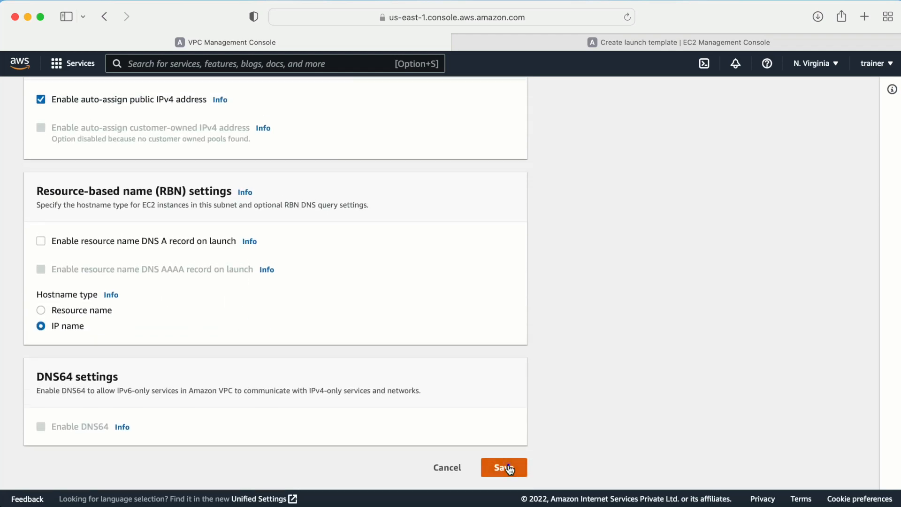
left_click(504, 467)
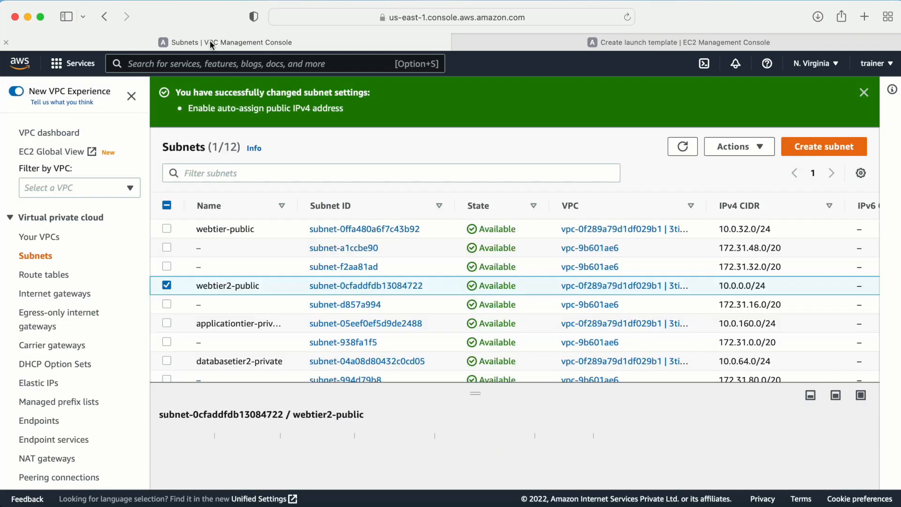
left_click(543, 41)
- Leave the subnet unset and choose to create a new security group named webtierSG
scroll(322, 264, "down", 5)
scroll(323, 268, "down", 10)
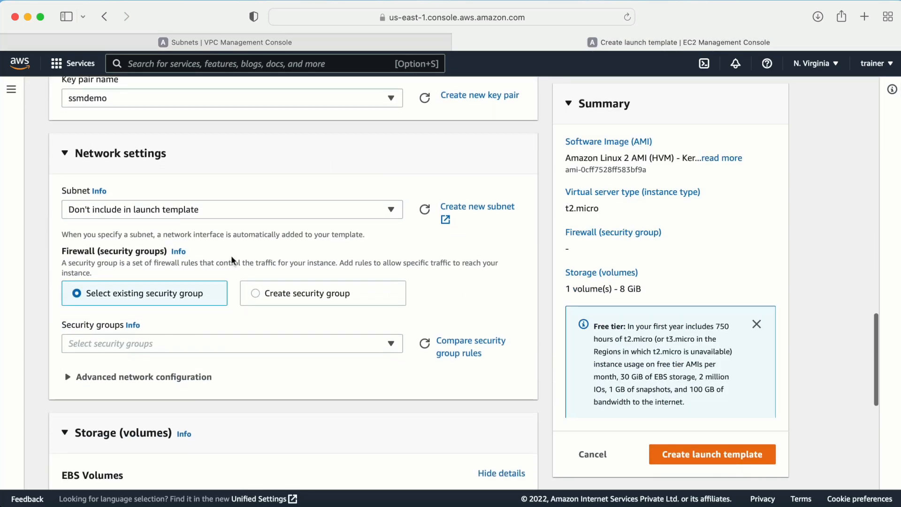
left_click(105, 209)
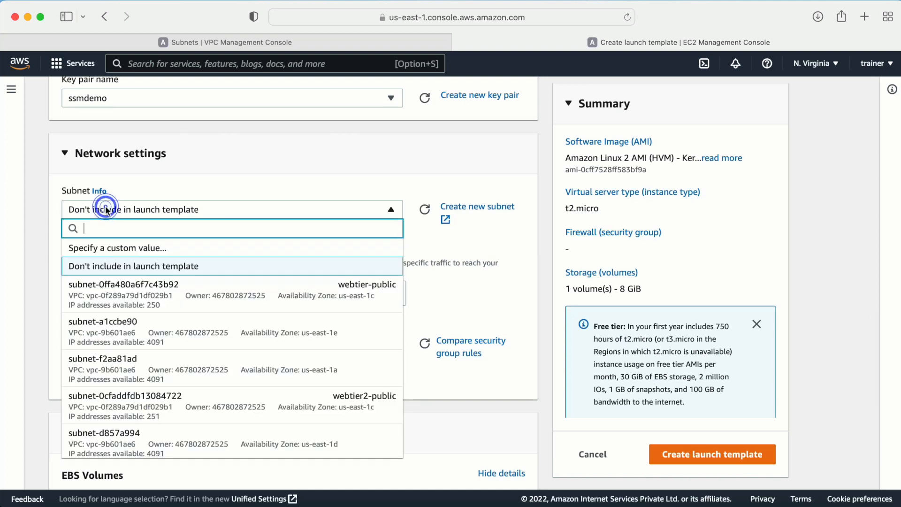
left_click(52, 199)
scroll(107, 212, "down", 2)
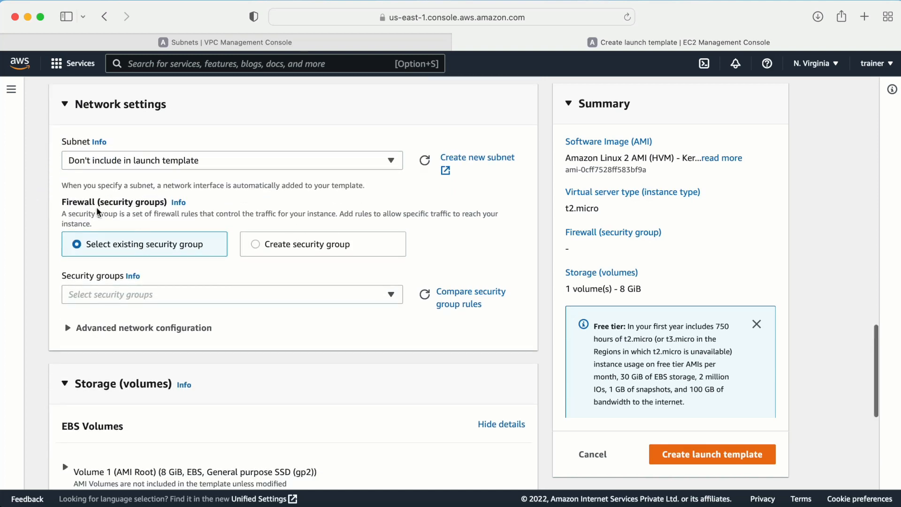
left_click(259, 248)
left_click(180, 296)
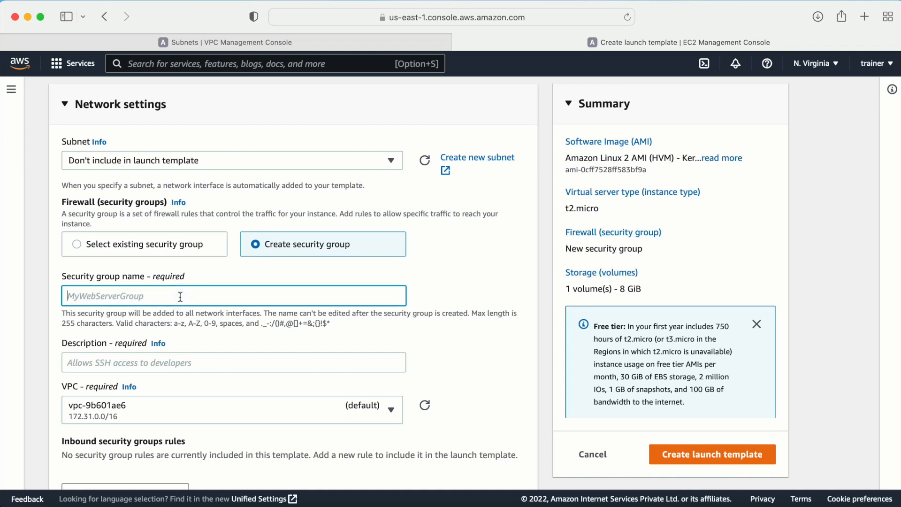
type("webtier")
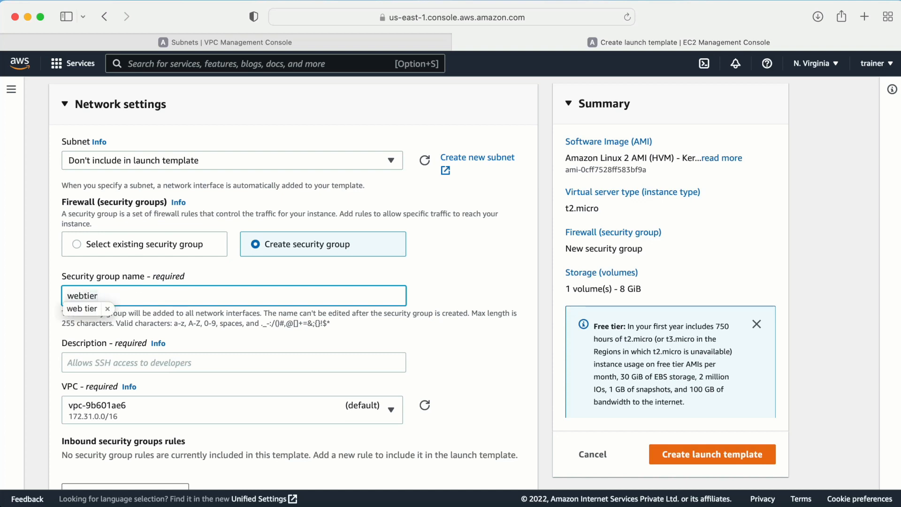
type("S")
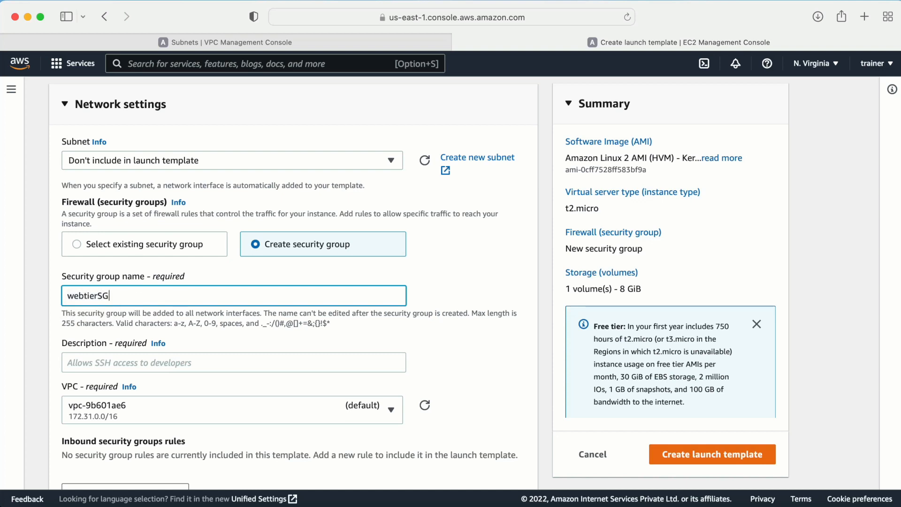
type("G")
- Give the security group the description 'allow ssh and http' and the 3tierapplication VPC
scroll(234, 281, "down", 3)
left_click(117, 308)
type("a")
key("BackSpace")
type("allow ssh and http")
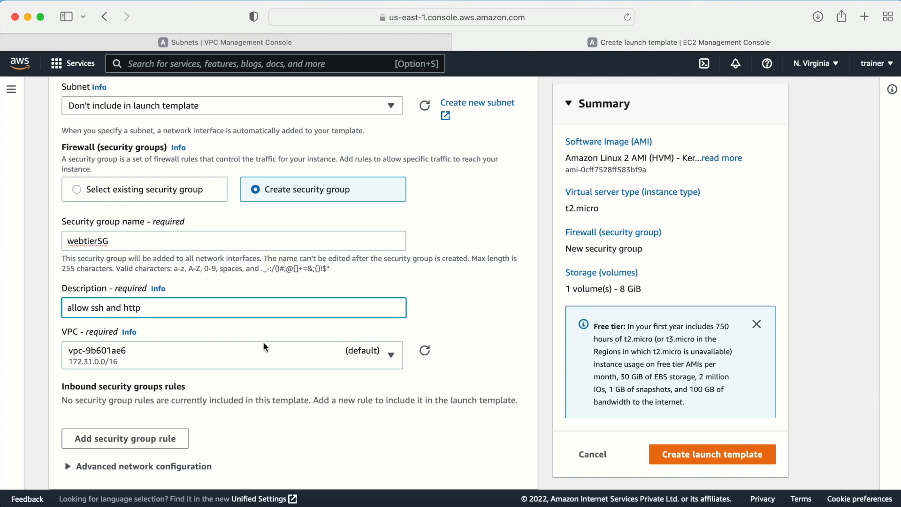
scroll(264, 347, "down", 3)
left_click(147, 250)
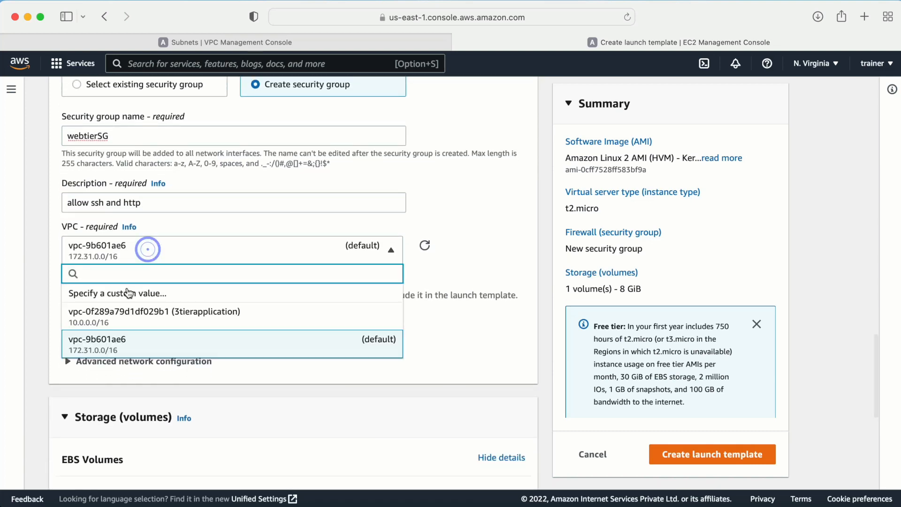
left_click(113, 312)
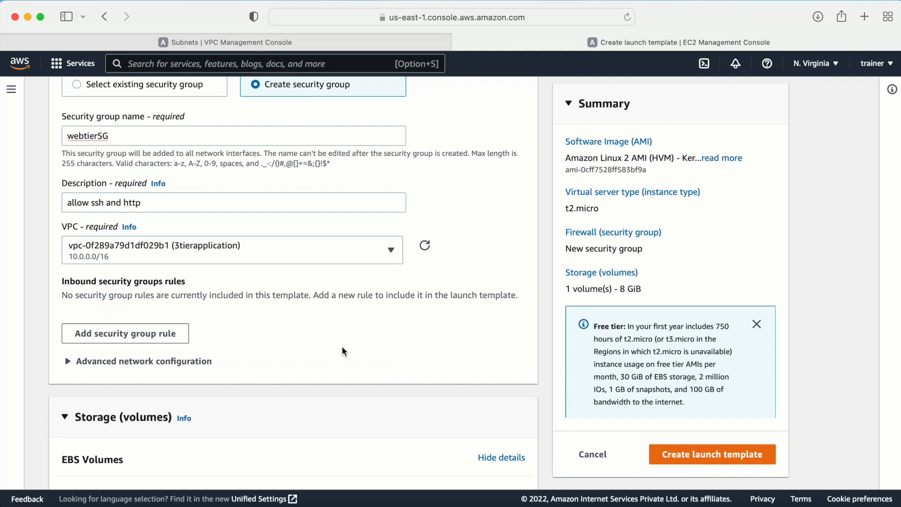
scroll(363, 344, "down", 1)
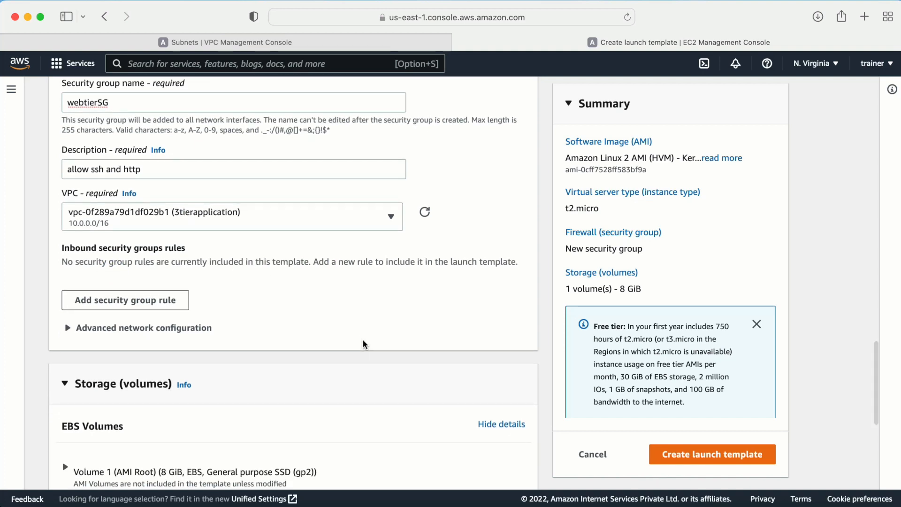
left_click_drag(66, 247, 186, 248)
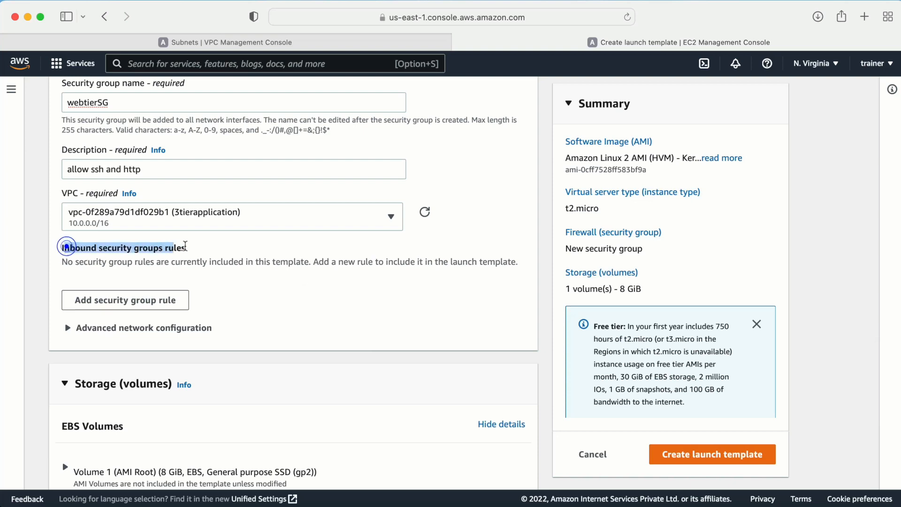
- Add an inbound rule allowing SSH on port 22 from 0.0.0.0/0
left_click(164, 301)
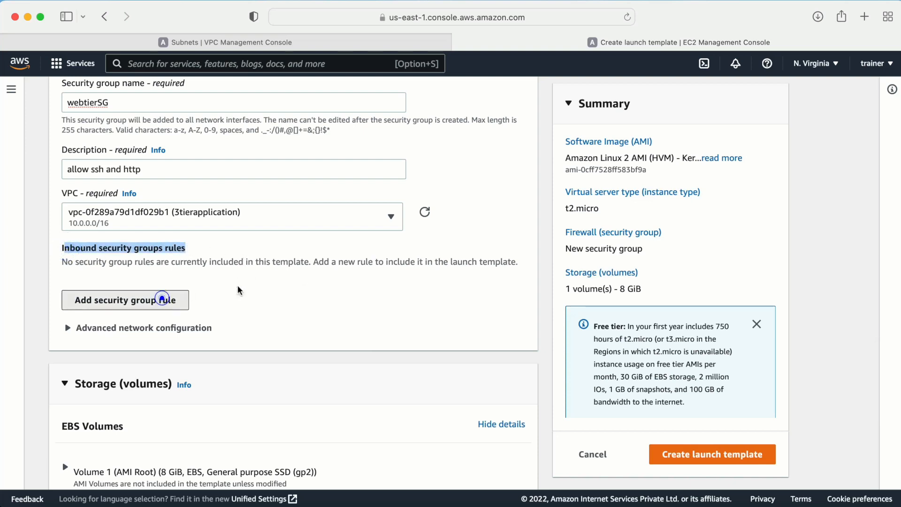
scroll(321, 317, "down", 2)
left_click(170, 271)
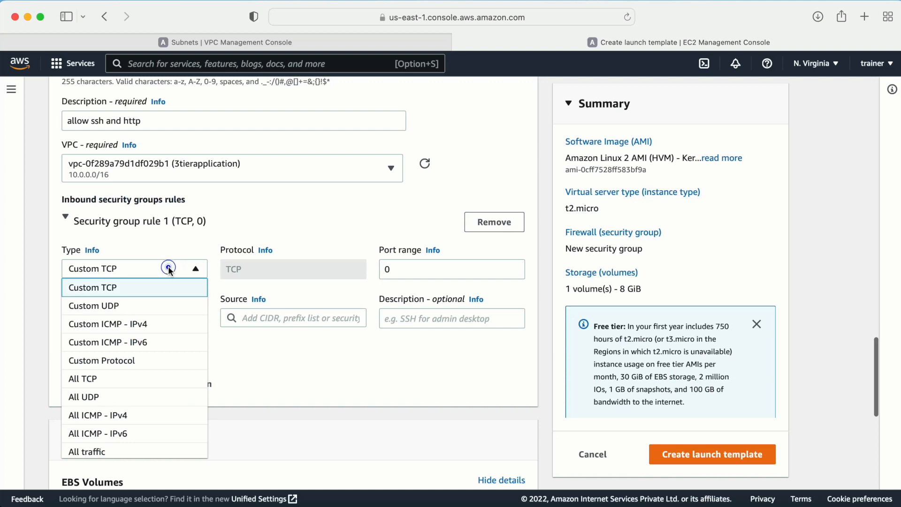
scroll(139, 287, "down", 5)
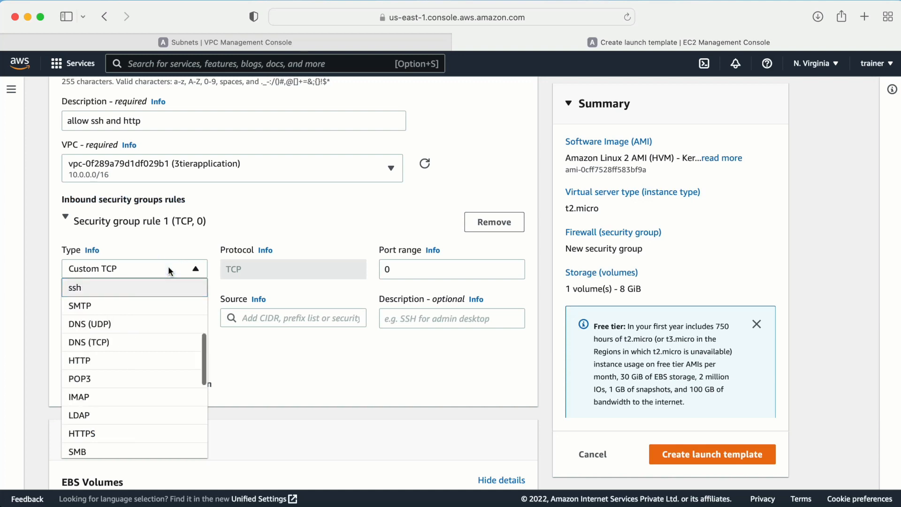
left_click(120, 289)
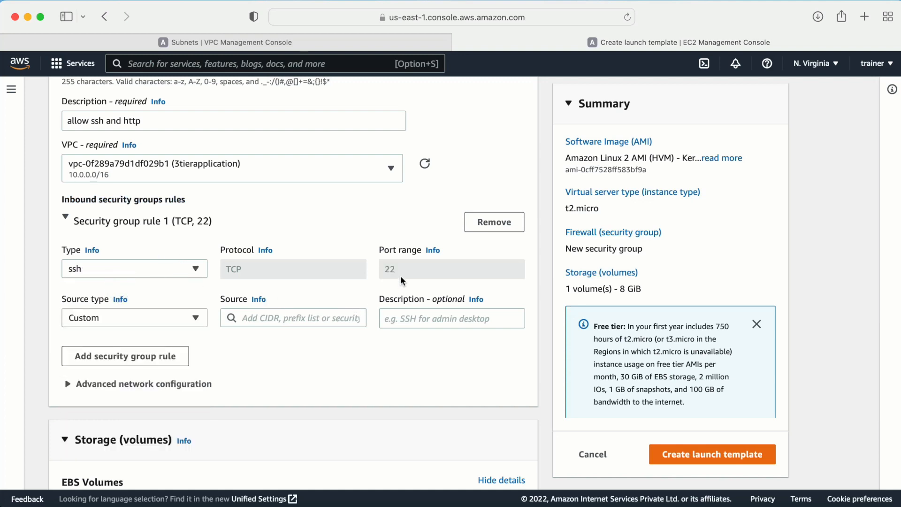
left_click(239, 318)
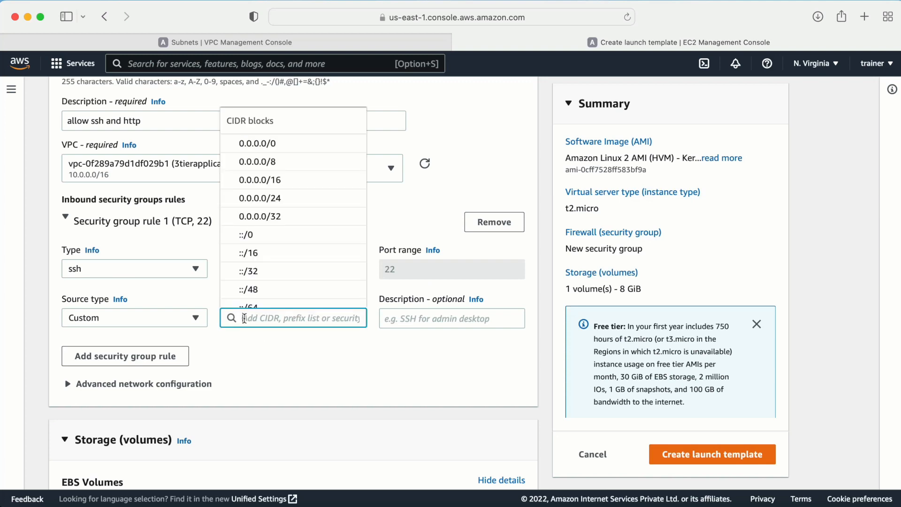
left_click(248, 142)
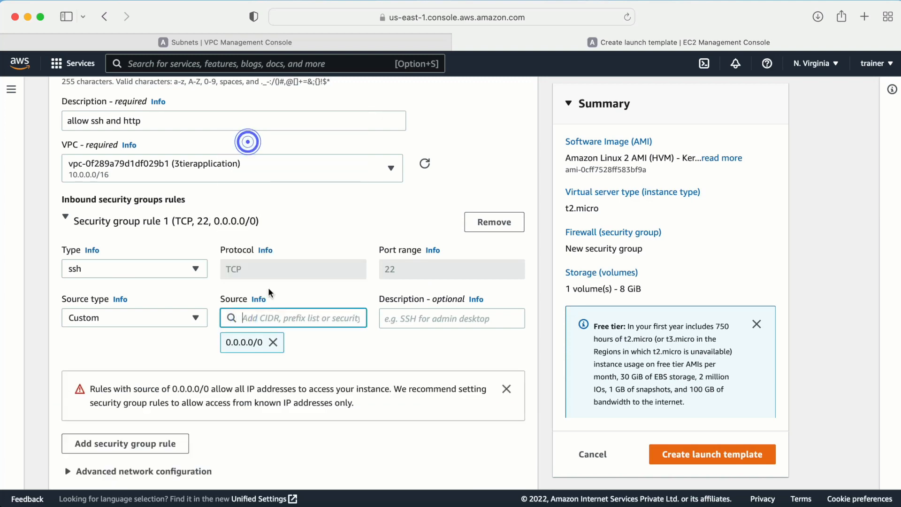
scroll(292, 345, "down", 2)
scroll(282, 338, "down", 3)
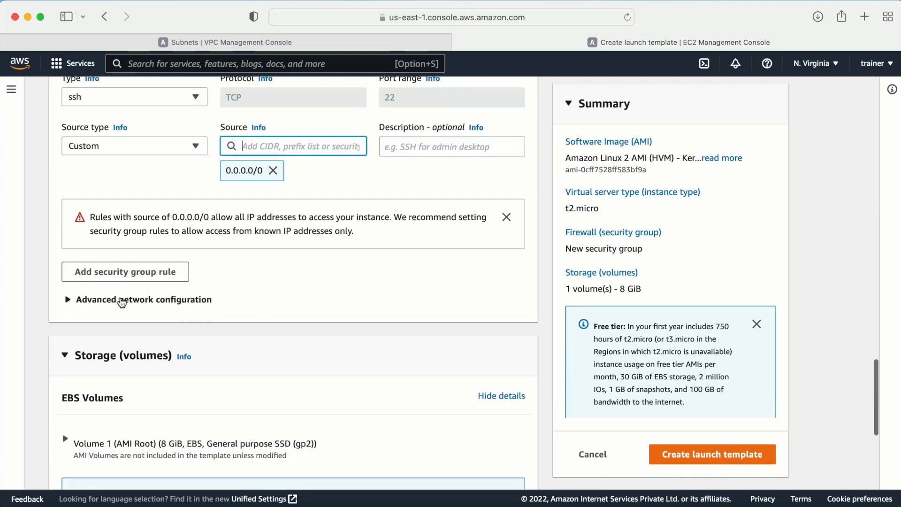
scroll(200, 303, "up", 3)
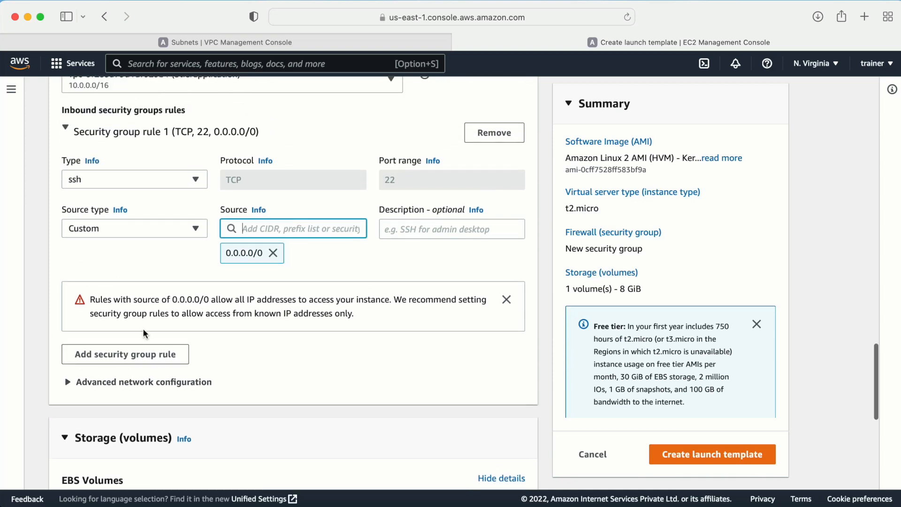
- Add a second inbound rule allowing HTTP from 0.0.0.0/0
left_click(145, 353)
scroll(221, 356, "down", 2)
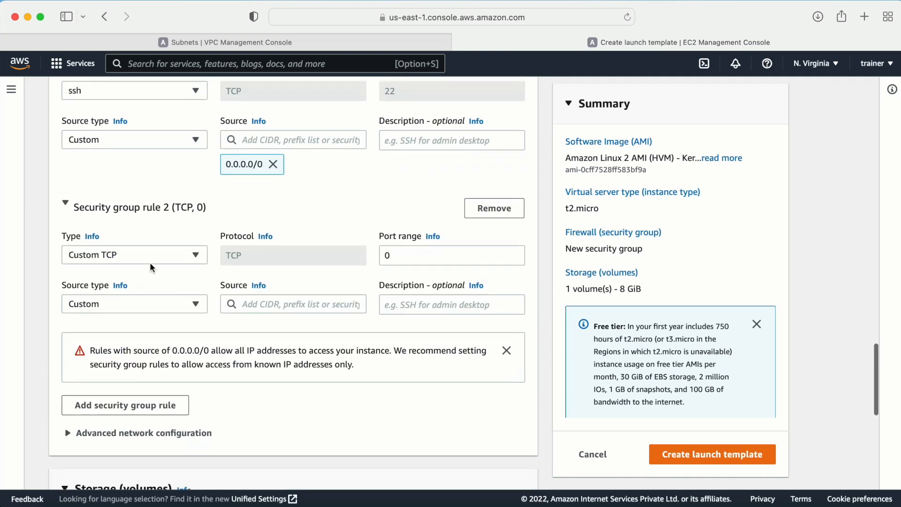
left_click(141, 254)
key("h")
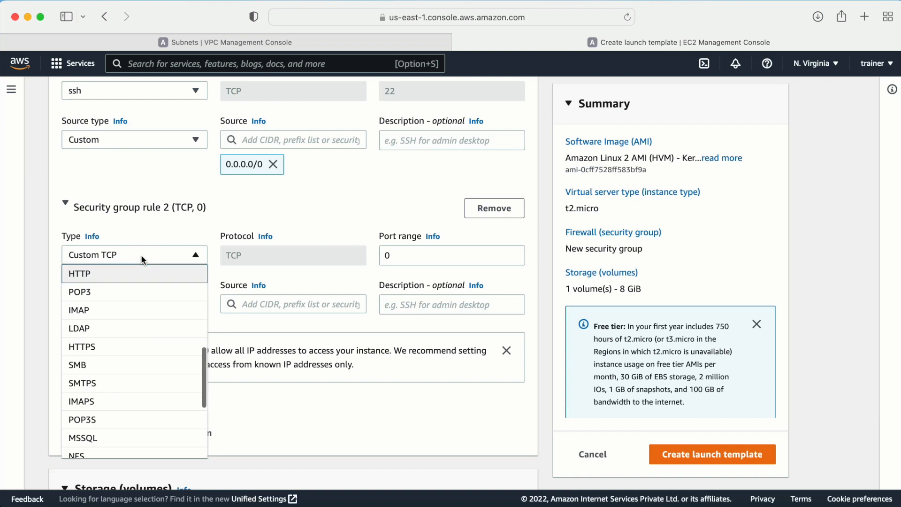
left_click(121, 272)
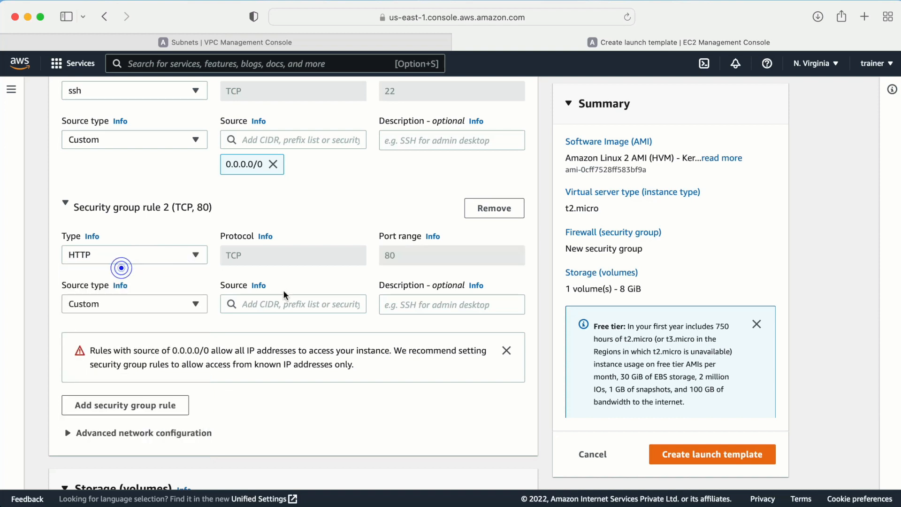
left_click(269, 303)
left_click(259, 147)
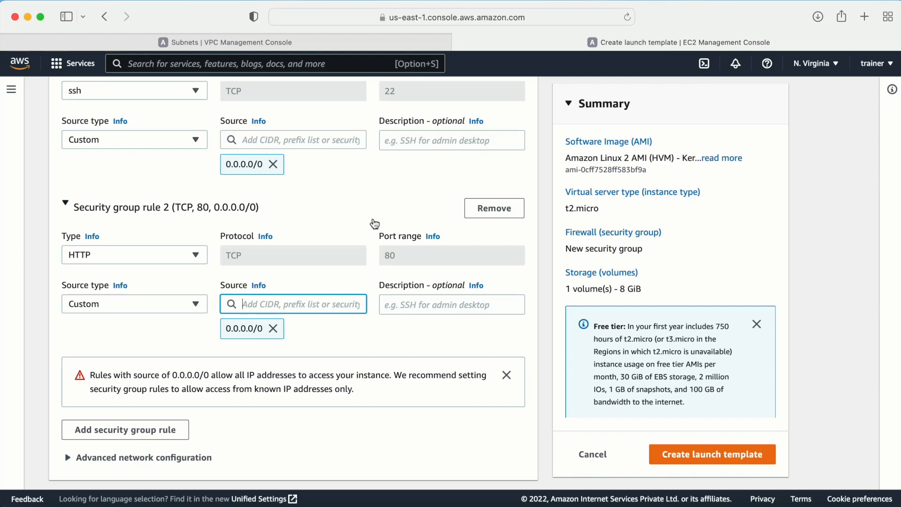
scroll(417, 301, "up", 2)
scroll(417, 301, "down", 6)
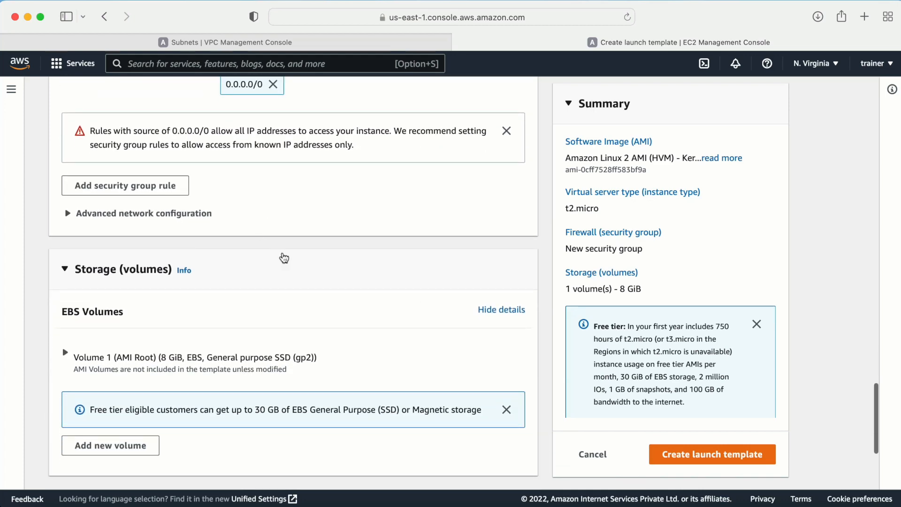
- Paste the httpd startup script (yum update, install/start httpd, write index.html) into User data
left_click(71, 214)
scroll(276, 252, "down", 2)
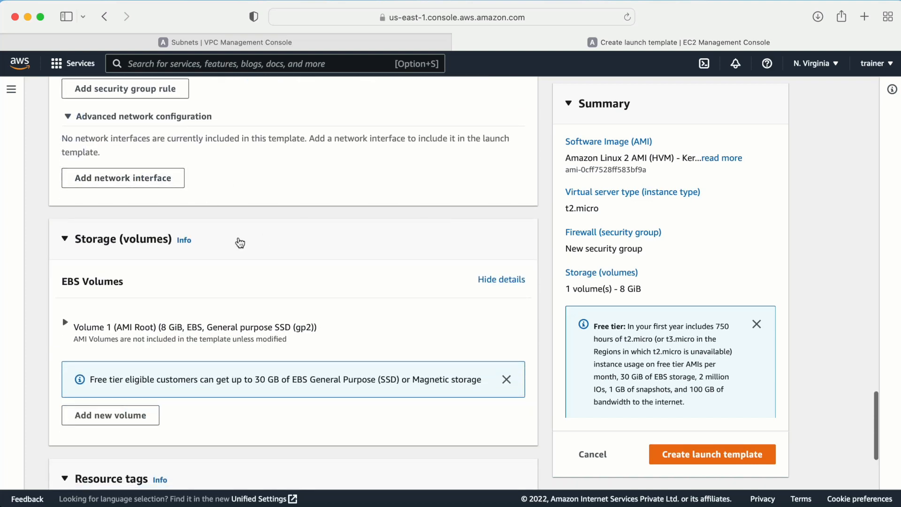
scroll(240, 243, "down", 4)
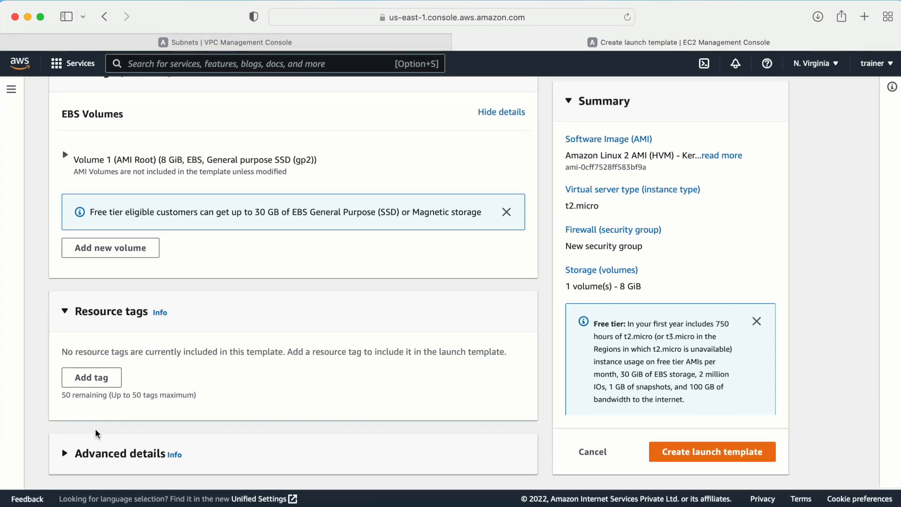
left_click(64, 452)
scroll(218, 387, "down", 15)
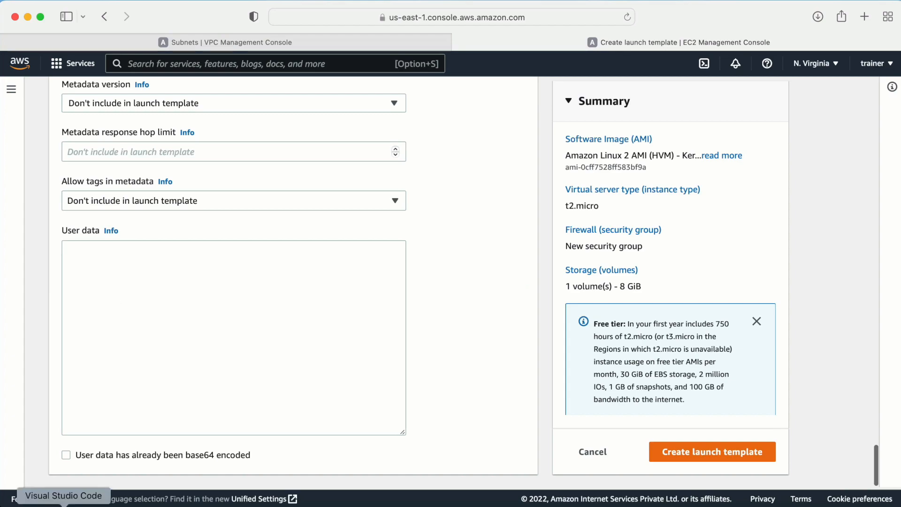
left_click(61, 504)
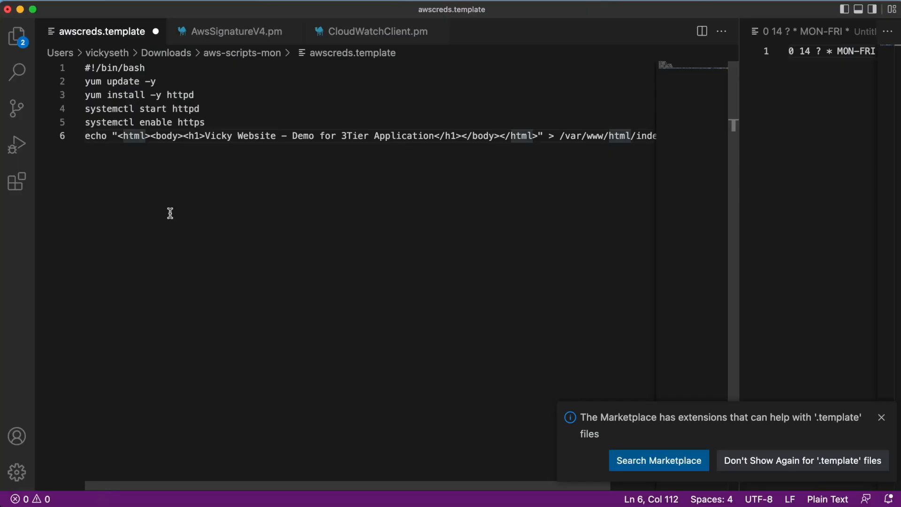
key("super+a")
key("super+c")
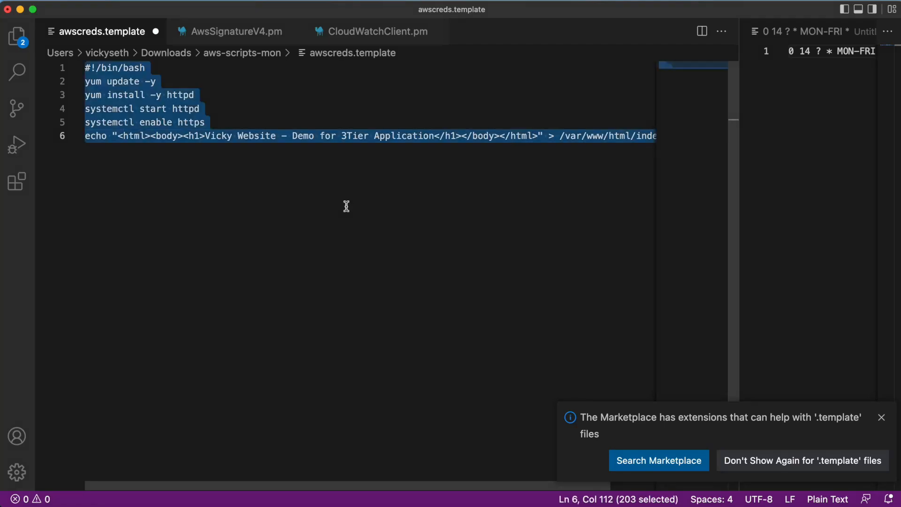
key("super+Tab")
left_click(192, 310)
key("super+v")
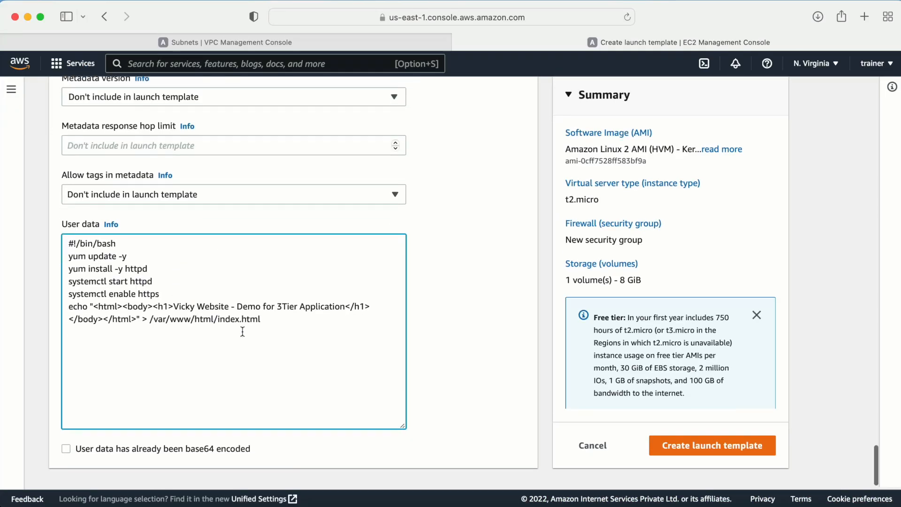
- Create the LT3tierapplication launch template and confirm it is listed at version 1
scroll(357, 375, "down", 1)
left_click(703, 455)
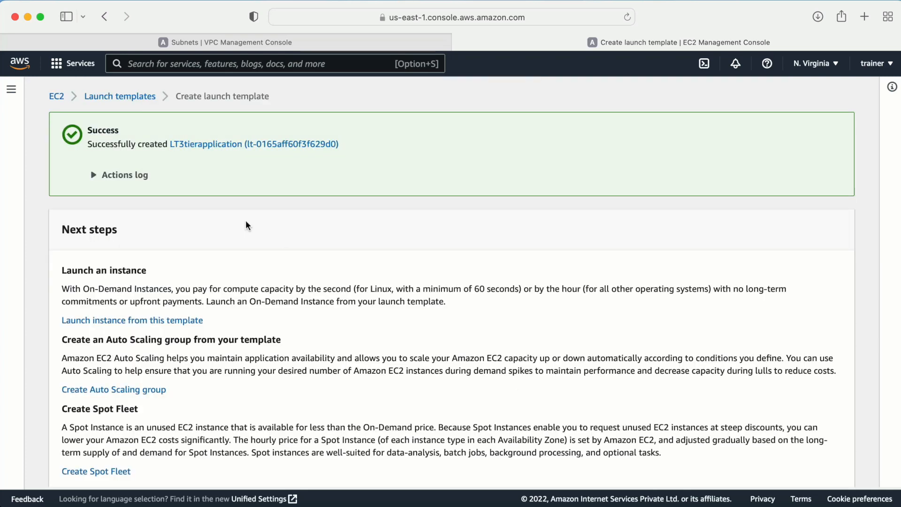
left_click(119, 95)
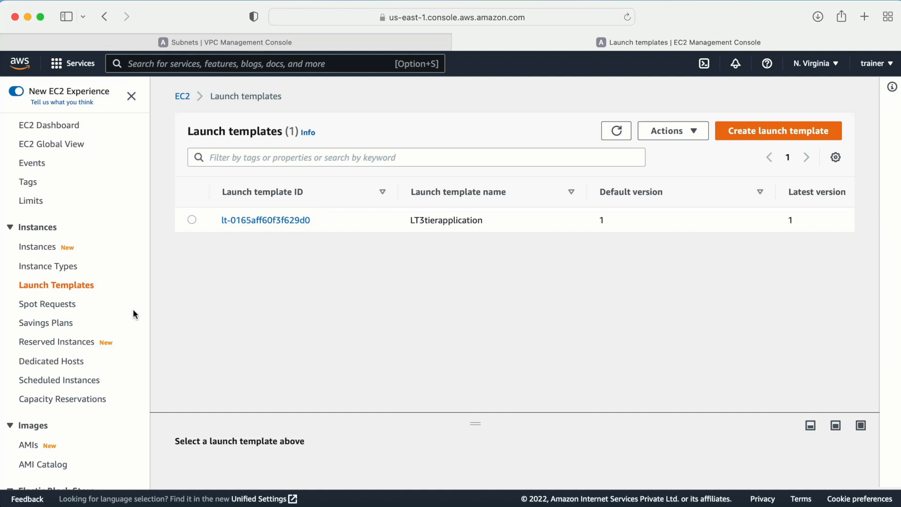
scroll(134, 308, "down", 10)
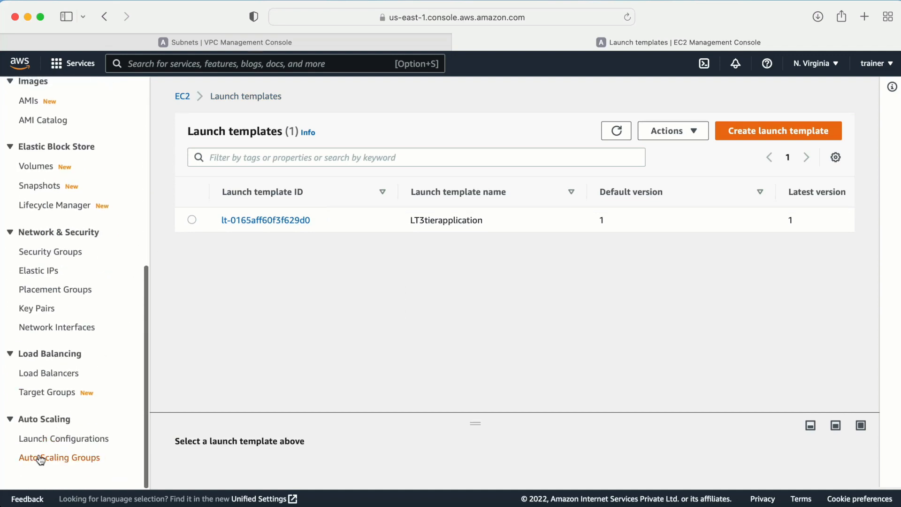
- Start Auto Scaling group 'asg-3tierapplication' using launch template LT3tierapplication, version Default (1)
left_click(41, 458)
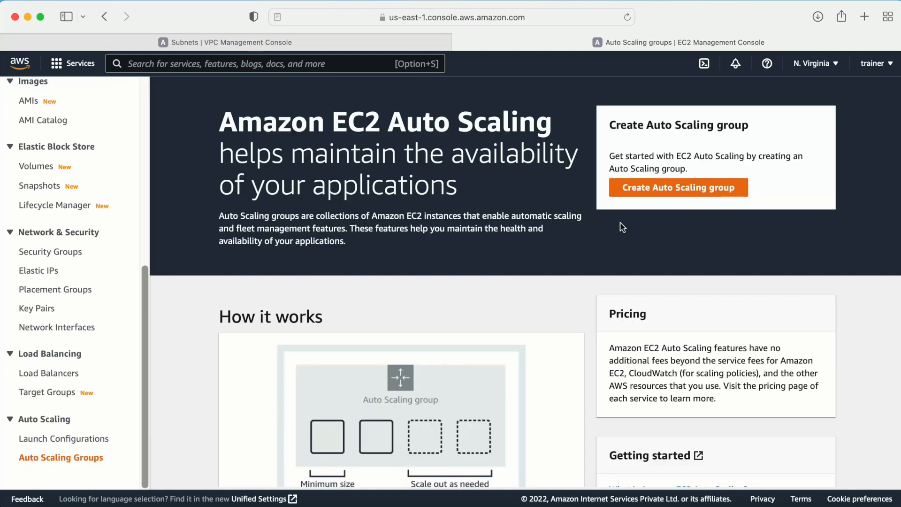
left_click(649, 196)
left_click(409, 306)
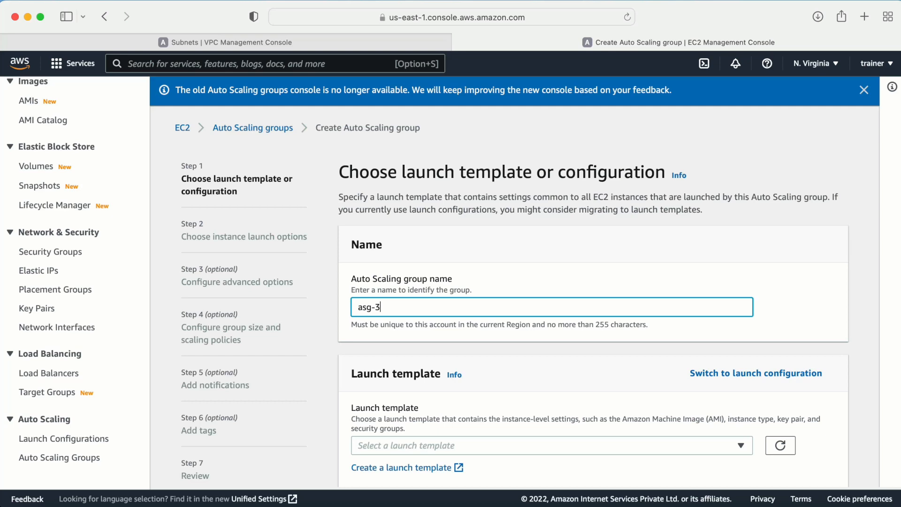
type("asg-3tierapplication")
scroll(484, 295, "down", 2)
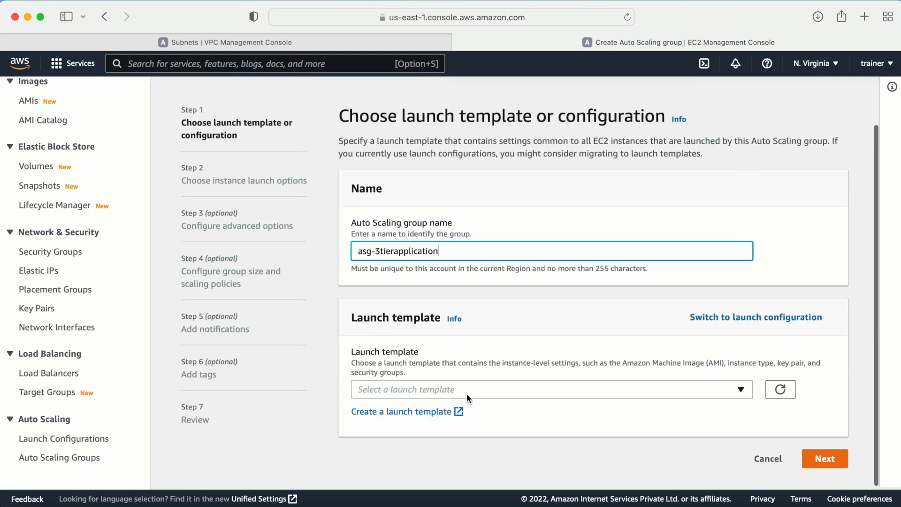
left_click(564, 384)
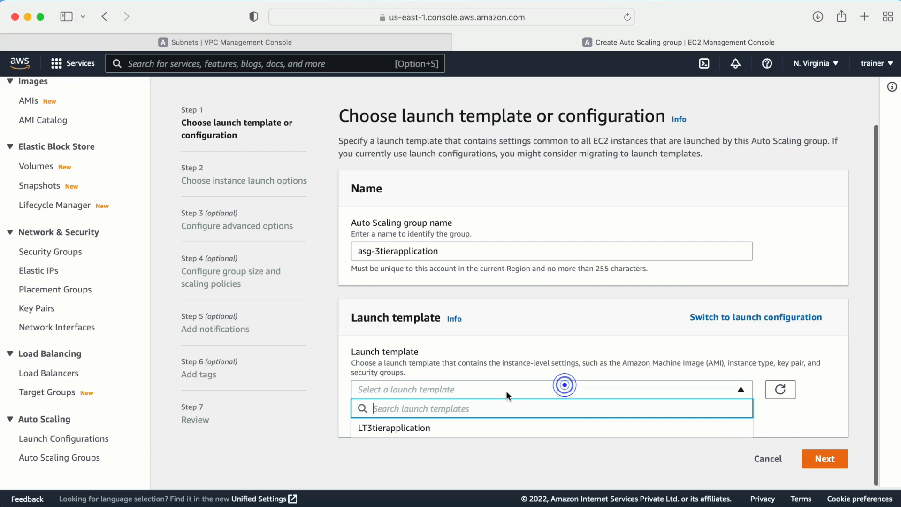
left_click(419, 428)
scroll(596, 443, "down", 5)
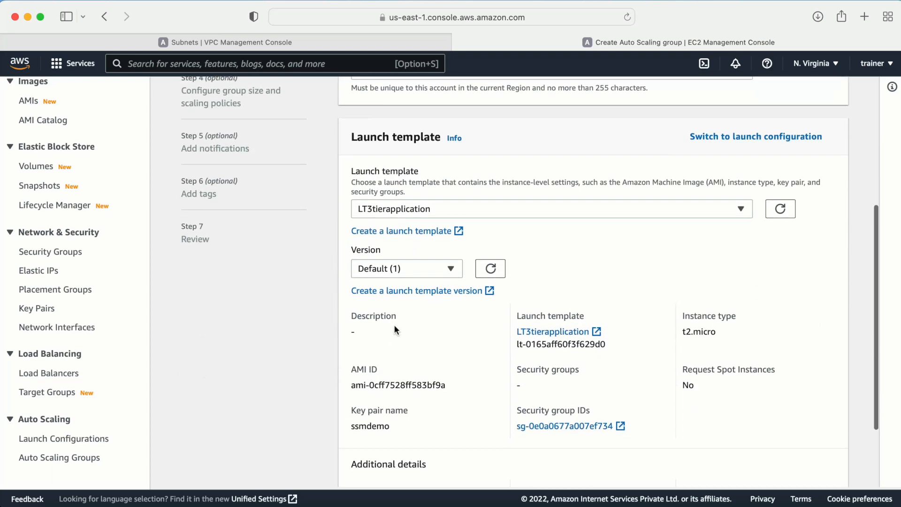
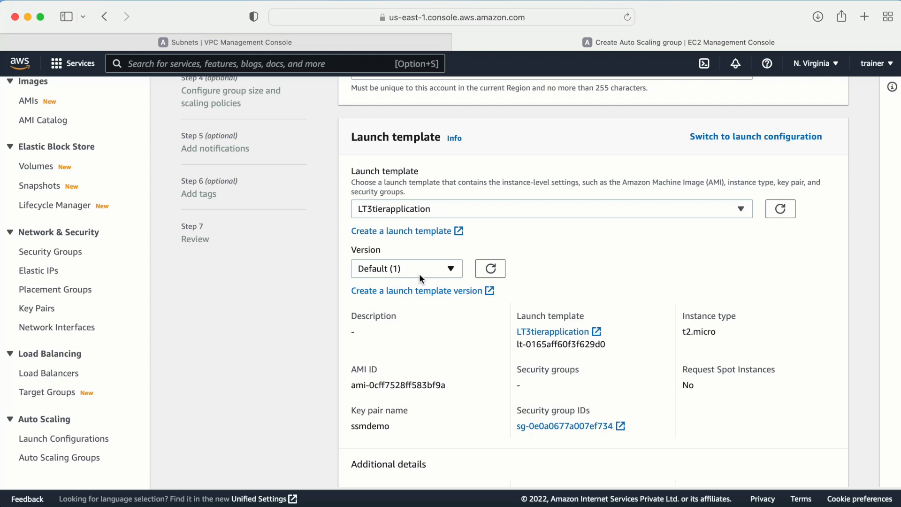
- Keep launch template version Default (1) and continue to the instance launch options
left_click(425, 266)
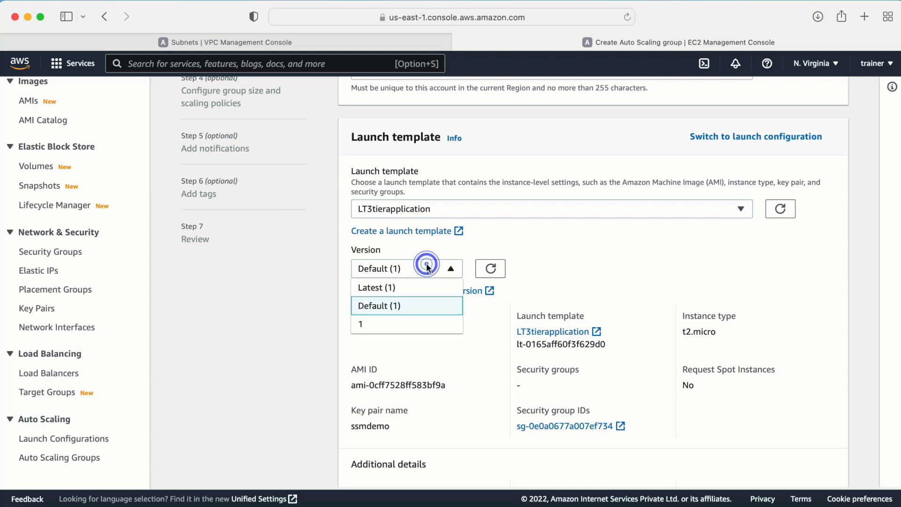
left_click(643, 262)
scroll(641, 261, "down", 3)
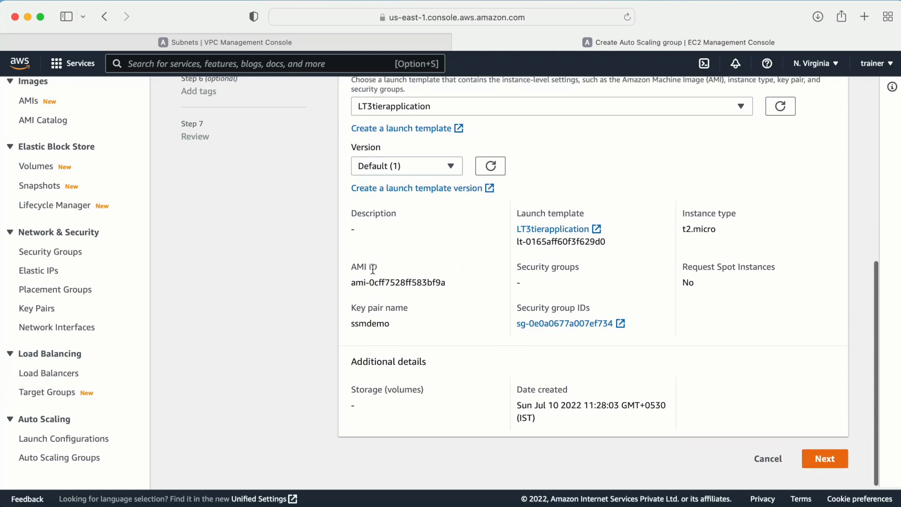
left_click_drag(356, 284, 352, 283)
left_click(823, 458)
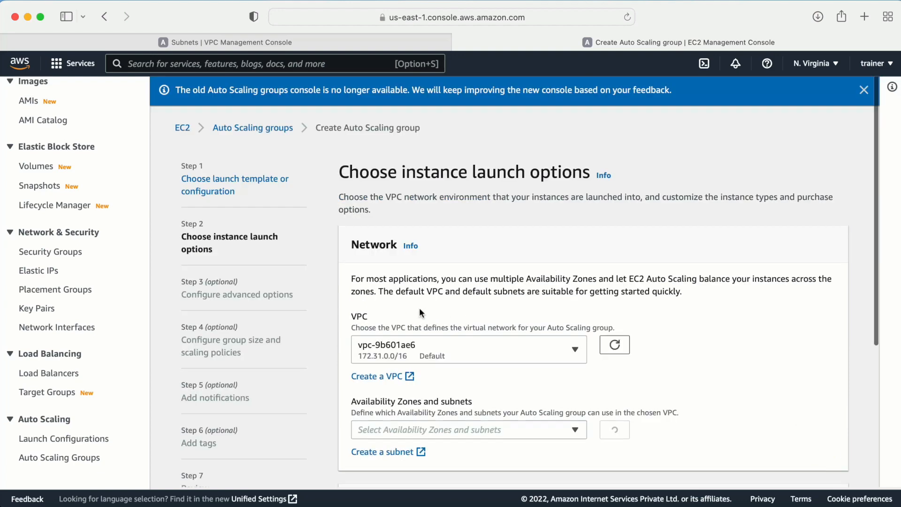
- Choose the 3tierapplication VPC with subnets webtier-public and webtier2-public, then continue
scroll(418, 308, "down", 4)
left_click(502, 154)
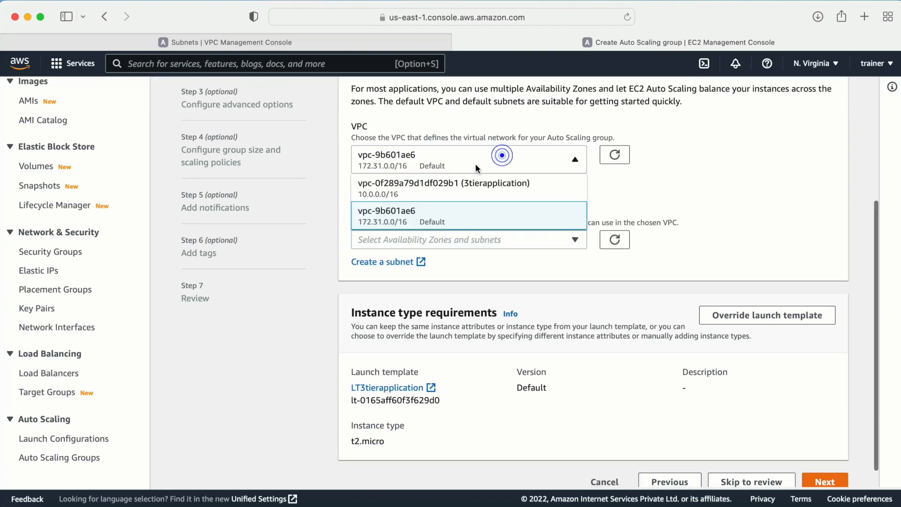
left_click(446, 194)
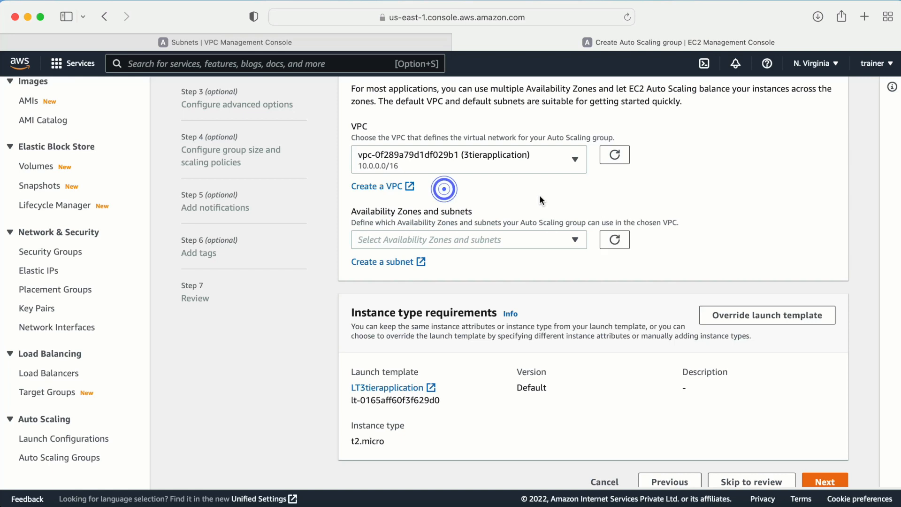
scroll(539, 195, "down", 1)
left_click(473, 216)
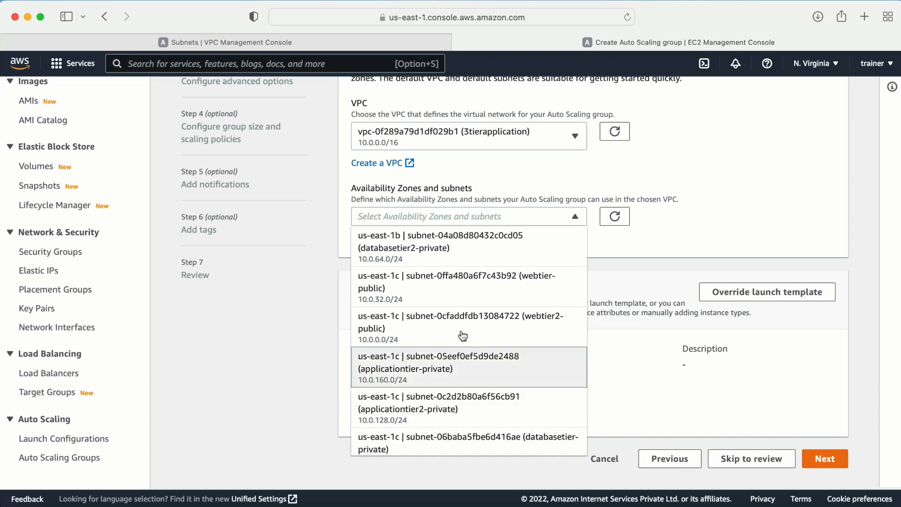
left_click(444, 288)
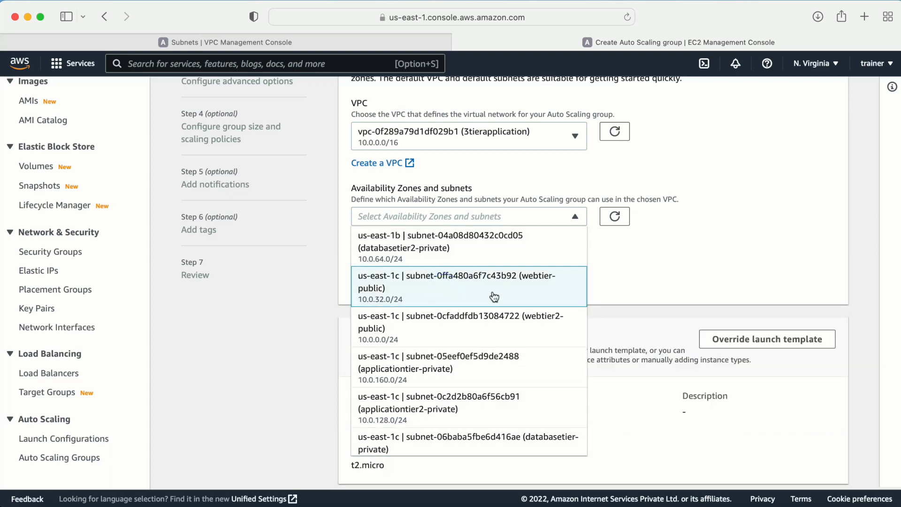
left_click(472, 311)
left_click(701, 275)
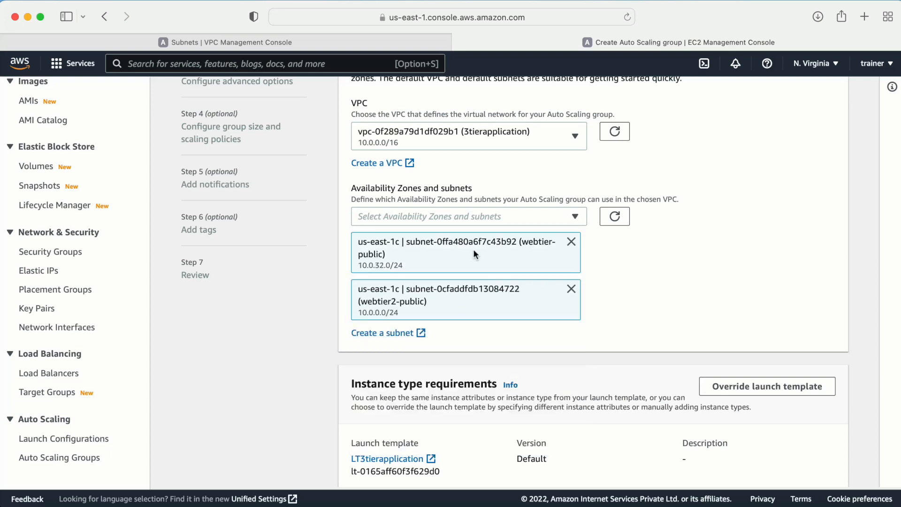
scroll(605, 294, "down", 3)
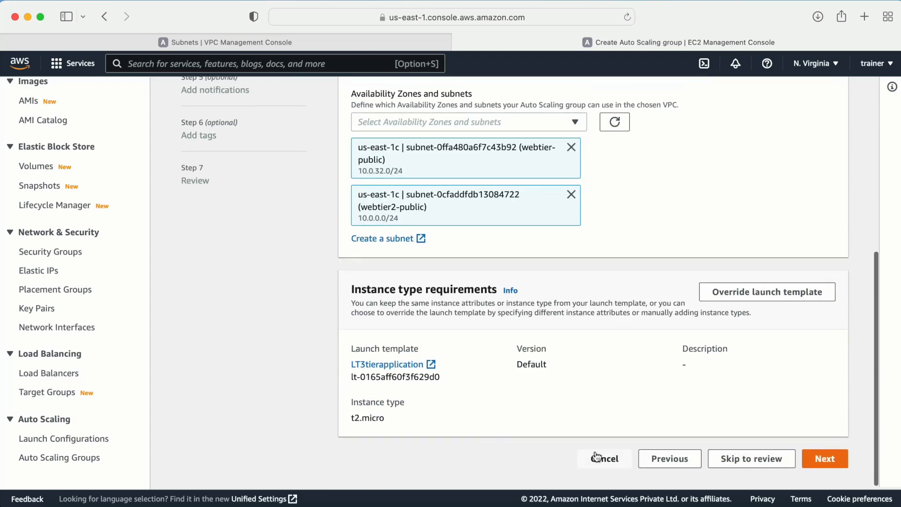
left_click(828, 459)
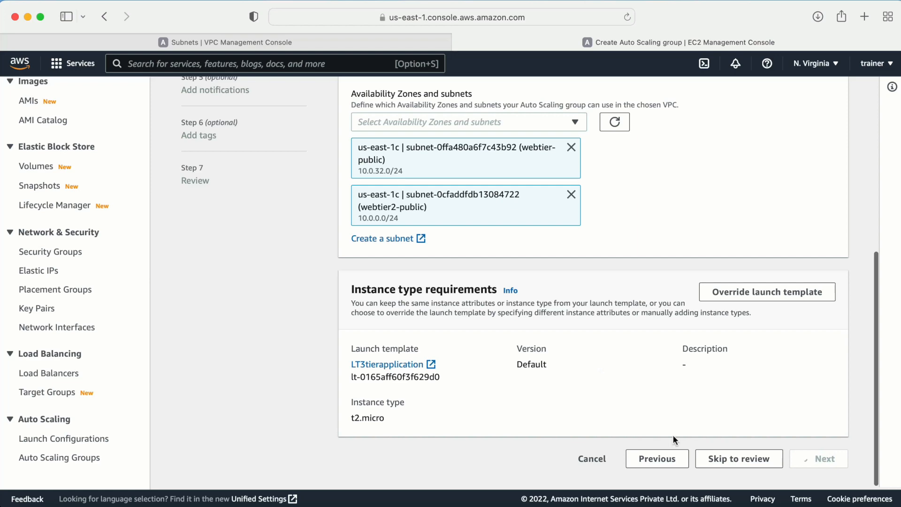
- Leave the advanced options at no load balancer and EC2 health checks
scroll(487, 365, "down", 5)
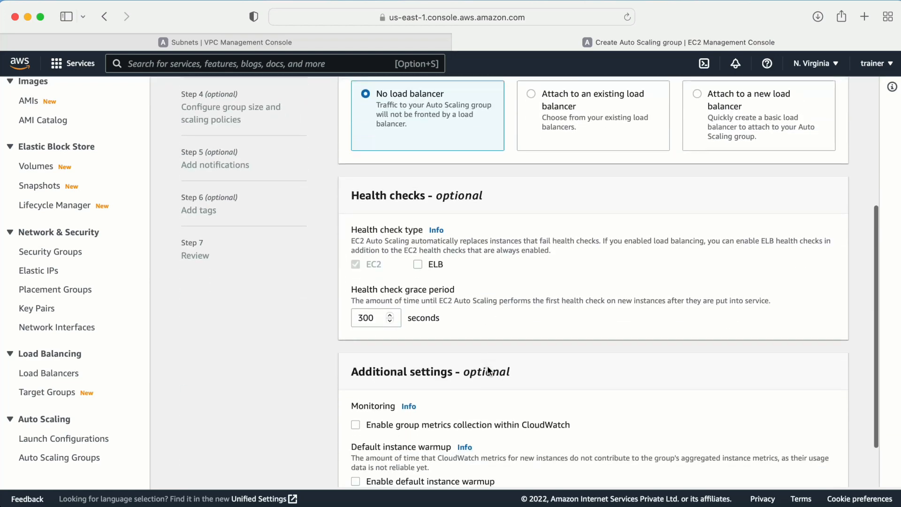
scroll(454, 235, "down", 4)
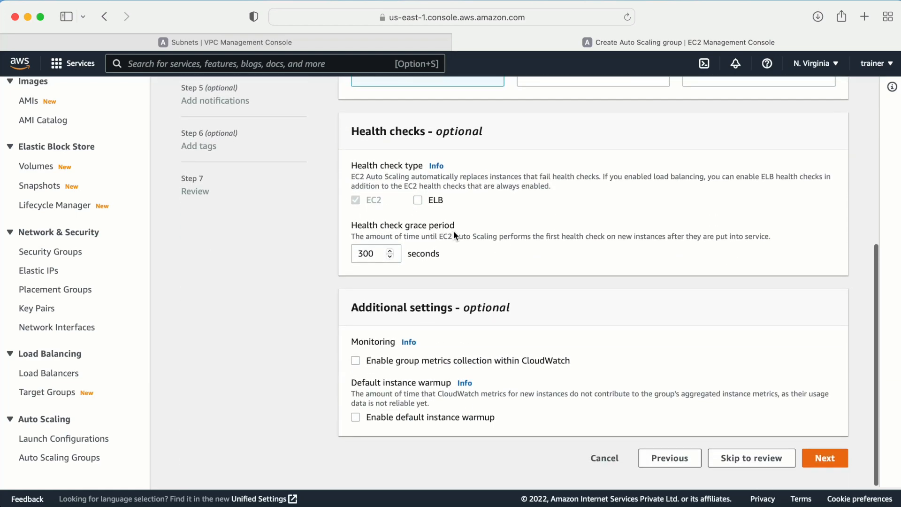
left_click(822, 458)
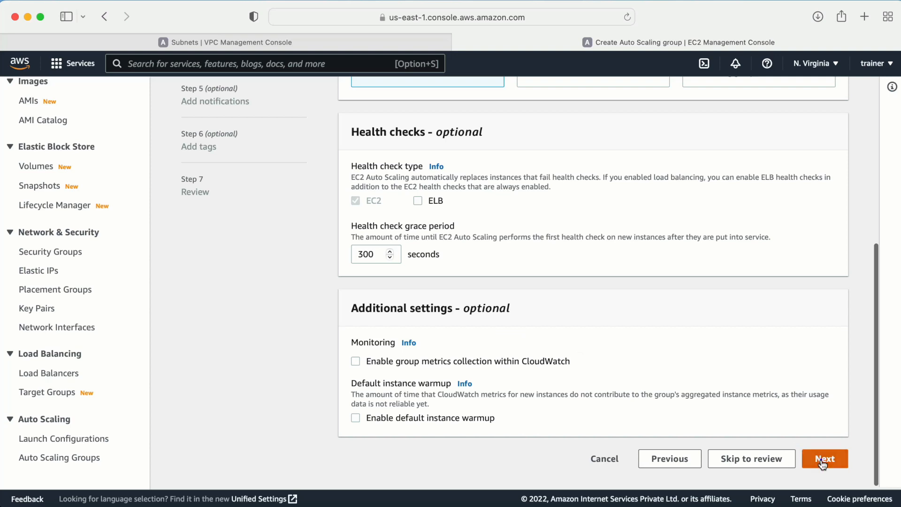
- Set desired, minimum and maximum capacity to 1, with no scaling policy
left_click(390, 333)
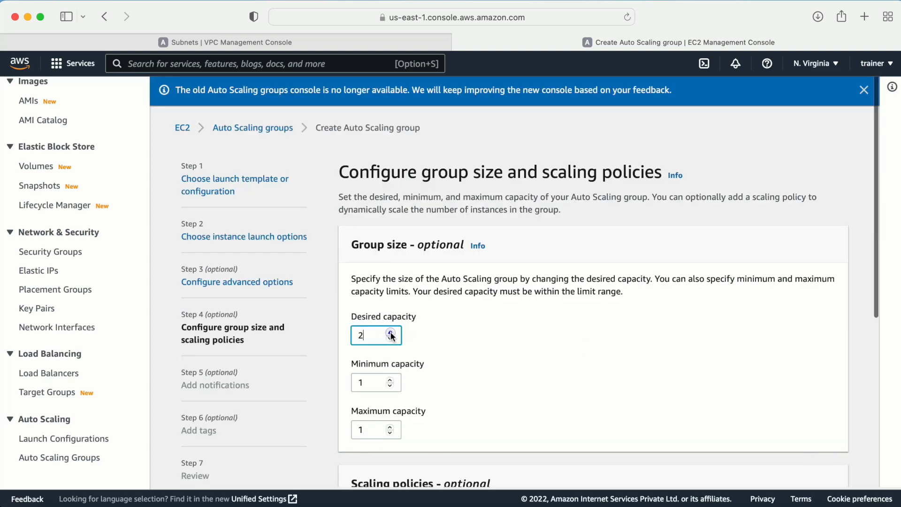
left_click(390, 378)
left_click(390, 426)
left_click(390, 338)
left_click(390, 385)
left_click(390, 432)
scroll(466, 409, "down", 6)
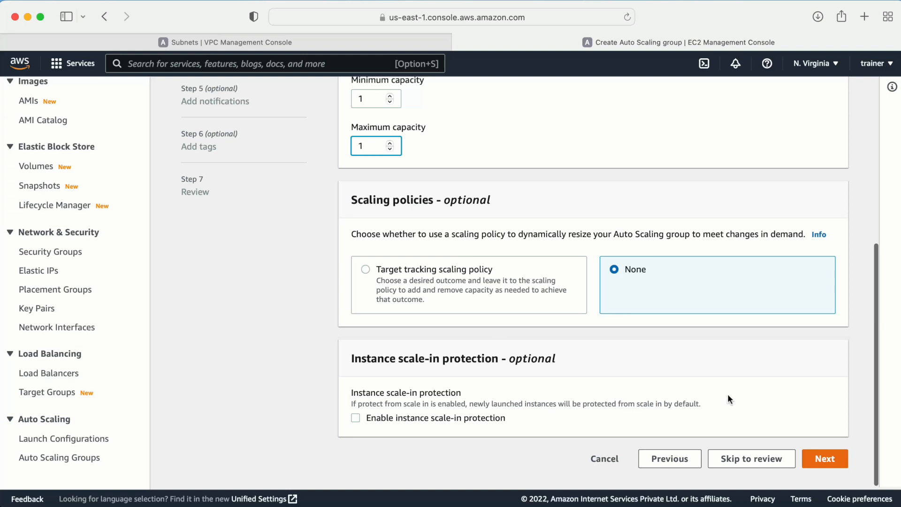
- Skip notifications and add the tag Name = WebTierMachine
left_click(819, 457)
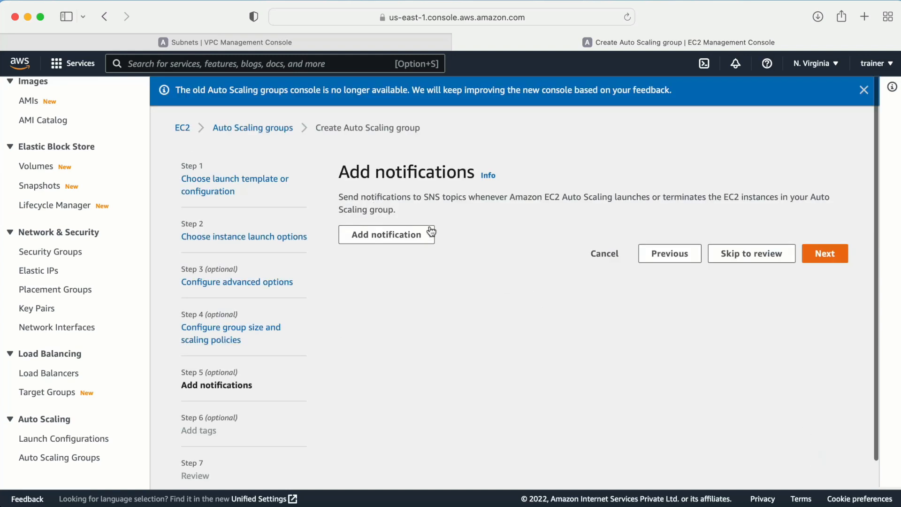
left_click(825, 253)
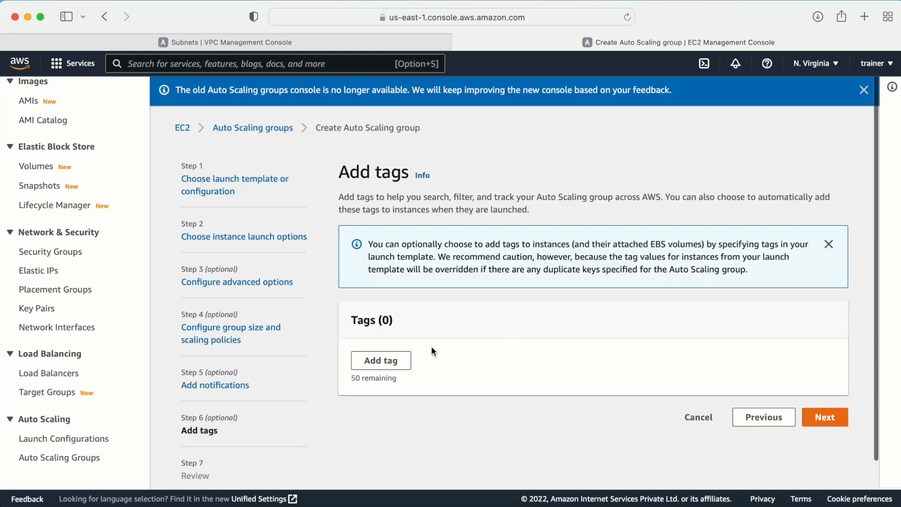
left_click(386, 367)
left_click(428, 373)
type("Name")
key("Tab")
type("W")
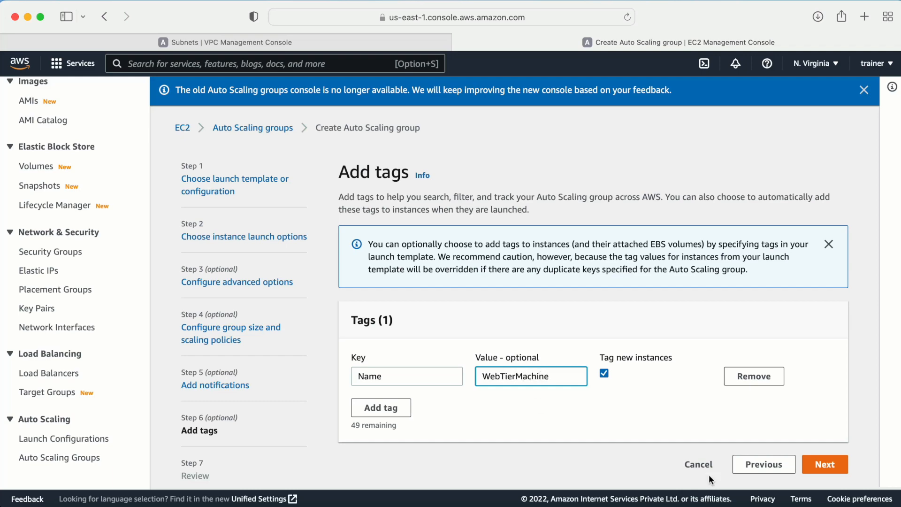
- Go to the review page and look over the Auto Scaling group settings
left_click(824, 464)
scroll(798, 405, "down", 10)
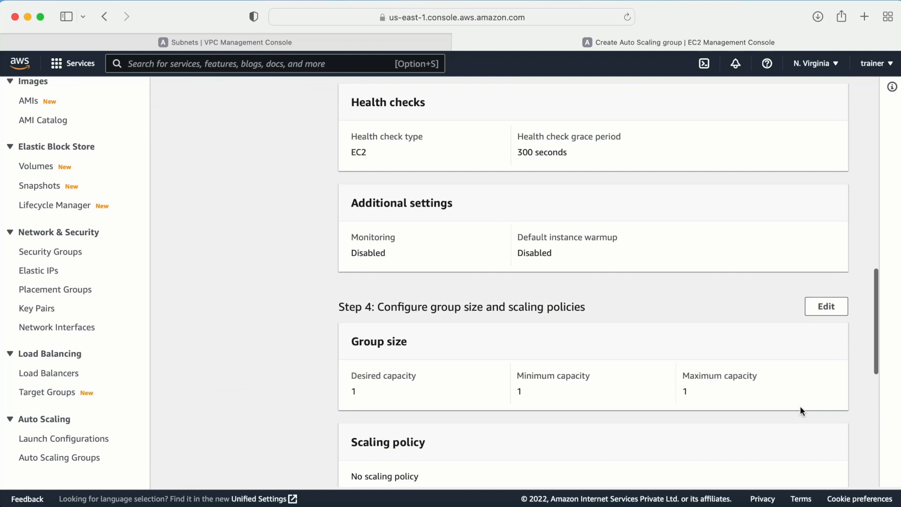
scroll(827, 448, "down", 6)
- Create the asg-3tierapplication Auto Scaling group and select it to view its details
left_click(779, 450)
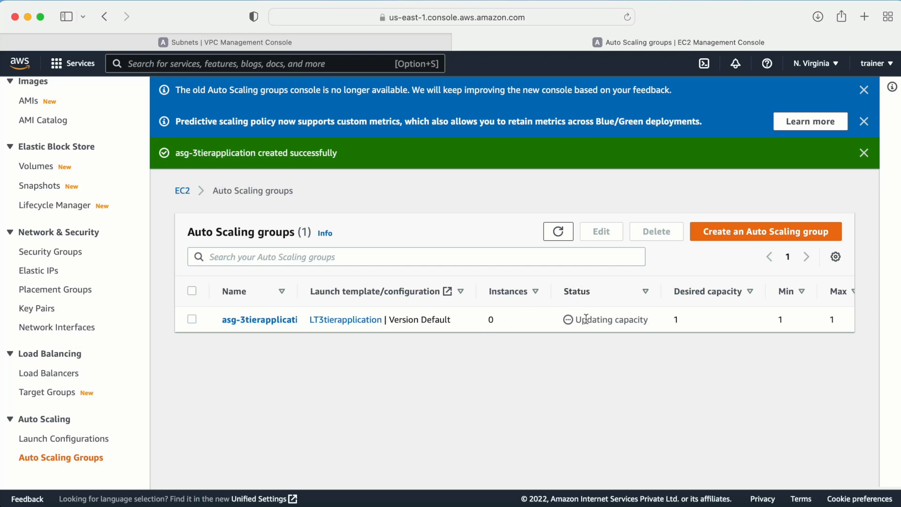
left_click_drag(581, 320, 638, 321)
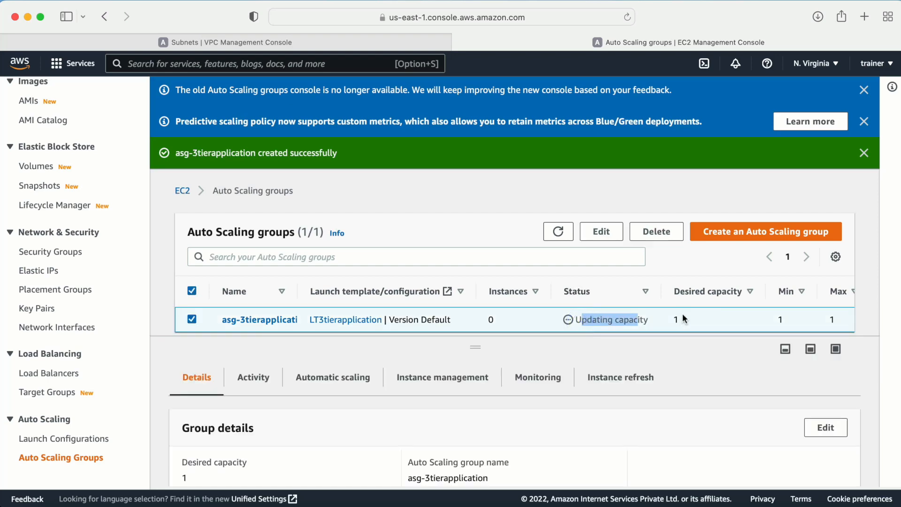
left_click(629, 347)
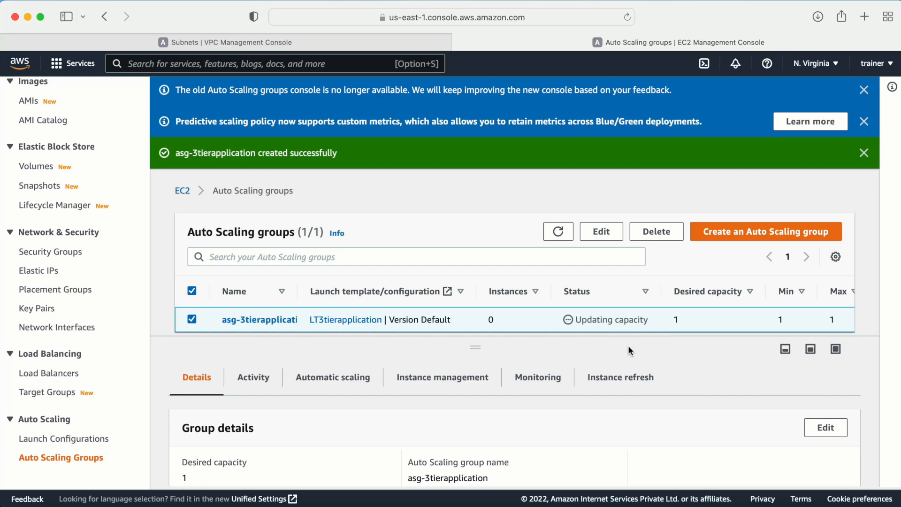
- Dismiss both info banners and bring up the link menu for Instances in the sidebar
left_click(864, 90)
left_click(866, 91)
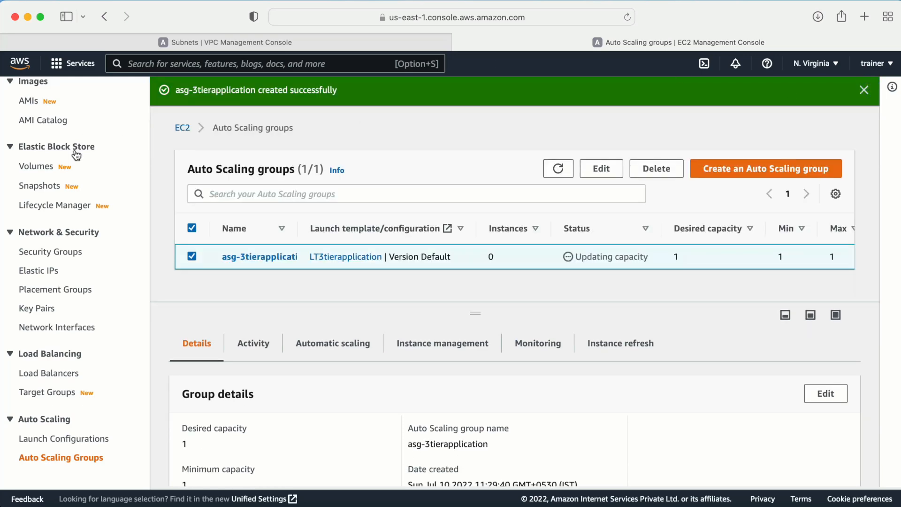
scroll(59, 189, "up", 6)
right_click(38, 165)
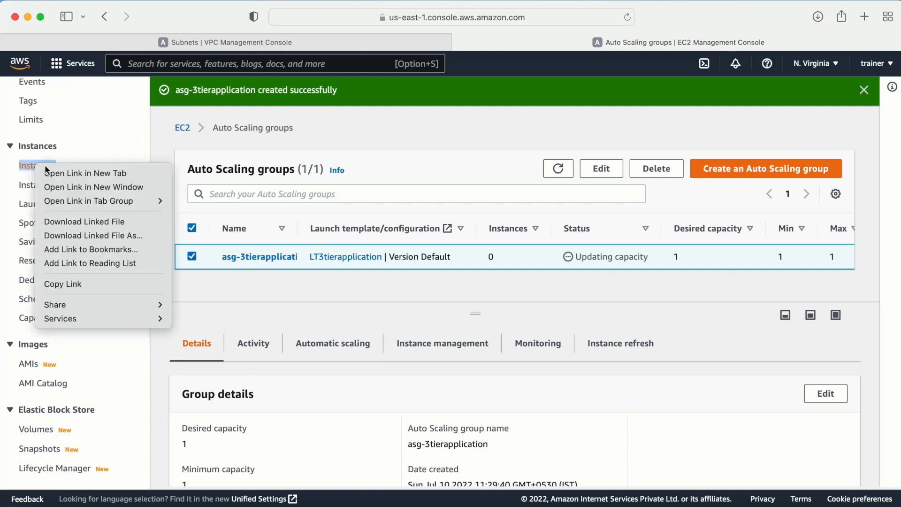
- Open the Instances list in a new tab and select the WebTierMachine instance
left_click(53, 173)
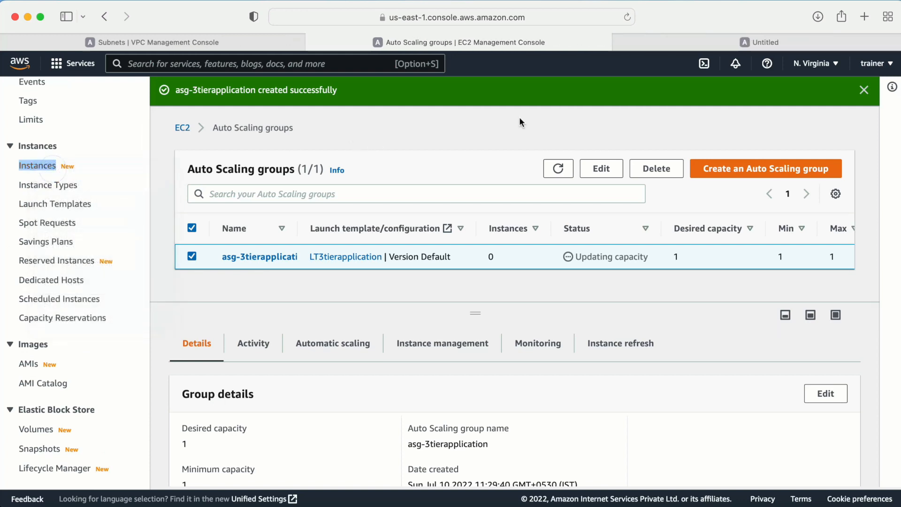
left_click(704, 40)
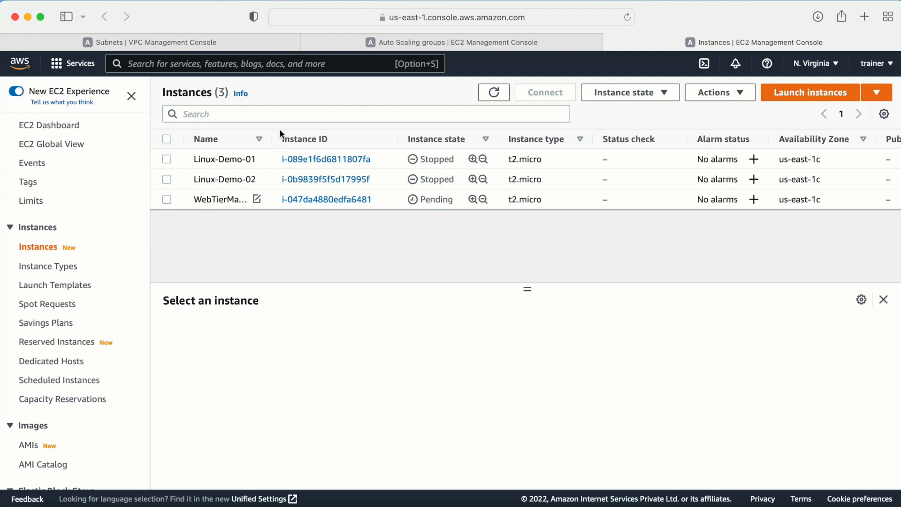
left_click_drag(272, 137, 338, 140)
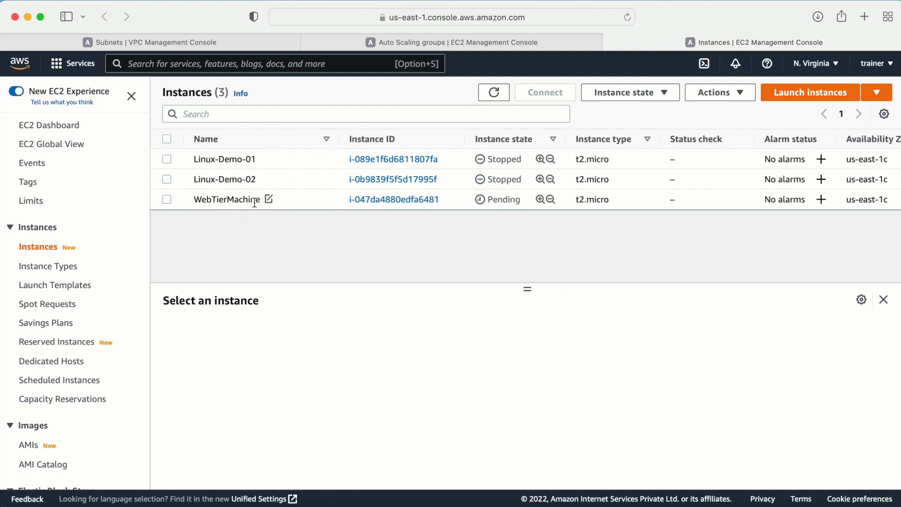
left_click(165, 201)
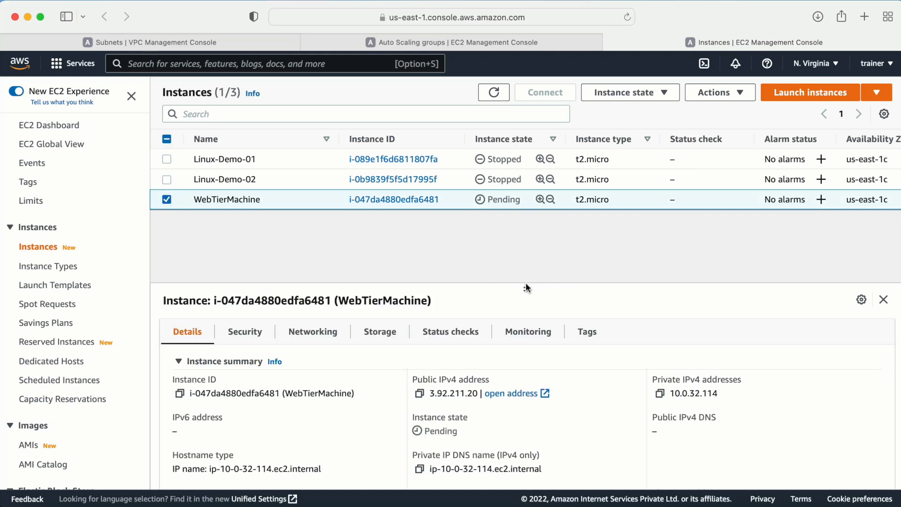
left_click_drag(525, 277, 521, 240)
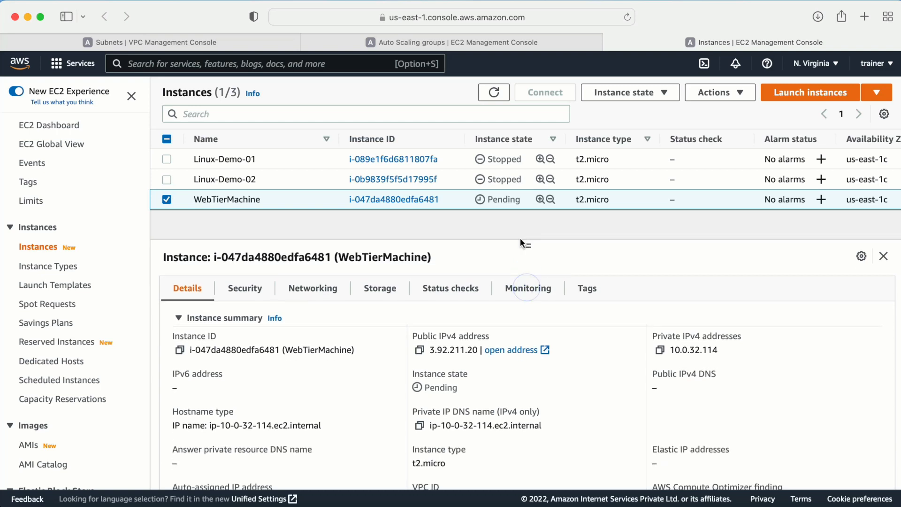
- Review WebTierMachine's security group rules and networking details
left_click(239, 290)
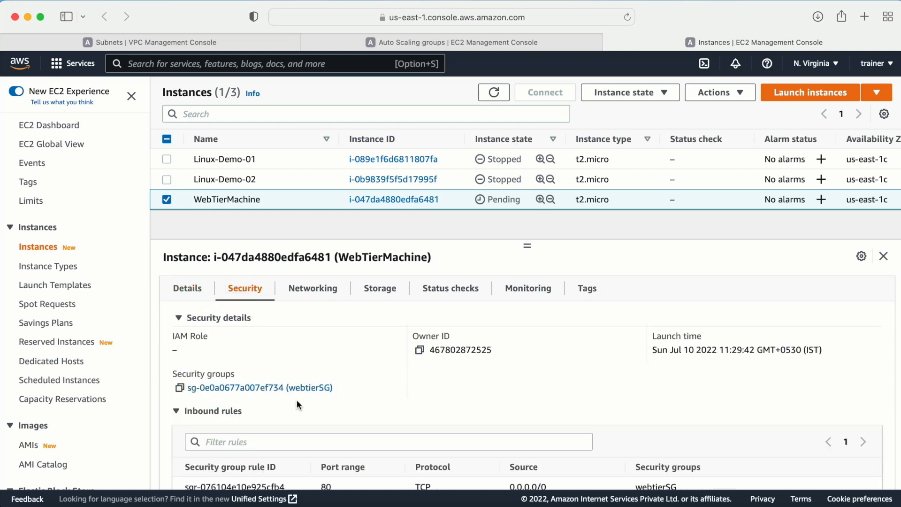
scroll(297, 399, "down", 1)
scroll(264, 373, "down", 2)
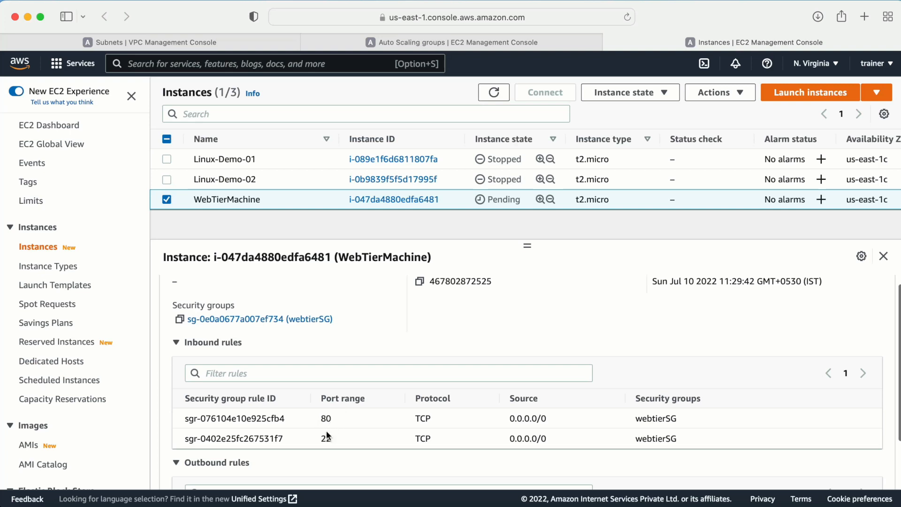
scroll(342, 438, "up", 3)
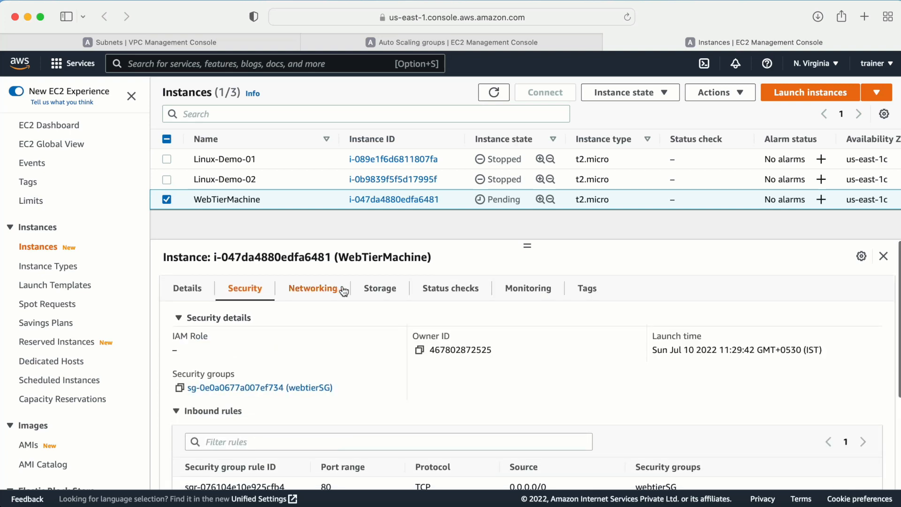
left_click(284, 288)
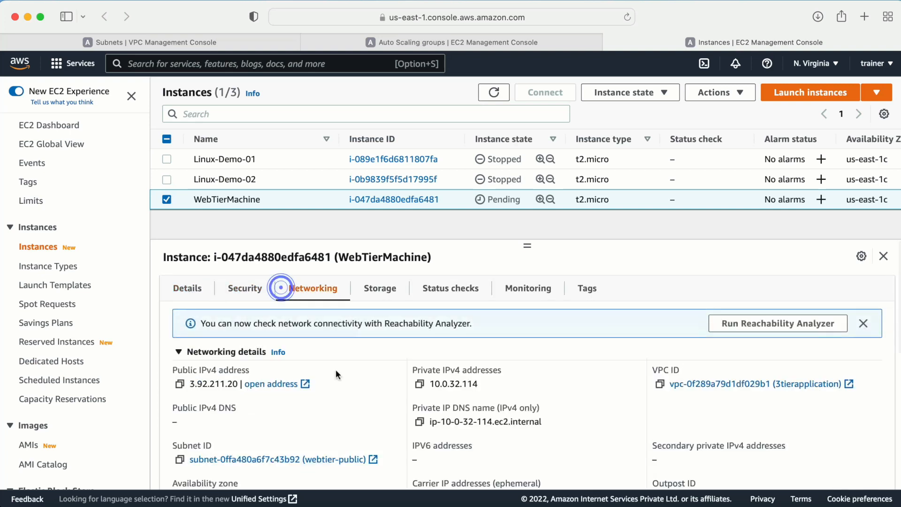
scroll(356, 421, "down", 5)
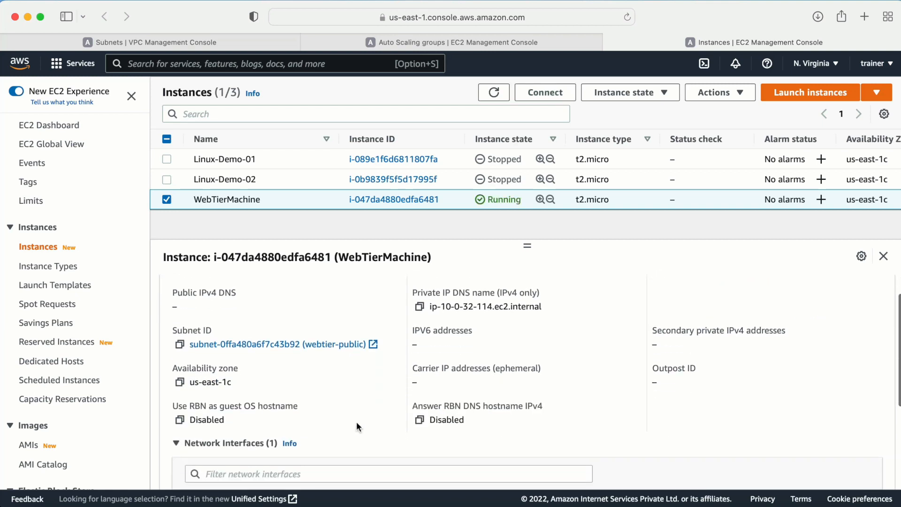
scroll(274, 396, "up", 2)
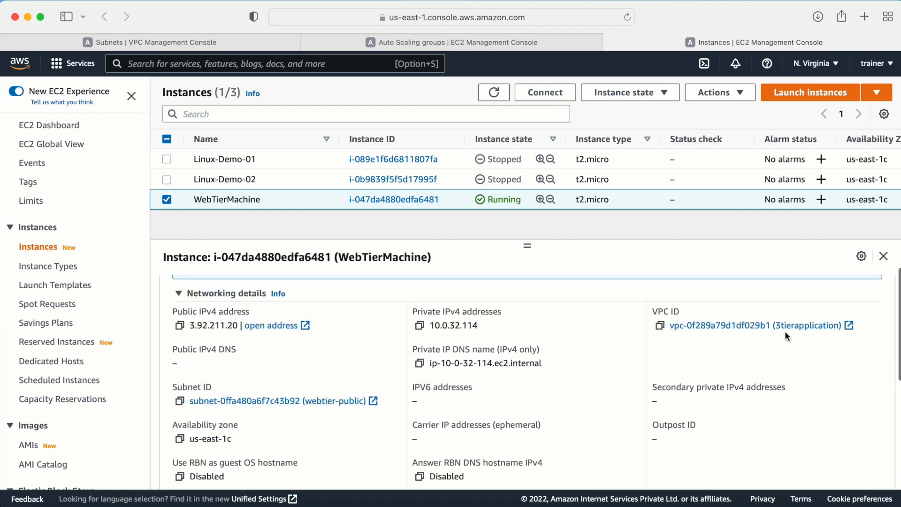
scroll(394, 322, "up", 2)
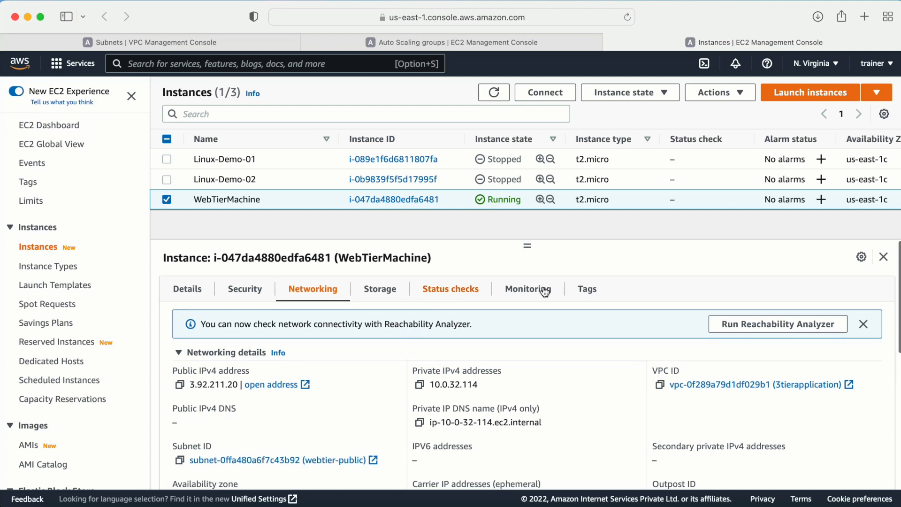
- Check WebTierMachine's tags for launch template version and asg-3tierapplication, then refresh and return to Auto Scaling groups
left_click(584, 288)
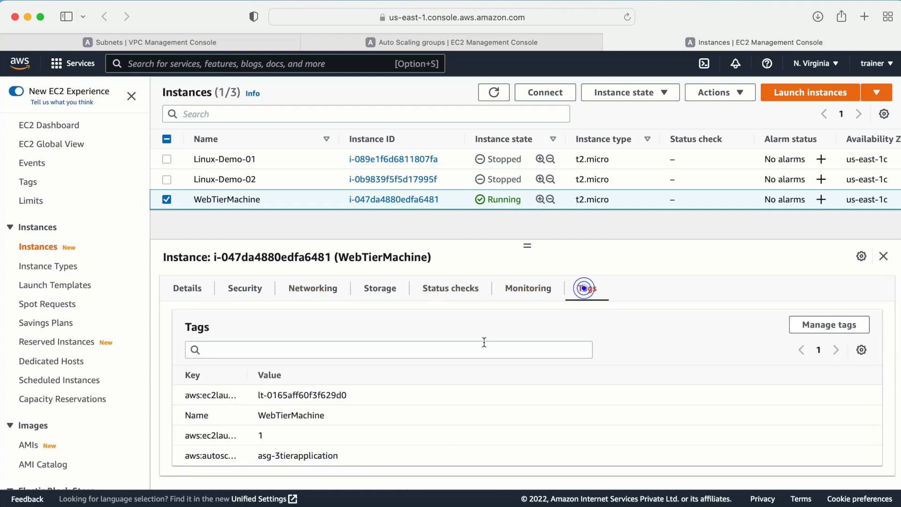
left_click(248, 377)
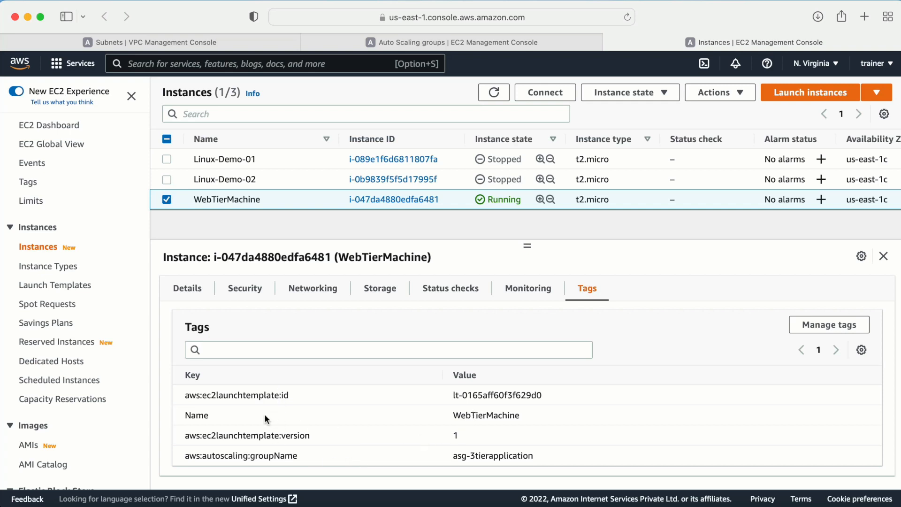
left_click_drag(488, 435, 508, 409)
left_click(454, 405)
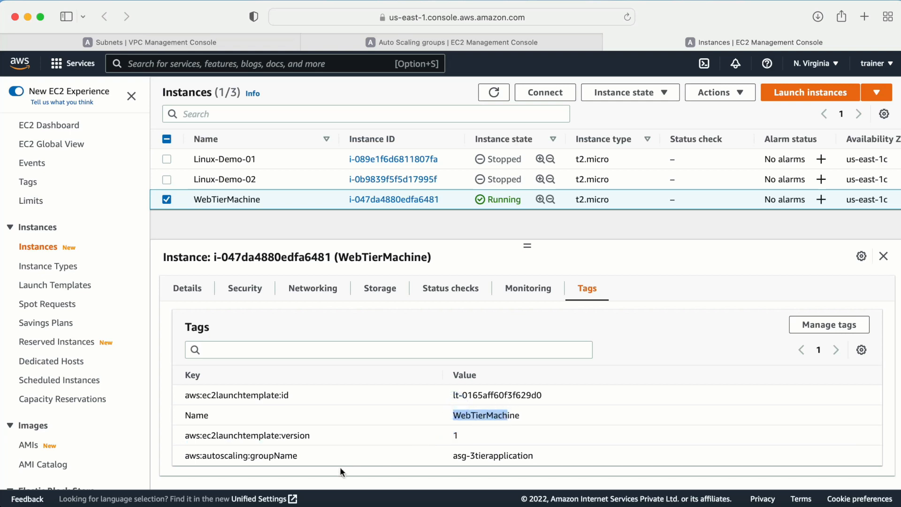
left_click_drag(195, 459, 525, 457)
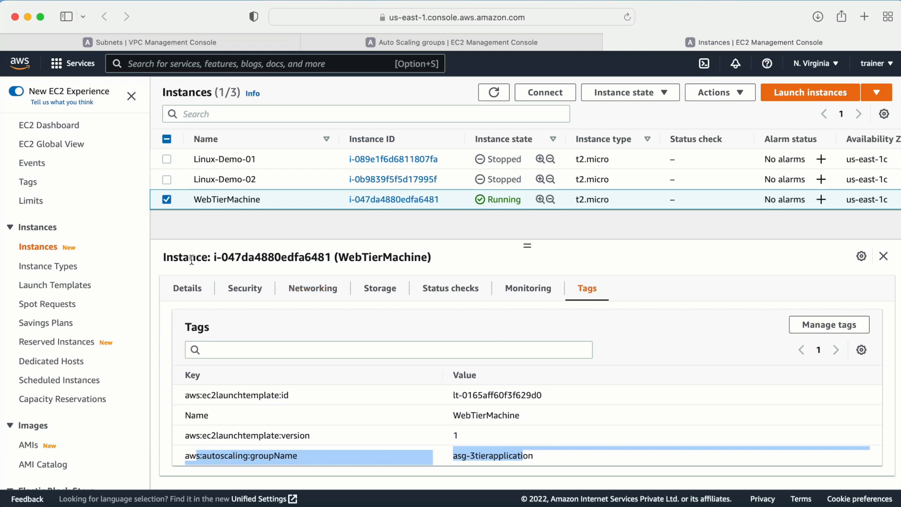
left_click(178, 288)
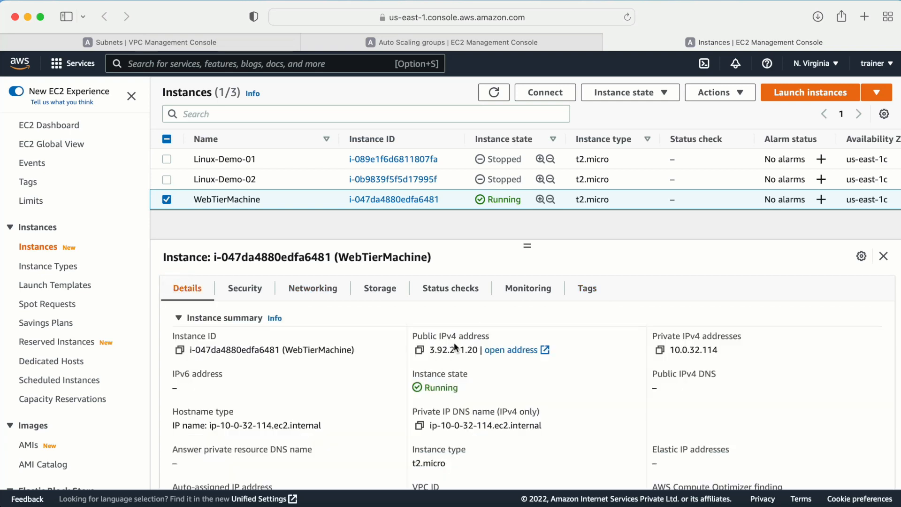
left_click(494, 92)
left_click(417, 46)
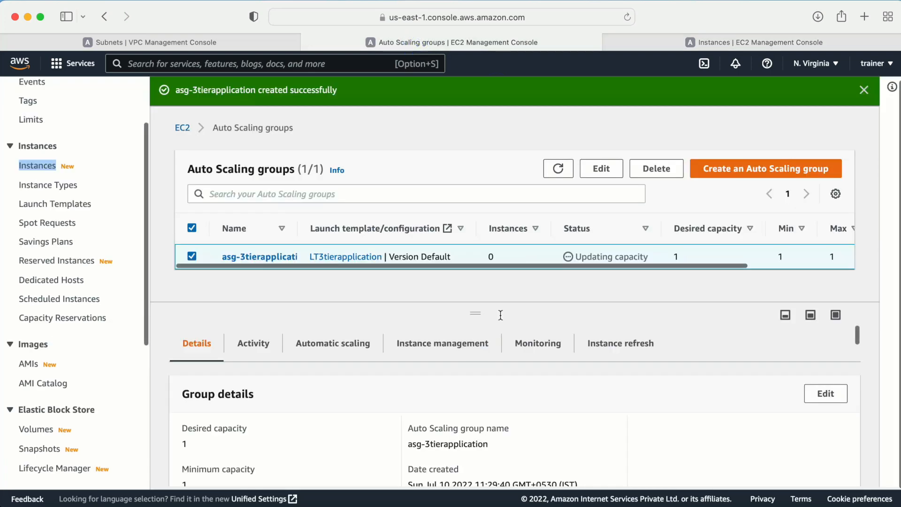
- Refresh asg-3tierapplication and check its Activity history for the instance launch
left_click(558, 168)
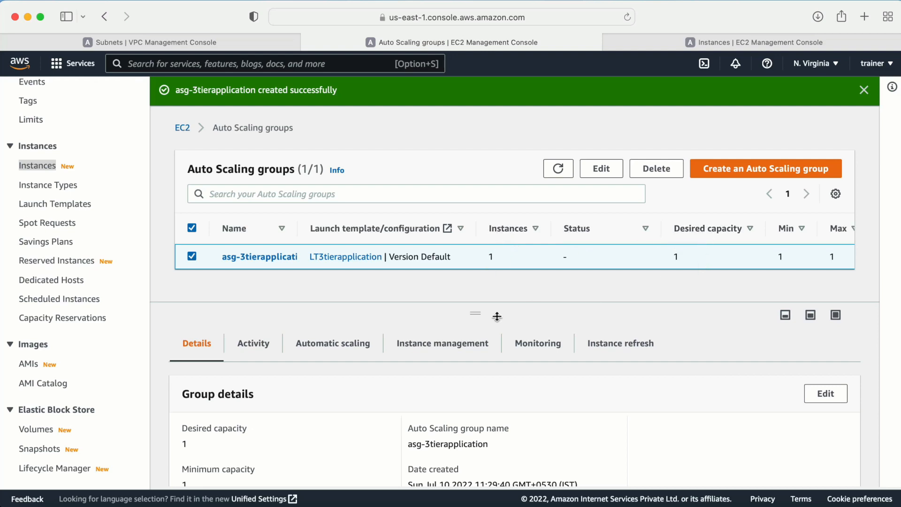
left_click(250, 344)
scroll(431, 364, "down", 5)
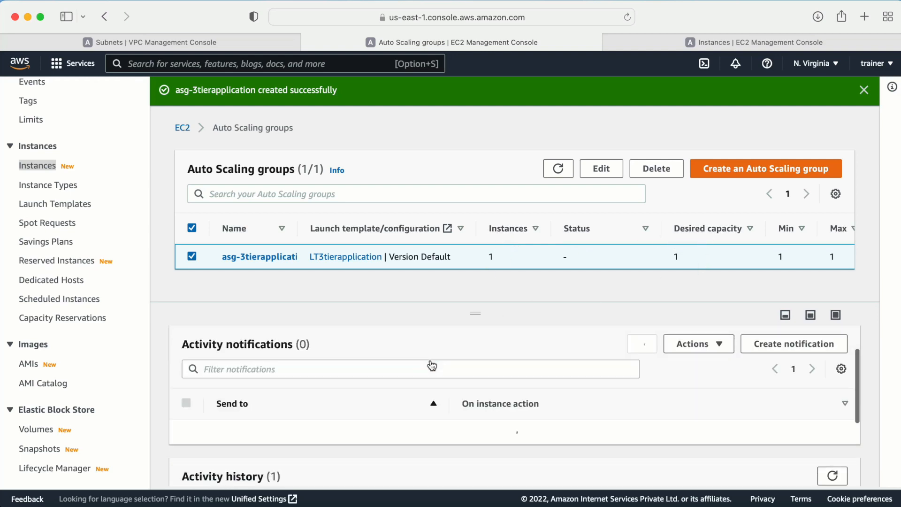
scroll(430, 359, "down", 2)
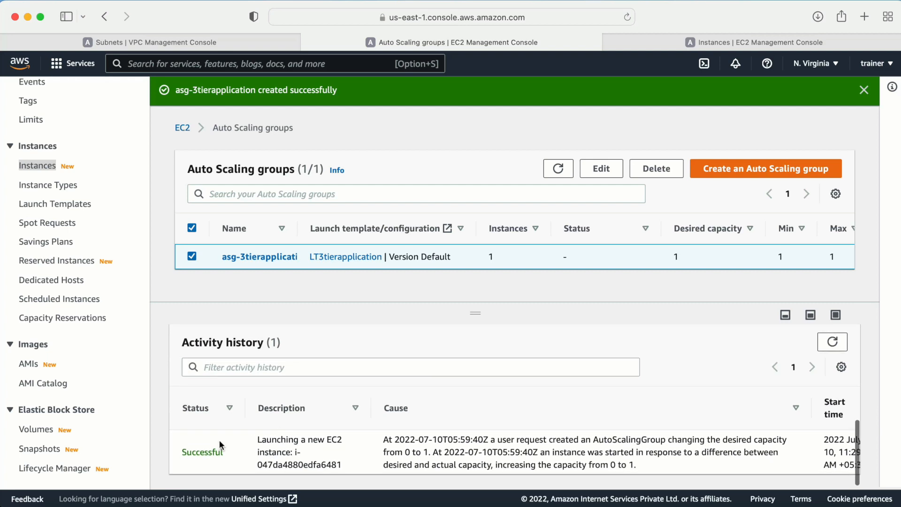
scroll(300, 460, "up", 6)
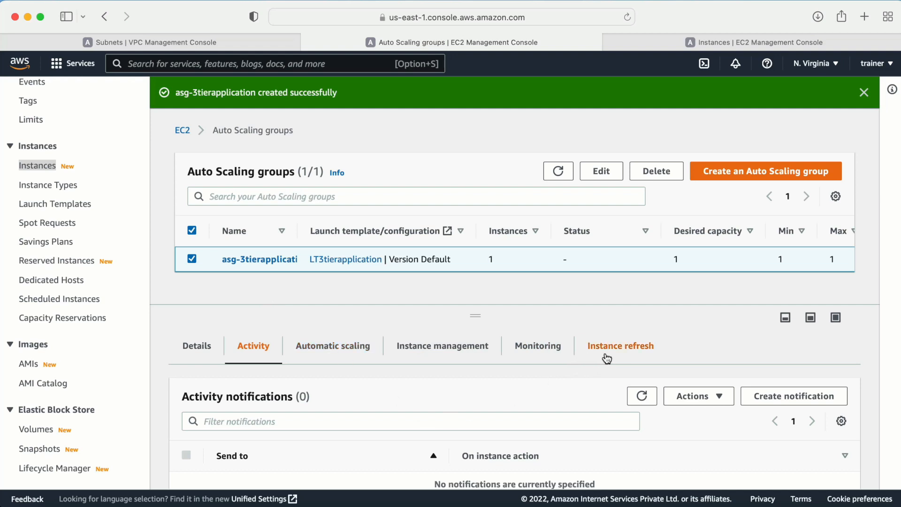
- Reload the groups list to confirm 1 instance, then go to Launch templates
left_click(558, 171)
scroll(134, 324, "down", 6)
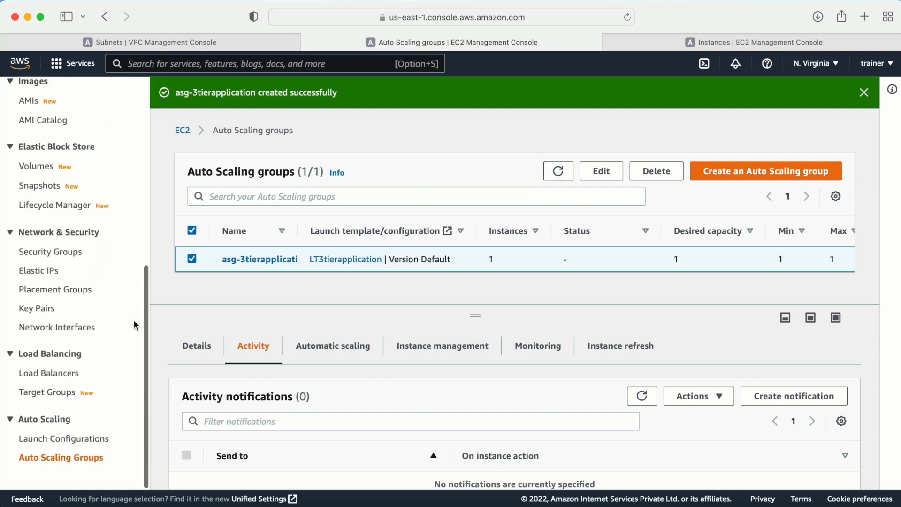
scroll(71, 267, "up", 4)
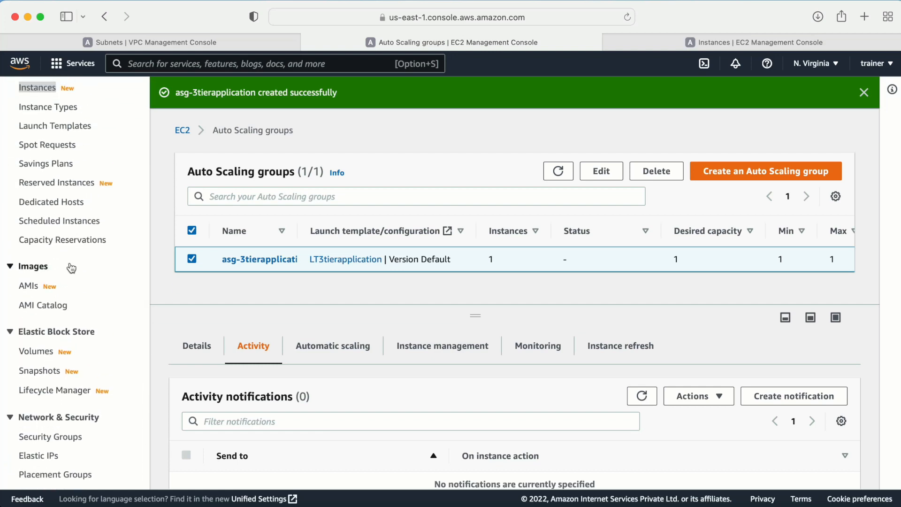
scroll(77, 240, "up", 4)
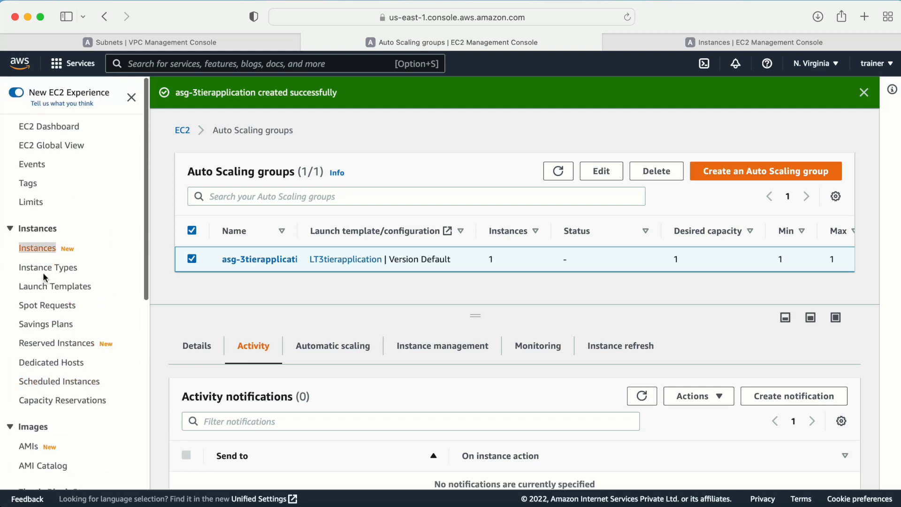
left_click(40, 287)
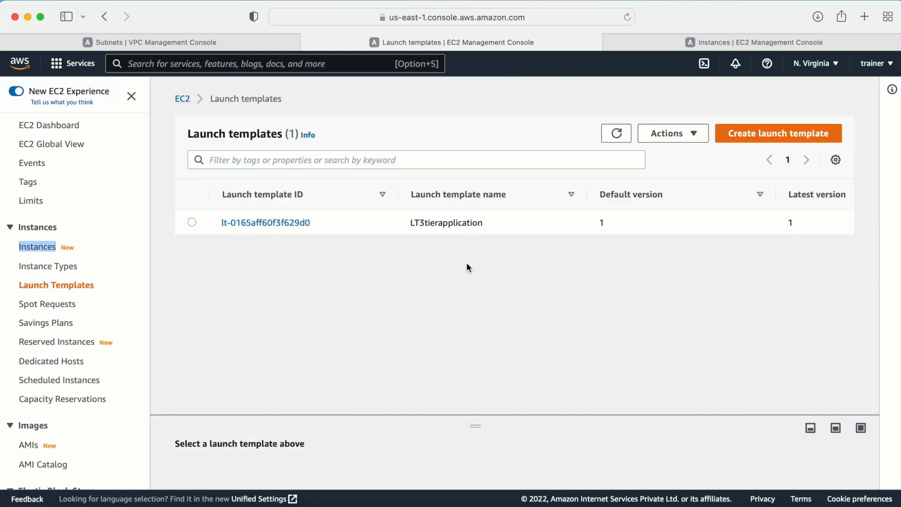
- Start a new launch template named application-3tier with Auto Scaling guidance enabled
left_click(753, 136)
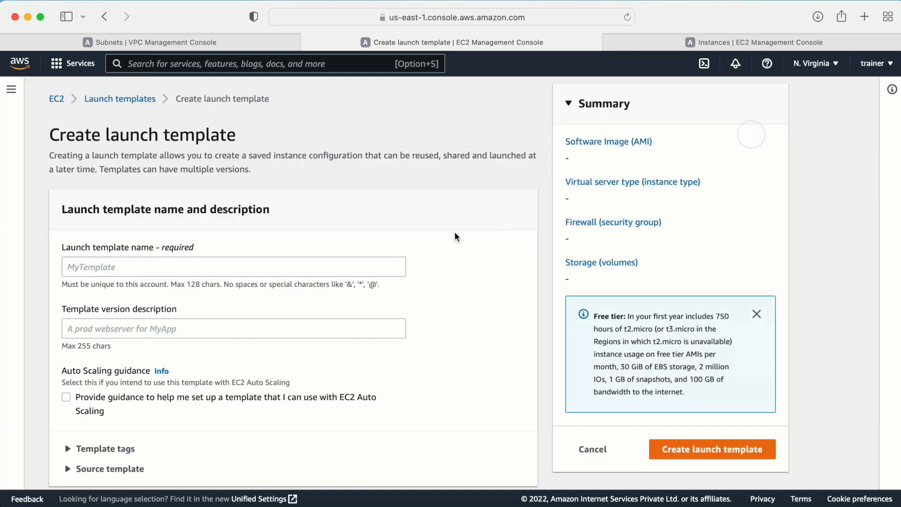
left_click(108, 265)
type("application-3t")
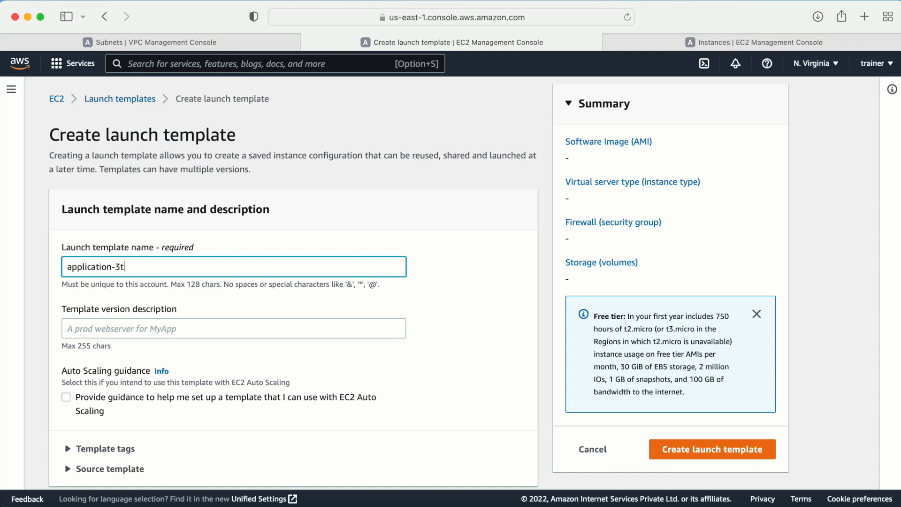
type("ierapplicatio")
scroll(105, 288, "down", 5)
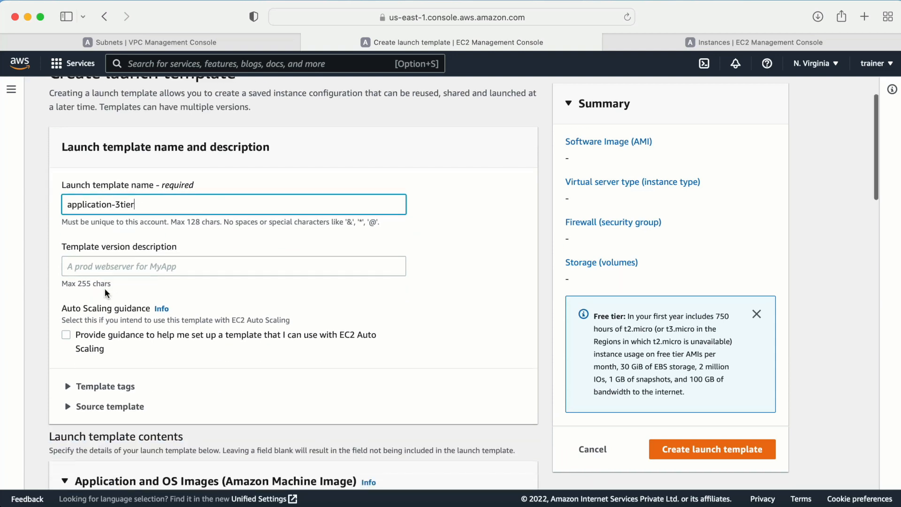
left_click(64, 180)
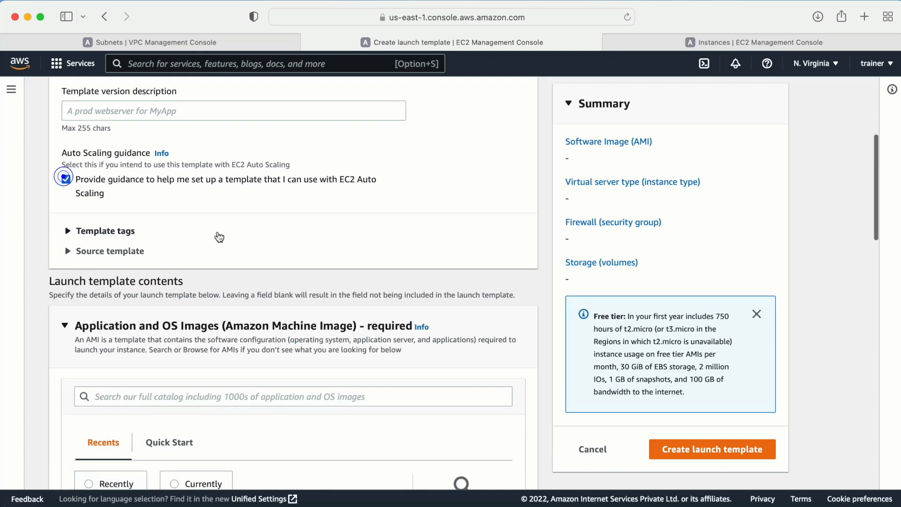
scroll(218, 236, "down", 4)
- Choose the Amazon Linux 2 AMI, instance type t2.micro and key pair ssmdemo
left_click(430, 341)
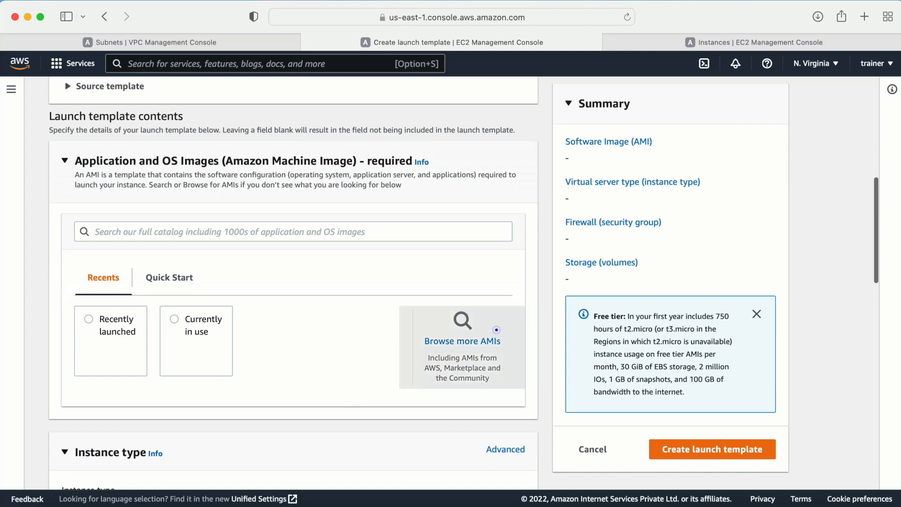
left_click(791, 333)
scroll(286, 319, "down", 7)
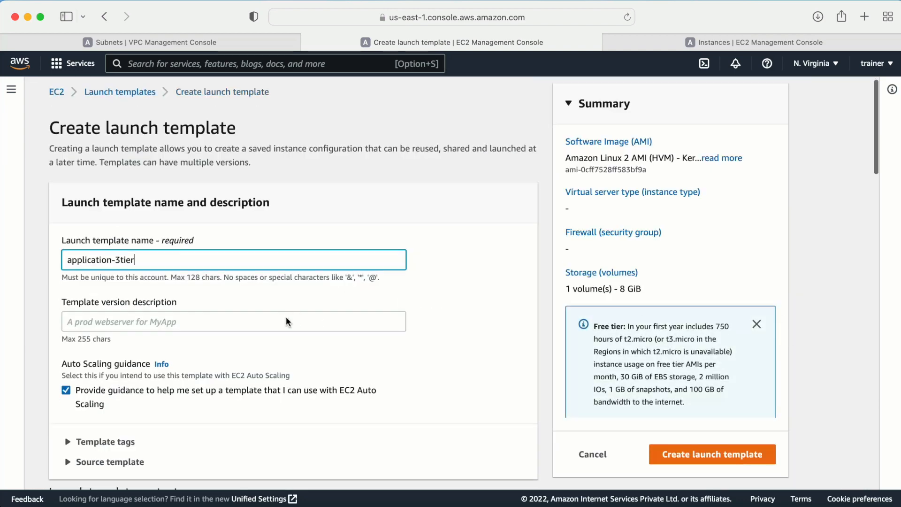
scroll(169, 273, "down", 10)
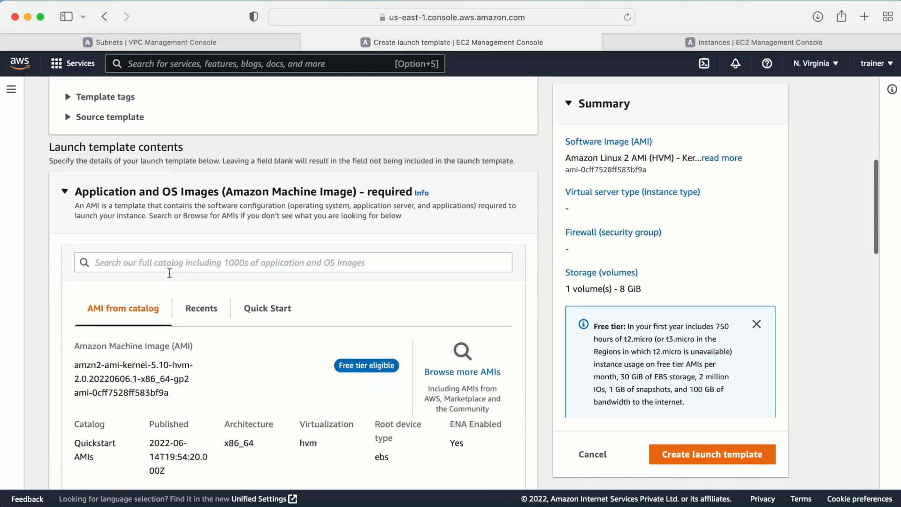
left_click(133, 224)
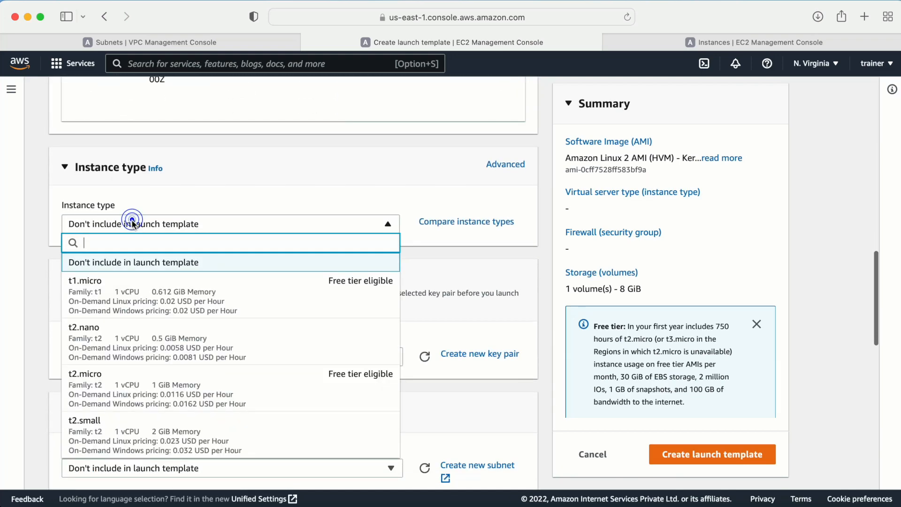
left_click(83, 374)
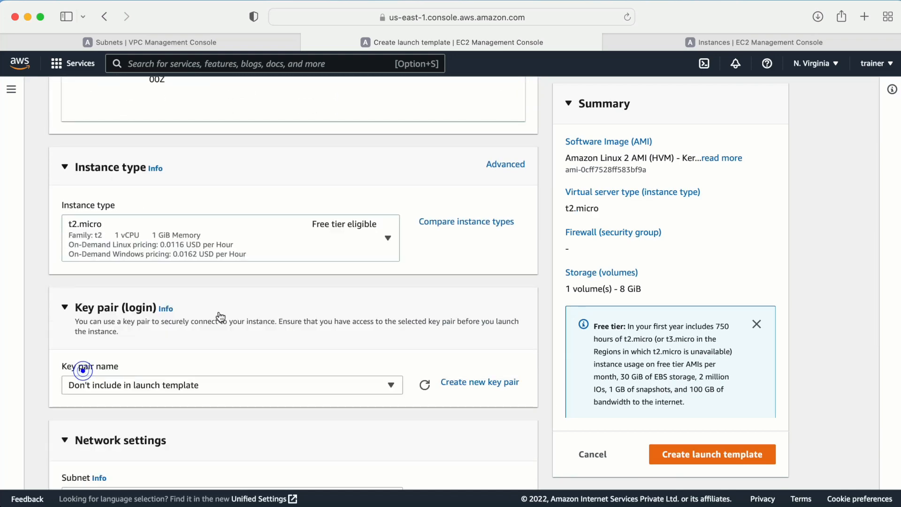
scroll(217, 315, "down", 2)
left_click(201, 282)
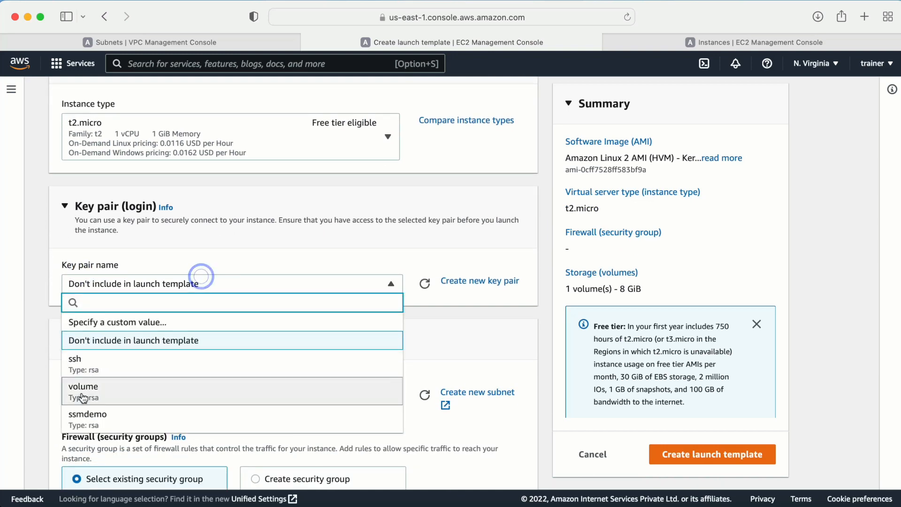
left_click(84, 419)
scroll(205, 312, "down", 5)
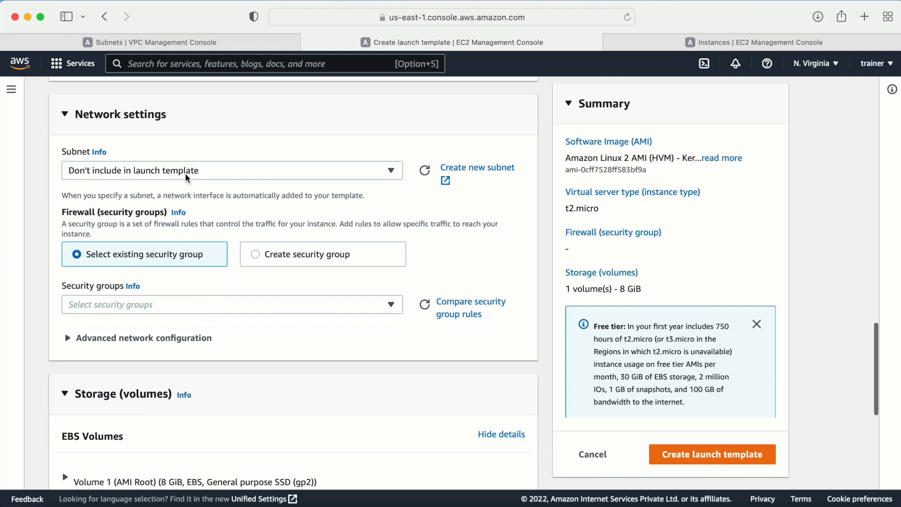
- Create security group applicationSG ('allow ssh, http, mysql connectivity') in the 3tierapplication VPC and add a rule
left_click(301, 254)
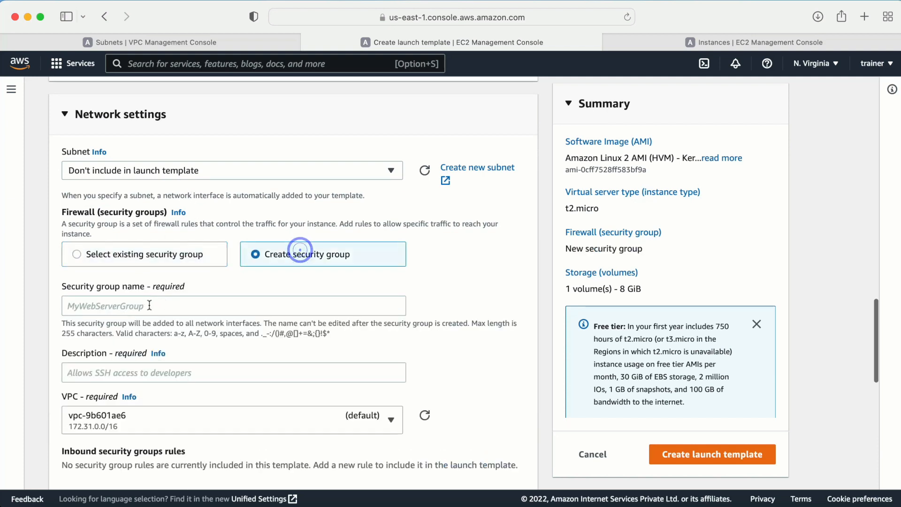
left_click(135, 306)
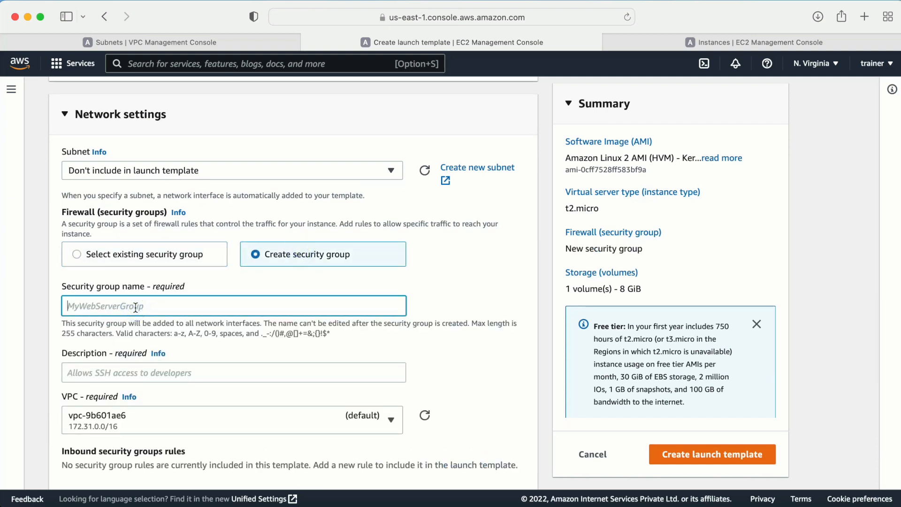
type("applicationSG")
scroll(125, 312, "down", 3)
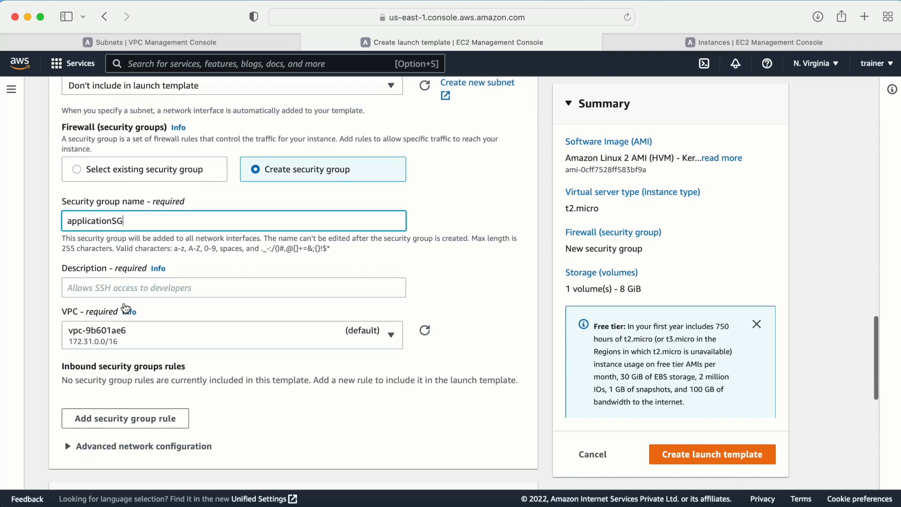
left_click(82, 284)
type("allow ssh, http, mysql conne")
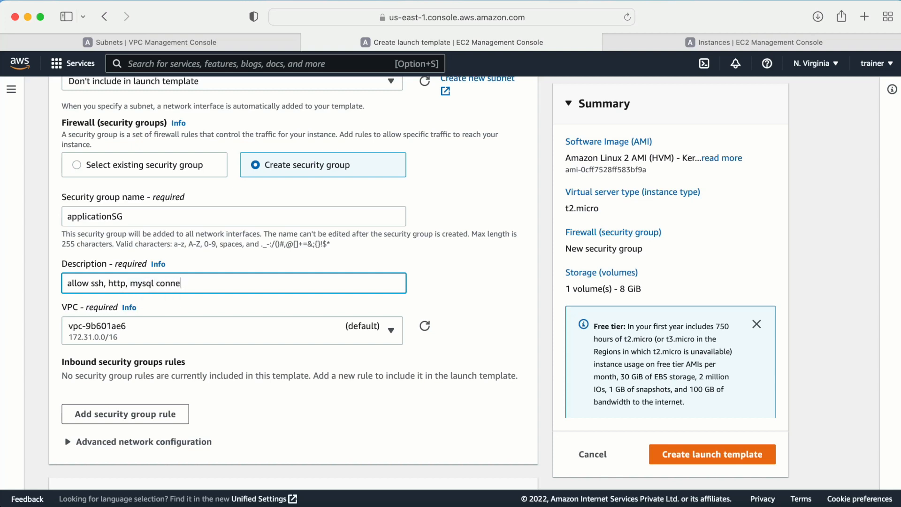
scroll(141, 324, "down", 4)
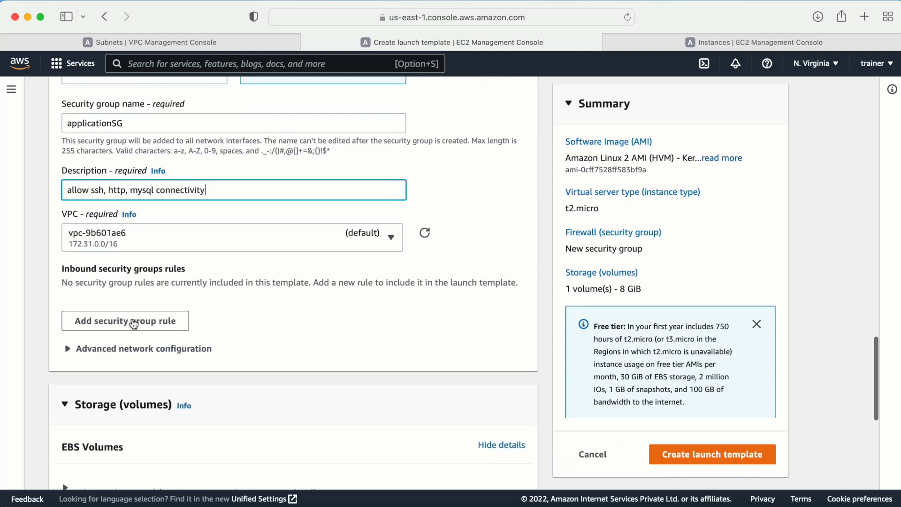
left_click(170, 237)
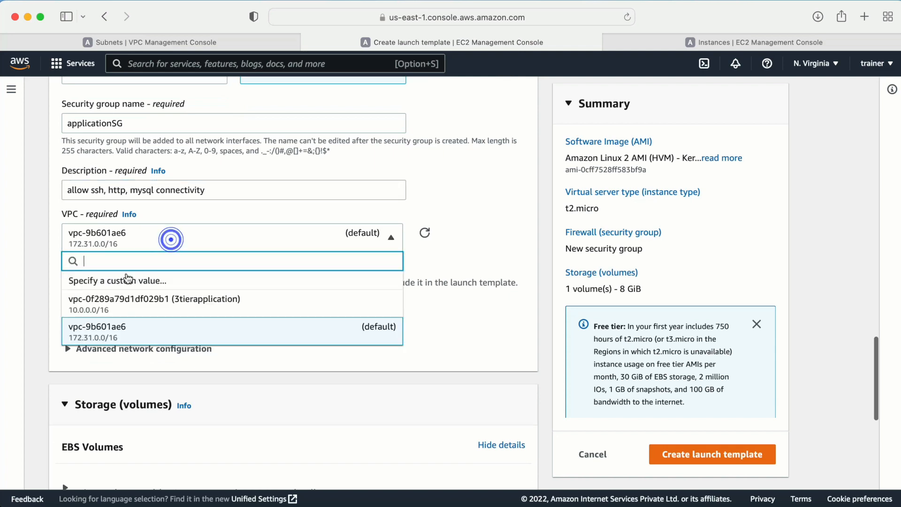
left_click(113, 299)
left_click(158, 322)
- Set rule 1 to MYSQL/Aurora from 0.0.0.0/0
scroll(212, 321, "down", 5)
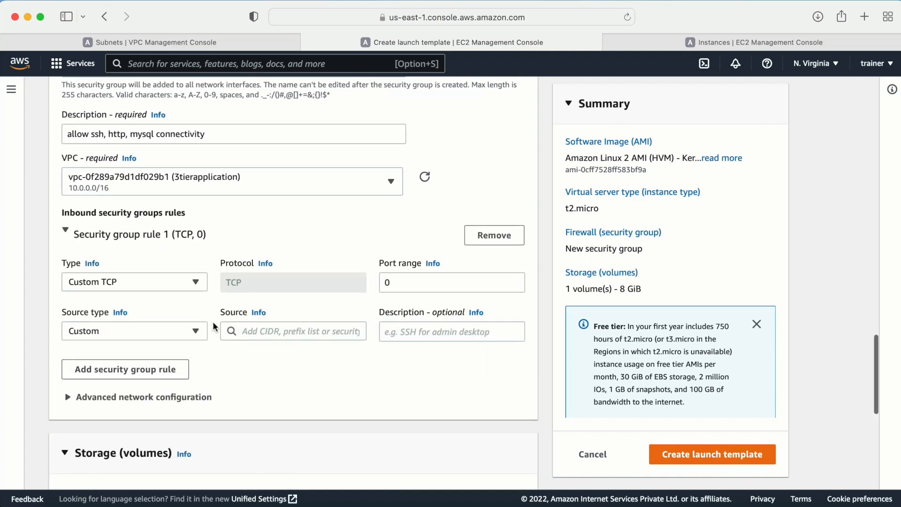
left_click(143, 215)
scroll(136, 281, "down", 8)
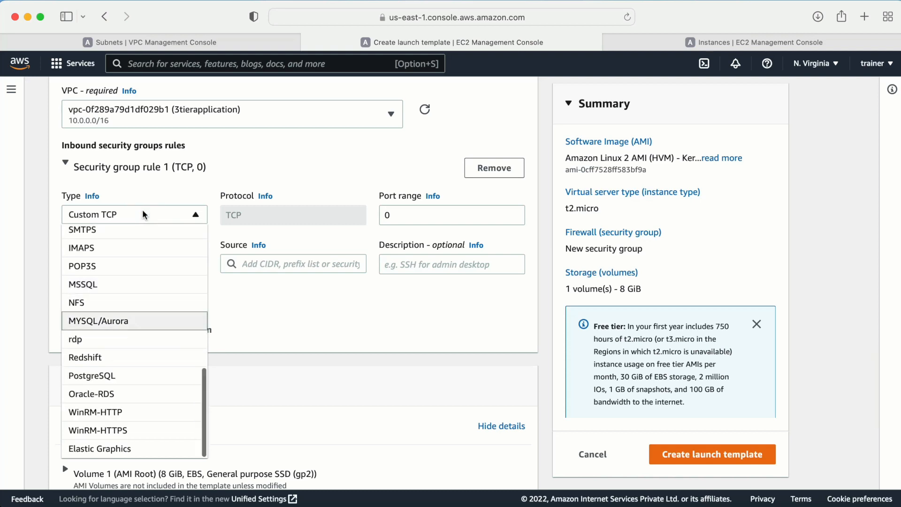
left_click(112, 329)
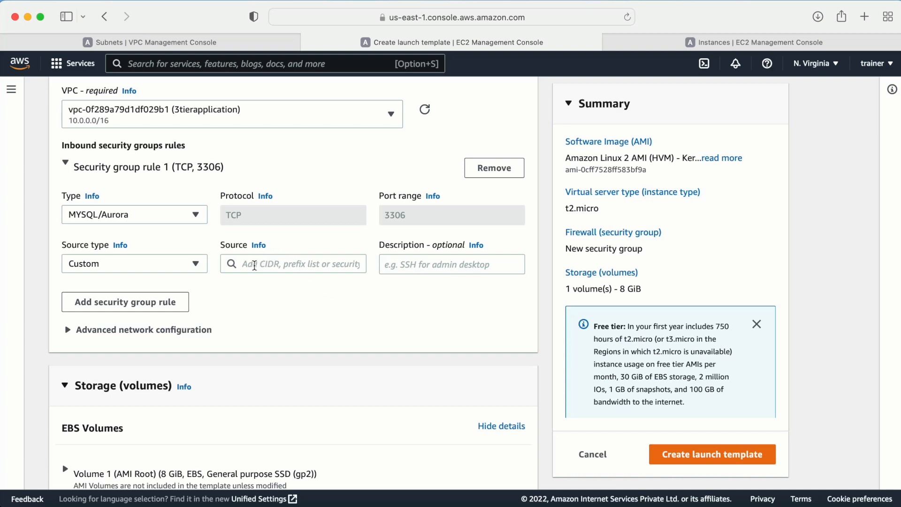
left_click(255, 266)
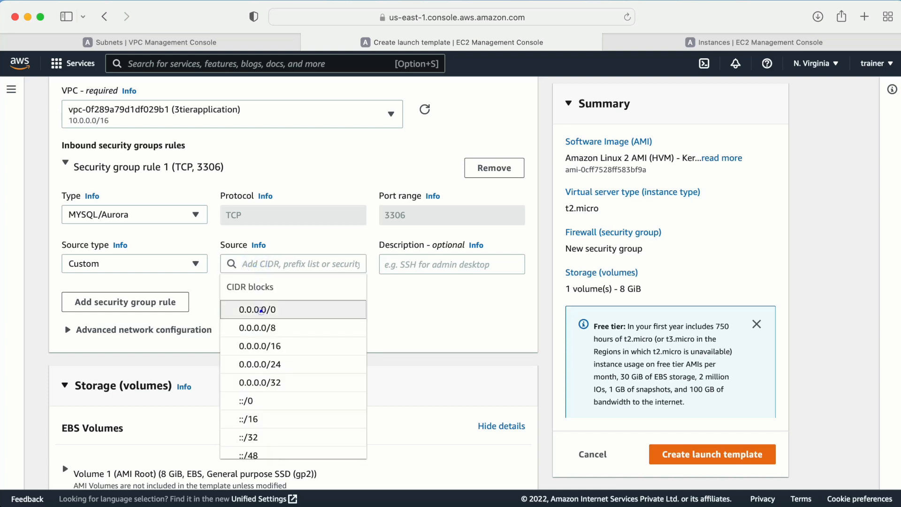
left_click(255, 305)
scroll(218, 330, "down", 1)
scroll(219, 330, "down", 2)
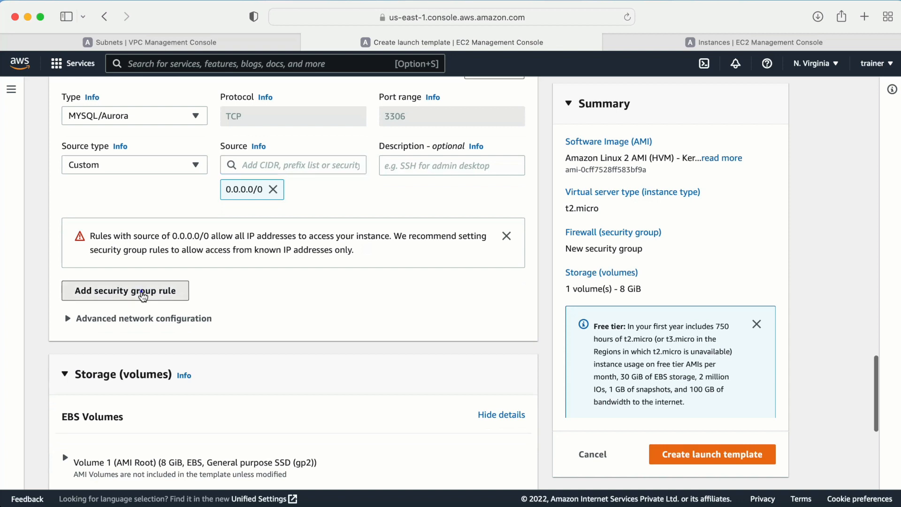
- Add rule 2 allowing ssh on port 22 from the webtierSG security group
left_click(134, 292)
left_click(114, 281)
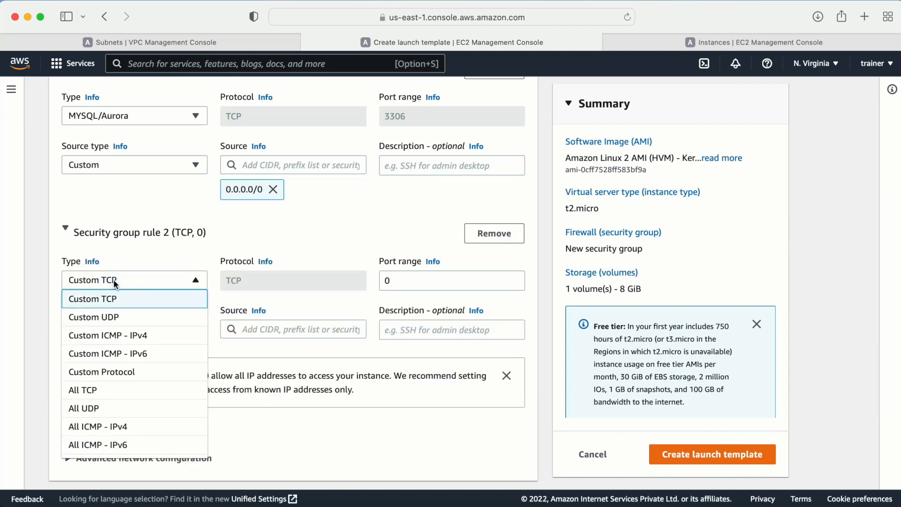
key("s")
left_click(89, 298)
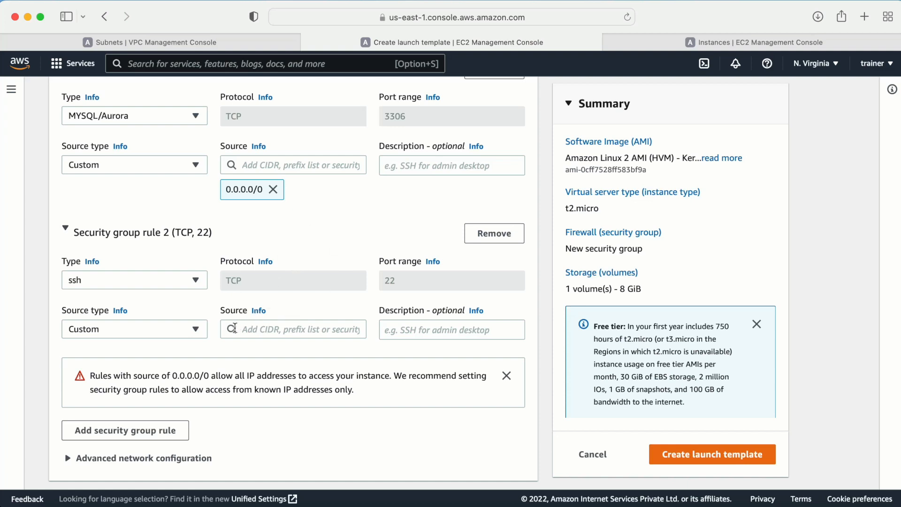
left_click(132, 324)
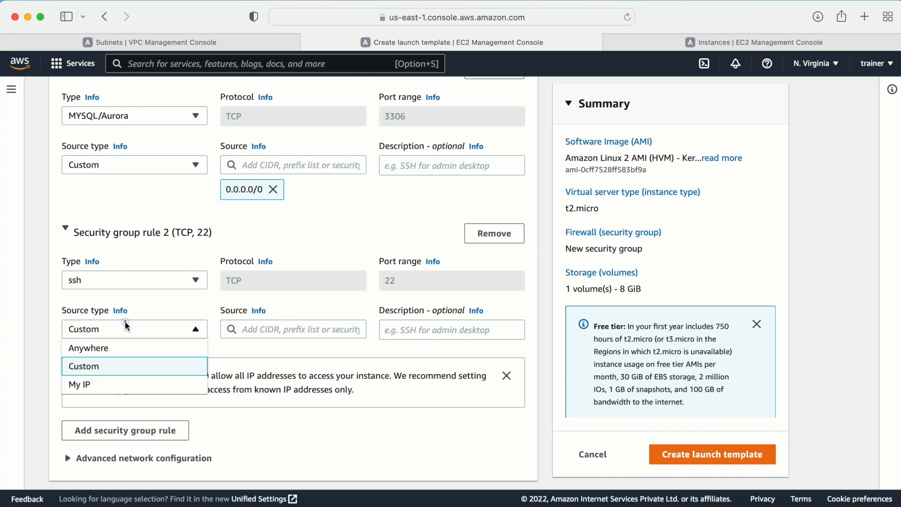
left_click(100, 364)
left_click(249, 330)
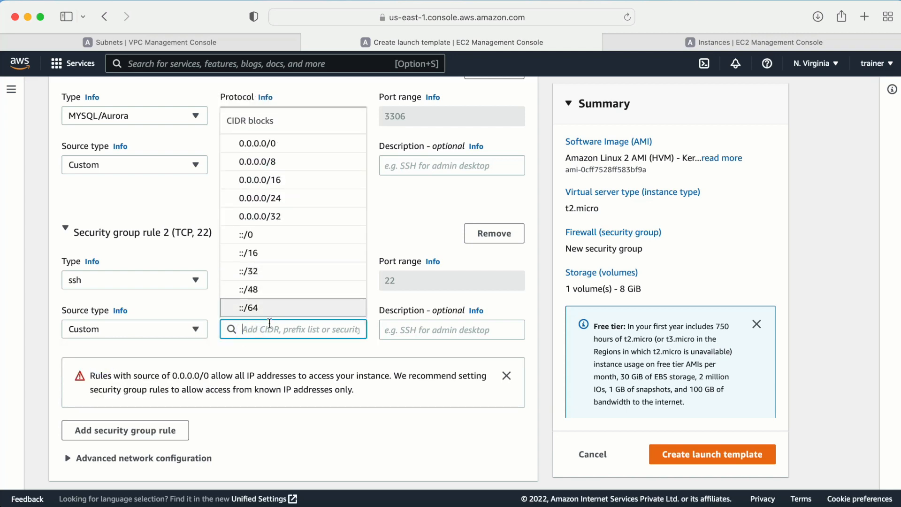
type("we")
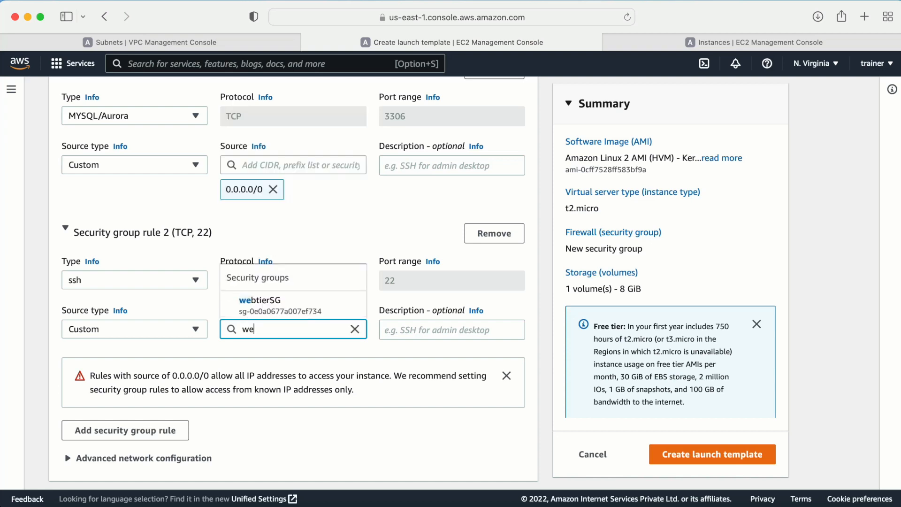
left_click(269, 387)
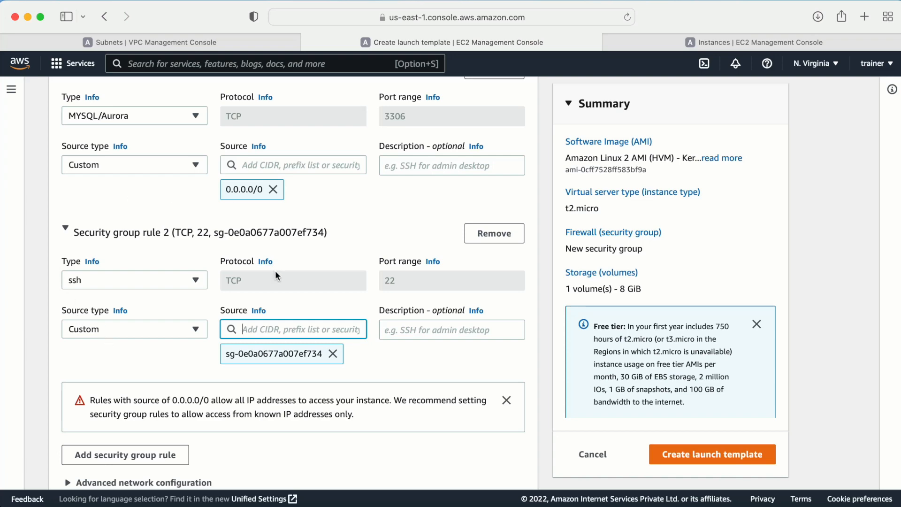
scroll(386, 228, "up", 2)
scroll(387, 235, "up", 2)
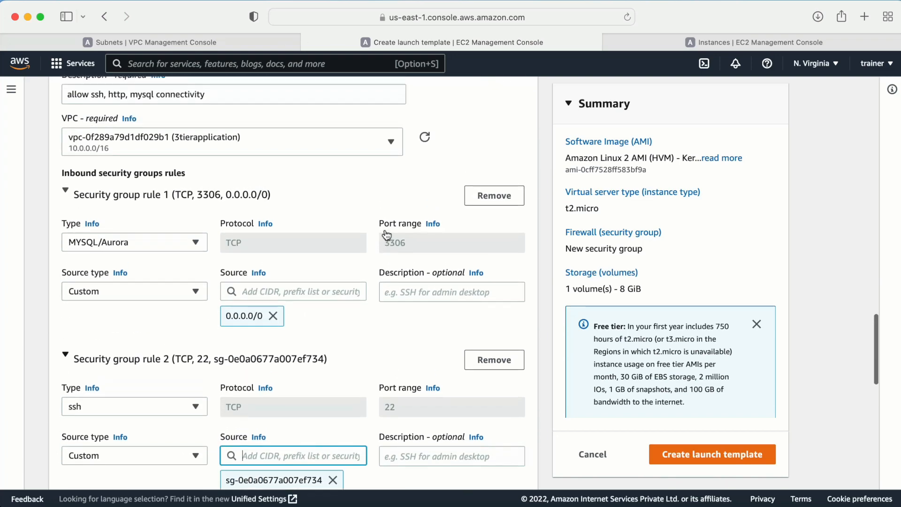
scroll(382, 235, "down", 4)
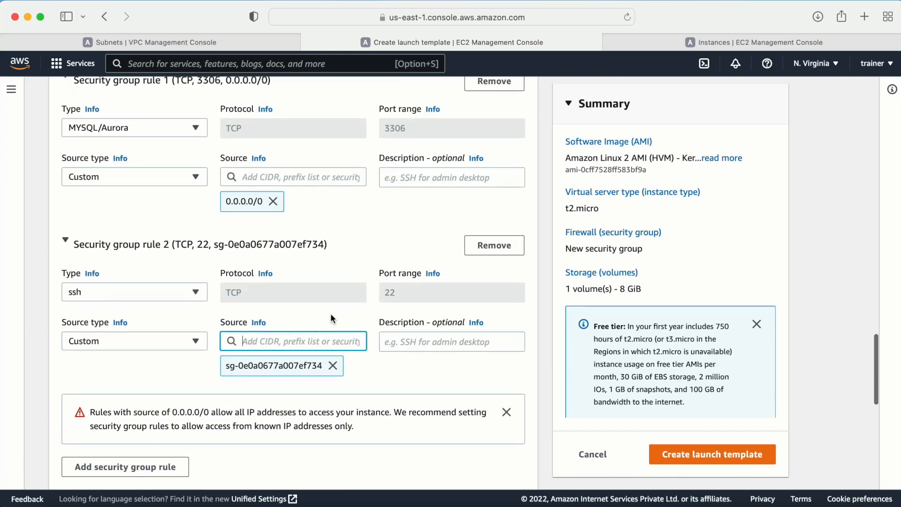
scroll(331, 318, "down", 5)
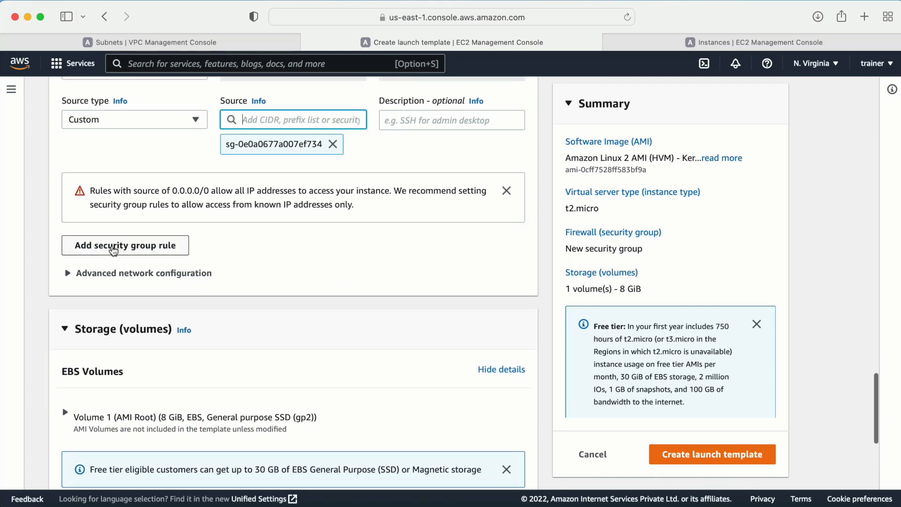
- Add rule 3 allowing HTTP on port 80 from 0.0.0.0/0
left_click(110, 252)
left_click(96, 233)
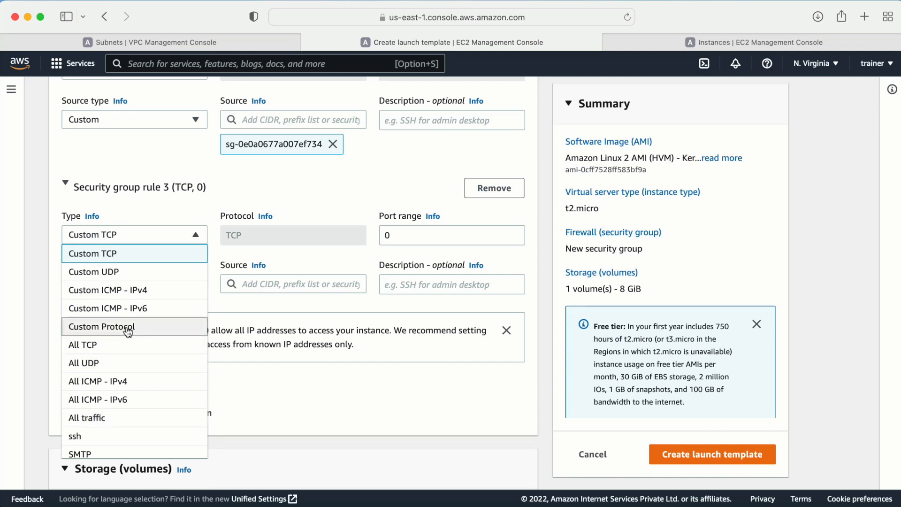
scroll(128, 331, "down", 5)
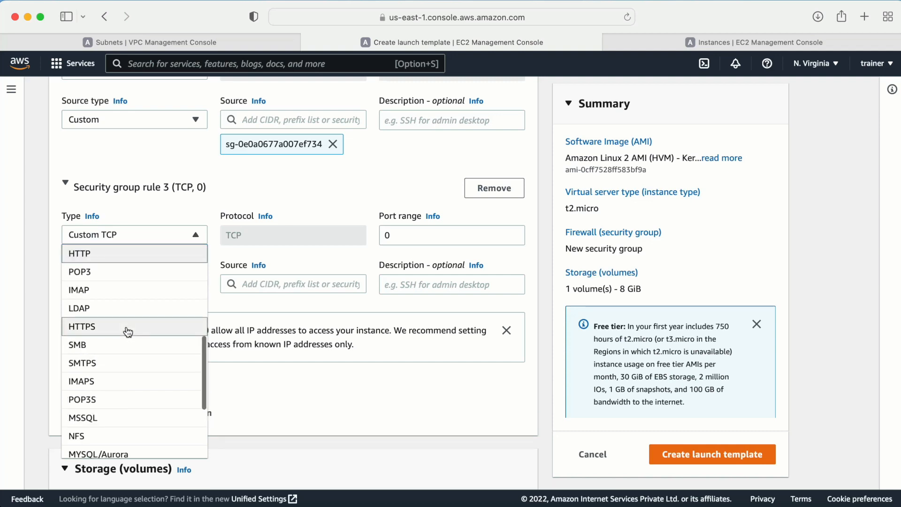
left_click(89, 261)
left_click(256, 285)
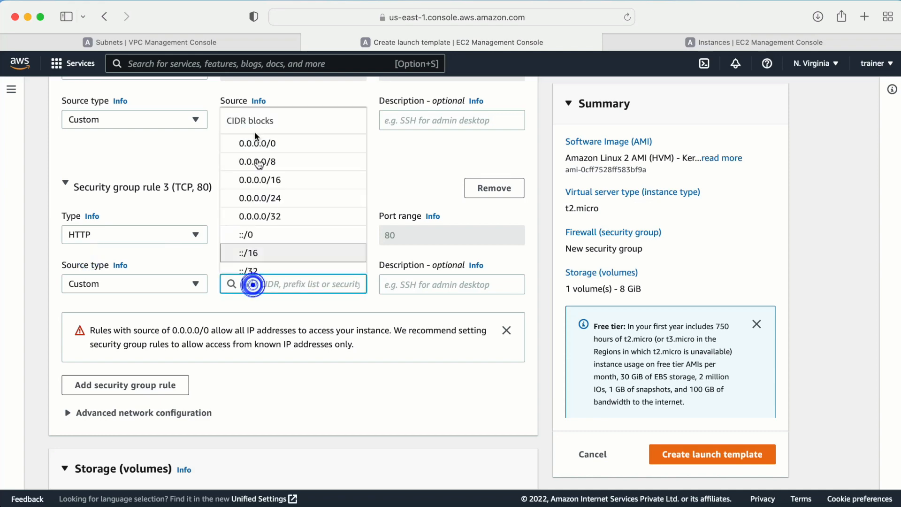
left_click(253, 147)
scroll(239, 318, "down", 7)
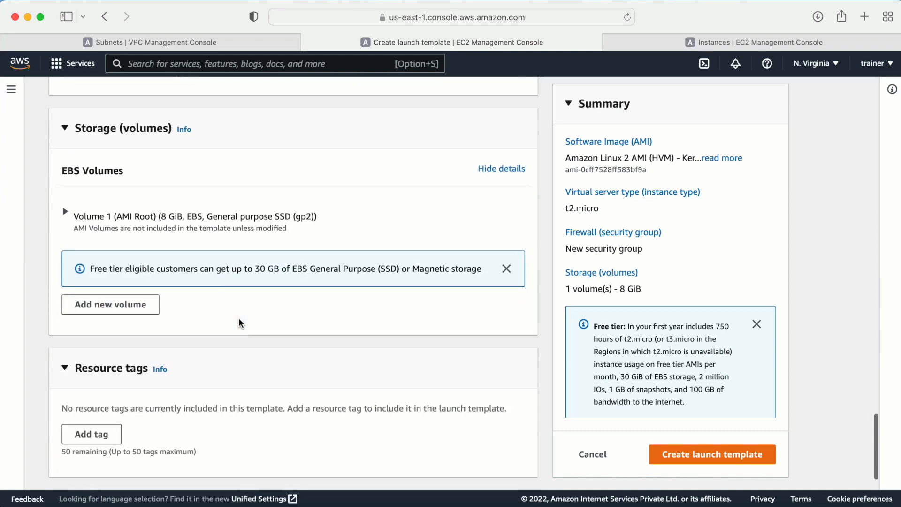
scroll(239, 322, "down", 3)
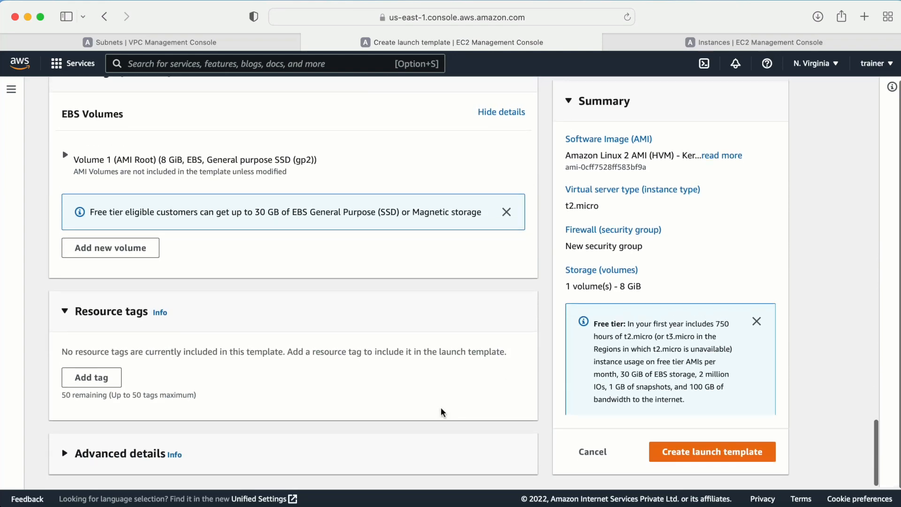
- Create the application-3tier launch template and return to the Launch templates list
left_click(690, 450)
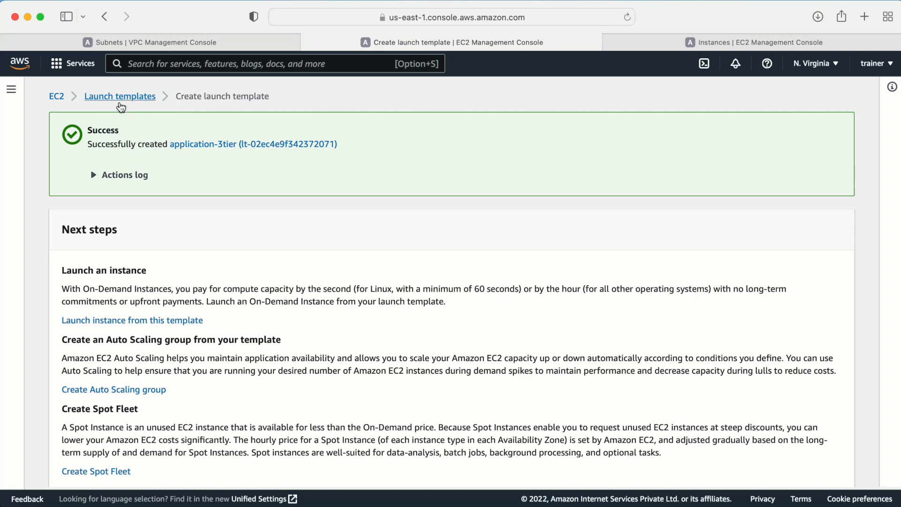
left_click(121, 107)
scroll(71, 385, "down", 10)
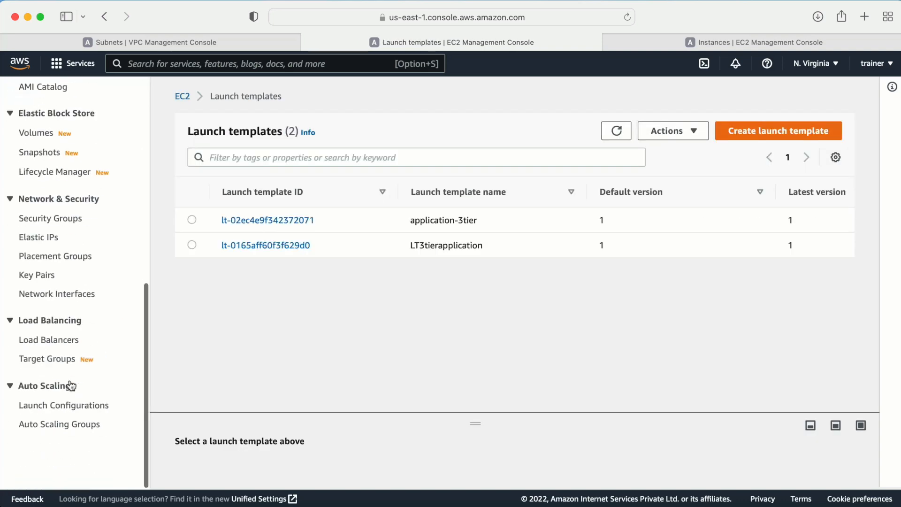
- Start a new Auto Scaling group named application-3tier using the application-3tier launch template
left_click(39, 459)
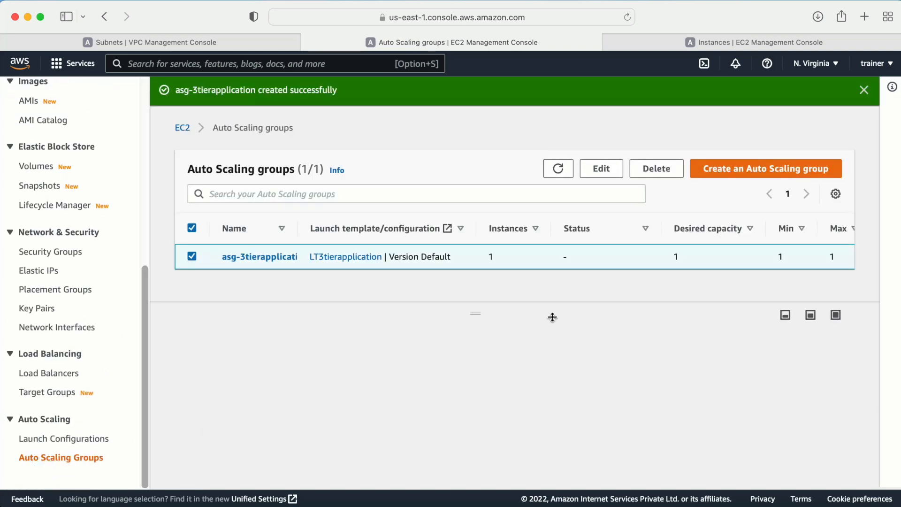
left_click(738, 169)
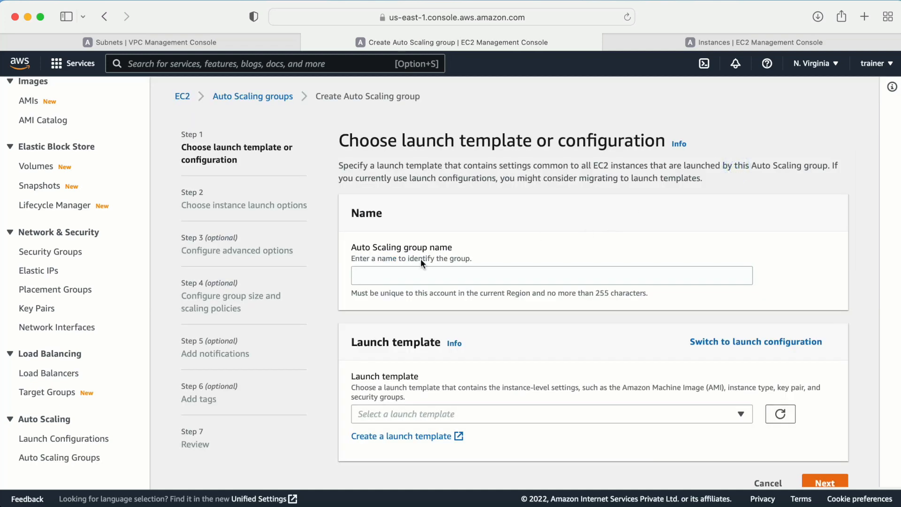
left_click(388, 276)
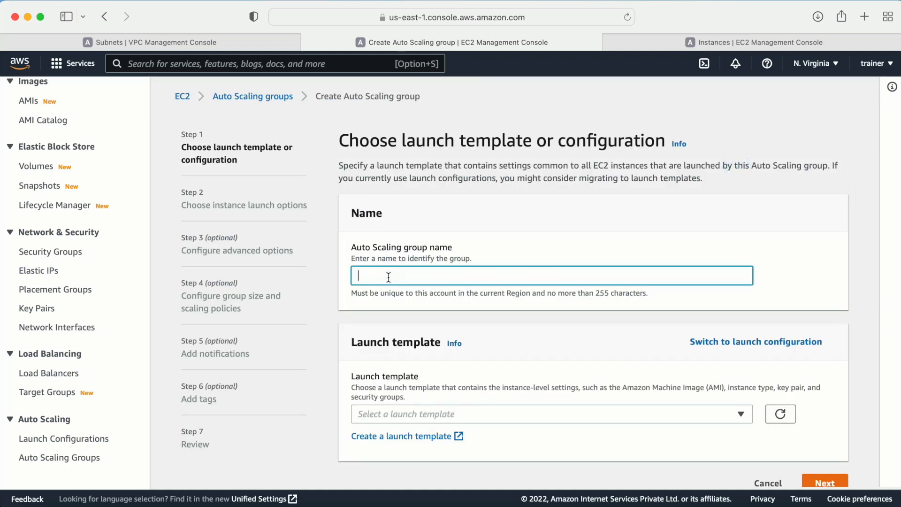
type("application-3tier")
left_click(446, 412)
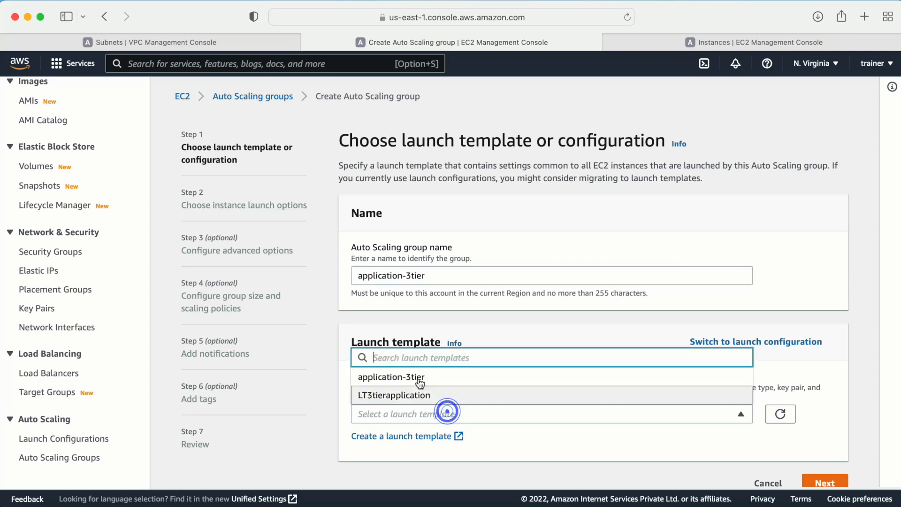
left_click(394, 376)
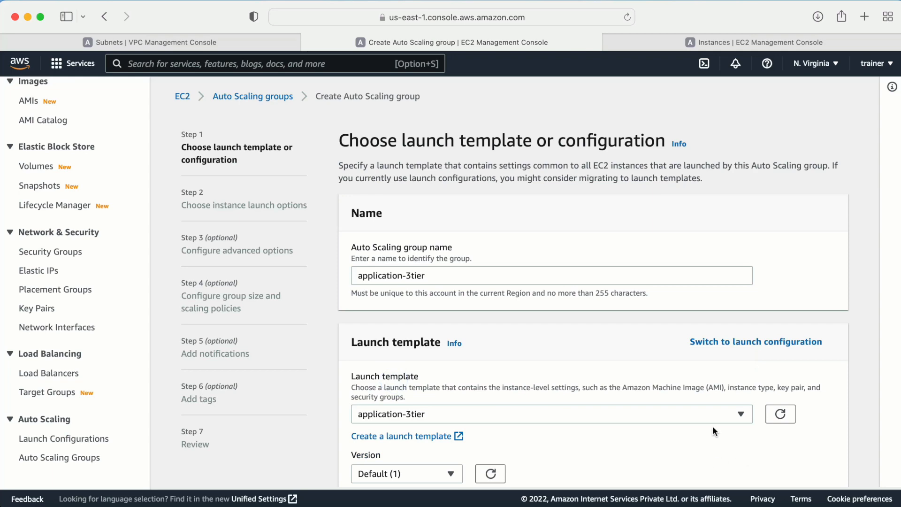
scroll(712, 426, "down", 5)
scroll(547, 328, "down", 2)
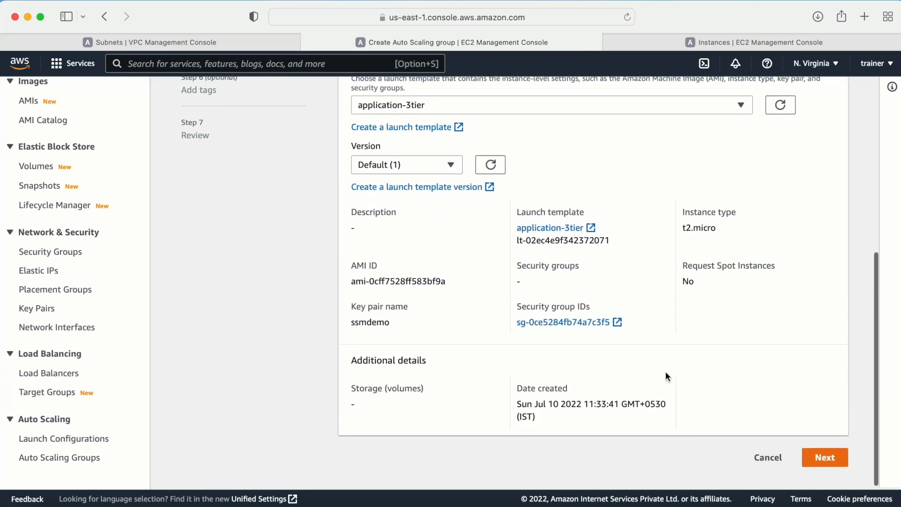
left_click(822, 457)
- Place the group in the 3tierapplication VPC on the applicationtier-private and applicationtier2-private subnets
scroll(799, 427, "down", 4)
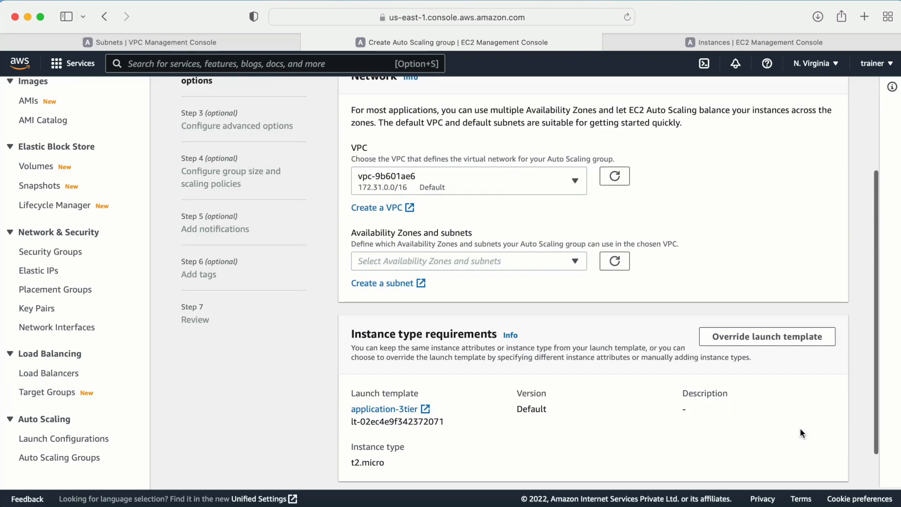
left_click(555, 135)
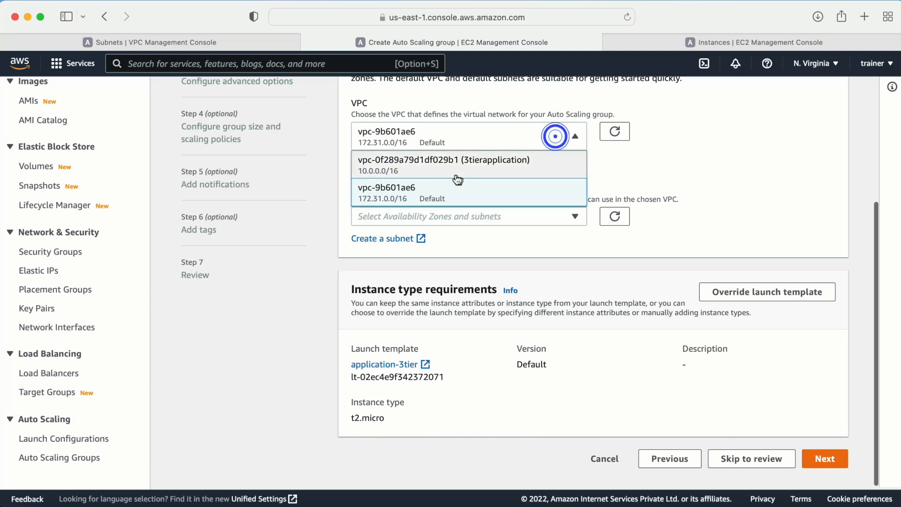
left_click(455, 171)
left_click(417, 213)
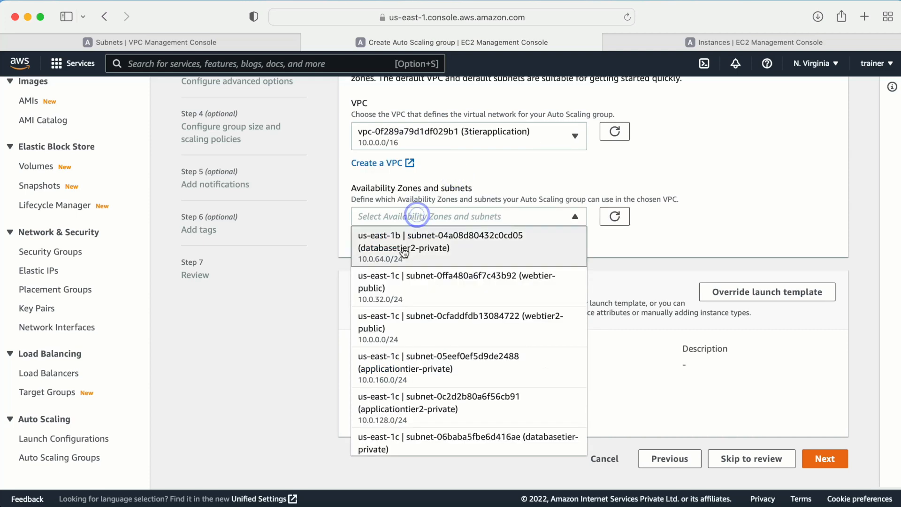
left_click(403, 369)
left_click(425, 408)
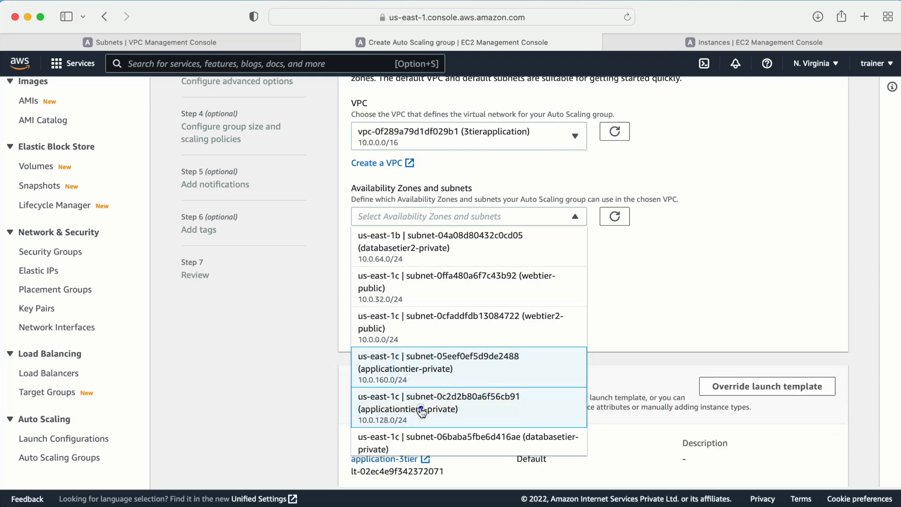
left_click(282, 350)
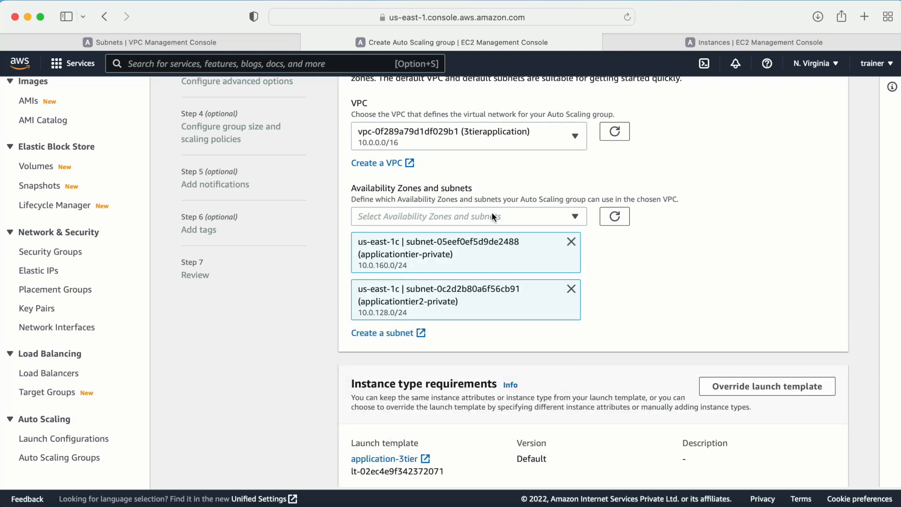
scroll(491, 212, "down", 5)
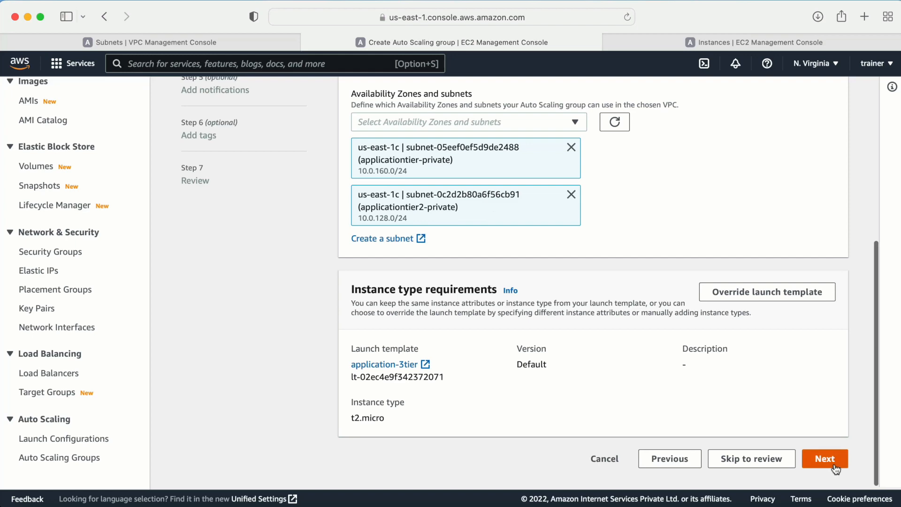
left_click(834, 463)
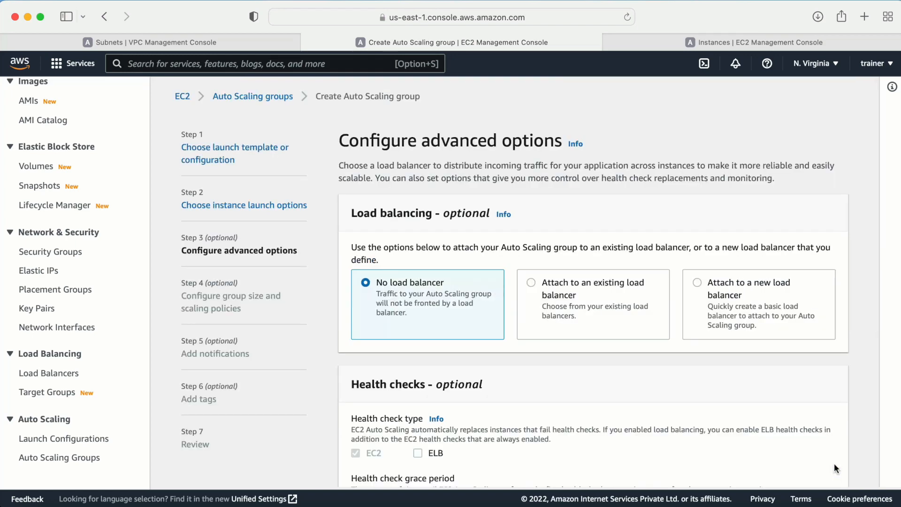
- Skip load balancing and notifications, keeping the group's capacity at 1
scroll(834, 462, "down", 10)
left_click(831, 463)
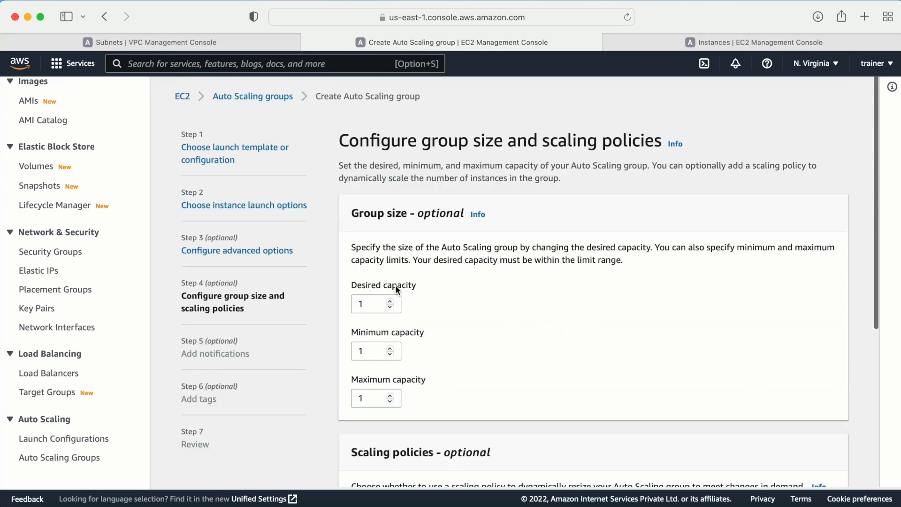
scroll(529, 354, "down", 10)
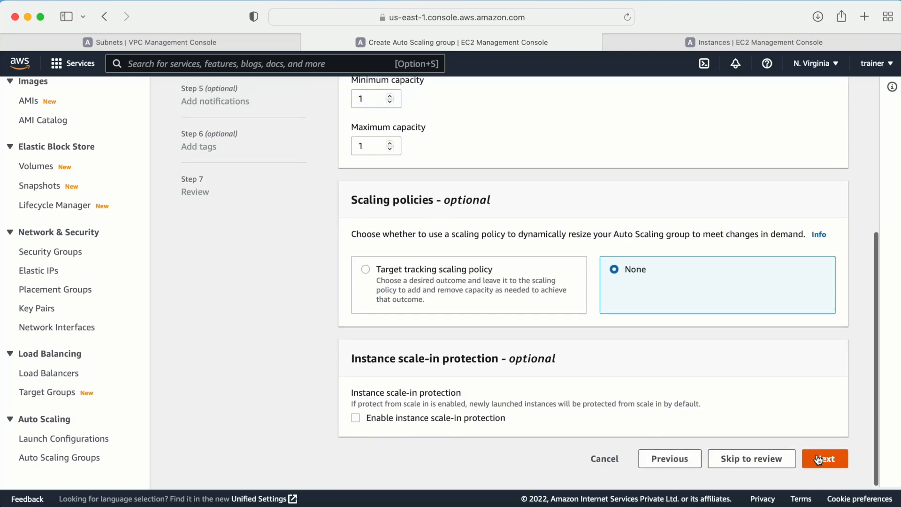
left_click(823, 458)
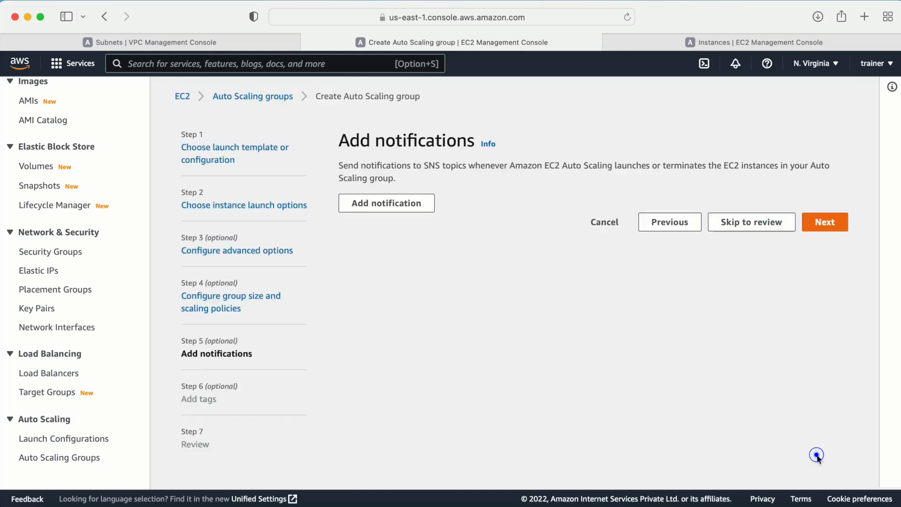
left_click(822, 226)
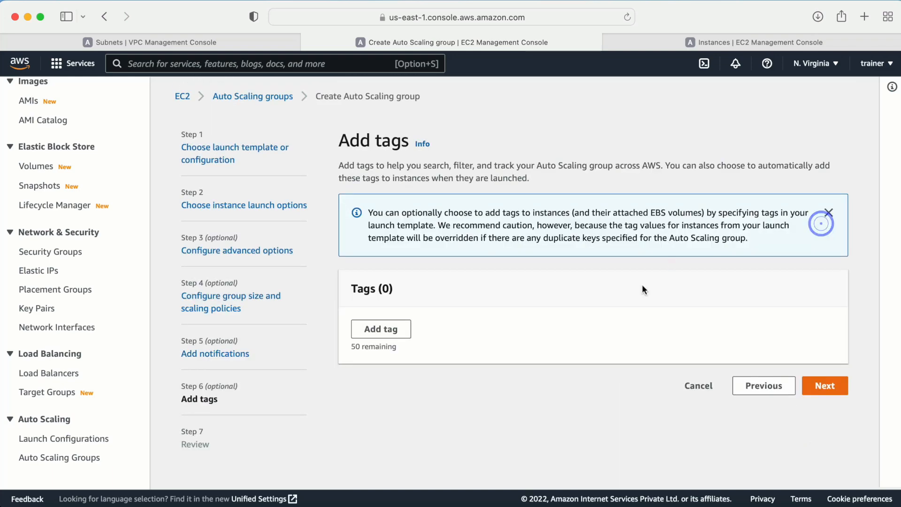
- Tag the group's instances Name=applicationMachine and create the Auto Scaling group
left_click(405, 340)
left_click(409, 344)
type("Name")
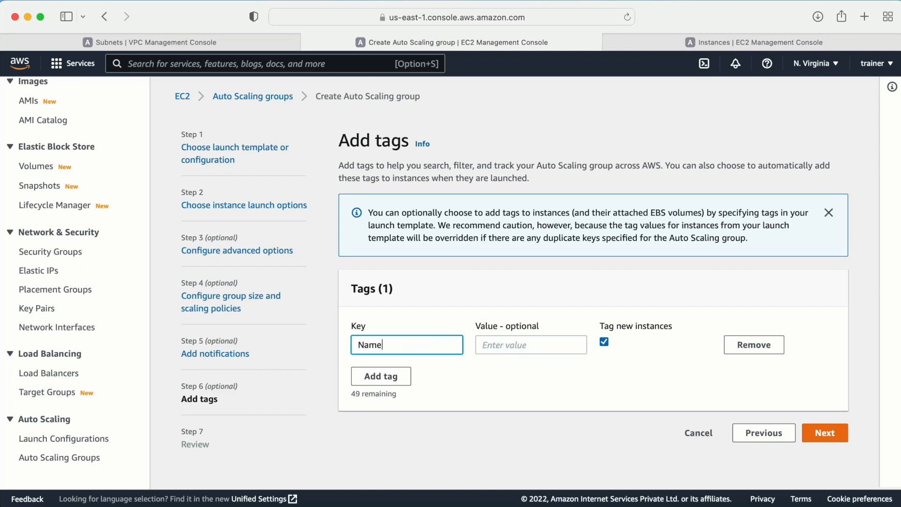
key("Tab")
type("applicationMachine")
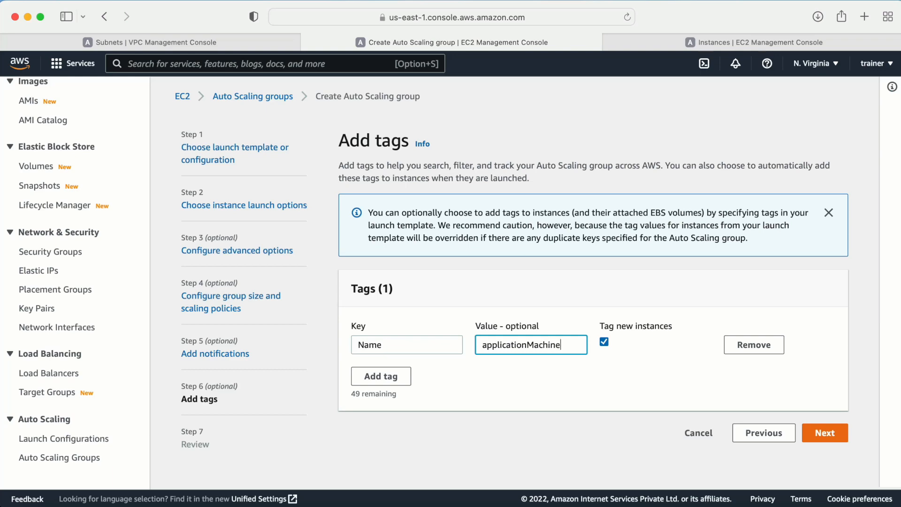
left_click(824, 432)
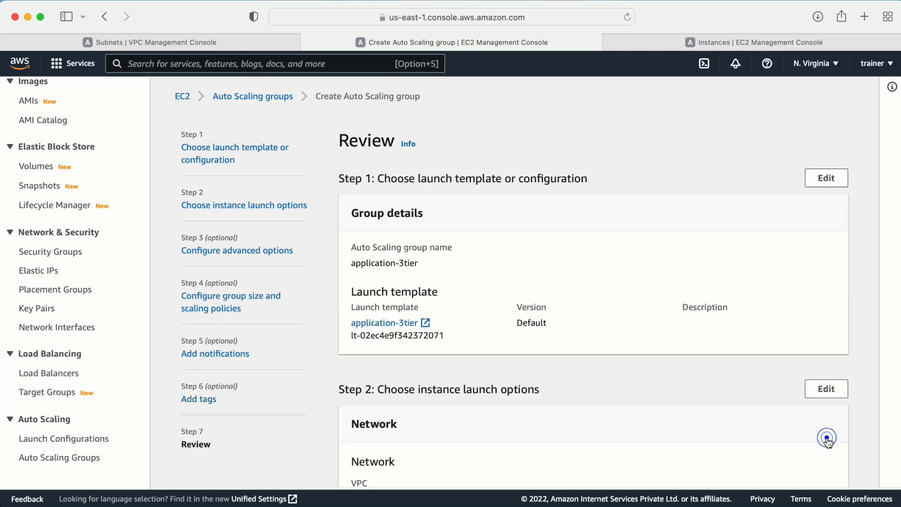
scroll(828, 442, "down", 6)
scroll(827, 446, "down", 7)
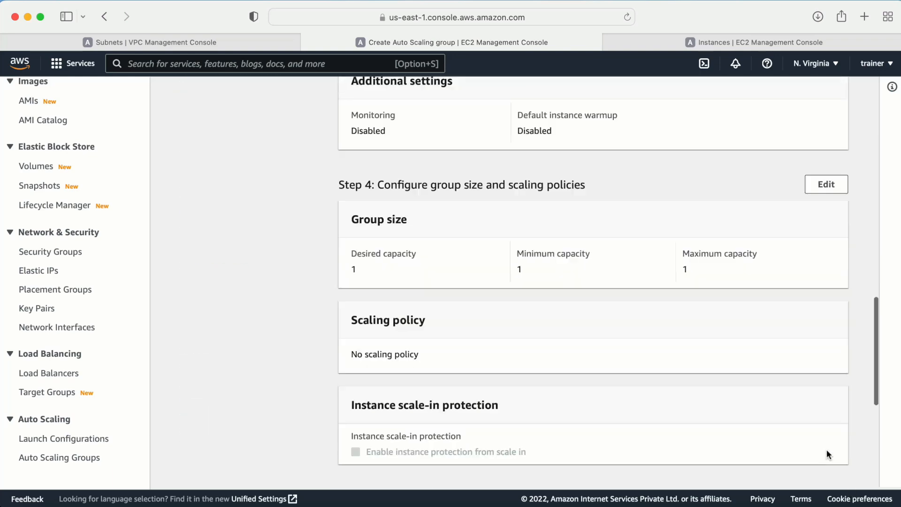
scroll(815, 443, "down", 5)
left_click(802, 449)
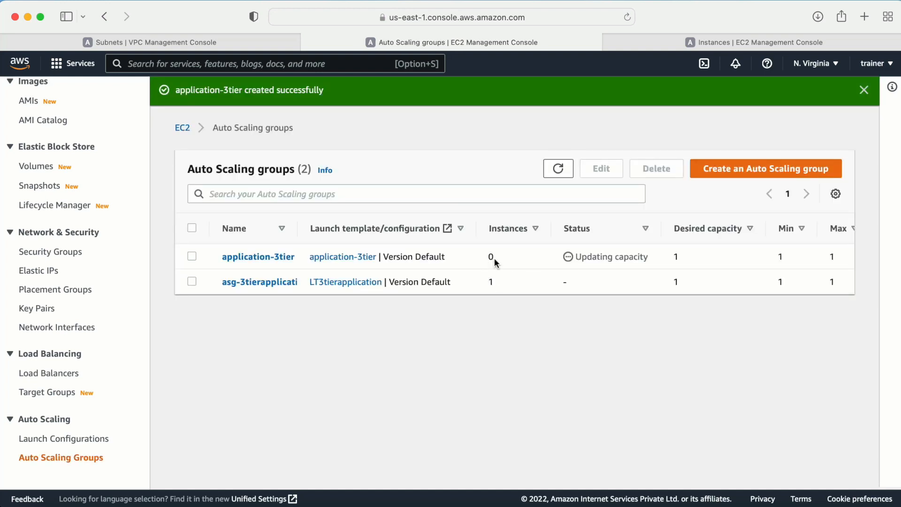
- Refresh the instances and review applicationMachine's inbound rules, noting port 22 comes from webtierSG
left_click(658, 42)
left_click(492, 95)
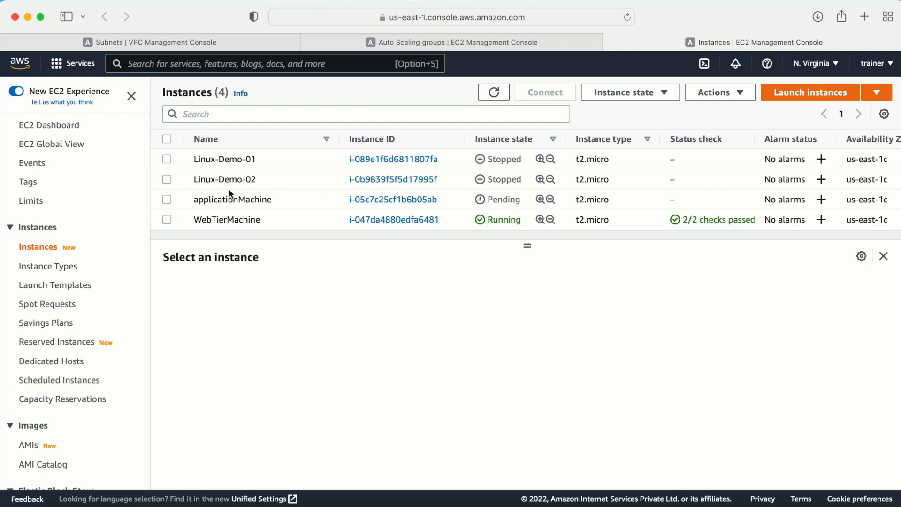
left_click(166, 200)
left_click(236, 288)
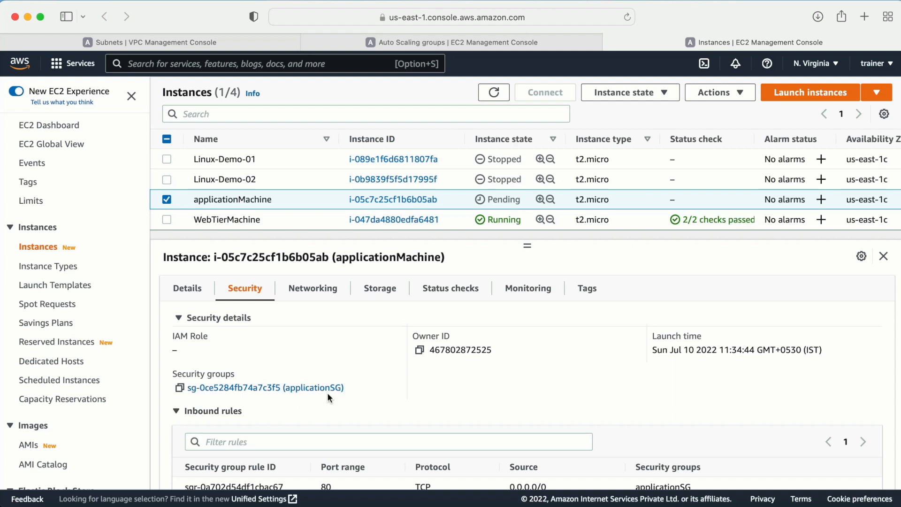
scroll(327, 392, "down", 2)
left_click_drag(319, 407, 347, 427)
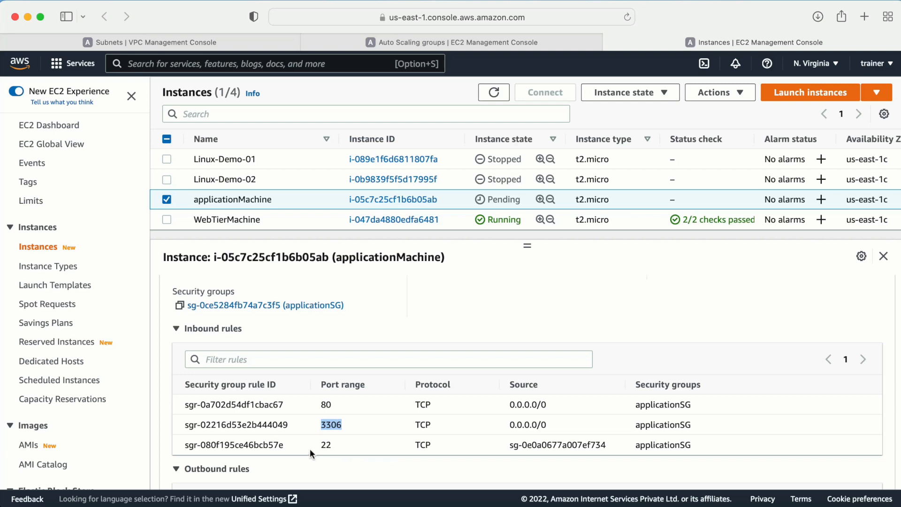
left_click_drag(511, 444, 582, 443)
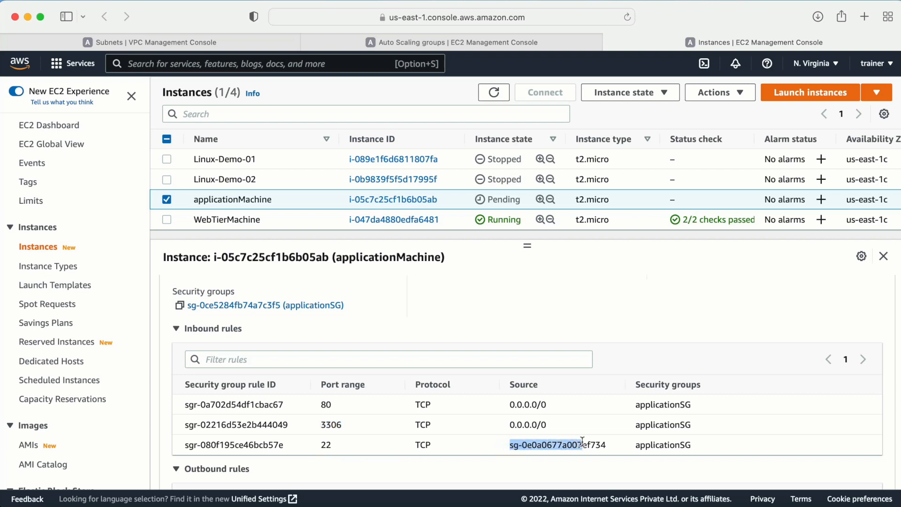
left_click_drag(200, 219, 249, 216)
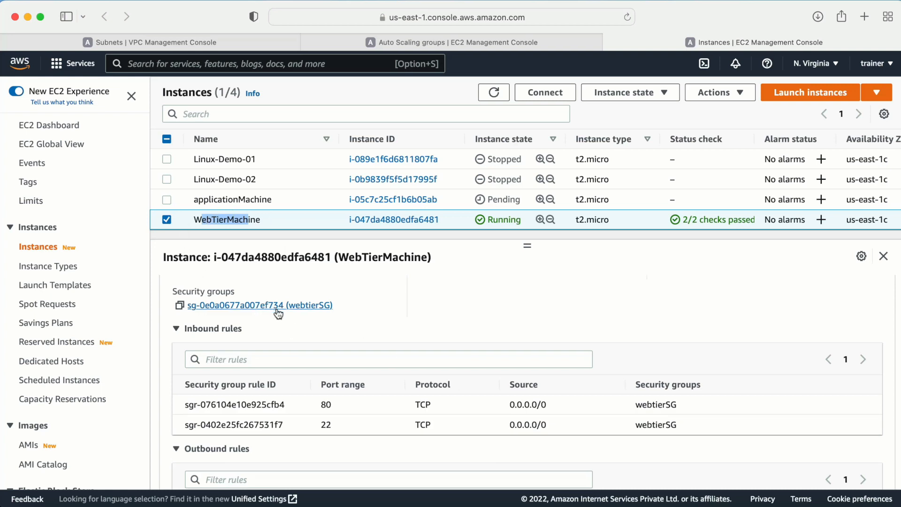
- Reselect applicationMachine, recheck its security rules, and refresh the instance states
left_click(166, 219)
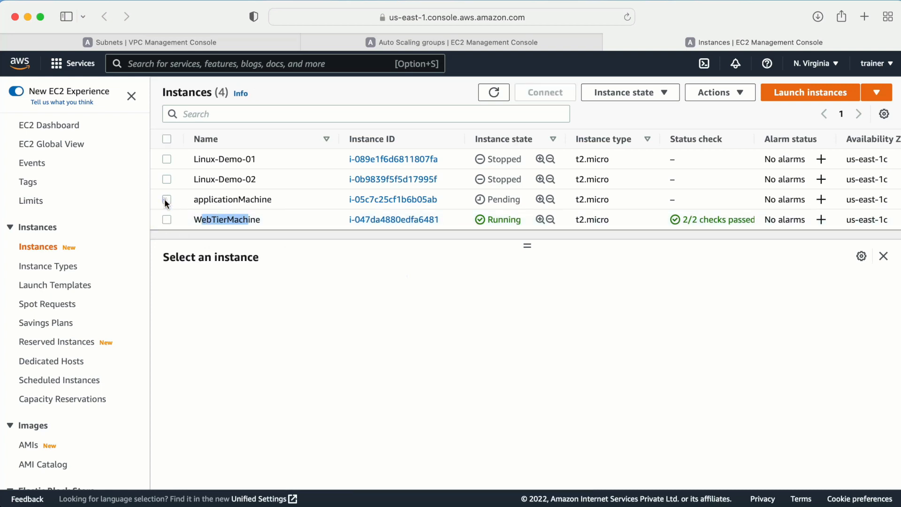
left_click(167, 200)
left_click(247, 288)
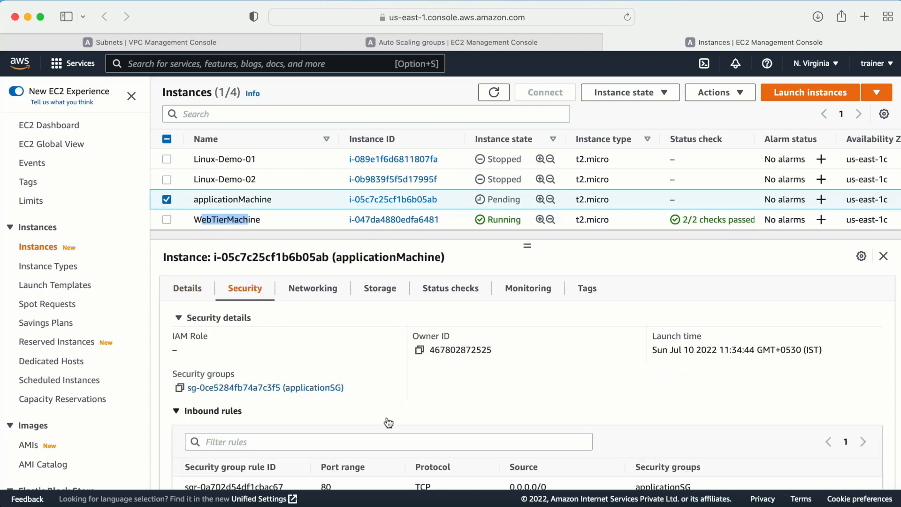
scroll(389, 422, "down", 2)
scroll(388, 422, "down", 1)
left_click_drag(612, 436, 595, 434)
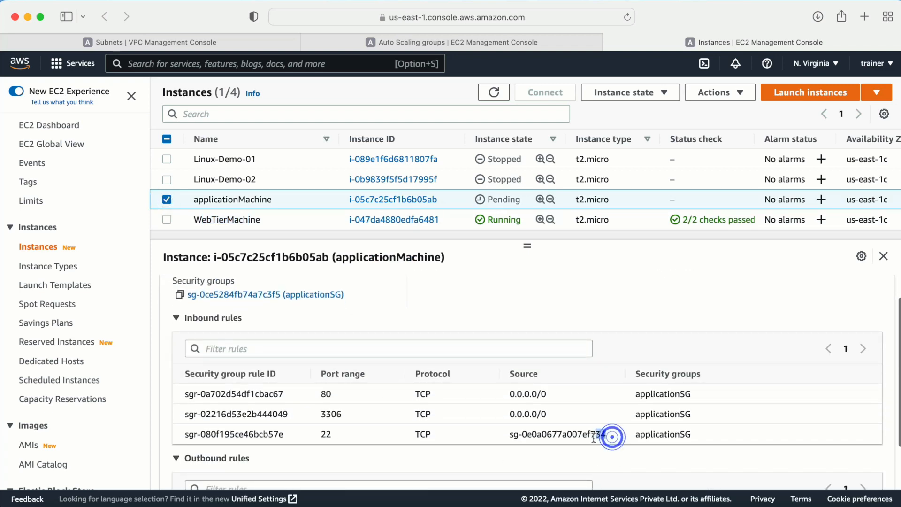
scroll(485, 444, "down", 2)
scroll(485, 444, "up", 5)
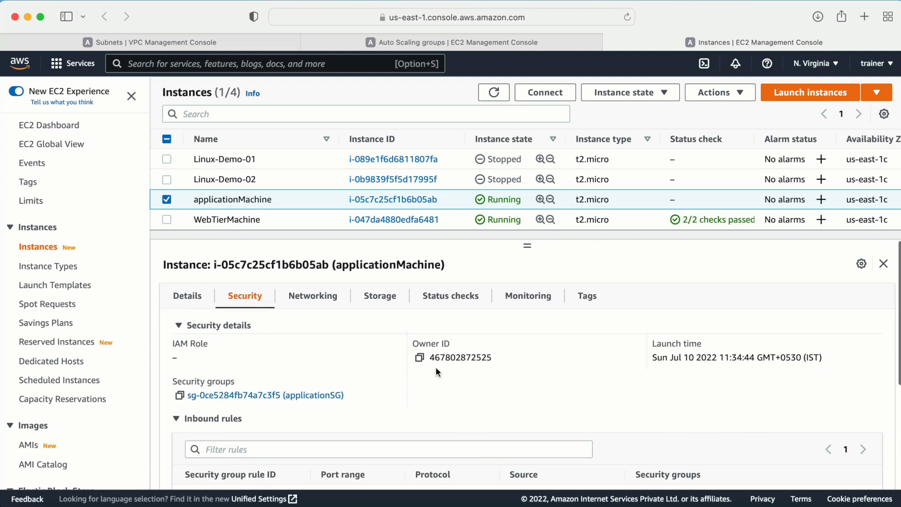
left_click(494, 92)
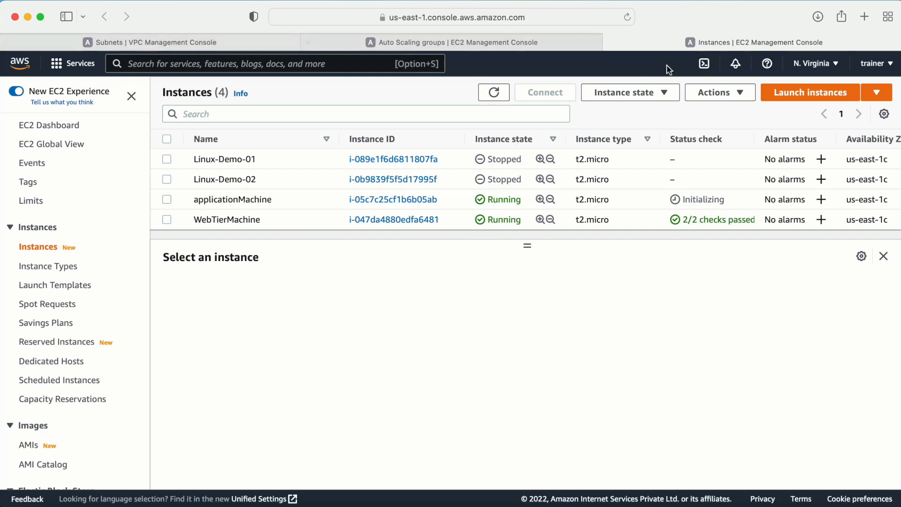
- Refresh Auto Scaling groups to confirm application-3tier has 1 instance, then go to the Subnets tab
left_click(531, 38)
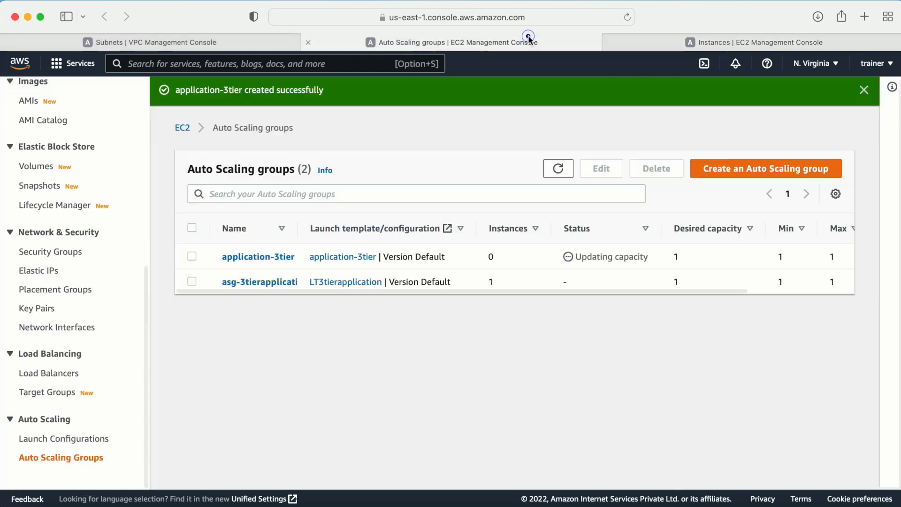
left_click(557, 179)
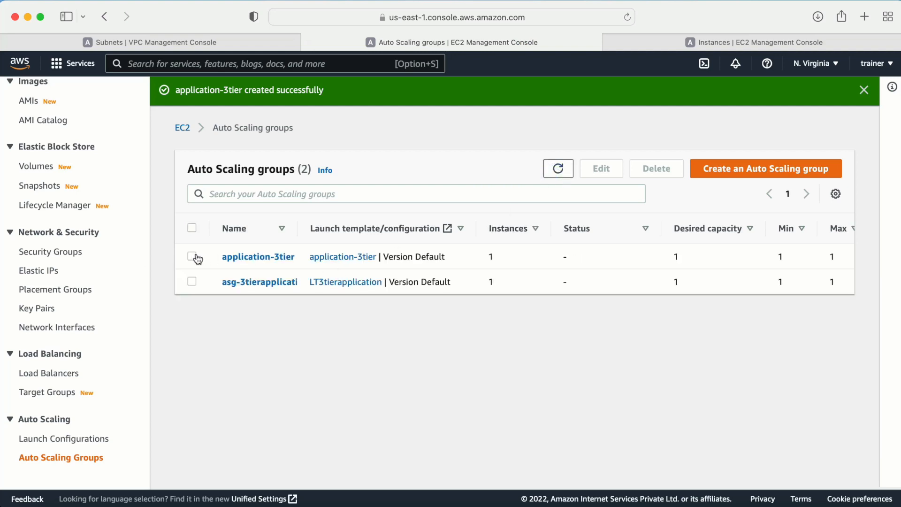
left_click(198, 257)
scroll(359, 380, "down", 3)
scroll(315, 452, "up", 3)
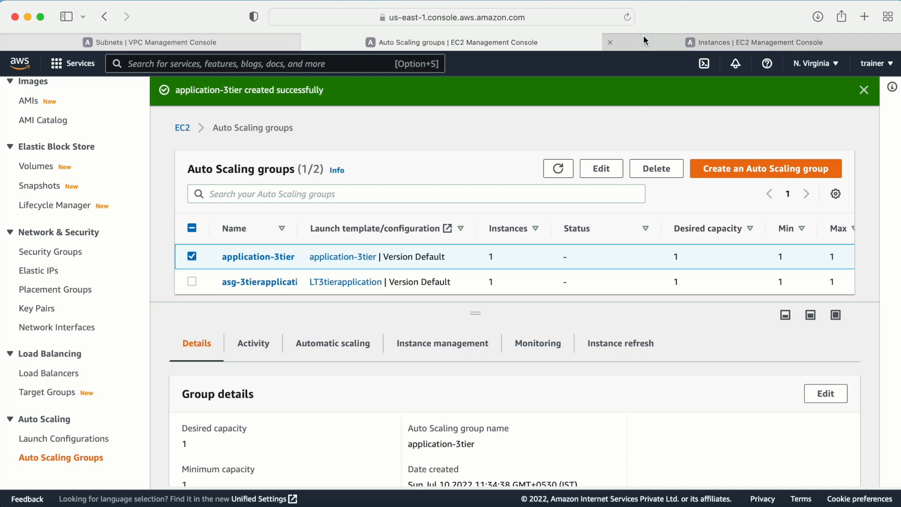
left_click(182, 42)
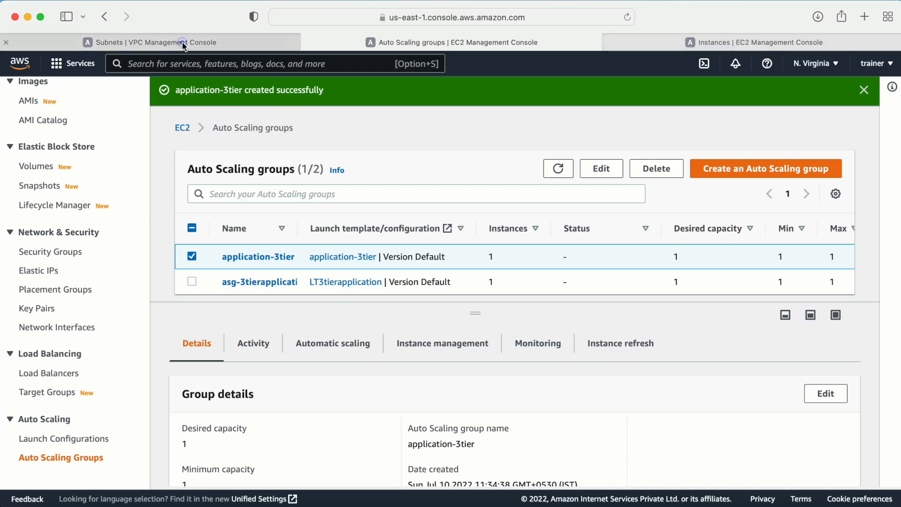
- Search the console for rds and open the Amazon RDS dashboard
left_click(154, 64)
type("rds")
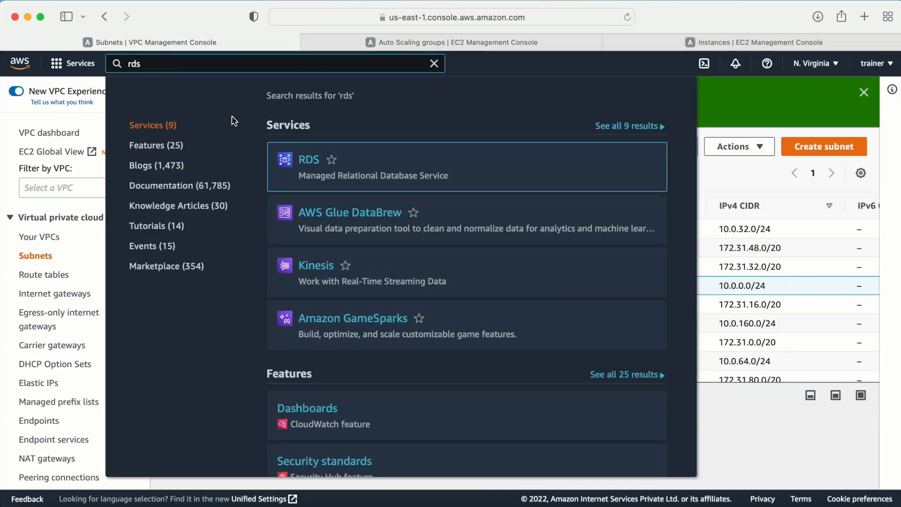
left_click(308, 159)
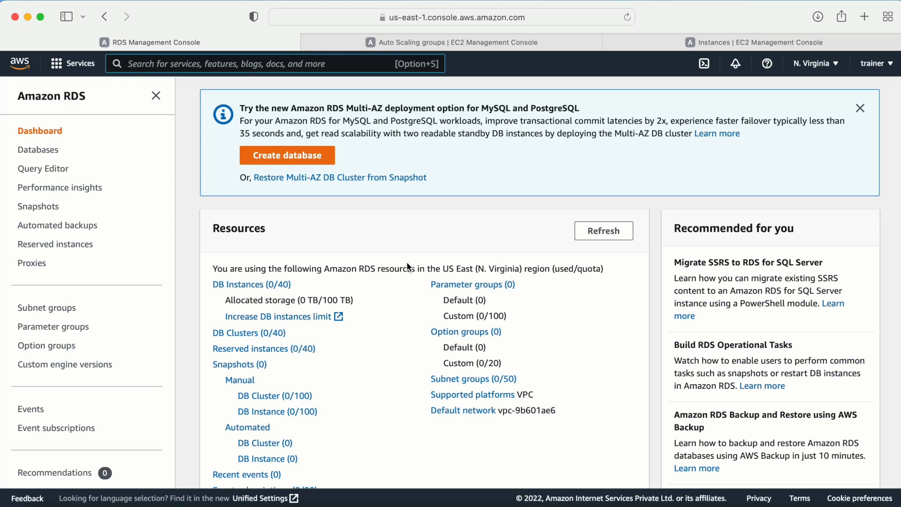
- Copy WebTierMachine's public IP 3.92.211.20 and load it in a new tab to see the demo page
left_click(701, 38)
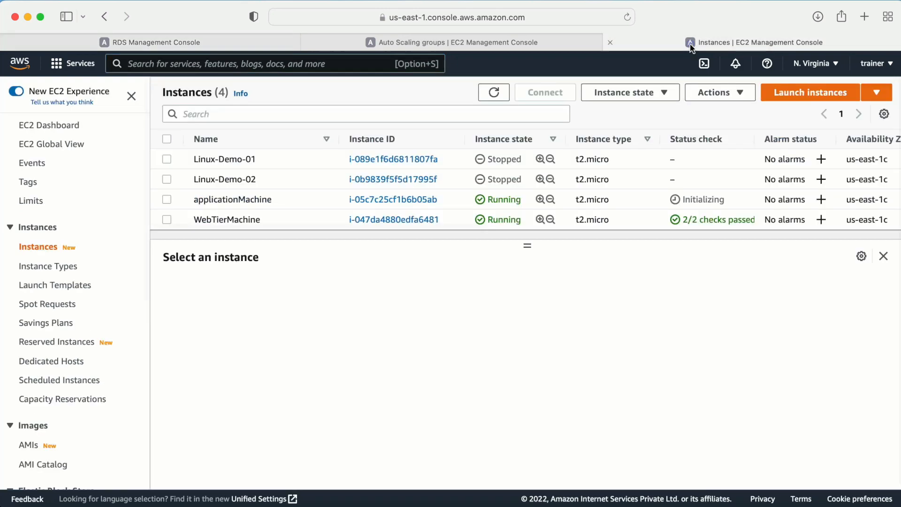
left_click(167, 219)
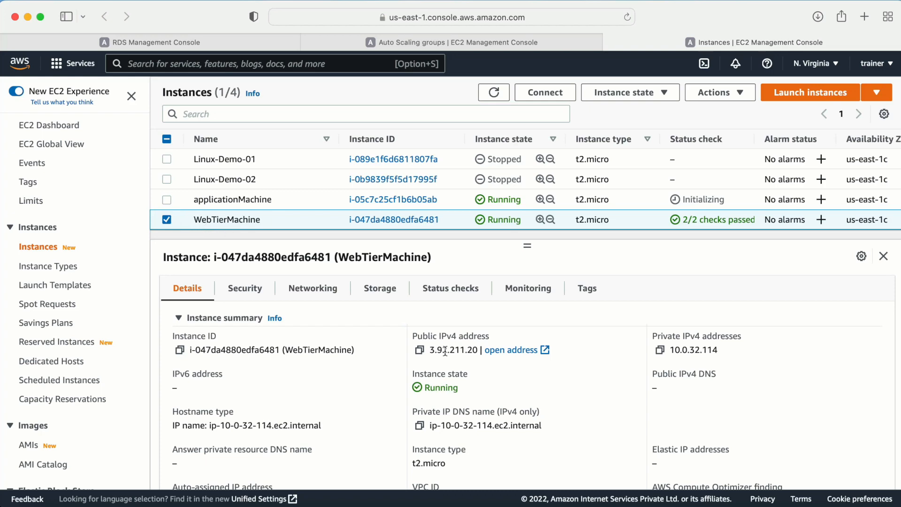
left_click(419, 350)
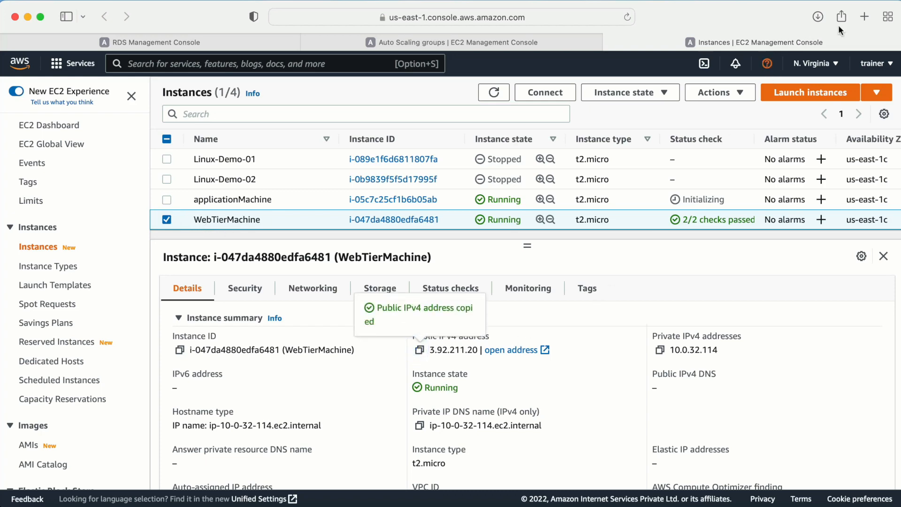
left_click(864, 16)
left_click(453, 17)
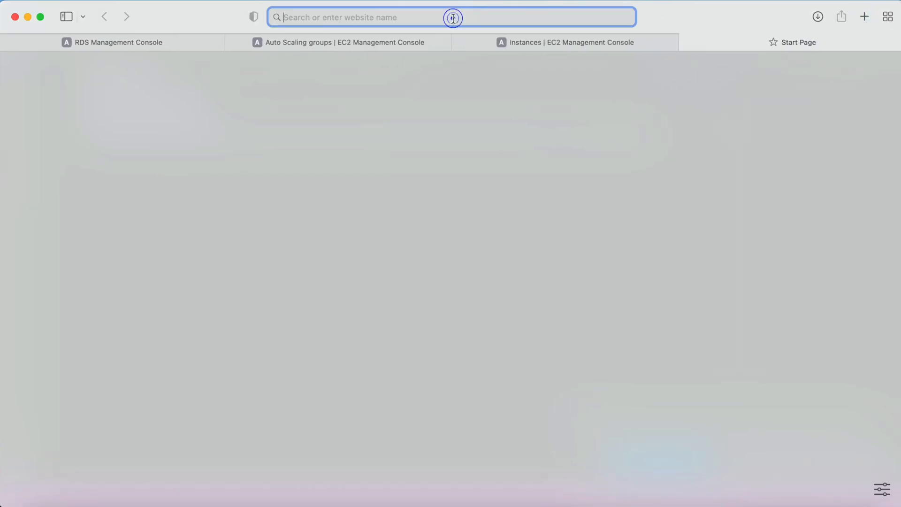
key("super+v")
key("Return")
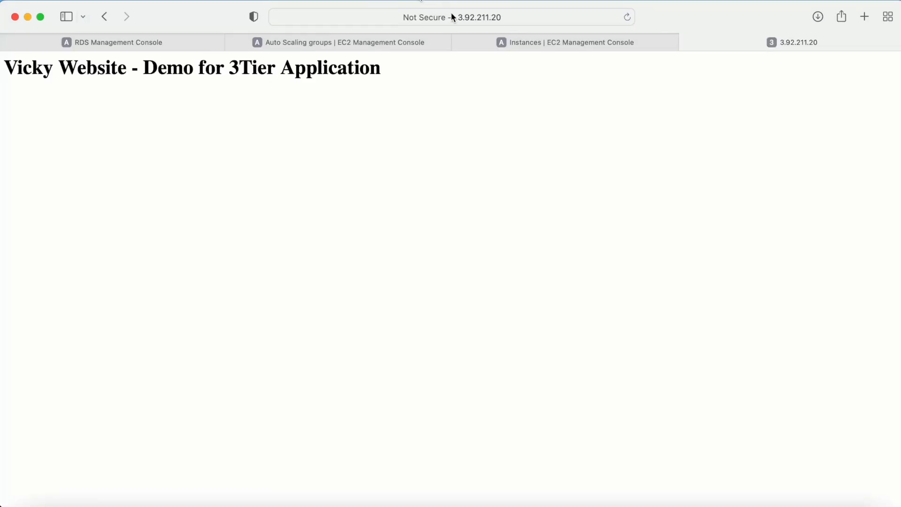
left_click_drag(382, 67, 5, 54)
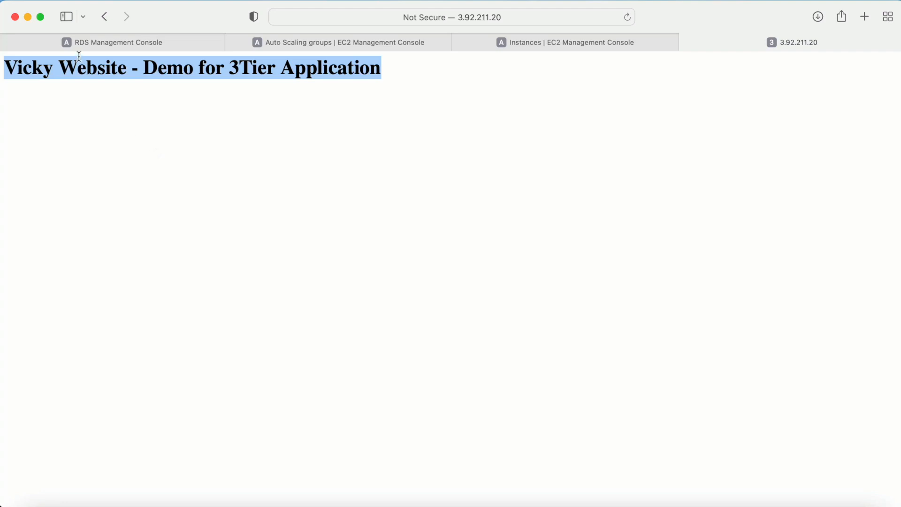
left_click(98, 41)
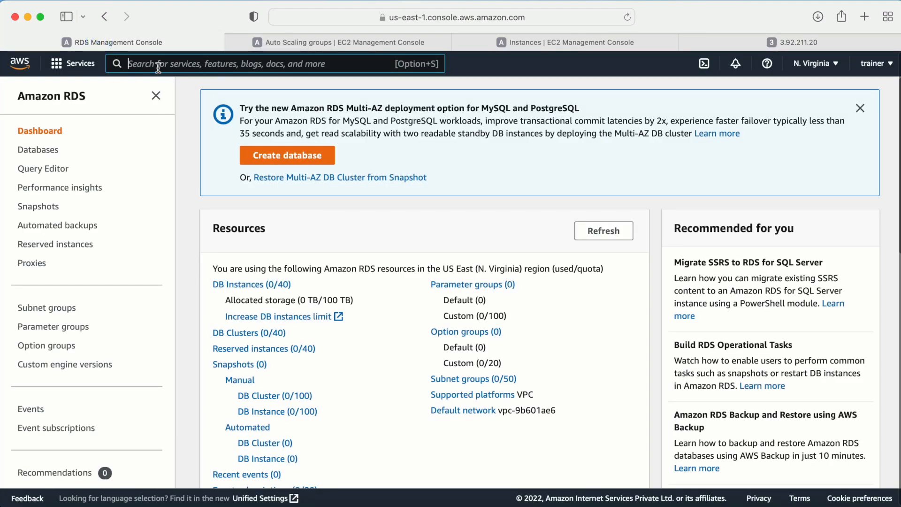
- Begin a Standard create database and select the Free tier template
left_click(289, 156)
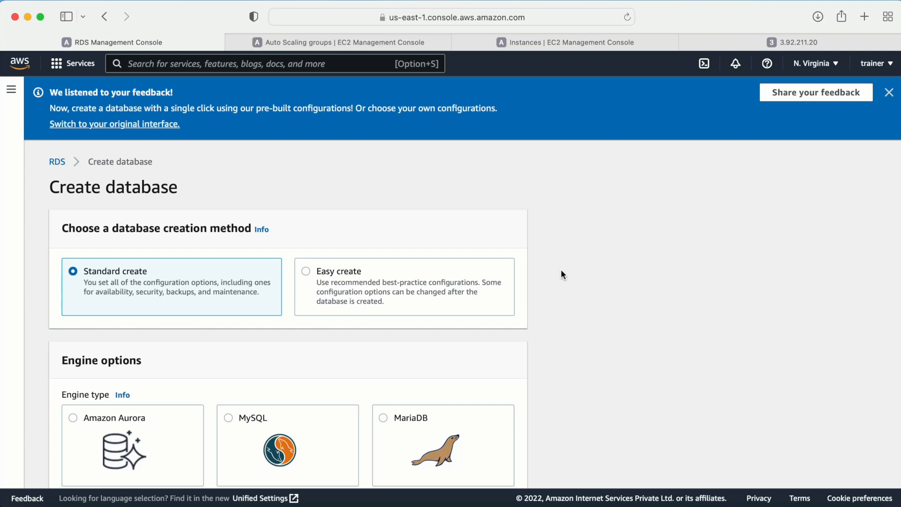
scroll(562, 275, "down", 5)
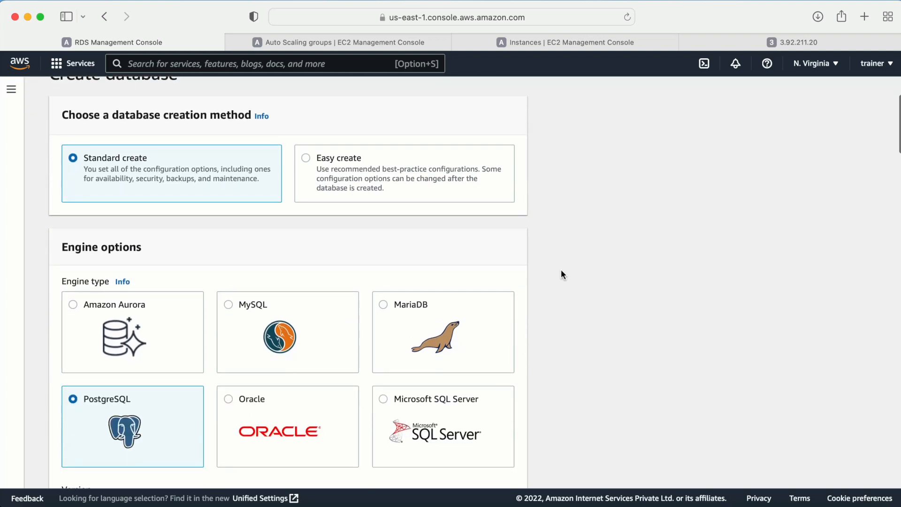
scroll(561, 270, "down", 4)
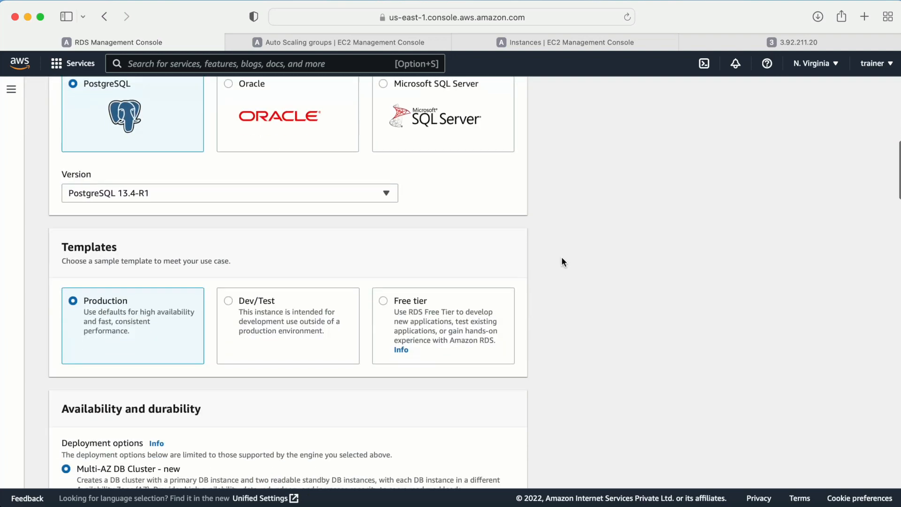
left_click(400, 308)
scroll(590, 304, "up", 3)
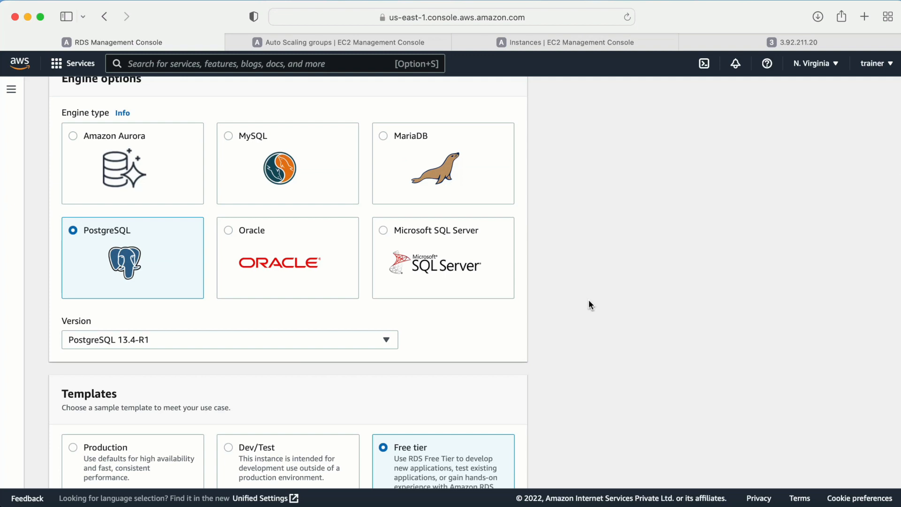
scroll(590, 304, "up", 6)
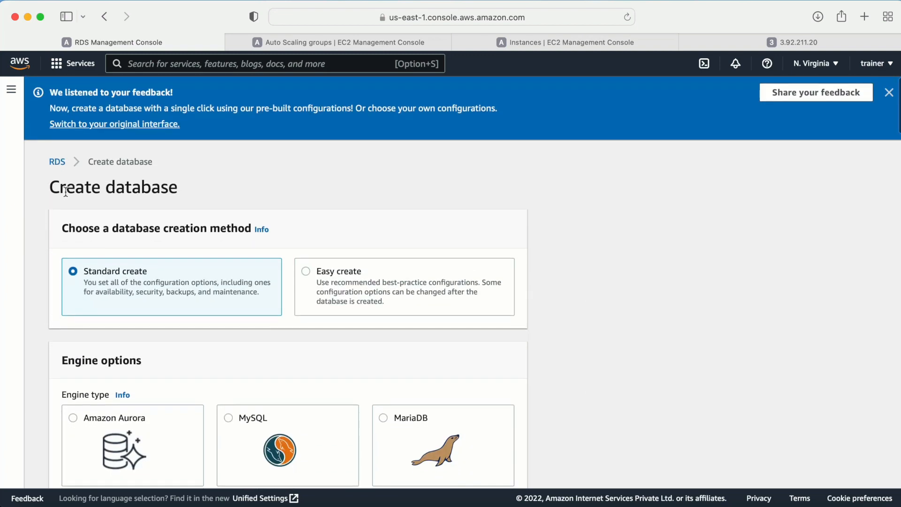
- Choose the MySQL engine and keep version MySQL 8.0.28
triple_click(59, 190)
scroll(404, 262, "down", 1)
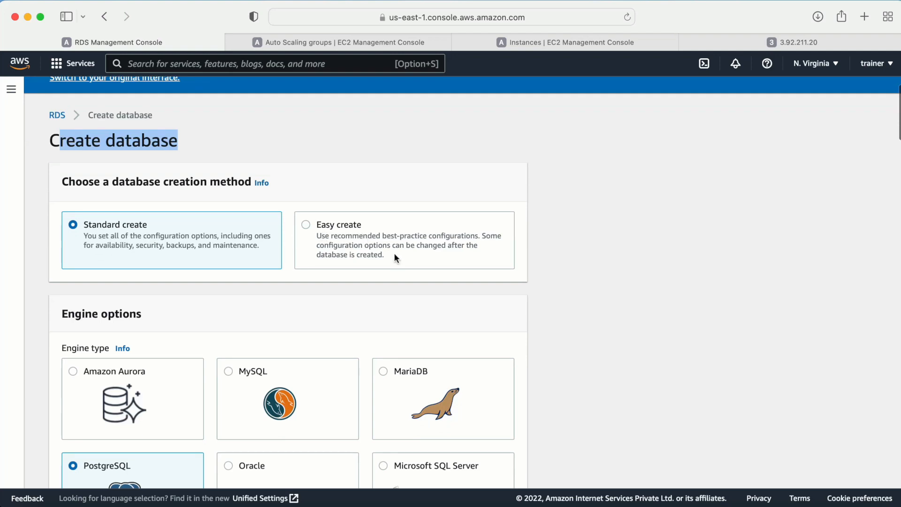
scroll(297, 274, "down", 5)
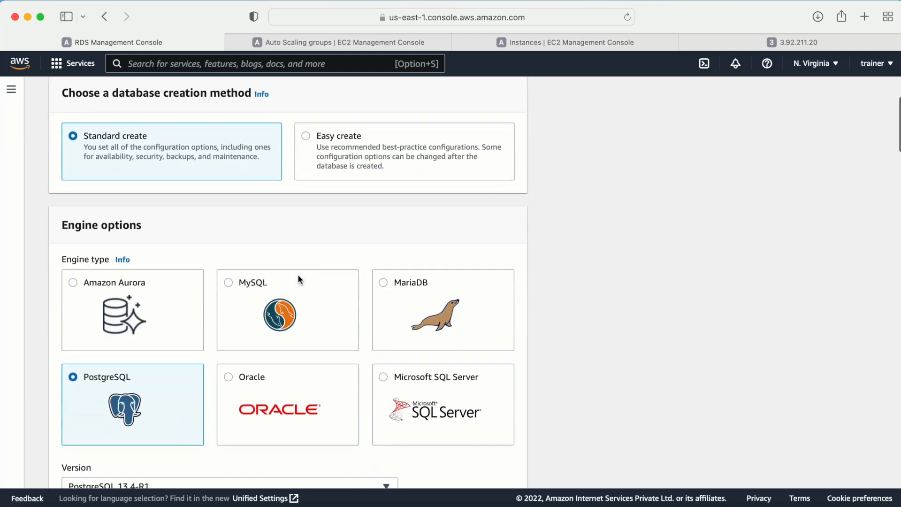
left_click(228, 280)
scroll(378, 303, "down", 12)
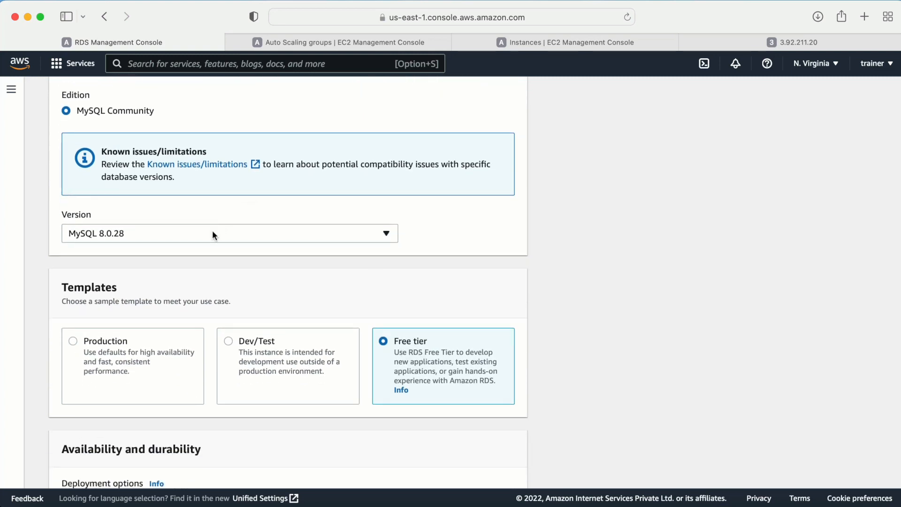
left_click(331, 232)
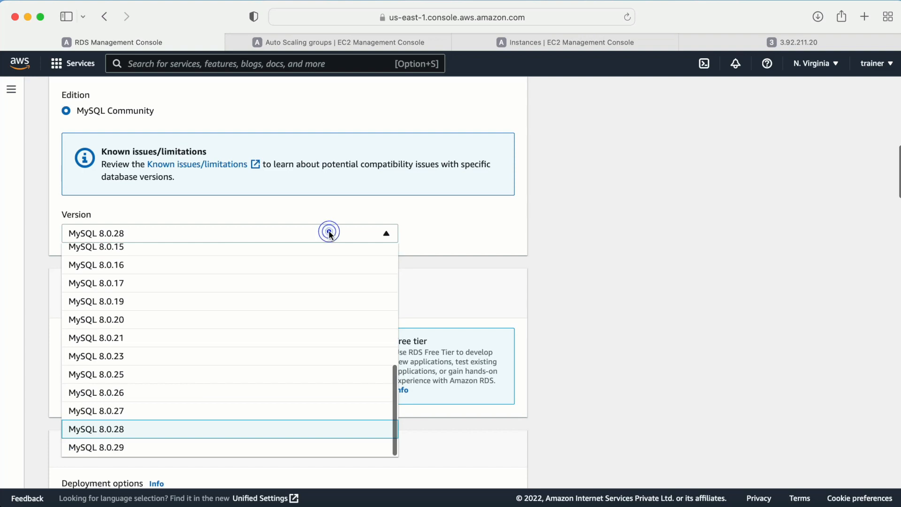
left_click(327, 231)
scroll(647, 253, "down", 3)
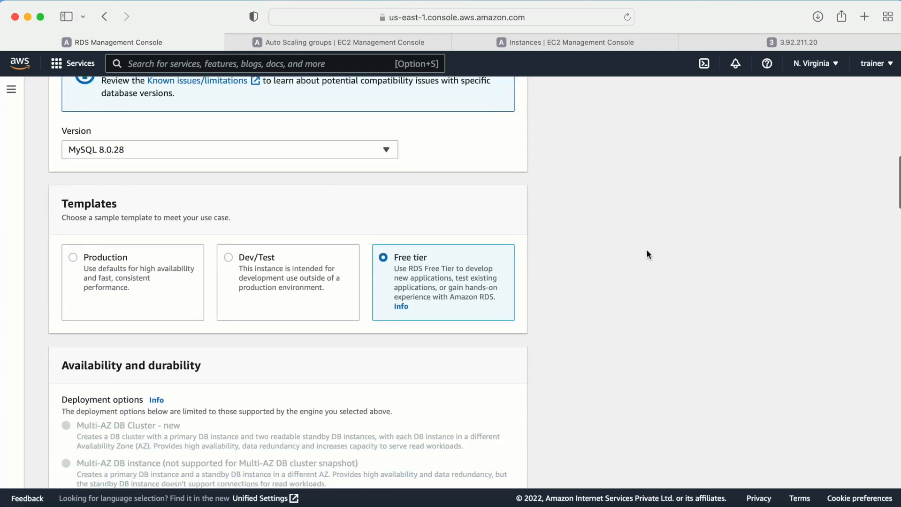
scroll(646, 254, "down", 10)
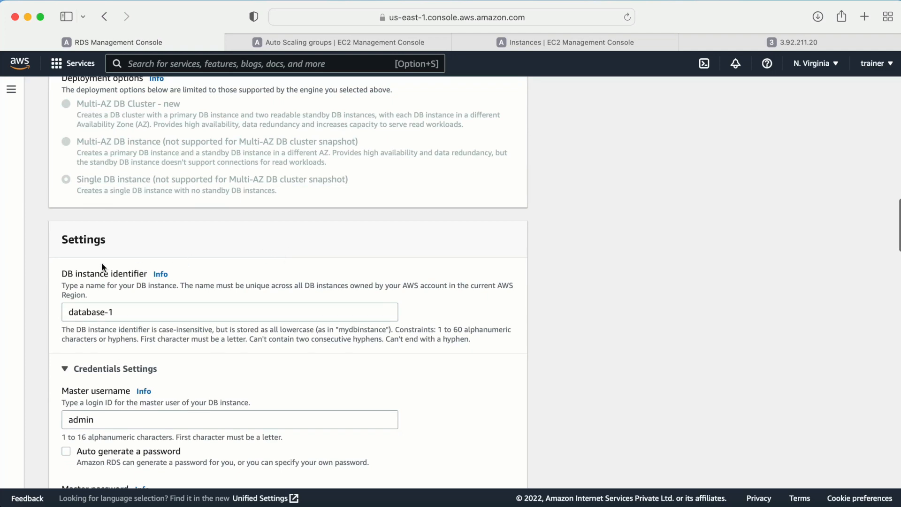
- Enter the master password for database-1 and retype it in the confirmation field
left_click_drag(57, 271, 155, 275)
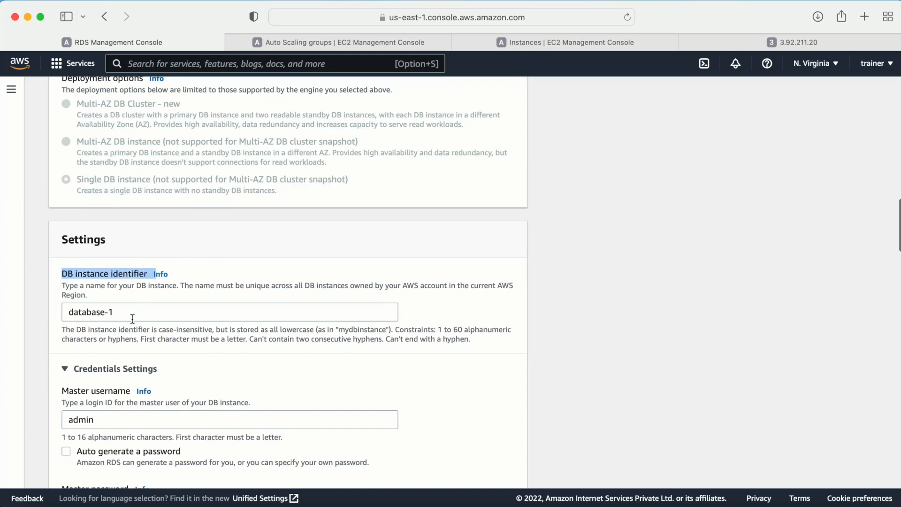
scroll(133, 318, "down", 4)
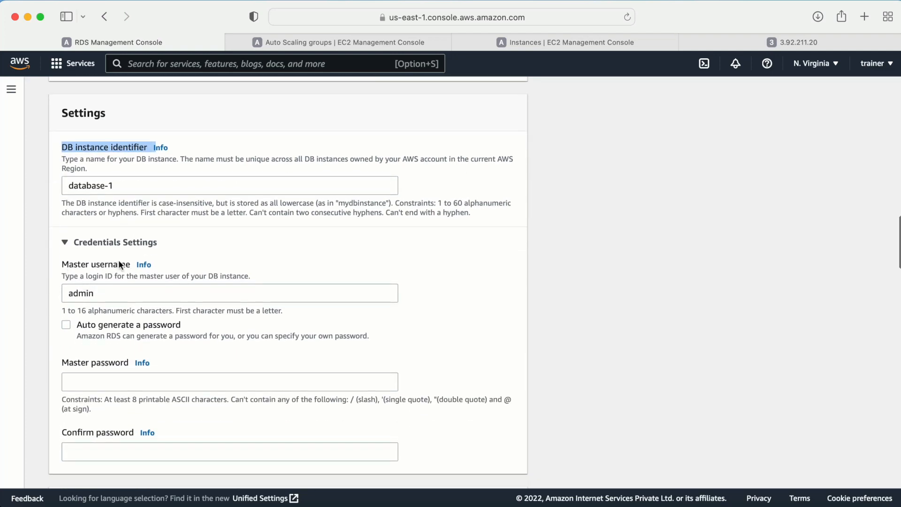
scroll(116, 280, "down", 4)
left_click(76, 246)
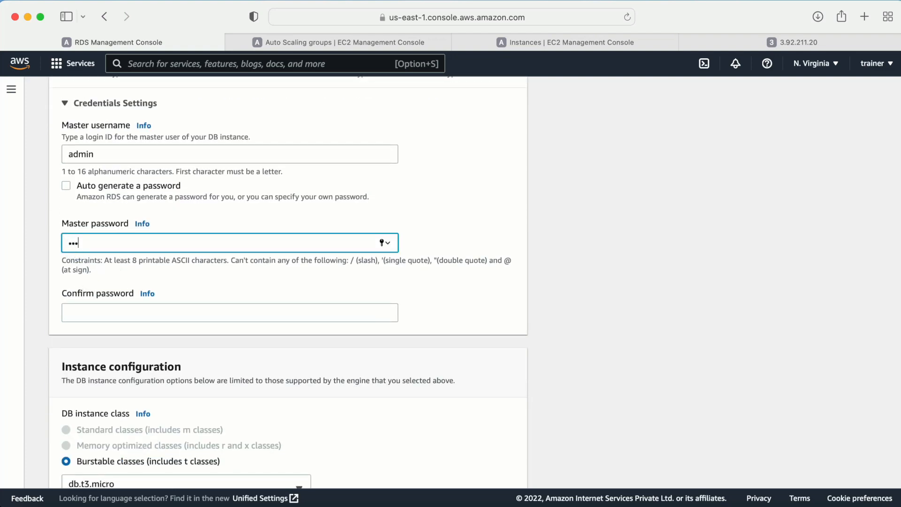
left_click(77, 311)
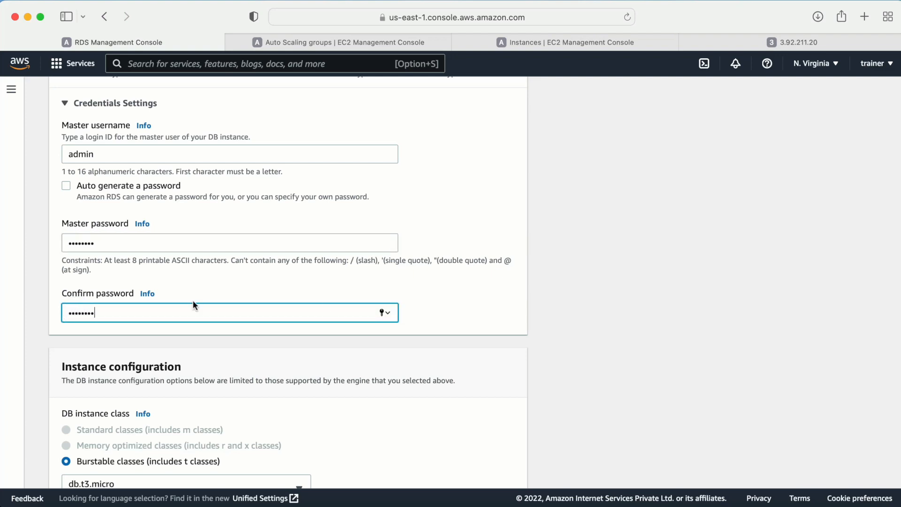
left_click(478, 340)
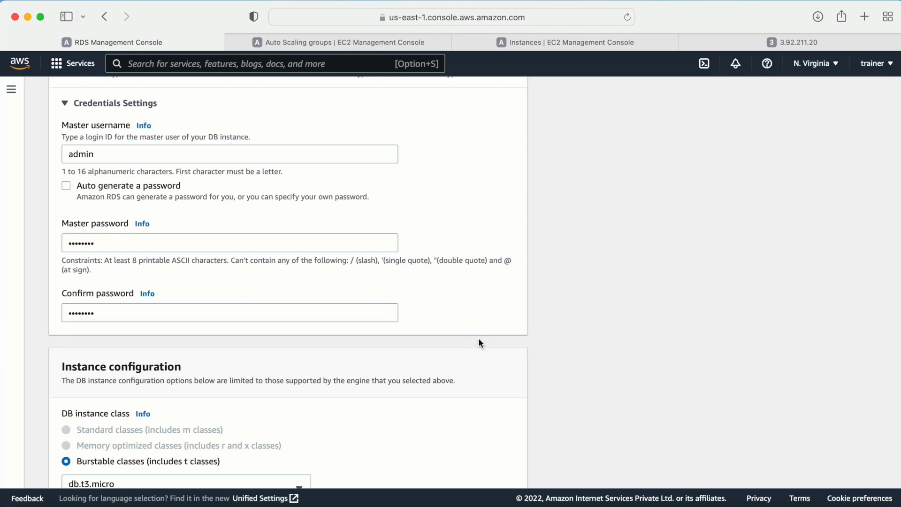
scroll(479, 342, "down", 5)
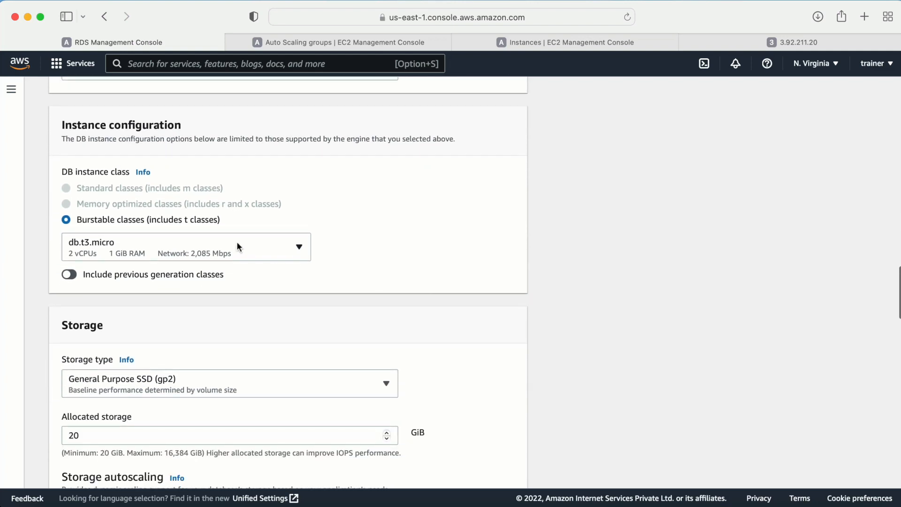
- Select the db.t2.micro instance class and turn off storage autoscaling
left_click(236, 244)
scroll(175, 339, "up", 2)
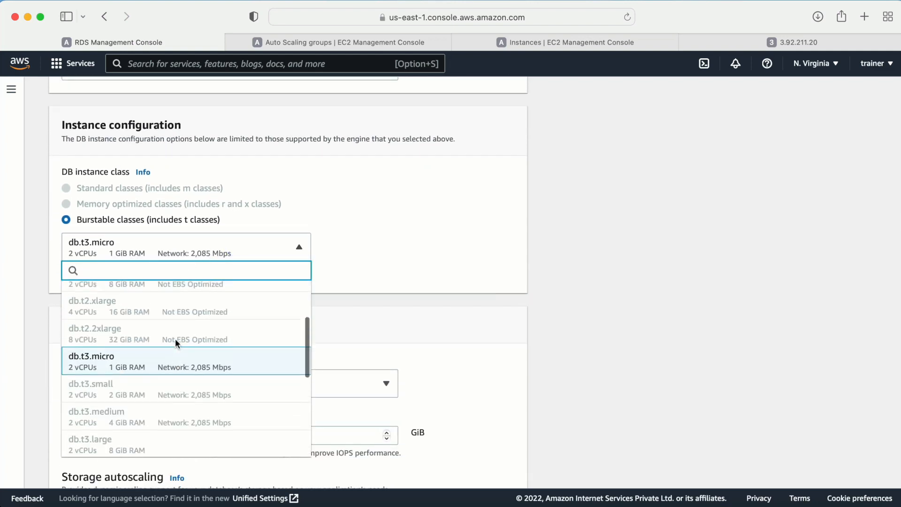
scroll(175, 339, "up", 4)
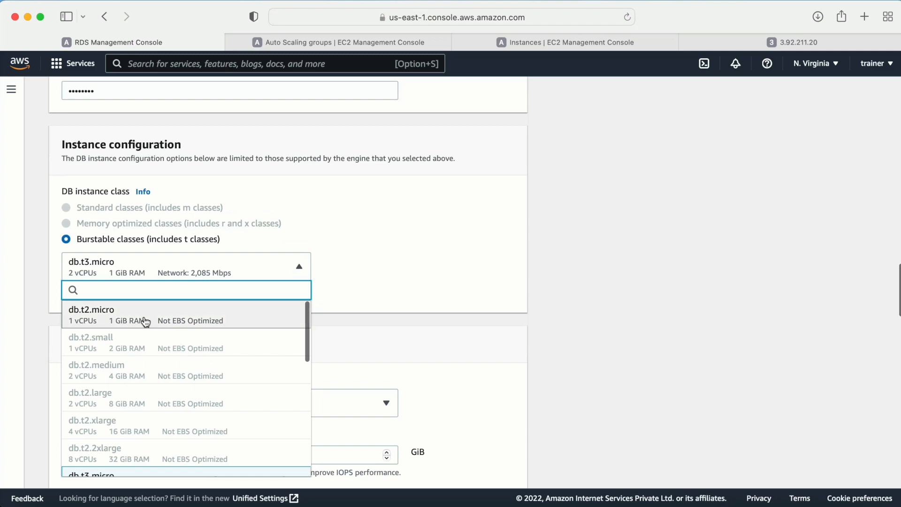
left_click(146, 322)
scroll(380, 287, "down", 4)
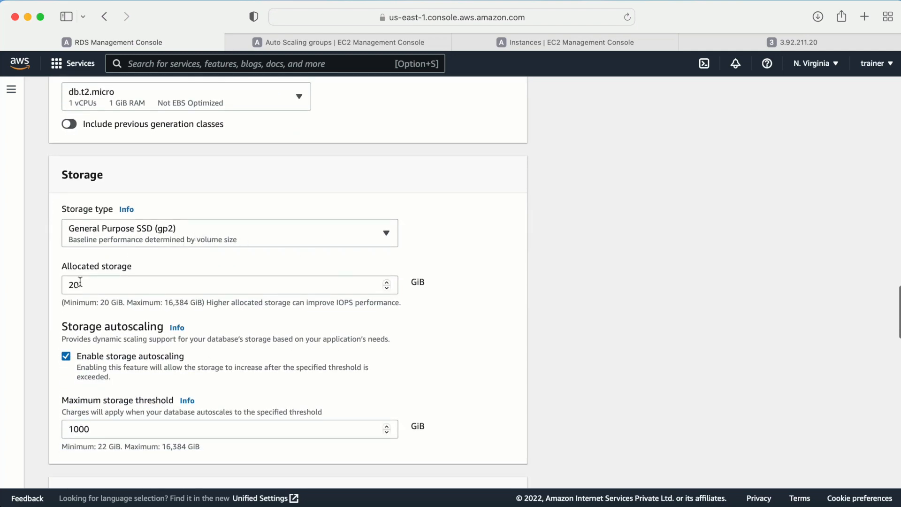
scroll(84, 282, "down", 4)
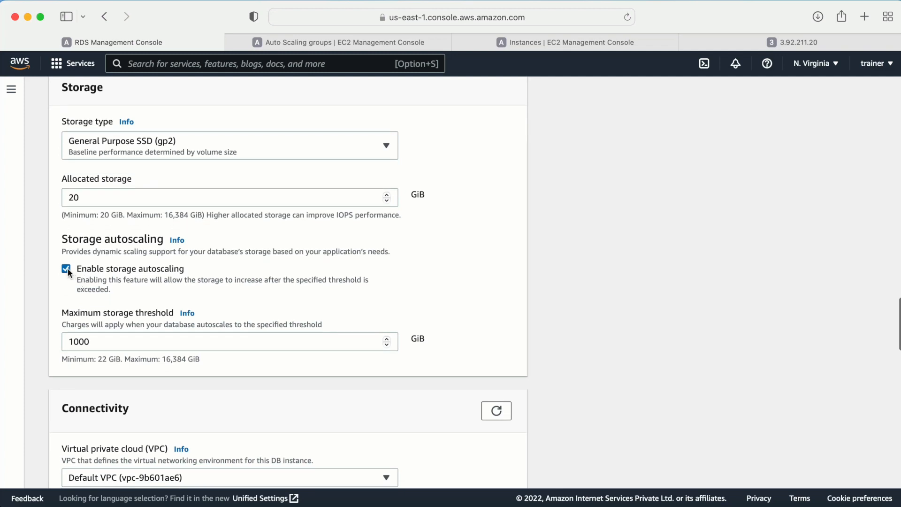
left_click(66, 269)
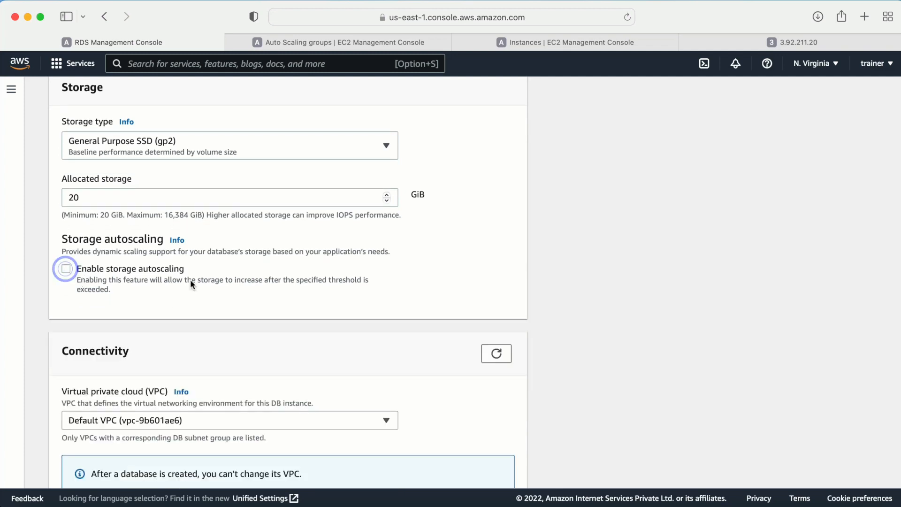
scroll(190, 280, "down", 7)
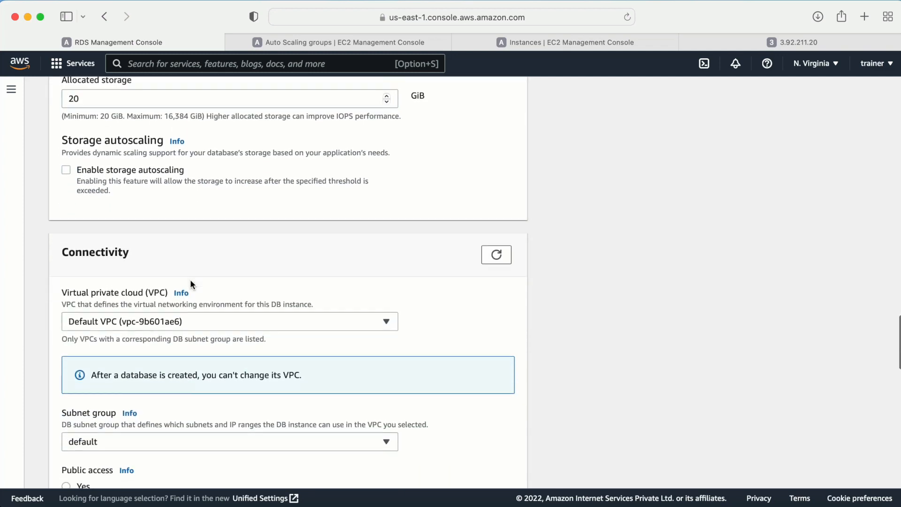
- Put the database in the 3tierapplication VPC with a new security group named database, no AZ preference
left_click(196, 266)
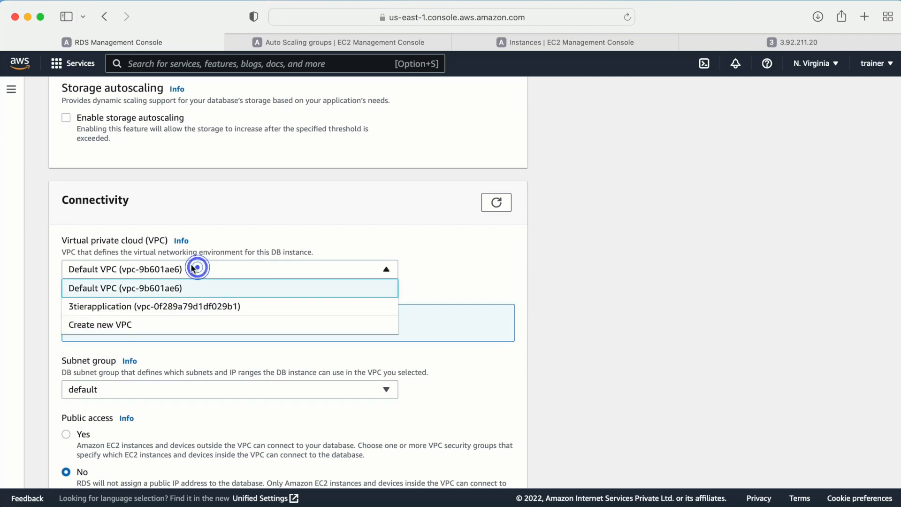
left_click(120, 309)
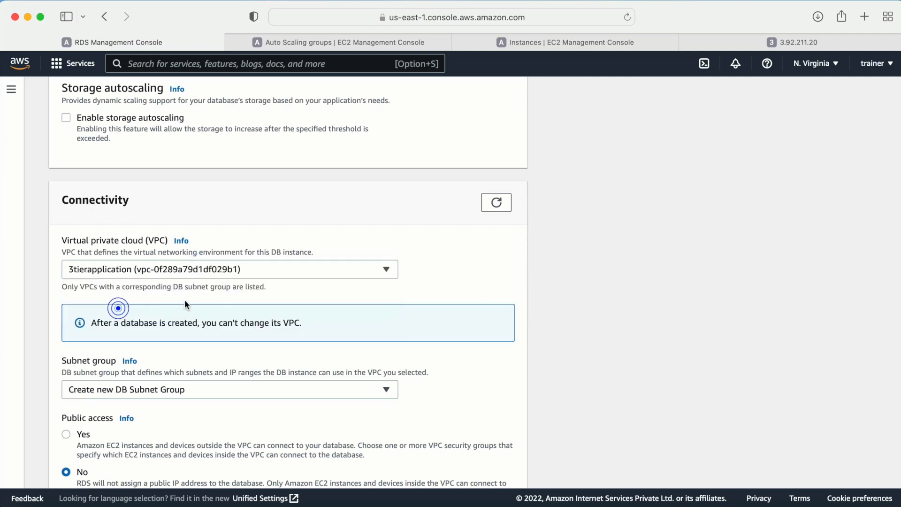
scroll(270, 306, "down", 5)
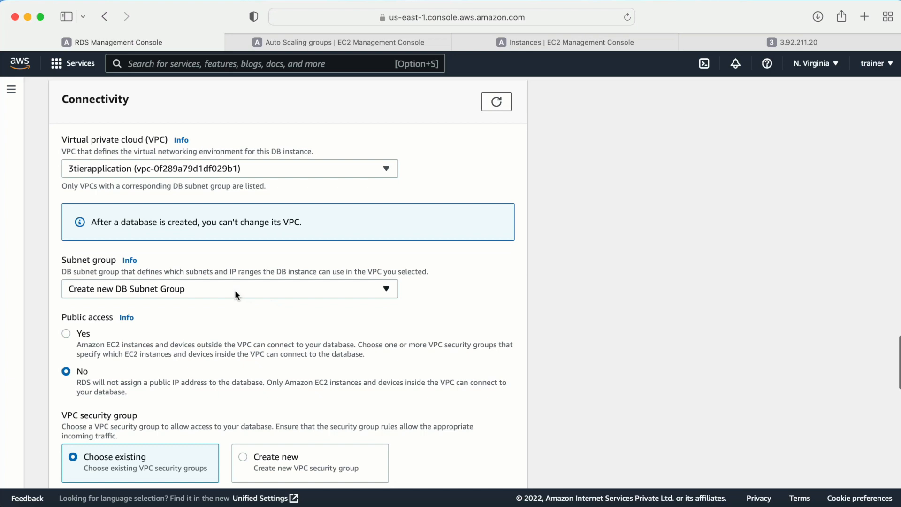
left_click(233, 288)
left_click(234, 289)
scroll(207, 322, "down", 8)
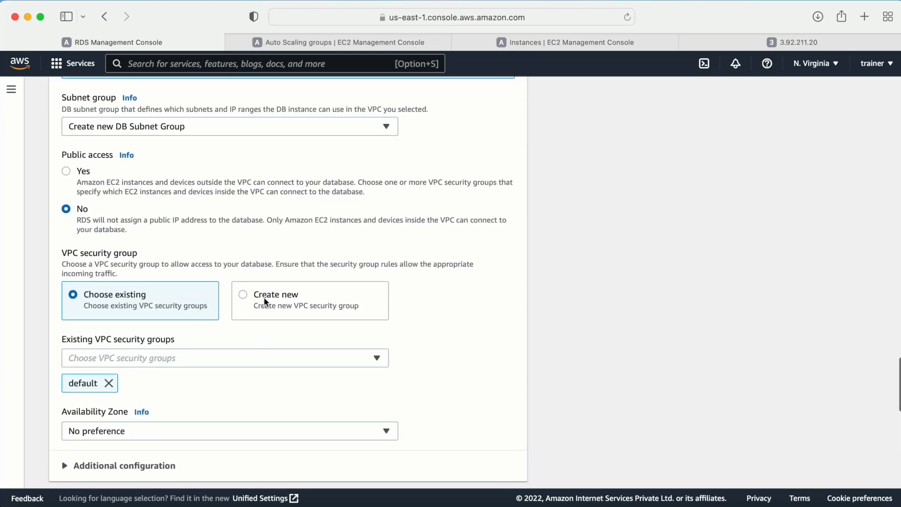
left_click(258, 297)
scroll(322, 355, "down", 3)
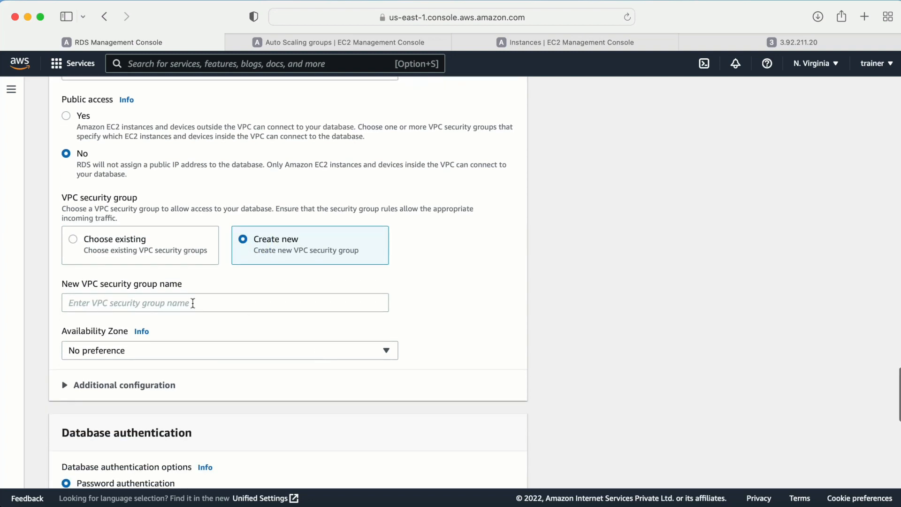
left_click(154, 305)
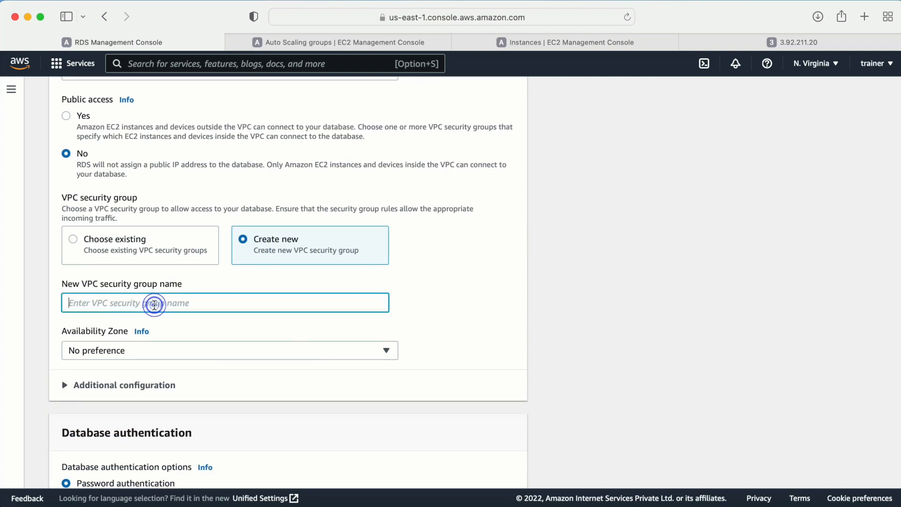
type("database")
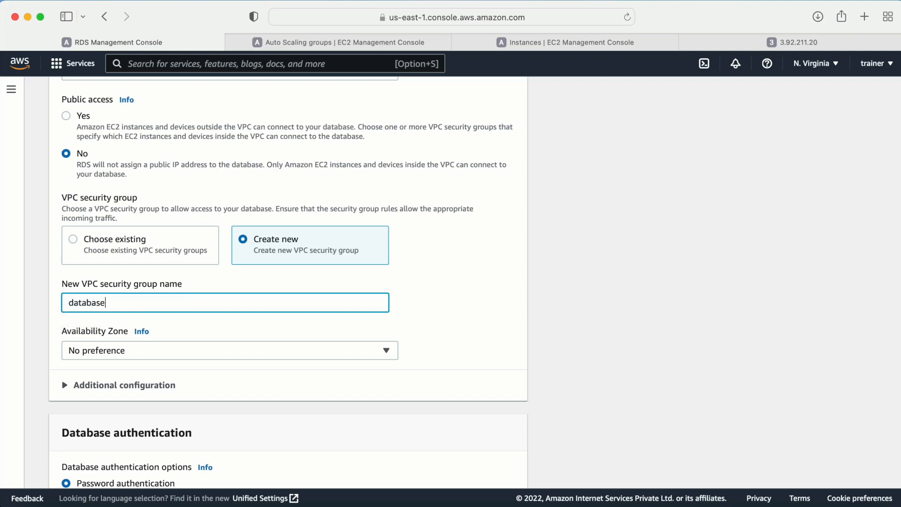
left_click(185, 355)
left_click(513, 305)
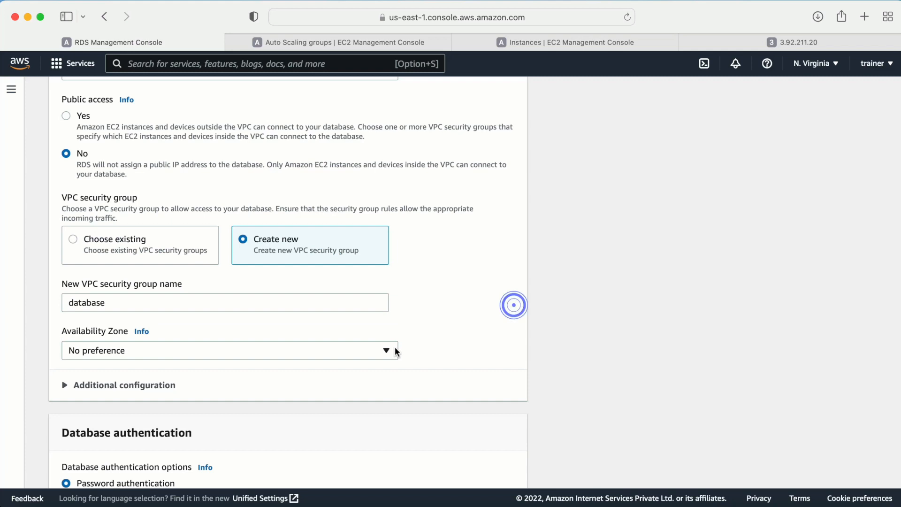
- Review the additional configuration, including the database port, and create the database
scroll(513, 305, "down", 3)
left_click(62, 284)
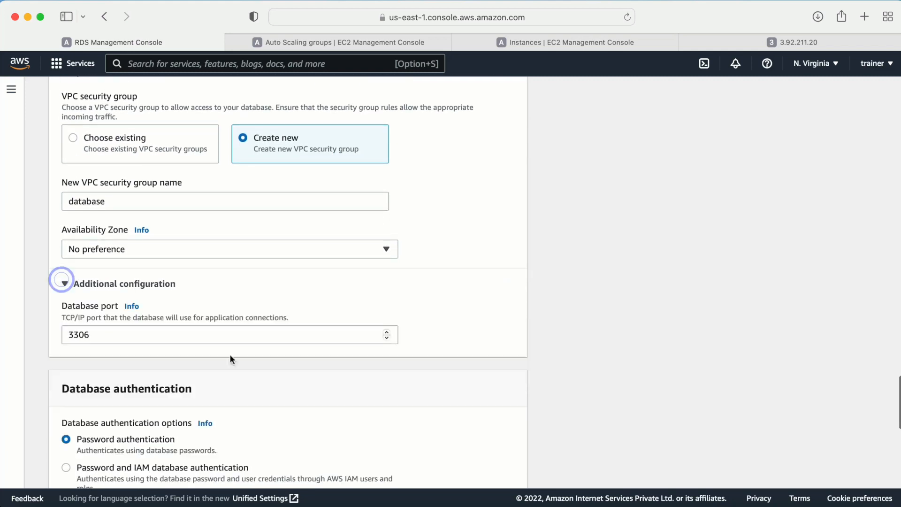
scroll(230, 356, "down", 1)
scroll(140, 322, "down", 5)
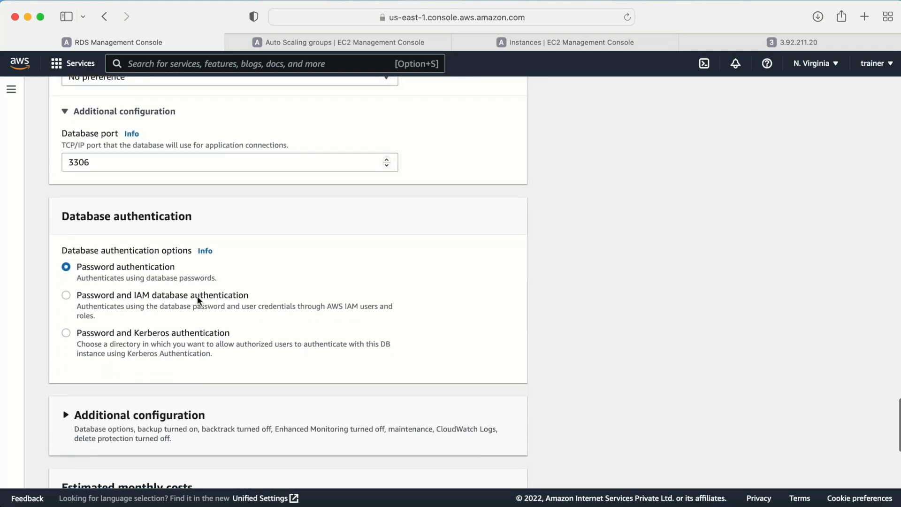
scroll(245, 314, "down", 4)
scroll(245, 314, "down", 4)
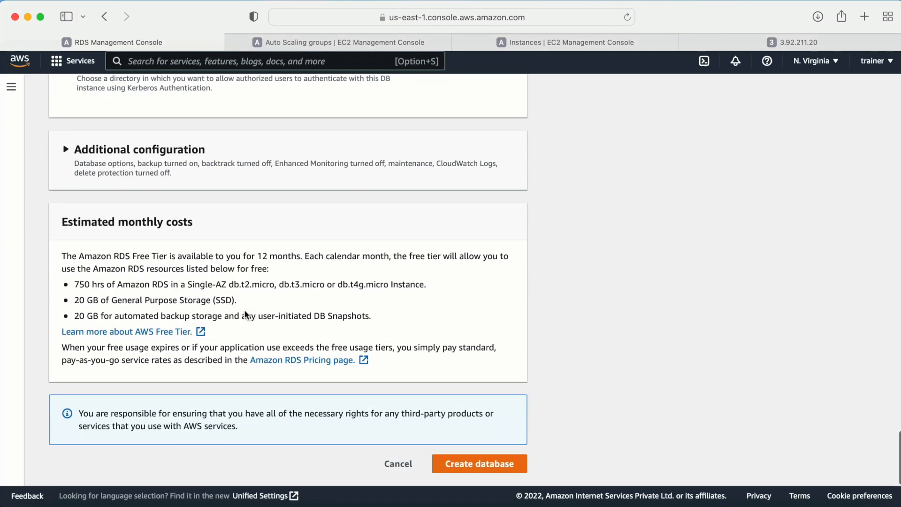
scroll(244, 297, "up", 1)
scroll(244, 296, "down", 1)
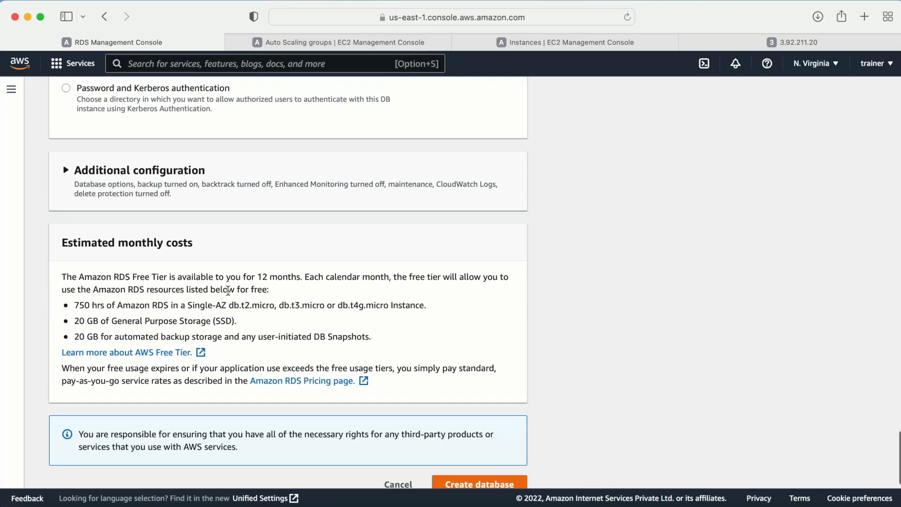
left_click_drag(62, 238, 201, 237)
scroll(286, 286, "up", 8)
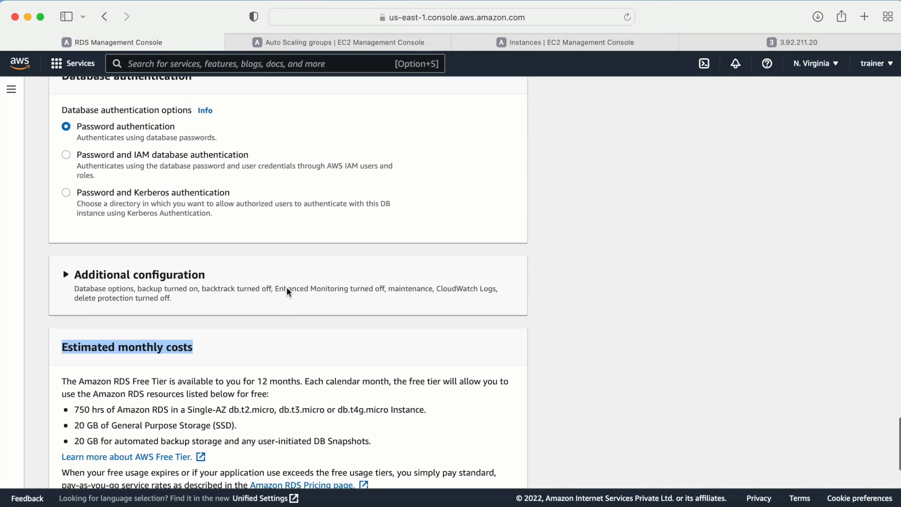
scroll(286, 287, "up", 12)
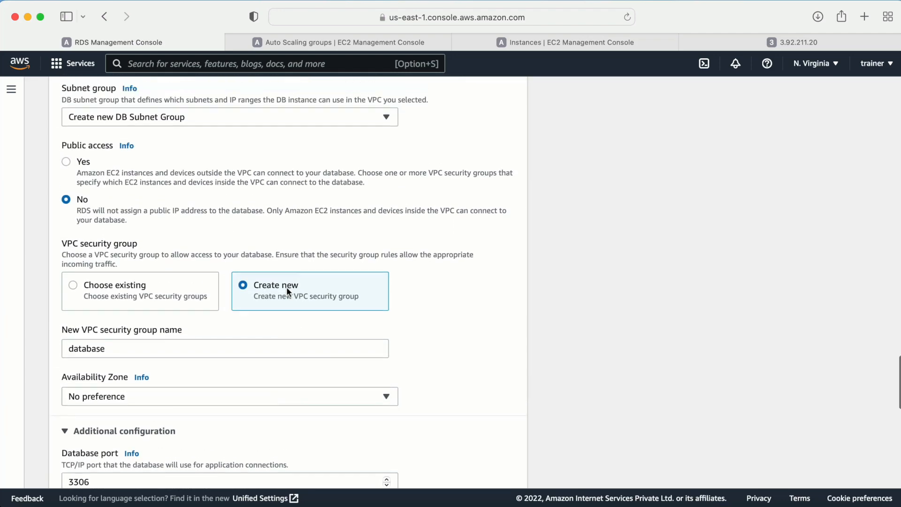
scroll(287, 291, "down", 20)
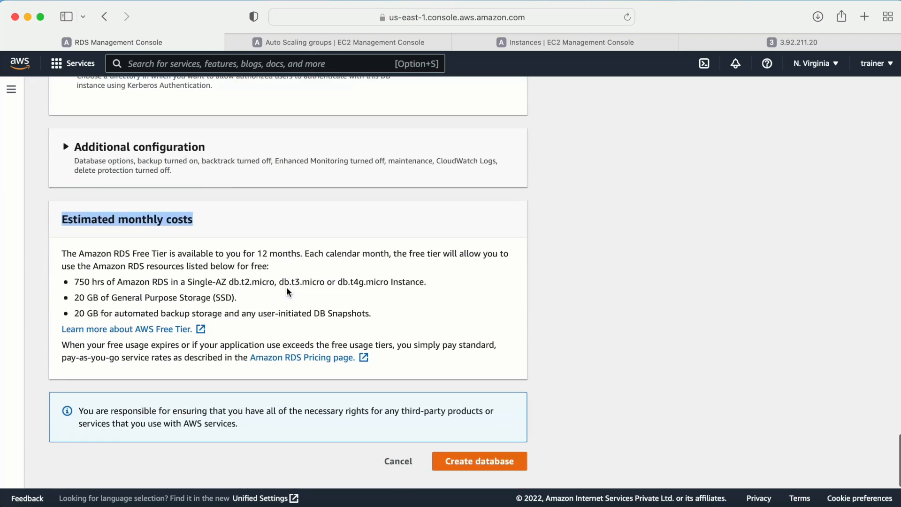
scroll(327, 306, "up", 18)
scroll(327, 305, "down", 3)
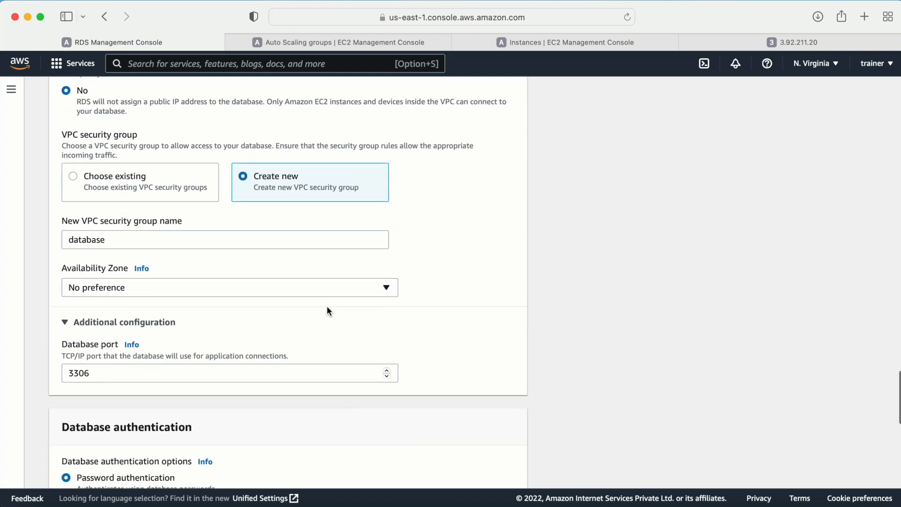
scroll(327, 310, "down", 3)
scroll(327, 310, "up", 7)
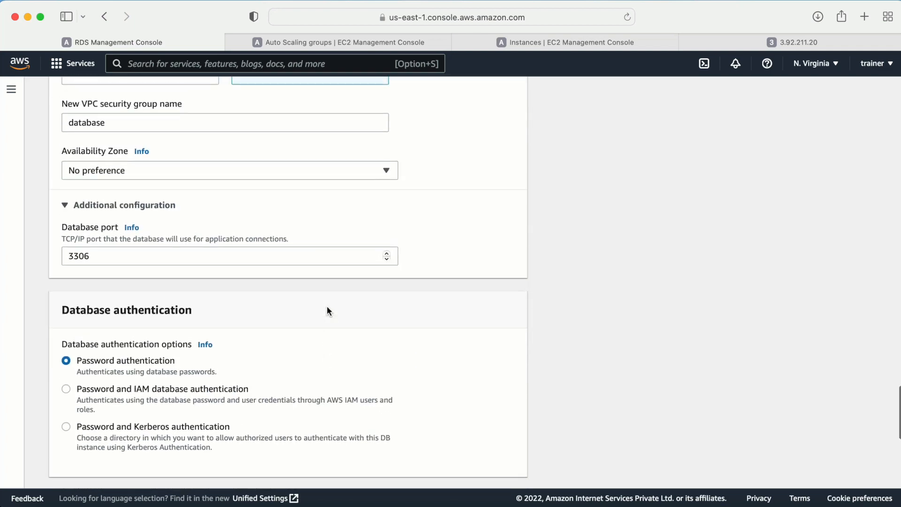
scroll(327, 309, "up", 1)
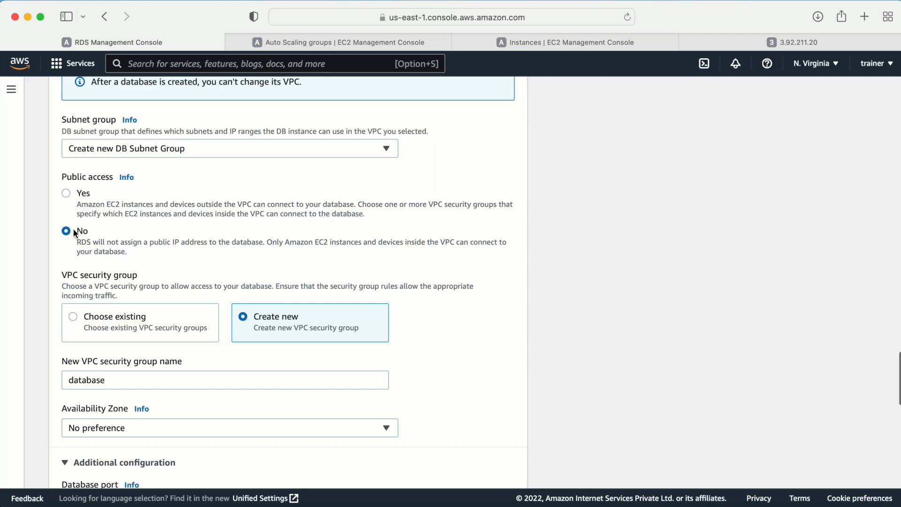
scroll(323, 301, "down", 20)
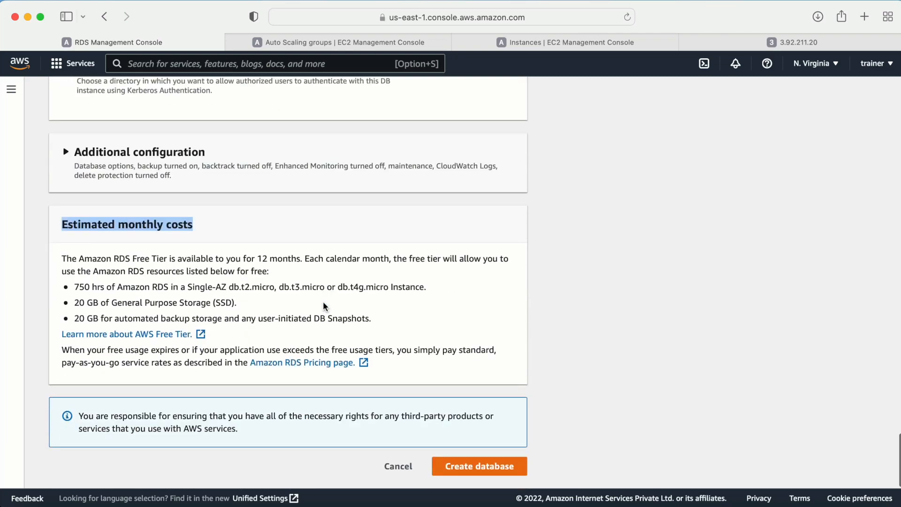
left_click(471, 466)
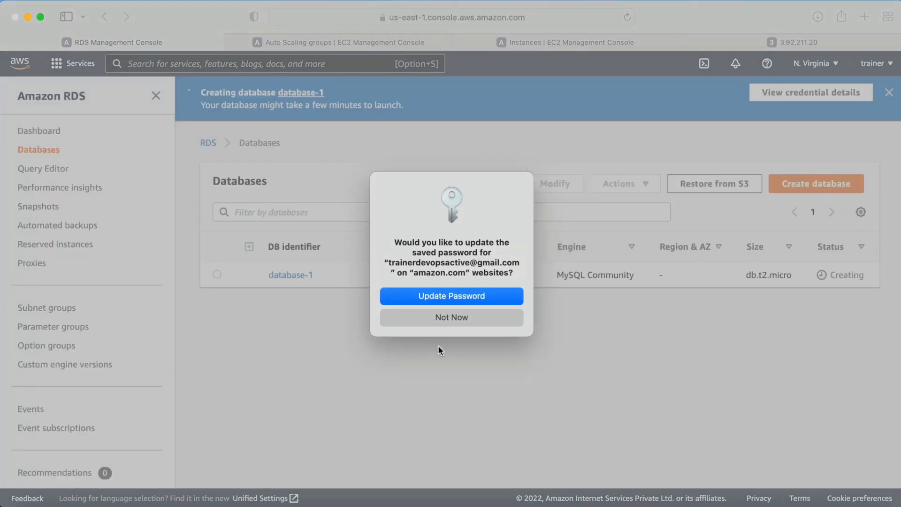
- Dismiss the password prompt and review database-1's connectivity details, noting the endpoint isn't assigned yet
left_click(430, 313)
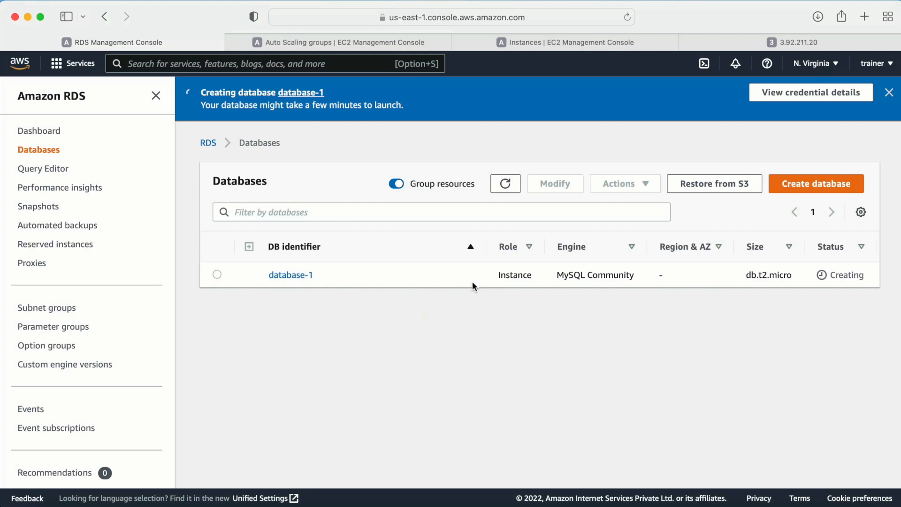
left_click(296, 275)
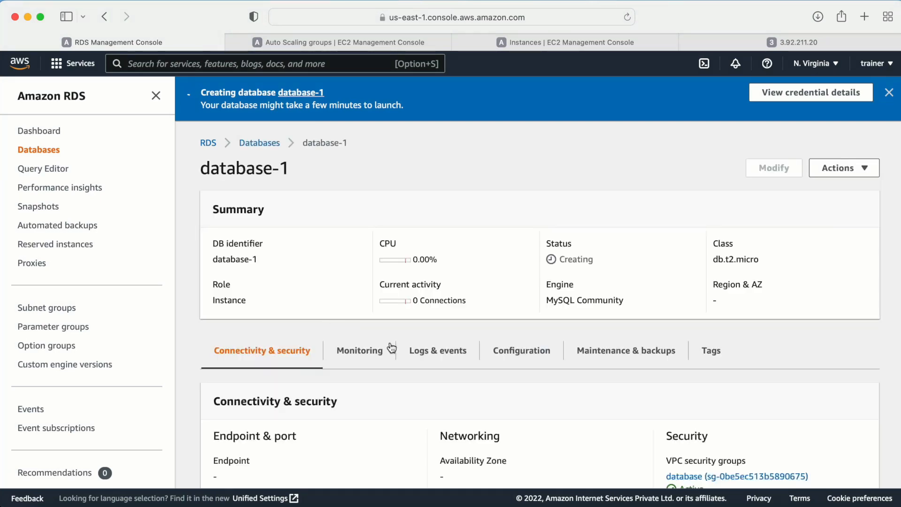
scroll(281, 282, "down", 5)
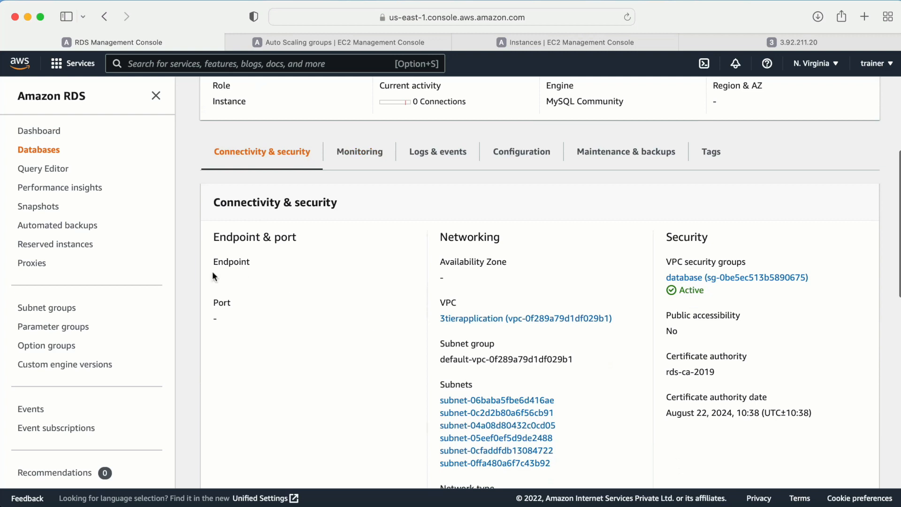
double_click(217, 262)
left_click_drag(212, 274, 281, 289)
left_click(262, 282)
scroll(504, 275, "down", 2)
scroll(504, 270, "down", 1)
scroll(571, 294, "down", 1)
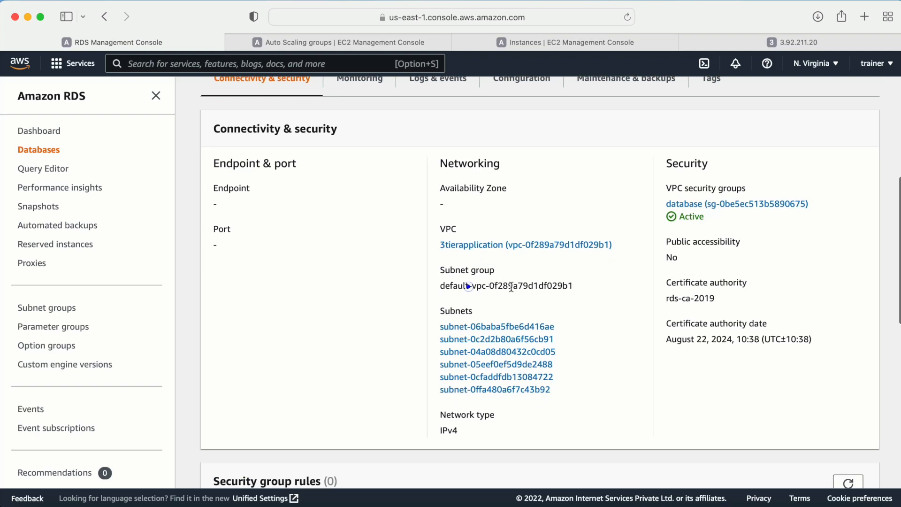
left_click_drag(511, 287, 573, 286)
scroll(710, 404, "up", 9)
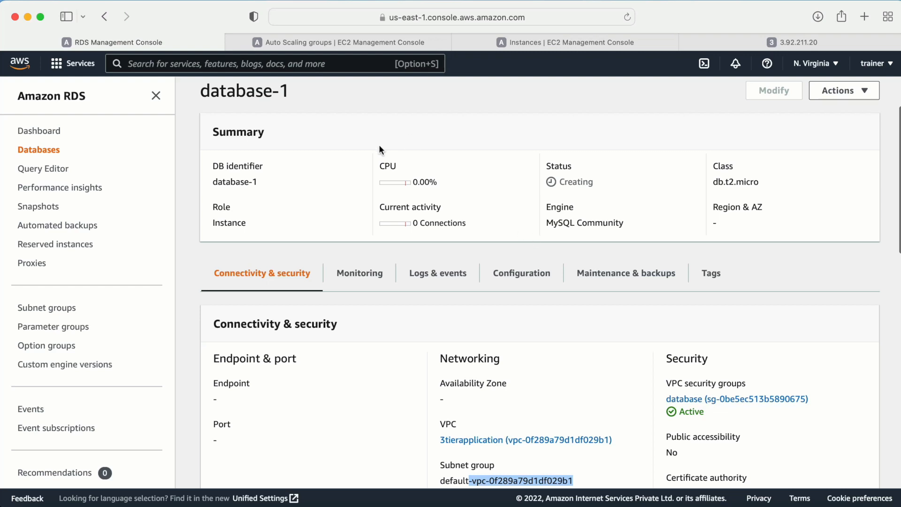
- Return to the EC2 instances list and select the applicationMachine instance
left_click(307, 42)
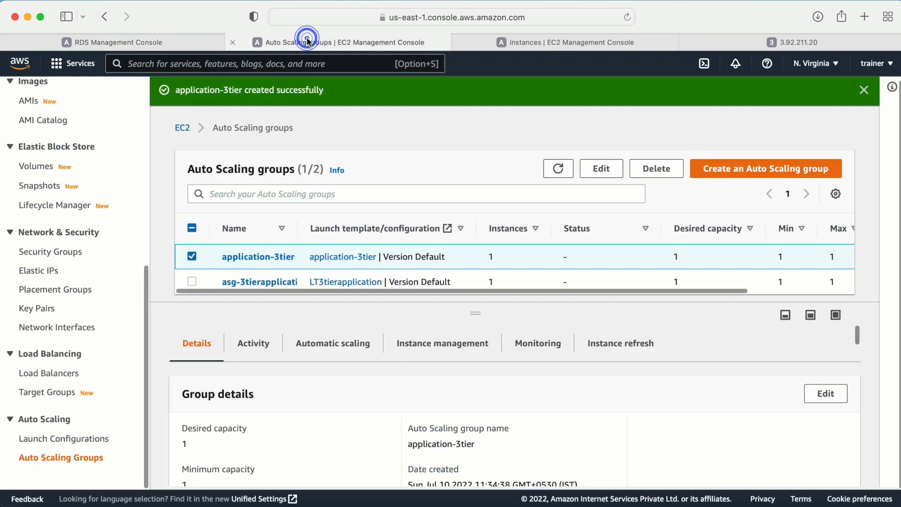
scroll(76, 213, "up", 6)
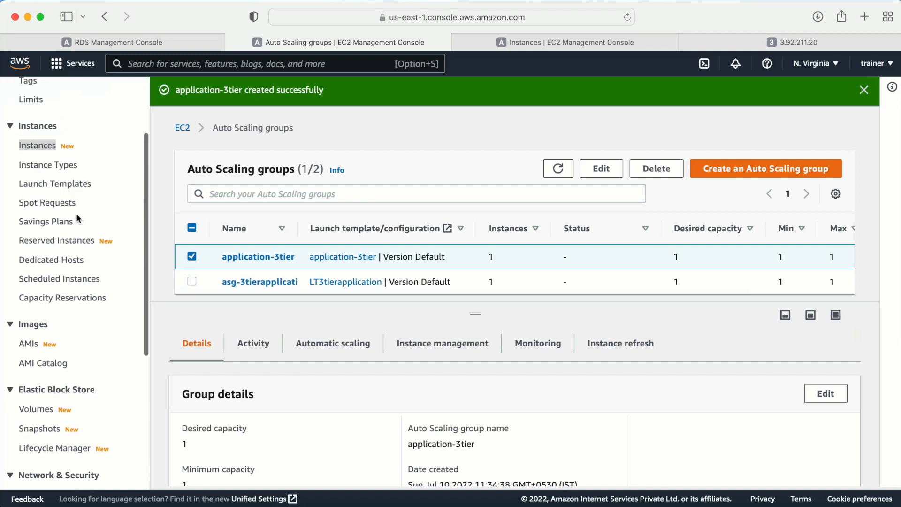
left_click(583, 44)
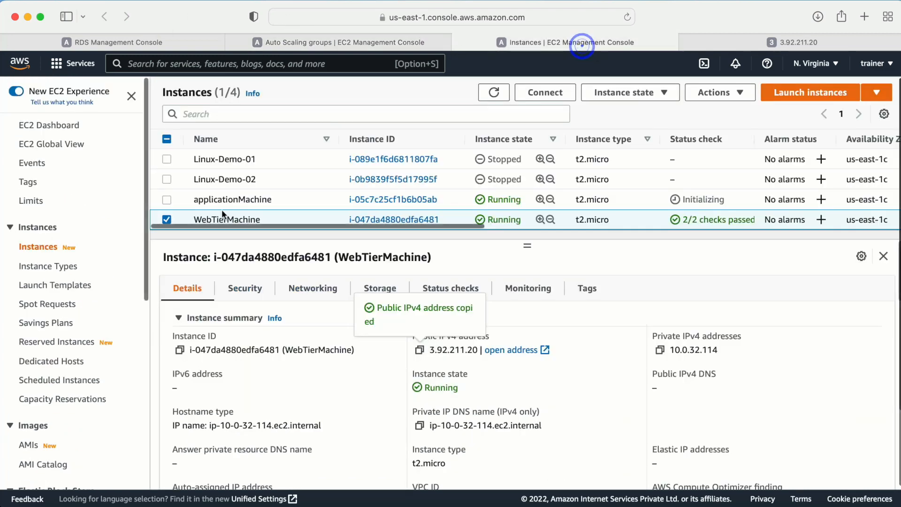
left_click(166, 219)
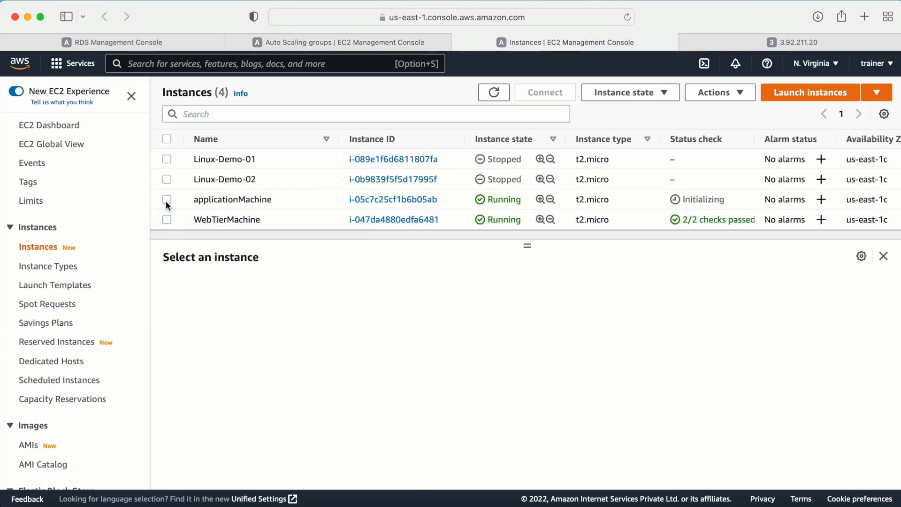
left_click(166, 200)
- Open applicationSG and show its inbound rules: HTTP 80, MySQL 3306 from anywhere, SSH 22
left_click(253, 288)
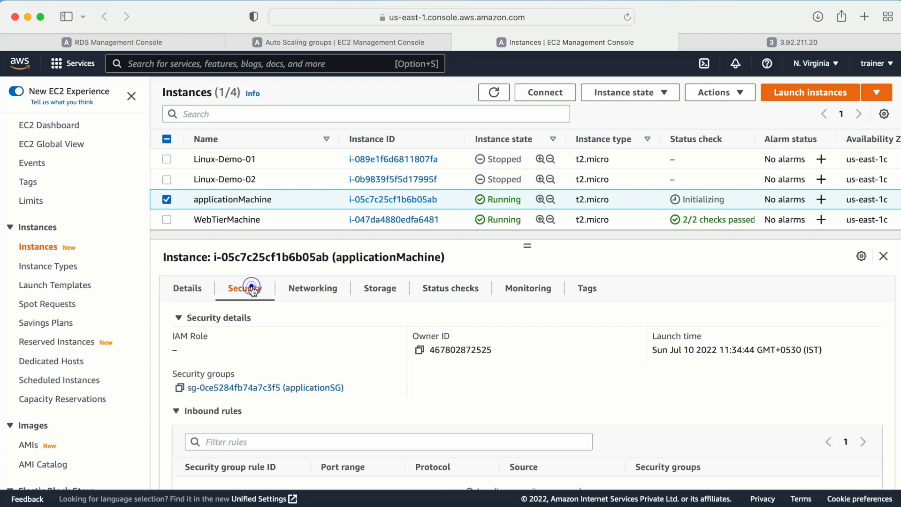
left_click(272, 392)
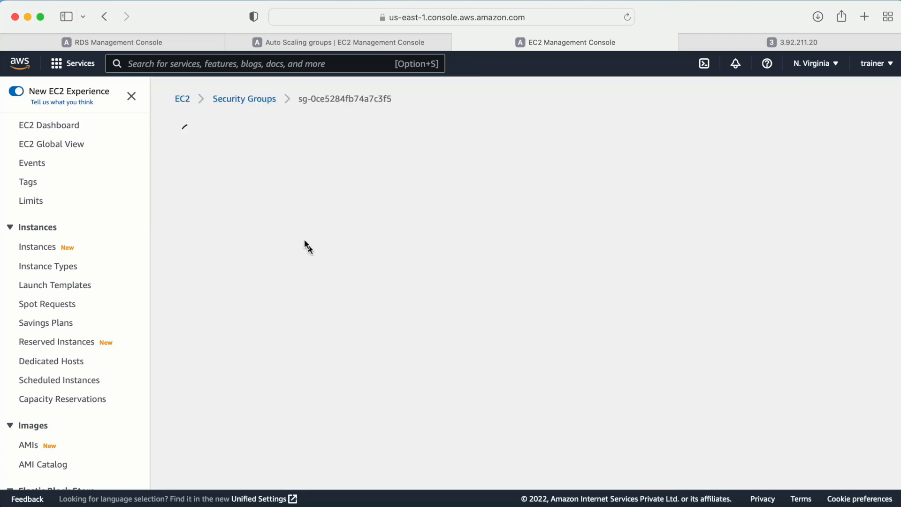
scroll(305, 319, "down", 3)
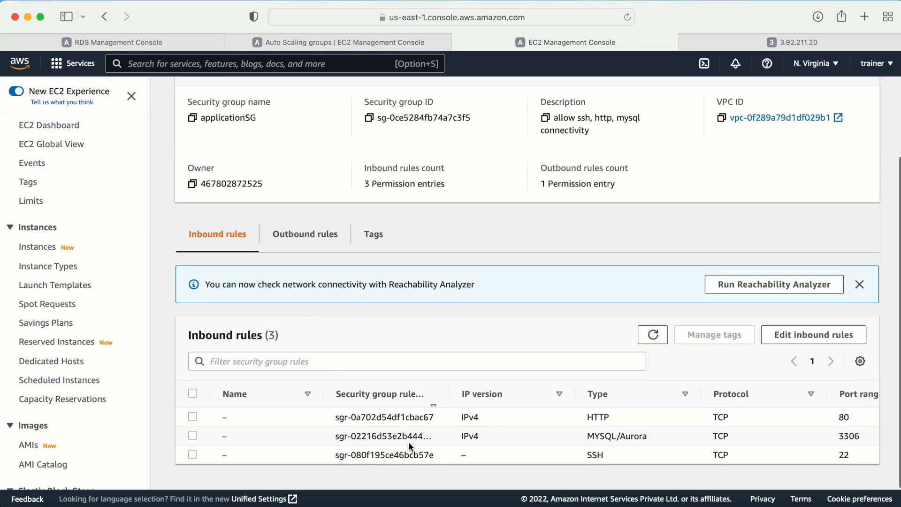
left_click(819, 334)
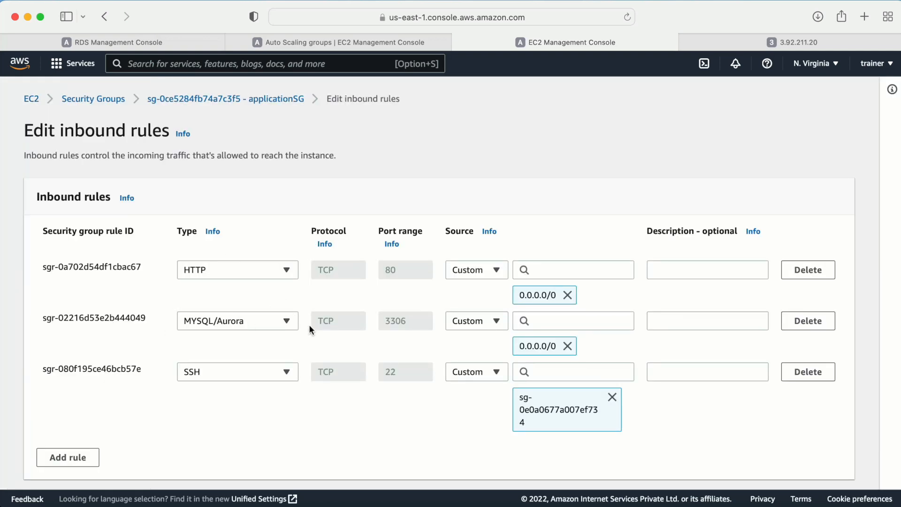
- Replace the MySQL rule's anywhere source with the database security group, which raises an error
left_click(567, 346)
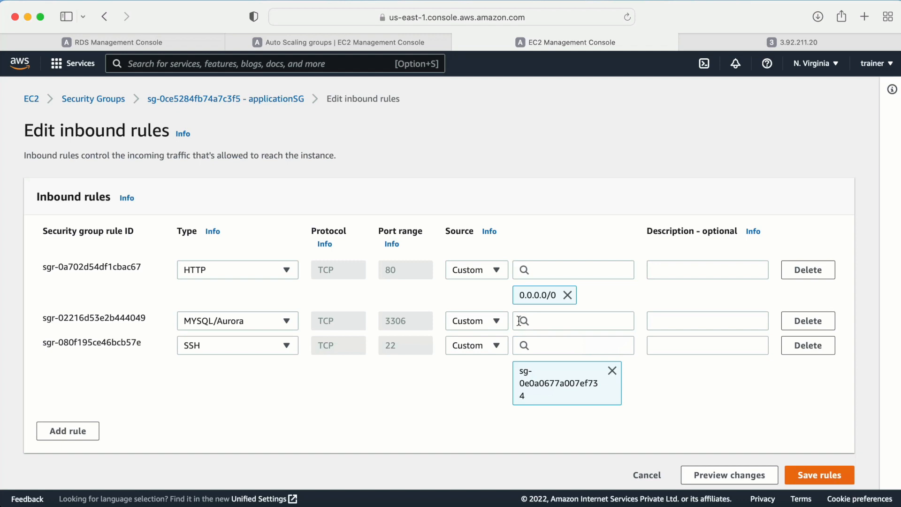
left_click(543, 319)
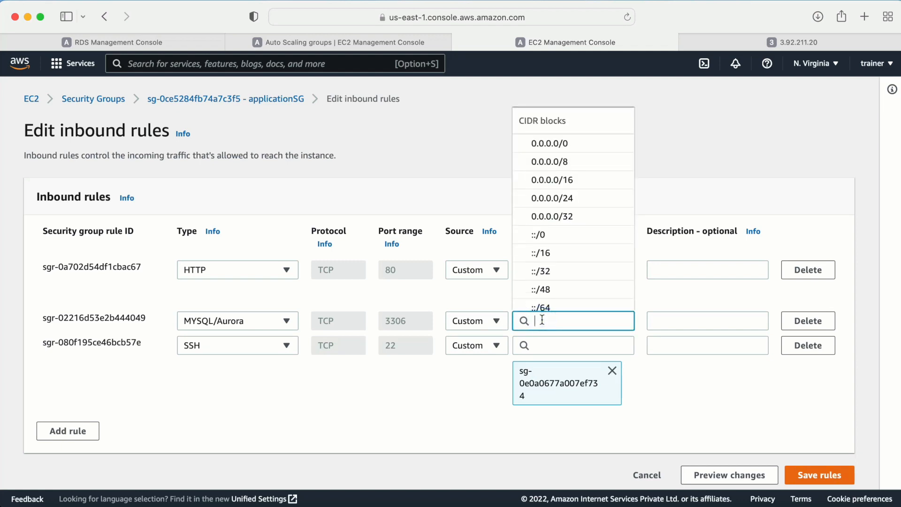
type("data")
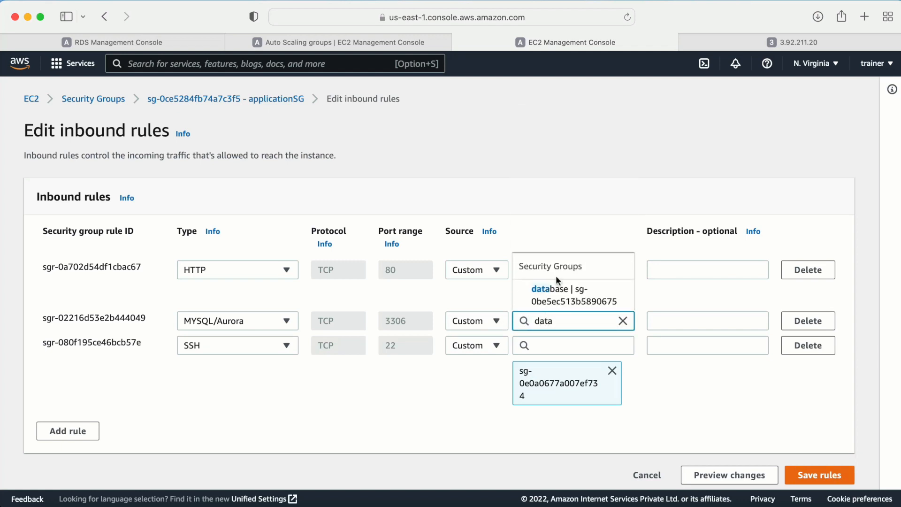
left_click(558, 301)
left_click(748, 372)
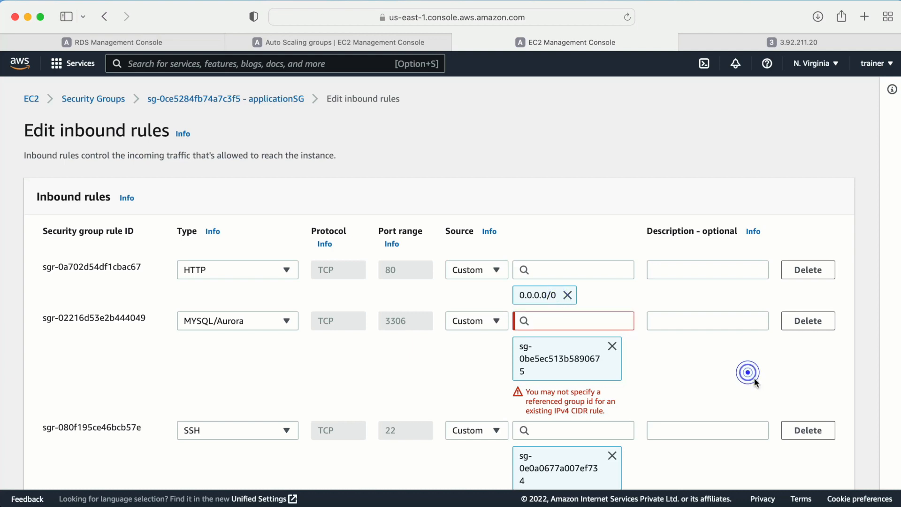
scroll(754, 382, "down", 1)
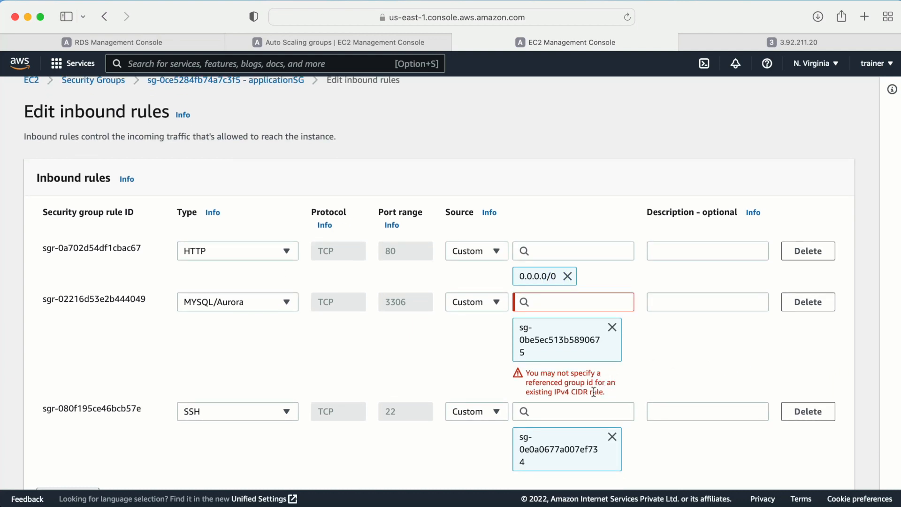
left_click_drag(607, 397, 606, 393)
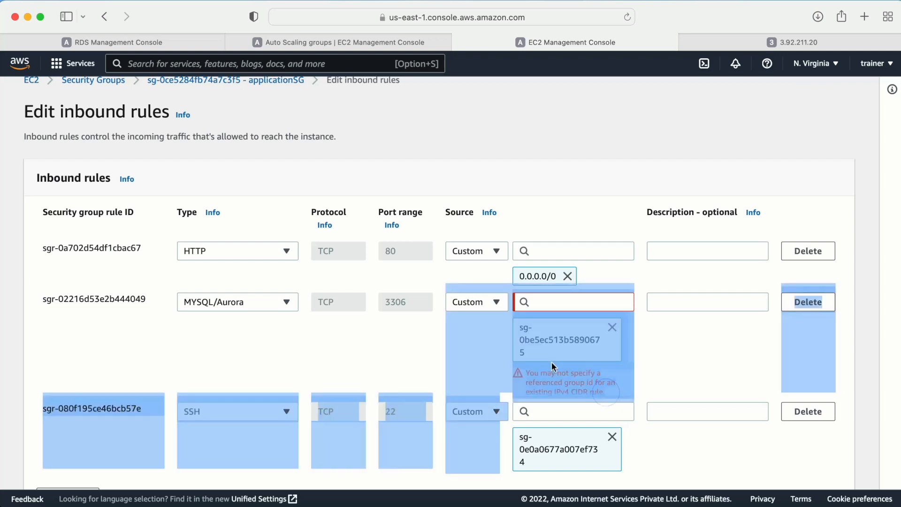
left_click(413, 357)
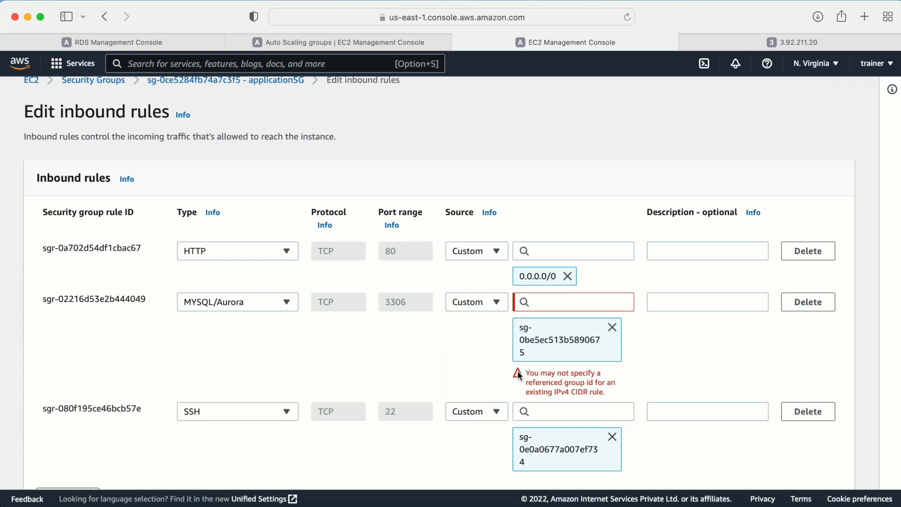
- Retry the database security group as MySQL source, then delete the MySQL/Aurora rule
left_click(612, 328)
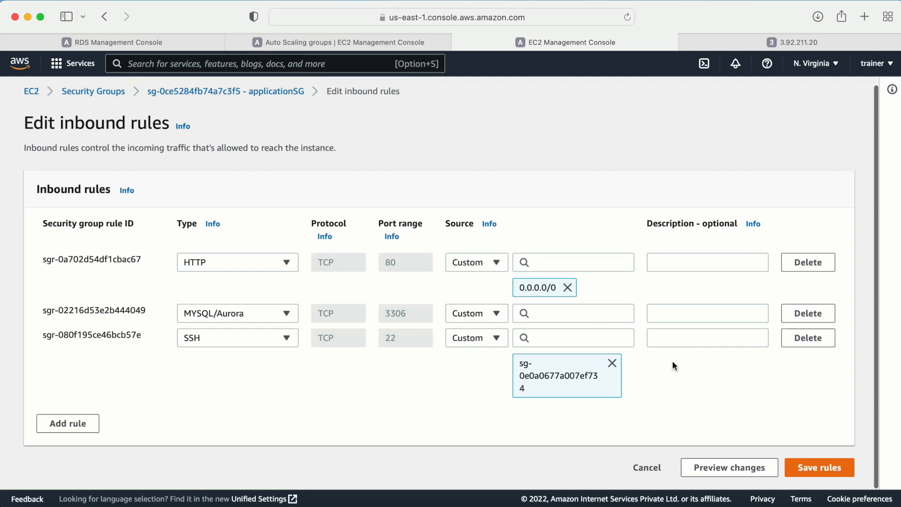
left_click(564, 314)
left_click(564, 314)
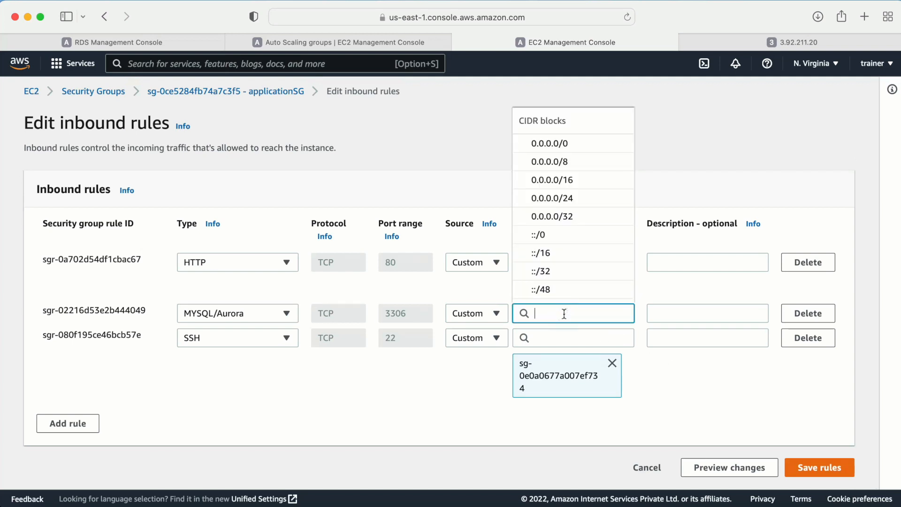
type("dat")
left_click(571, 281)
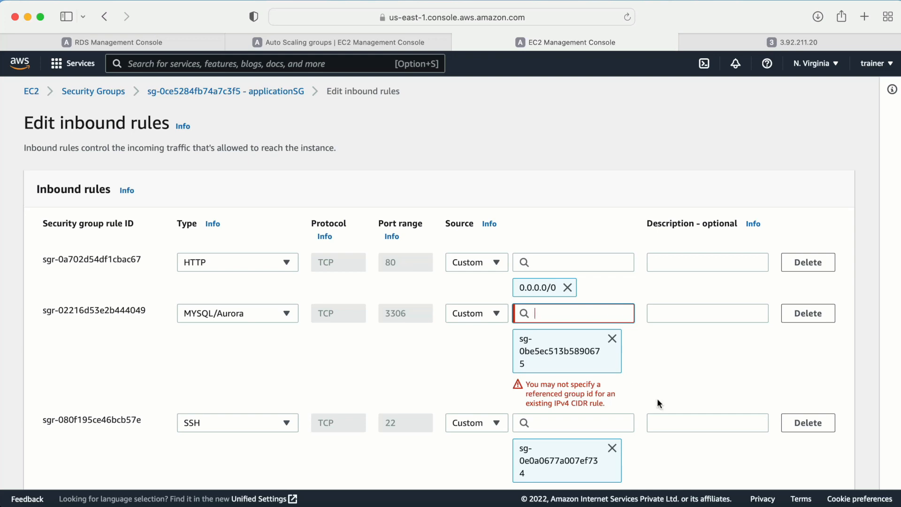
left_click(612, 338)
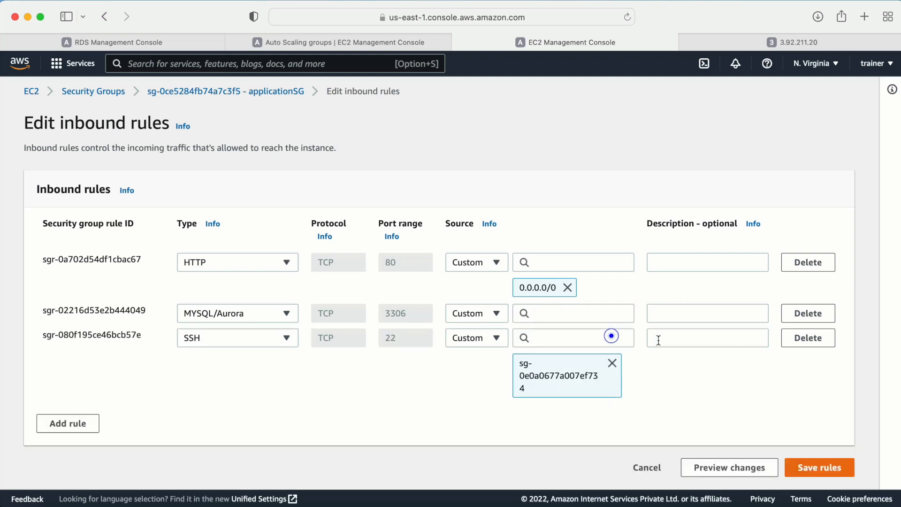
left_click(809, 313)
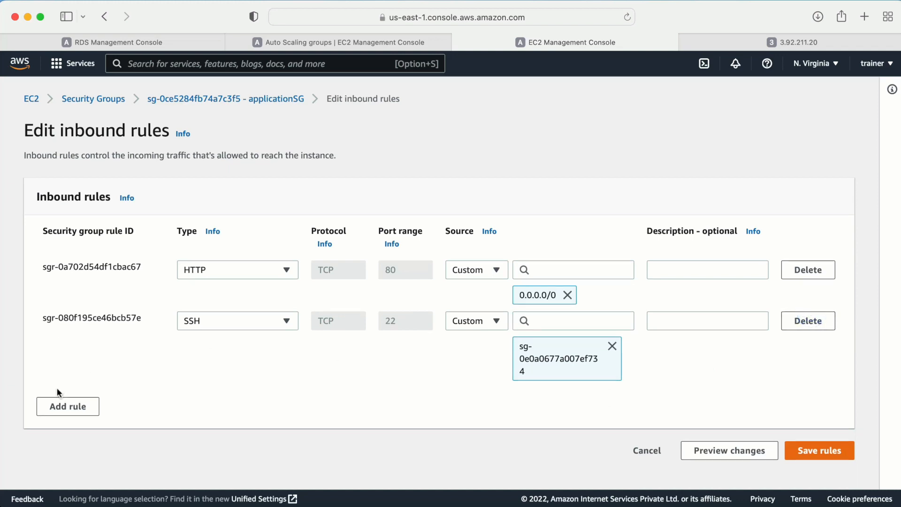
- Add a new MYSQL/Aurora 3306 rule with the database security group as source and save
left_click(60, 406)
left_click(216, 398)
type("my")
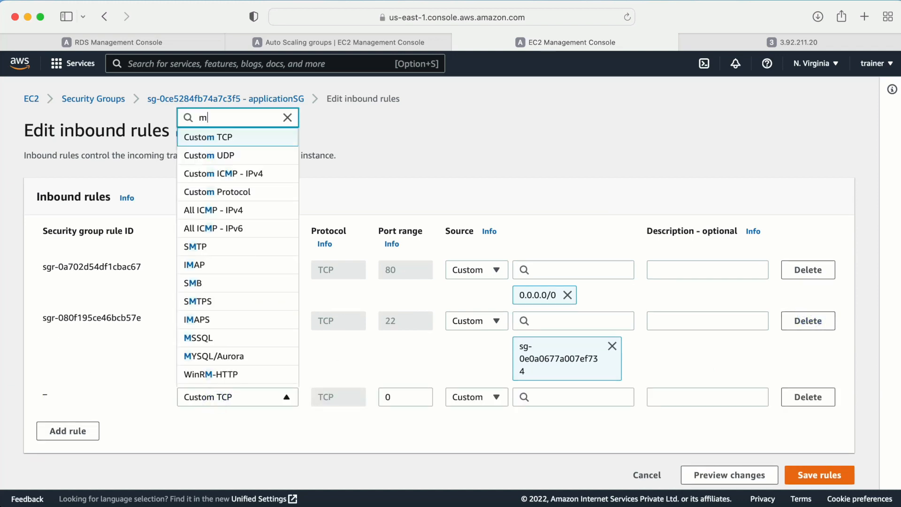
left_click(230, 381)
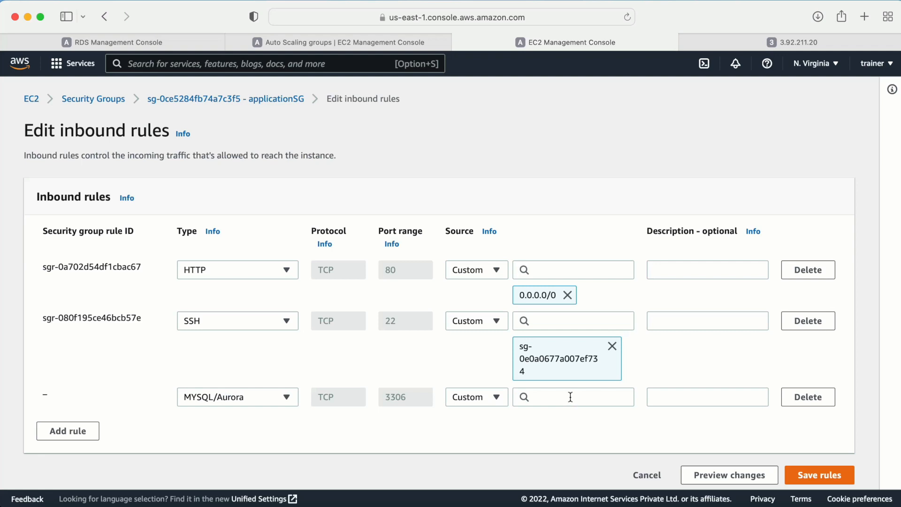
left_click(570, 397)
left_click(566, 381)
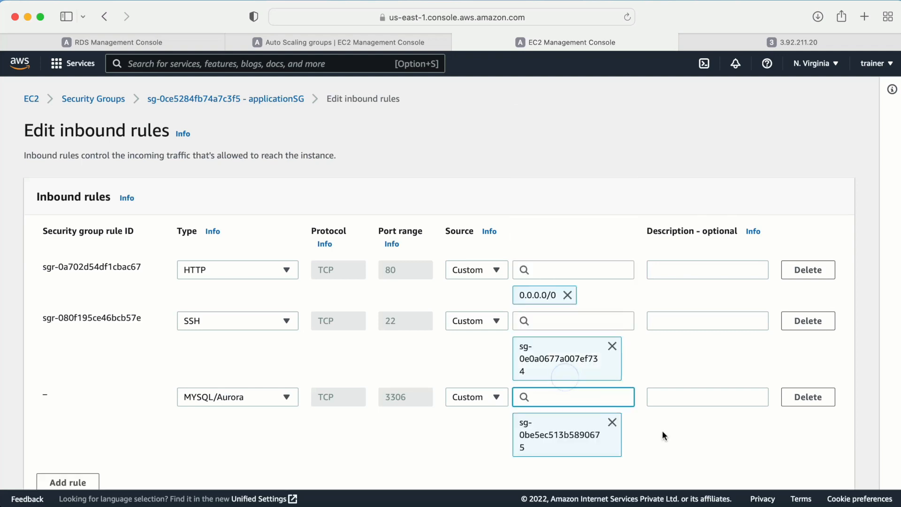
scroll(711, 435, "down", 3)
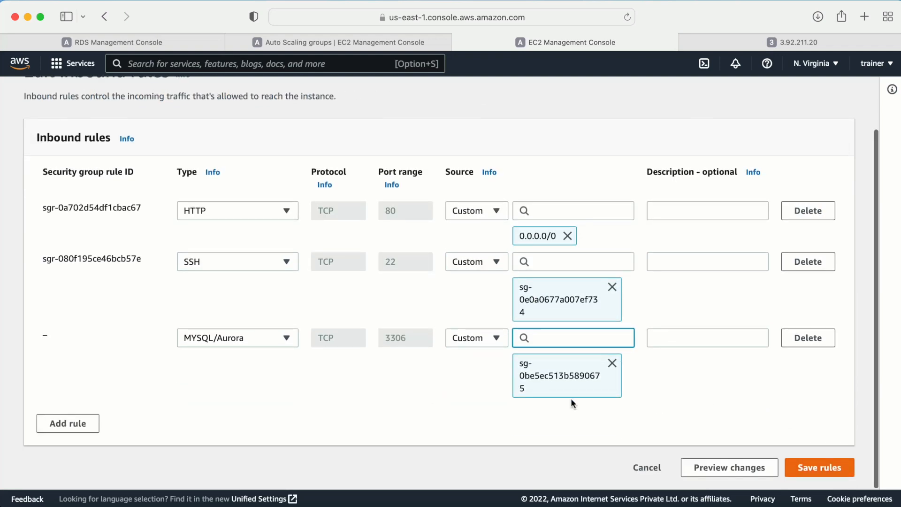
left_click(829, 468)
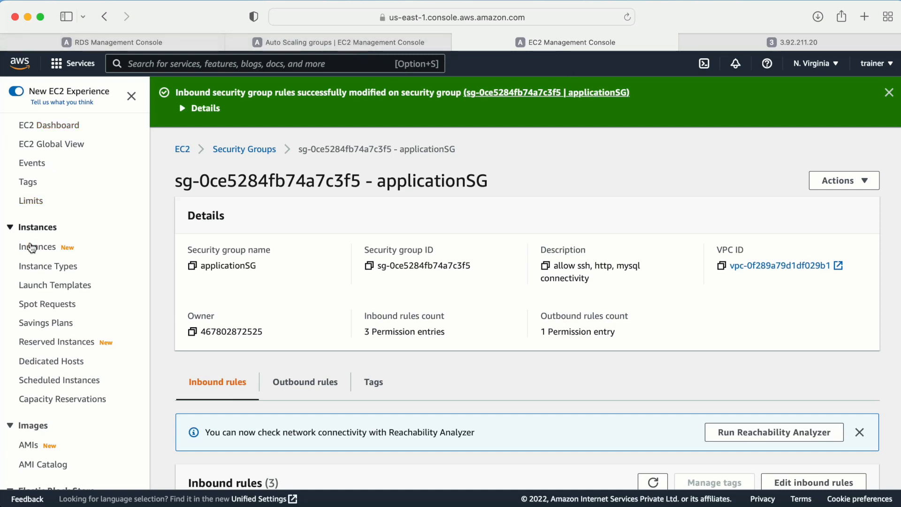
- Copy WebTierMachine's public IPv4 address from its instance details
left_click(35, 247)
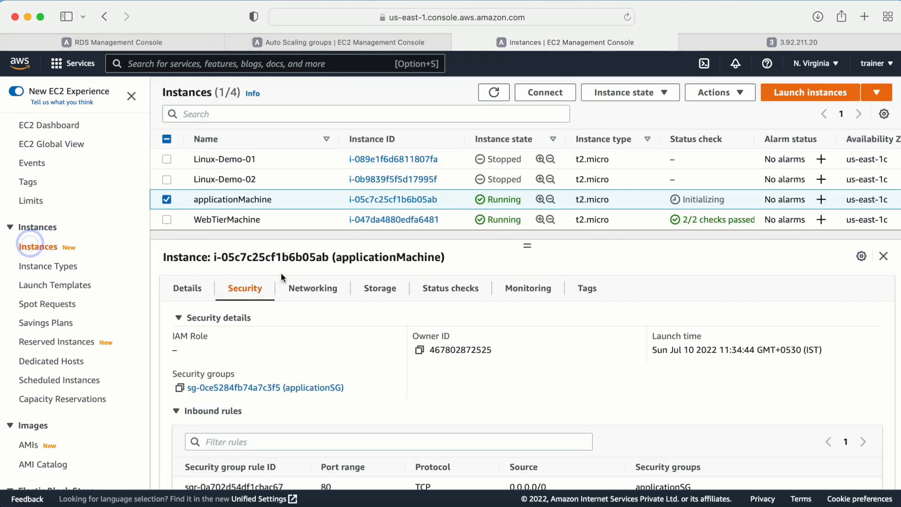
left_click(167, 200)
left_click(166, 220)
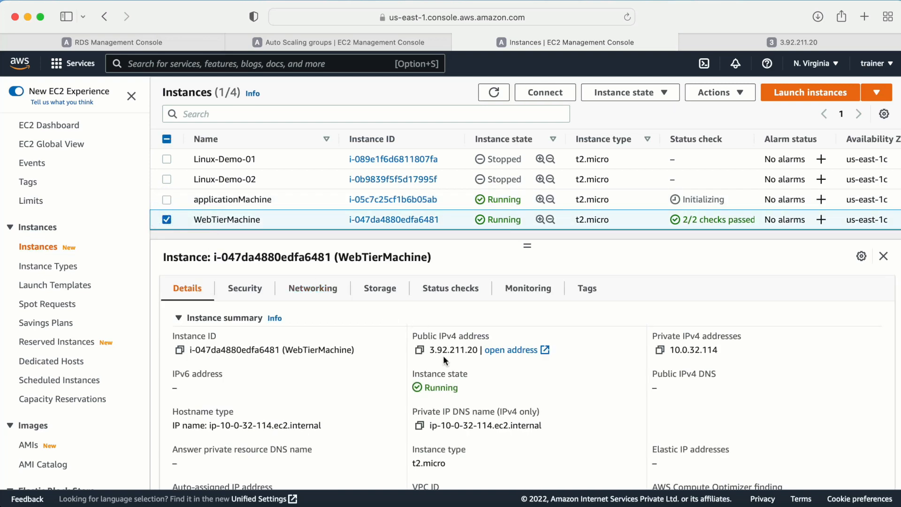
left_click(420, 350)
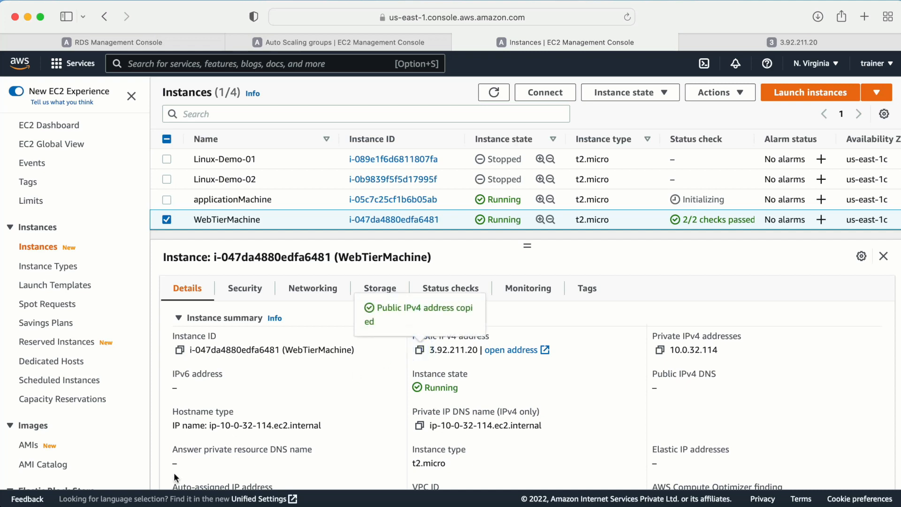
- Open an enlarged Terminal window and change into the Downloads folder
left_click(92, 506)
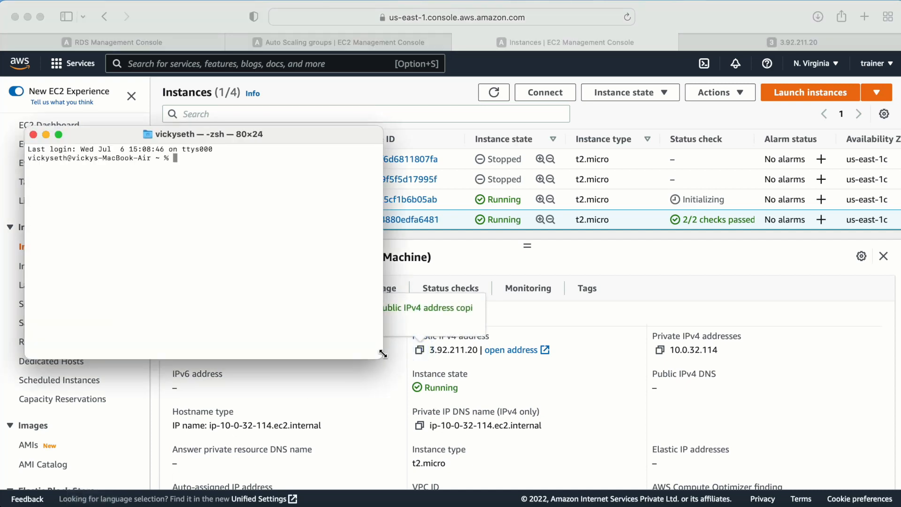
left_click_drag(380, 356, 717, 468)
left_click(432, 314)
type("cd ")
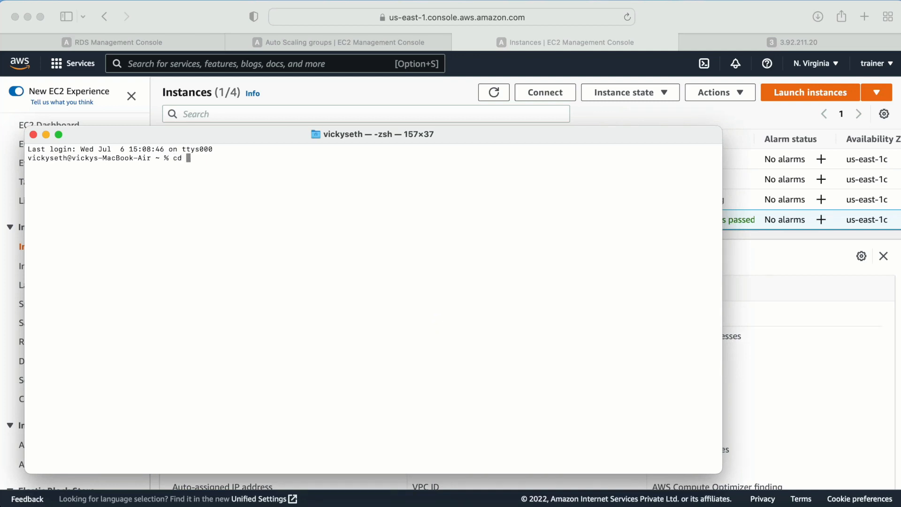
type("Downloads")
key("Return")
type("ssh -i ")
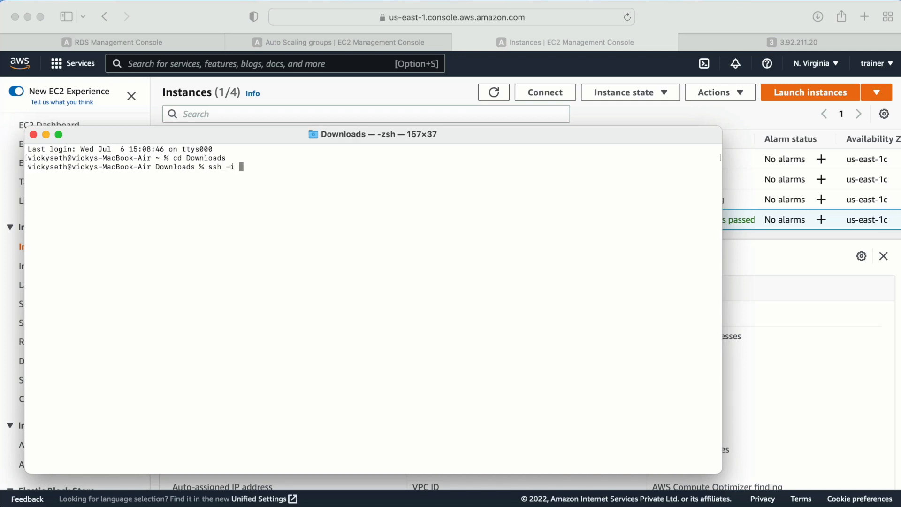
type("ssm")
key("Tab")
type("ec2-user@")
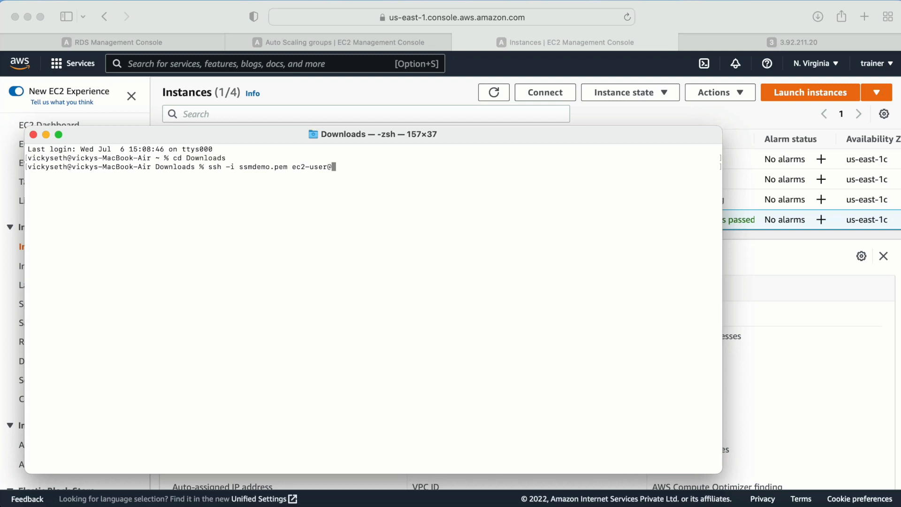
right_click(413, 262)
left_click(432, 280)
key("Return")
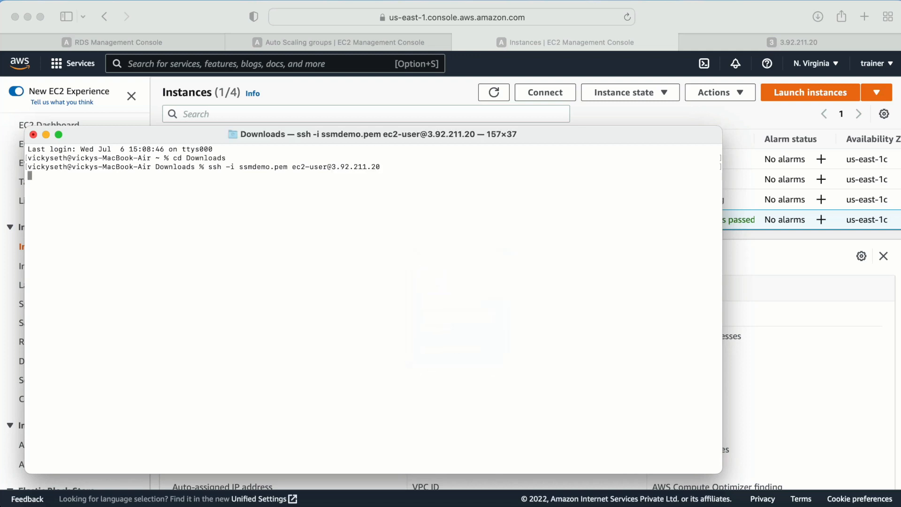
type("yes")
key("Return")
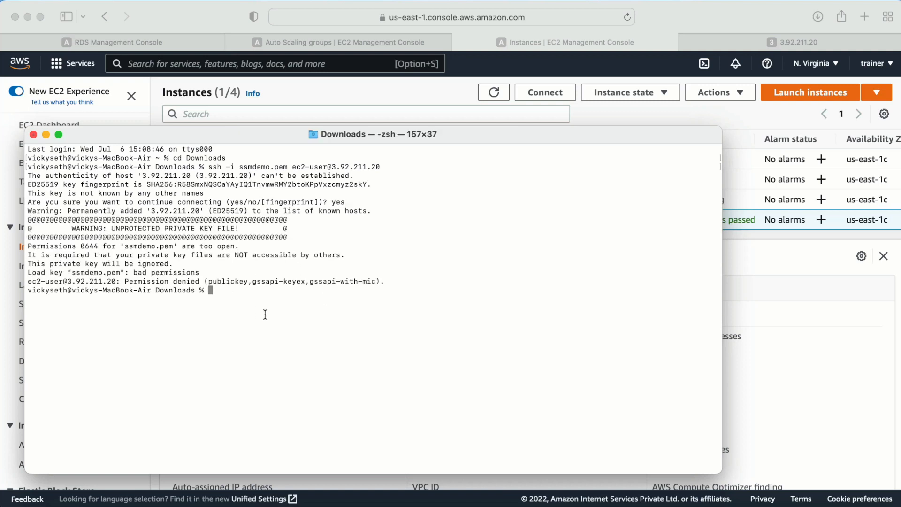
left_click_drag(116, 278, 277, 282)
- Apply chmod 400 to ssmdemo.pem and rerun the SSH connection to the web tier
left_click(279, 295)
type("chmod 400 ssmdemo.pem")
key("Return")
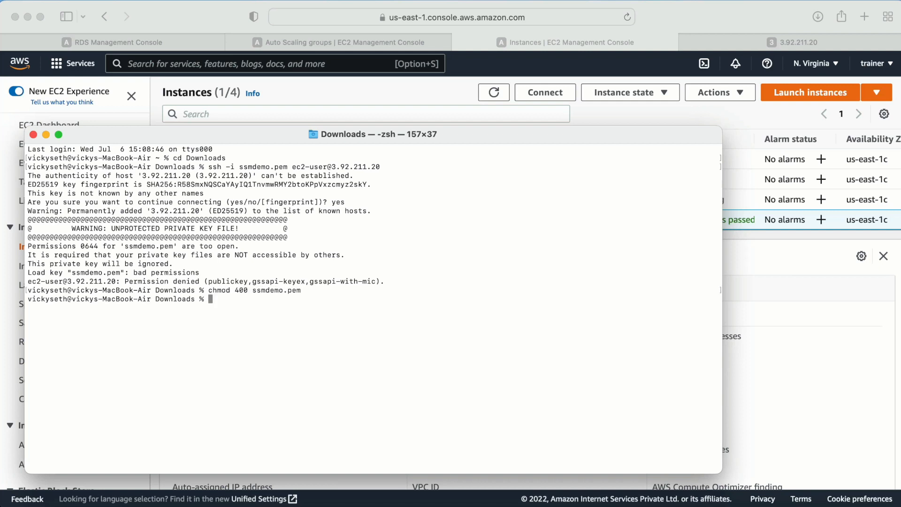
key("Up")
key("Up")
key("Return")
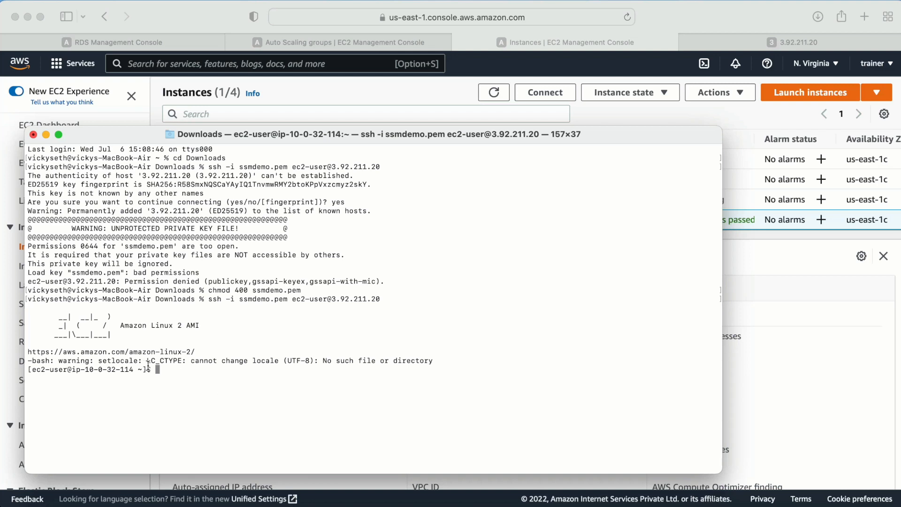
key("ctrl+l")
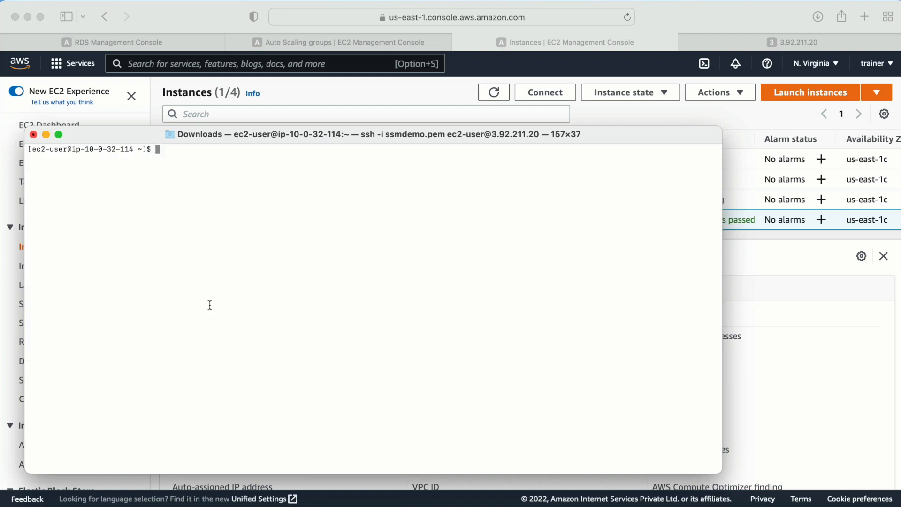
left_click_drag(69, 150, 165, 154)
left_click(209, 175)
left_click(322, 205)
left_click_drag(145, 139, 219, 178)
left_click(270, 232)
type("curl ")
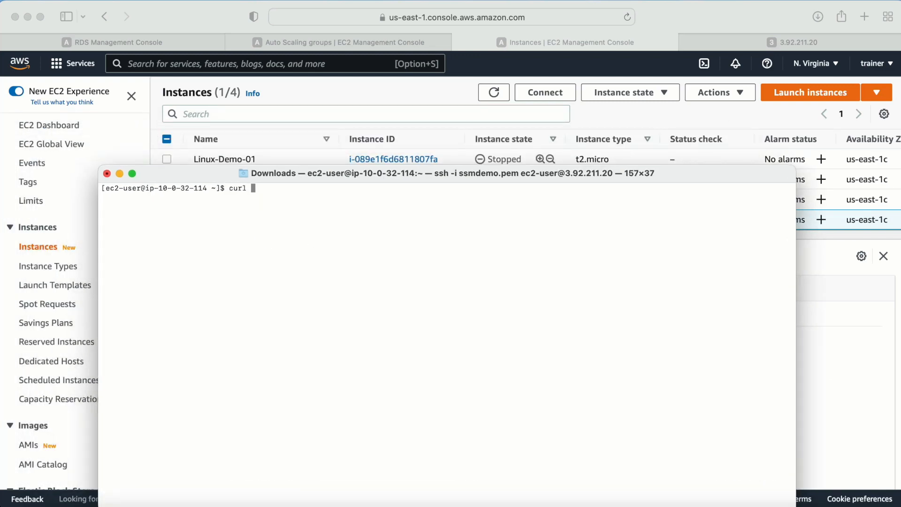
type("http://localhost")
key("Return")
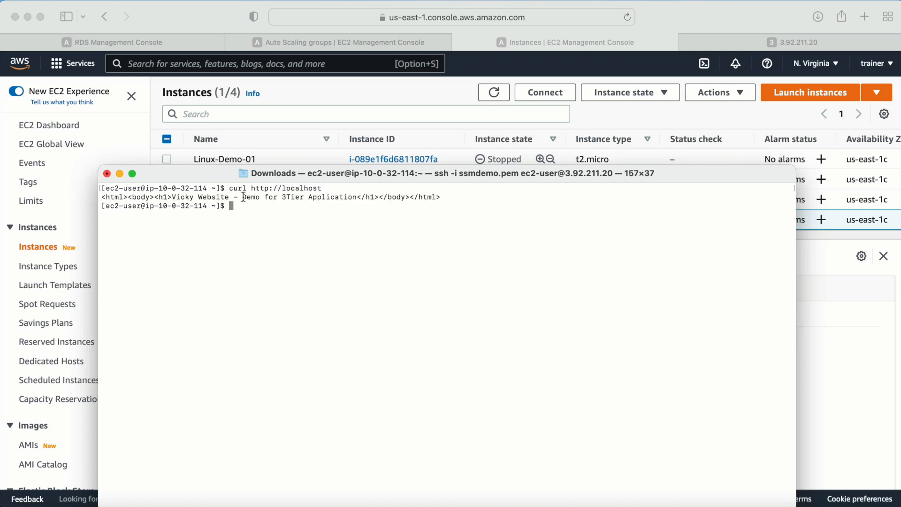
left_click_drag(212, 197, 402, 191)
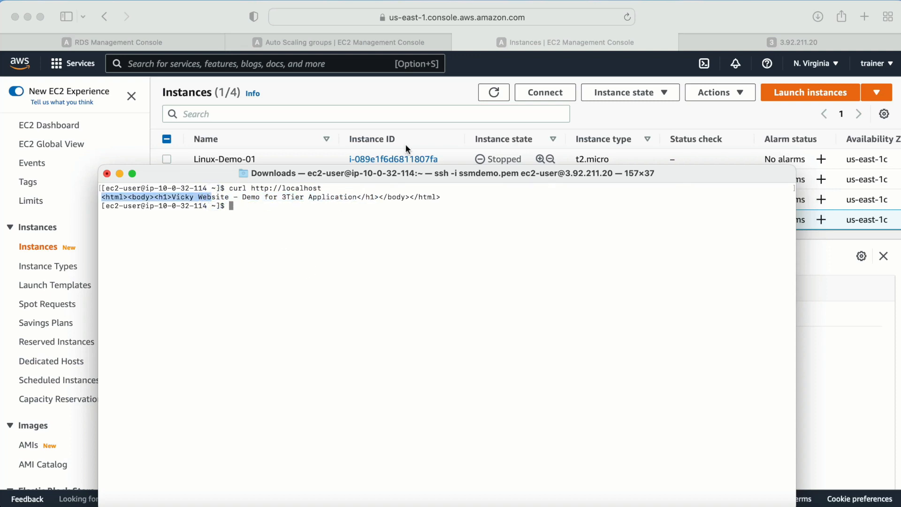
left_click(408, 100)
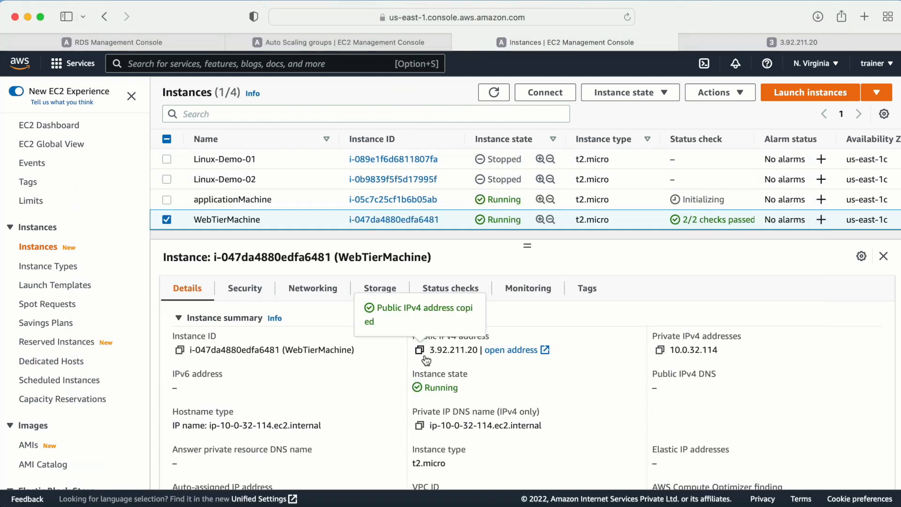
left_click(718, 42)
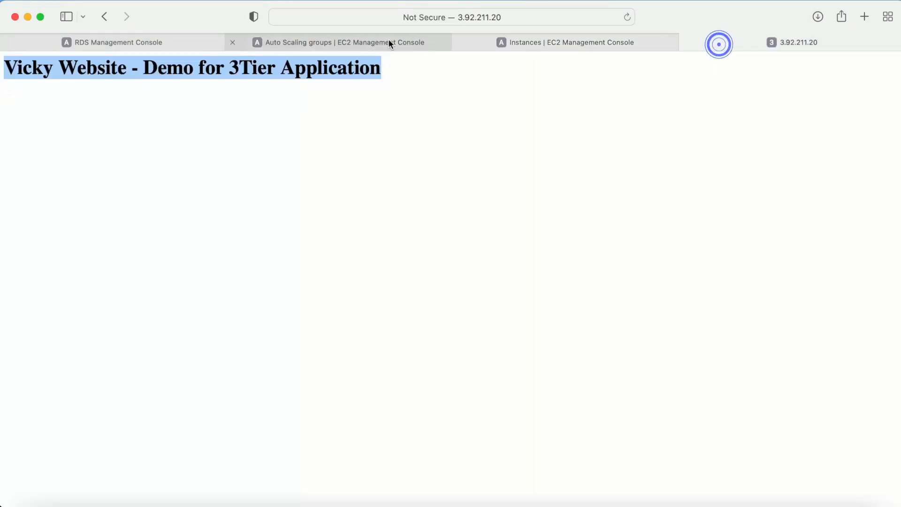
left_click(328, 142)
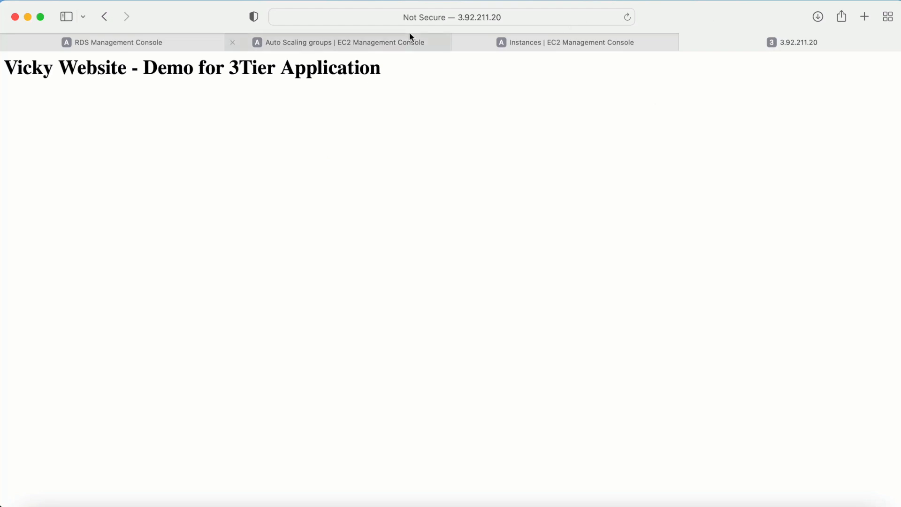
left_click(314, 42)
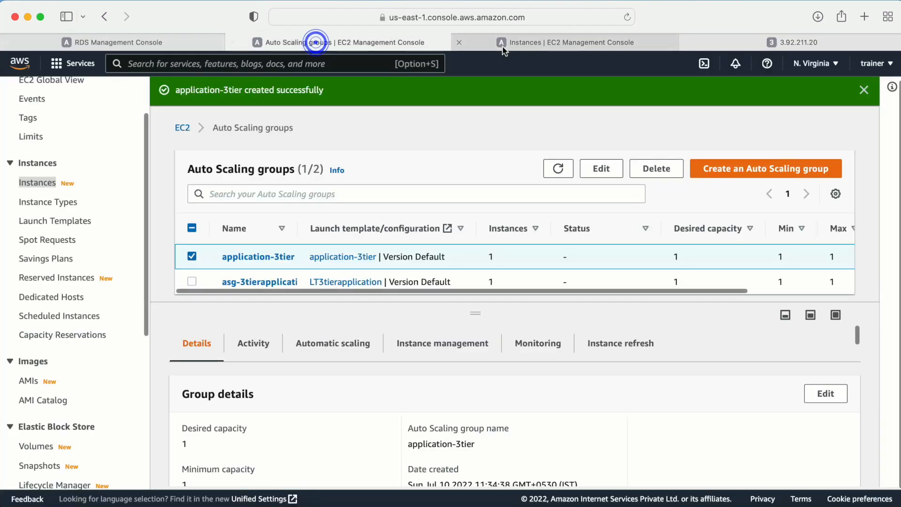
left_click(506, 42)
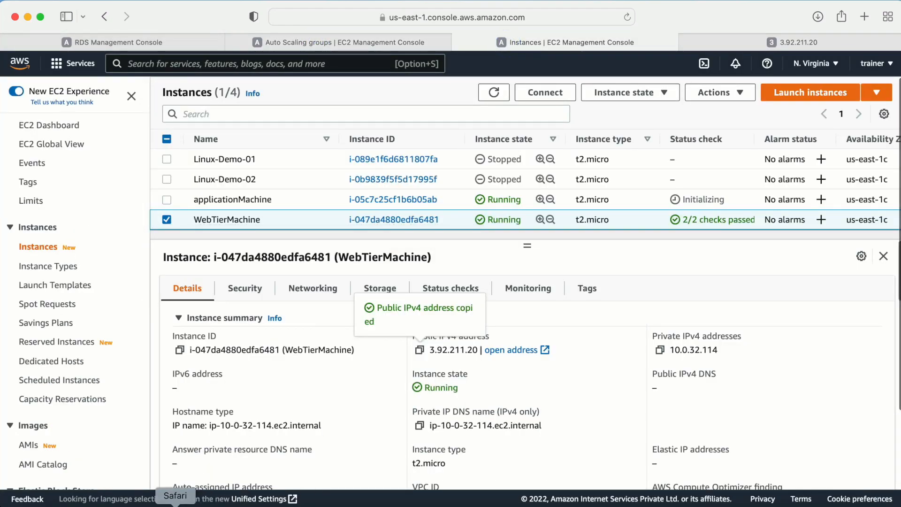
left_click(92, 505)
left_click(161, 240)
left_click_drag(107, 205, 213, 206)
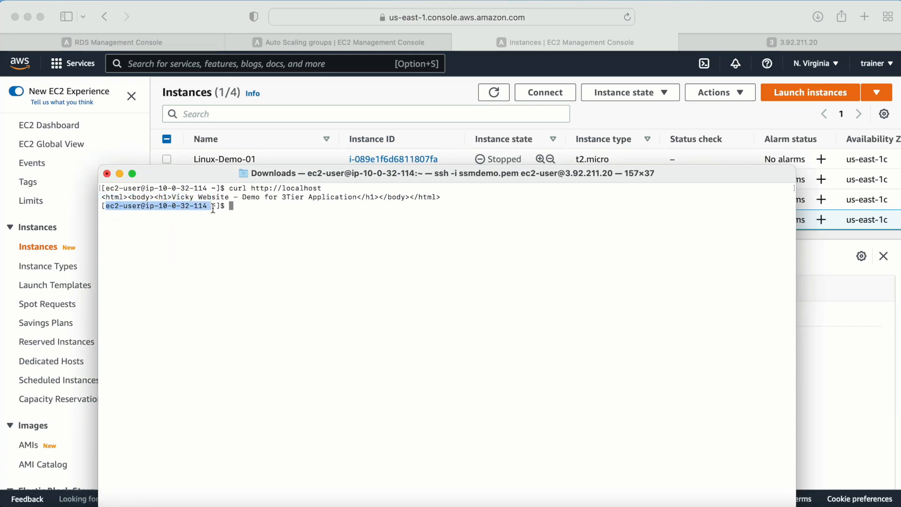
left_click(279, 232)
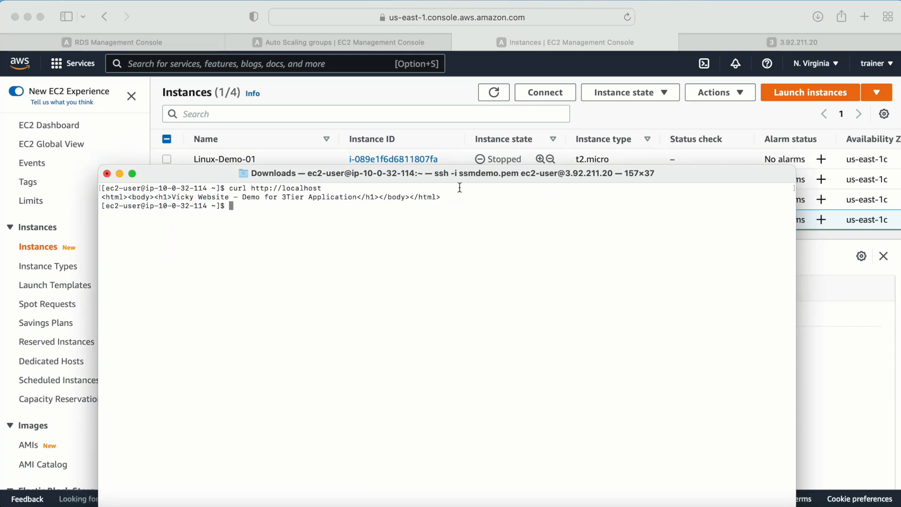
left_click(826, 274)
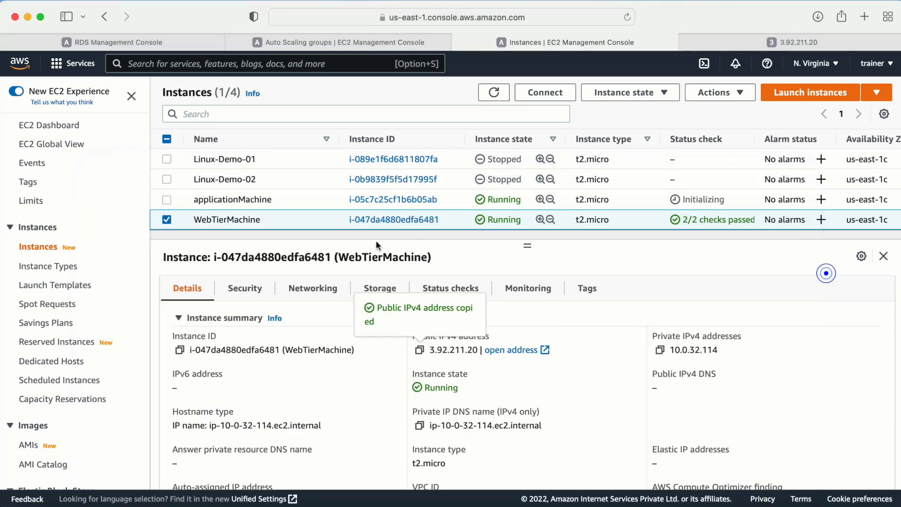
- Copy applicationMachine's private IPv4 address from its instance details
left_click(166, 219)
left_click(166, 200)
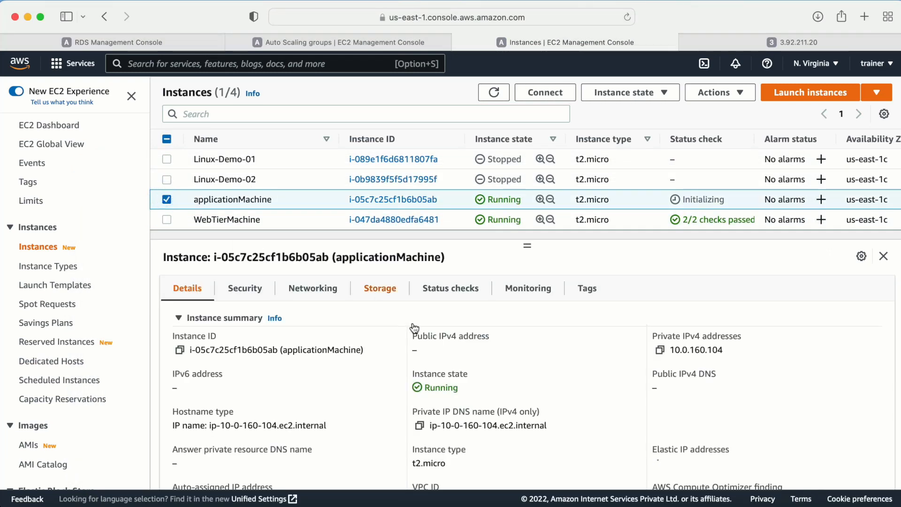
left_click(426, 350)
left_click(660, 350)
- Ping 10.0.160.104 from the web tier and review the reply-less output
key("super+Tab")
left_click(310, 248)
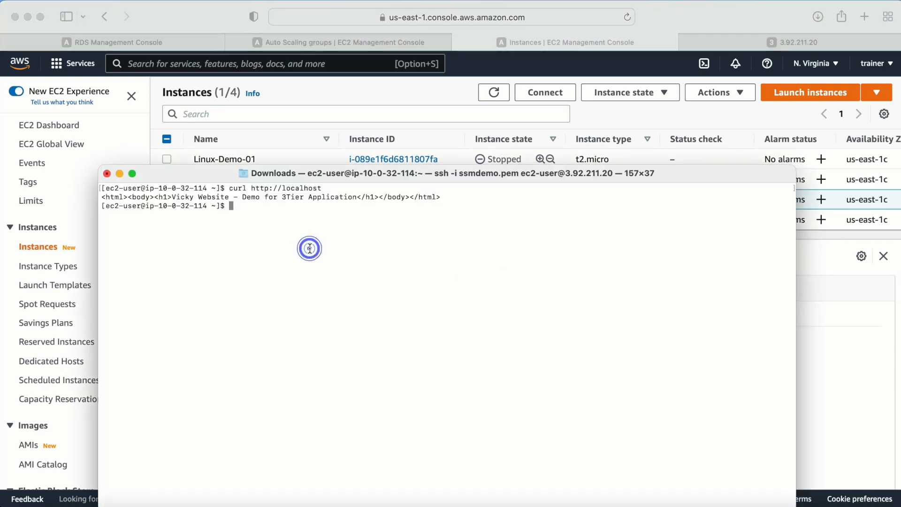
type("ping")
right_click(284, 221)
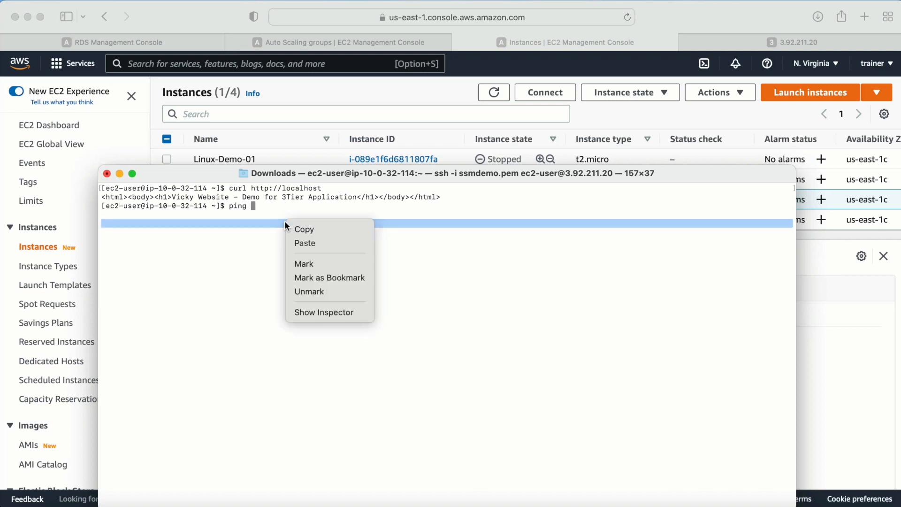
left_click(313, 243)
key("Return")
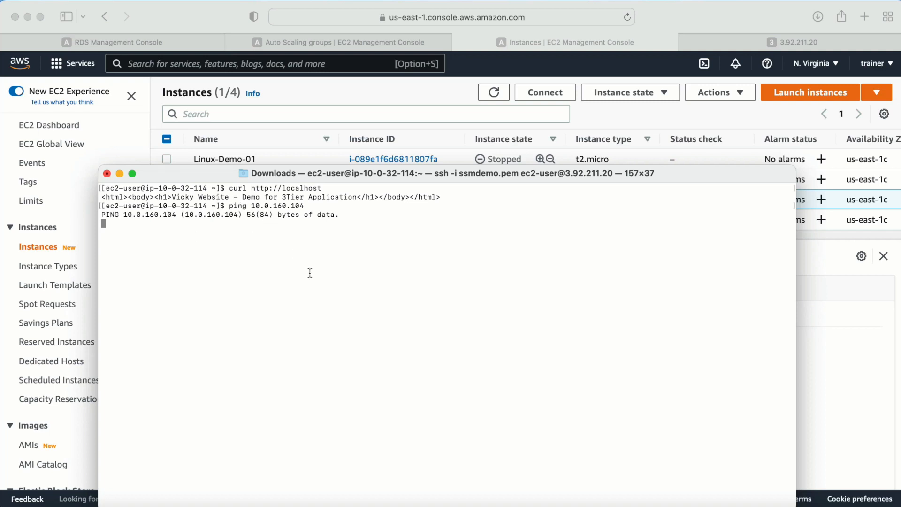
key("super+a")
left_click(294, 248)
left_click_drag(311, 174, 319, 142)
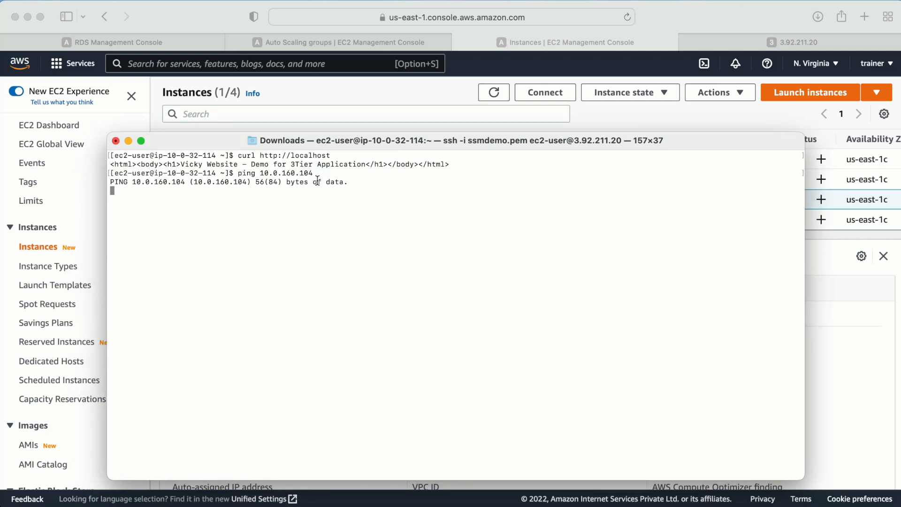
left_click_drag(344, 183, 193, 188)
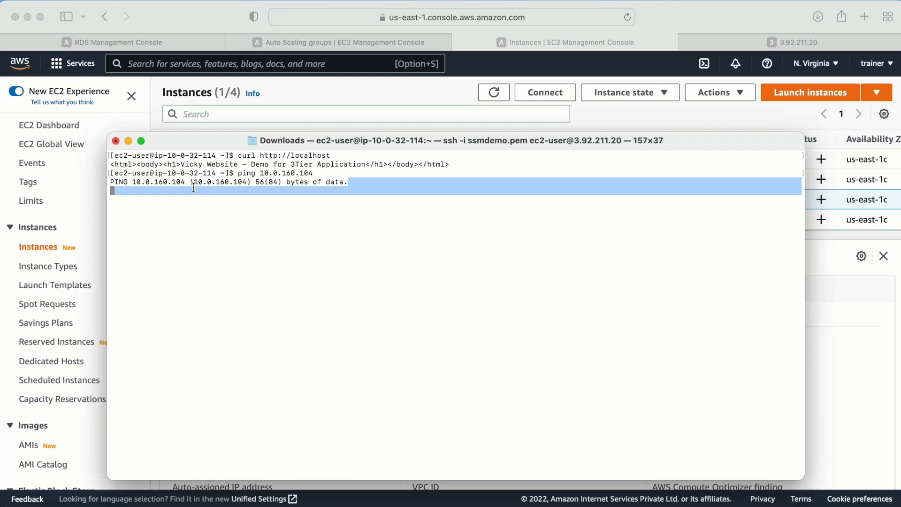
left_click(202, 216)
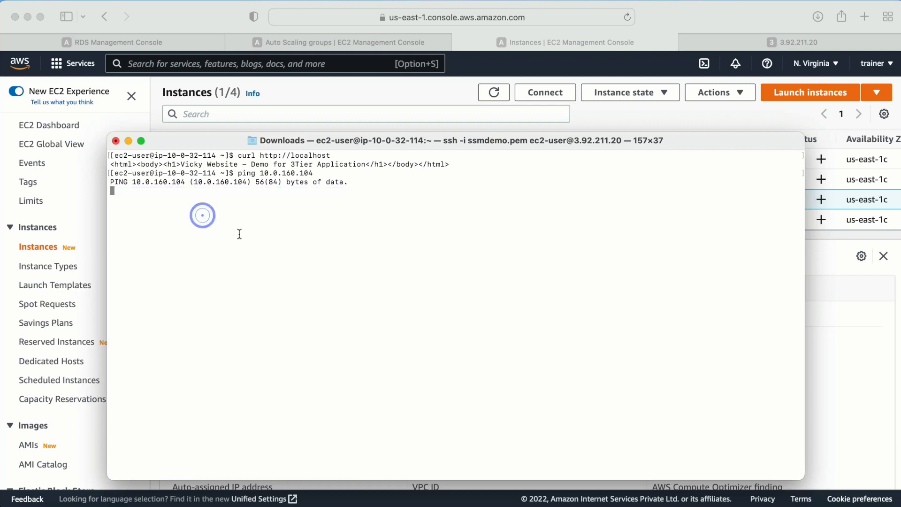
- Suspend the ping with Ctrl+Z and exit the remote shell
key("ctrl+z")
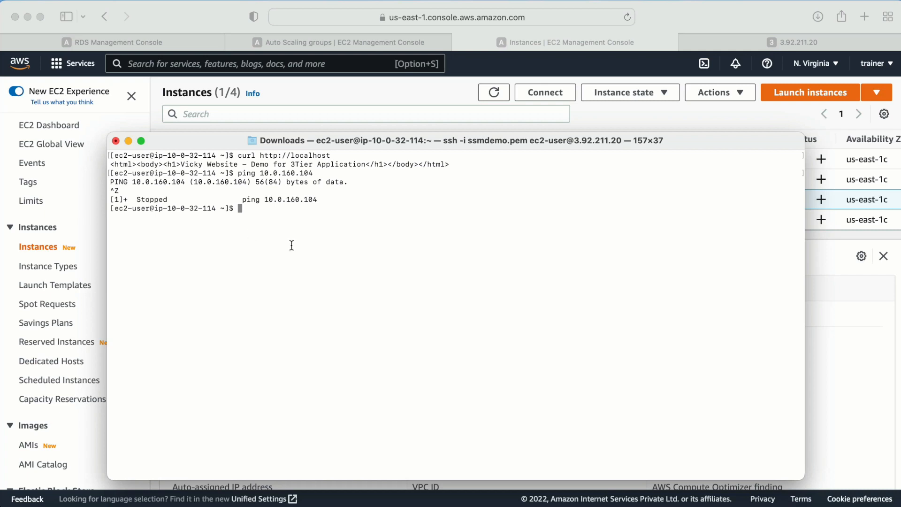
key("Return")
key("Return")
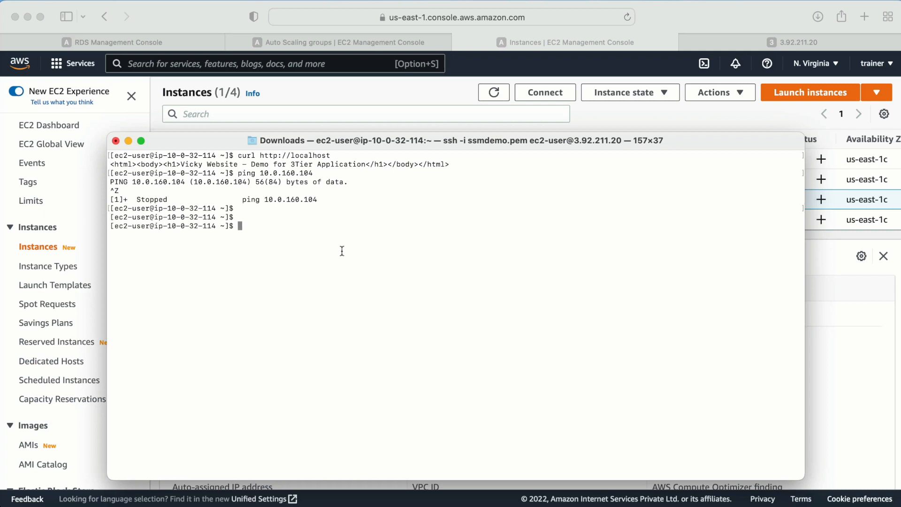
type("exit")
key("Return")
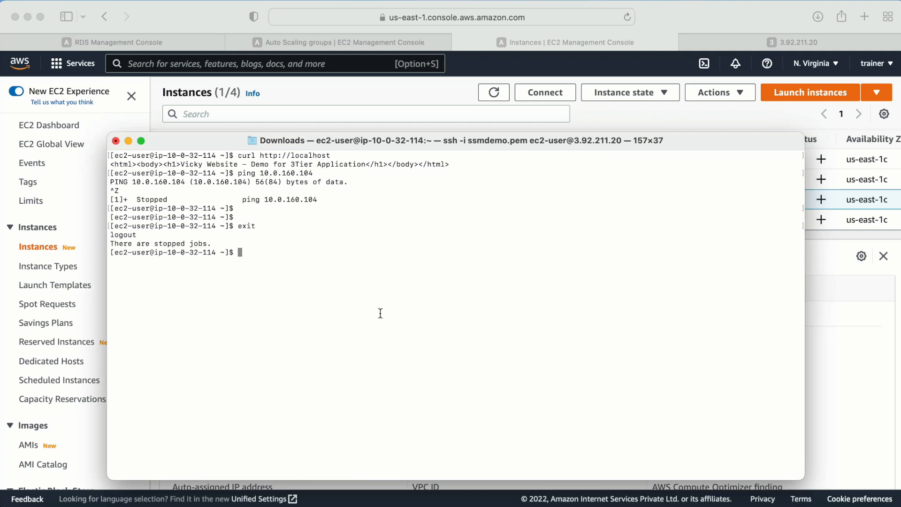
- Close the SSH session and print the ssmdemo.pem key contents with cat
type("exit")
key("Return")
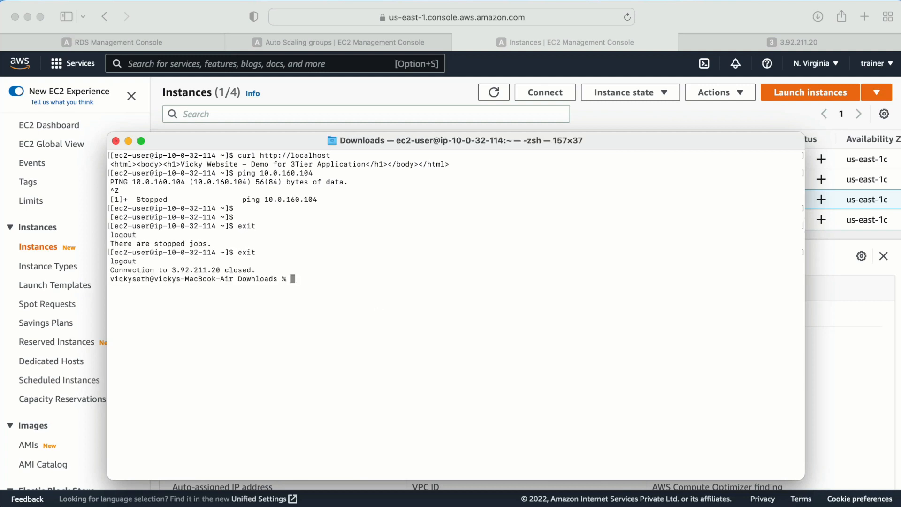
type("cat ssh")
key("BackSpace")
type("m")
key("Tab")
key("Return")
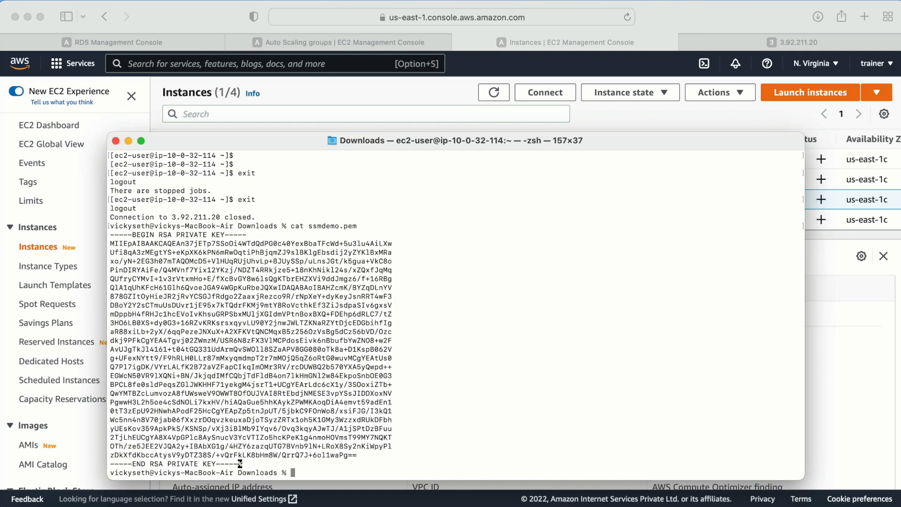
left_click_drag(110, 236, 237, 462)
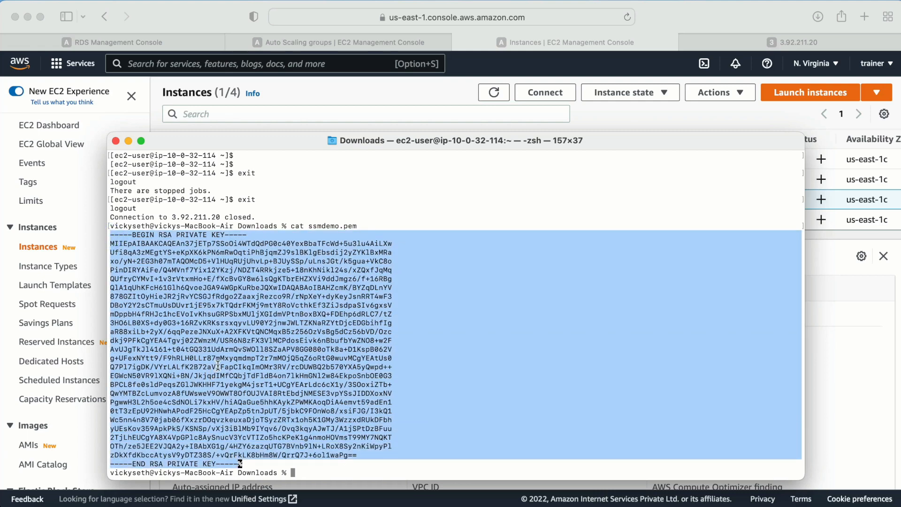
- Reconnect over SSH to 3.92.211.20 and clear the terminal screen
key("Up")
key("Up")
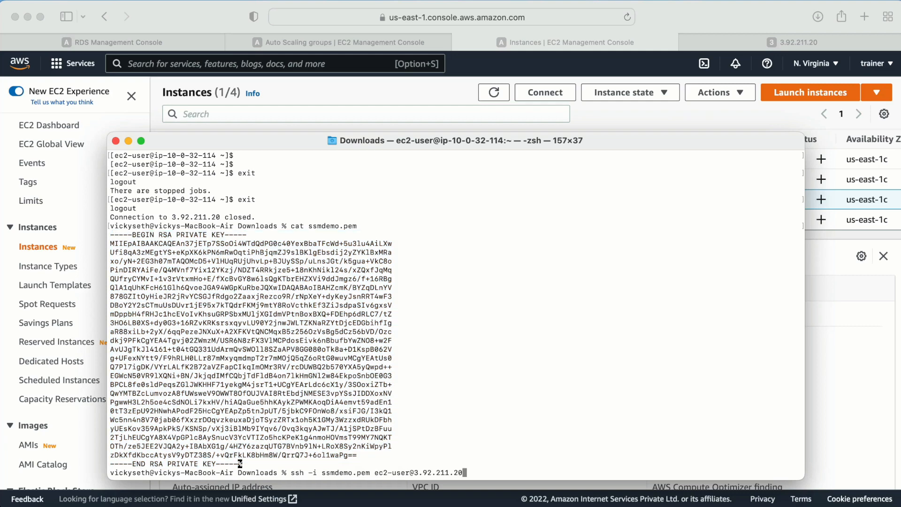
key("Return")
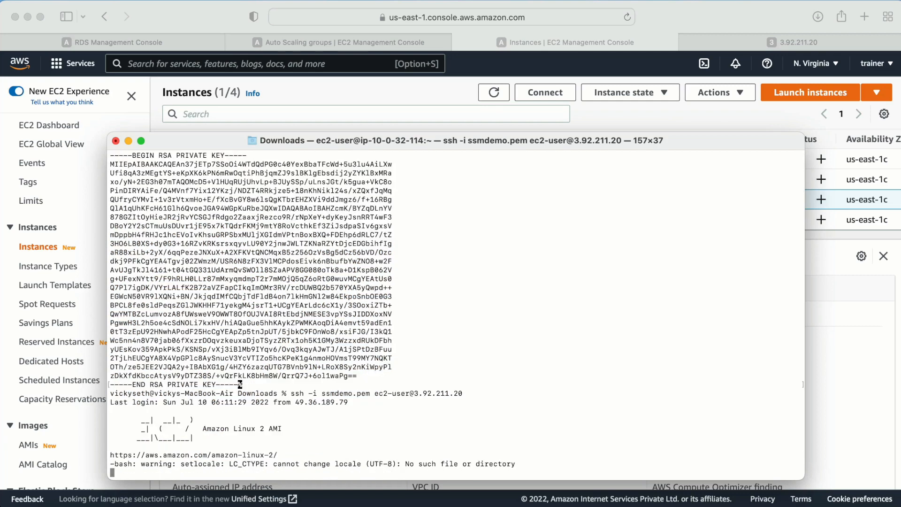
key("ctrl+l")
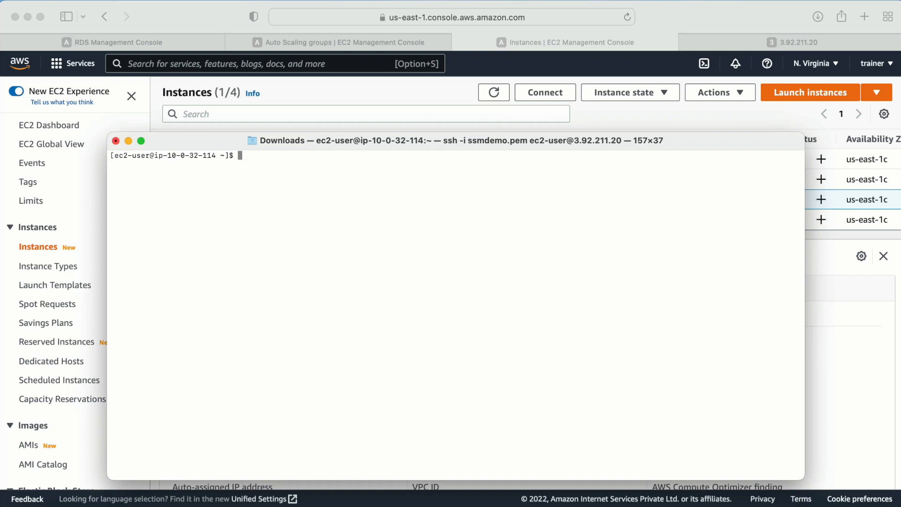
- Create a file named appkey in nano, paste the RSA private key, and save it
type("touch")
key("BackSpace")
key("BackSpace")
key("BackSpace")
key("BackSpace")
key("BackSpace")
key("BackSpace")
type("nano app.ke")
key("BackSpace")
key("BackSpace")
key("BackSpace")
type("key")
key("Return")
right_click(281, 245)
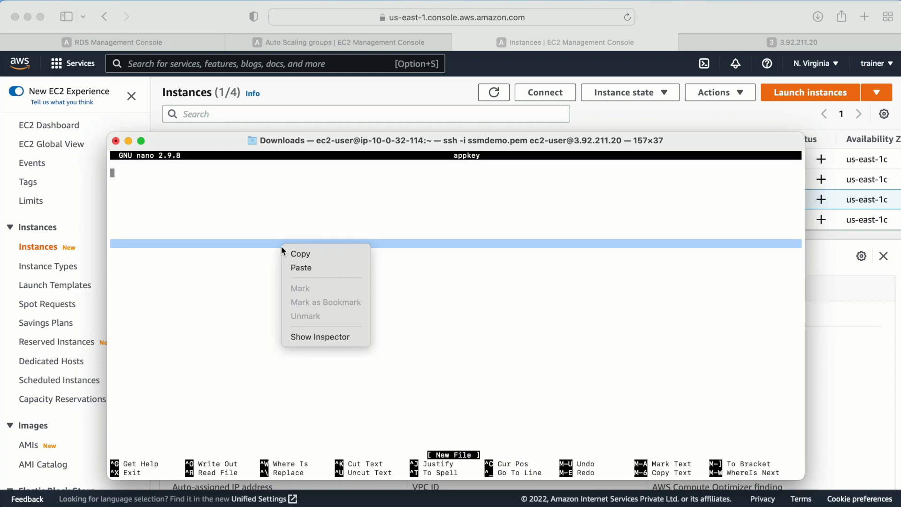
left_click(305, 267)
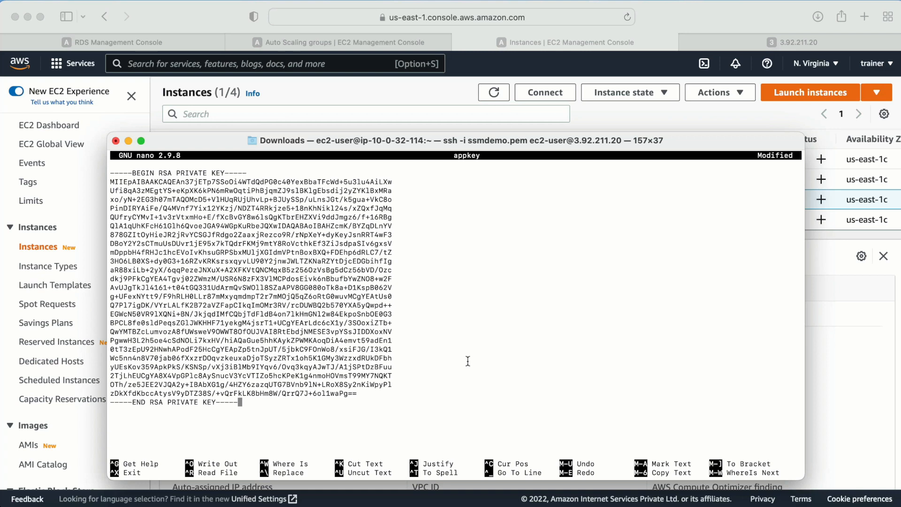
key("ctrl+x")
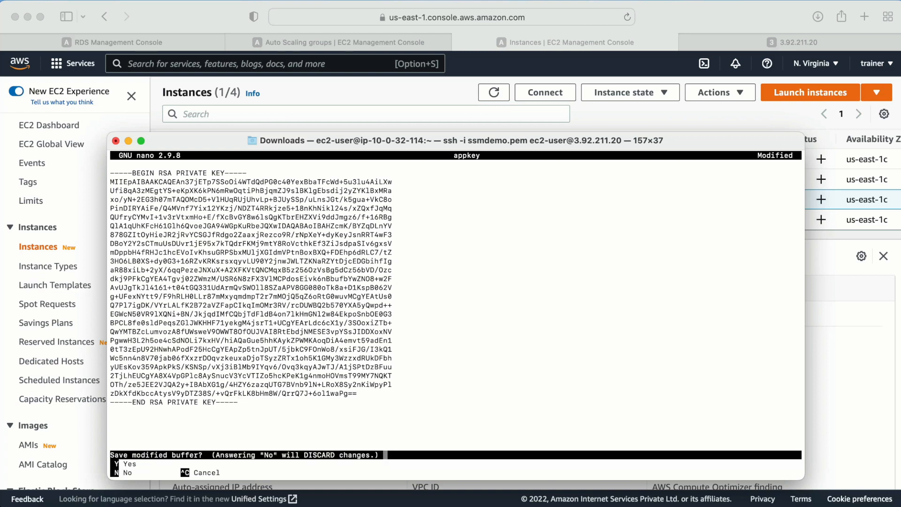
key("y")
key("Return")
- Restrict appkey with chmod 400, try ssh -i appkey, and clear the screen
type("ch")
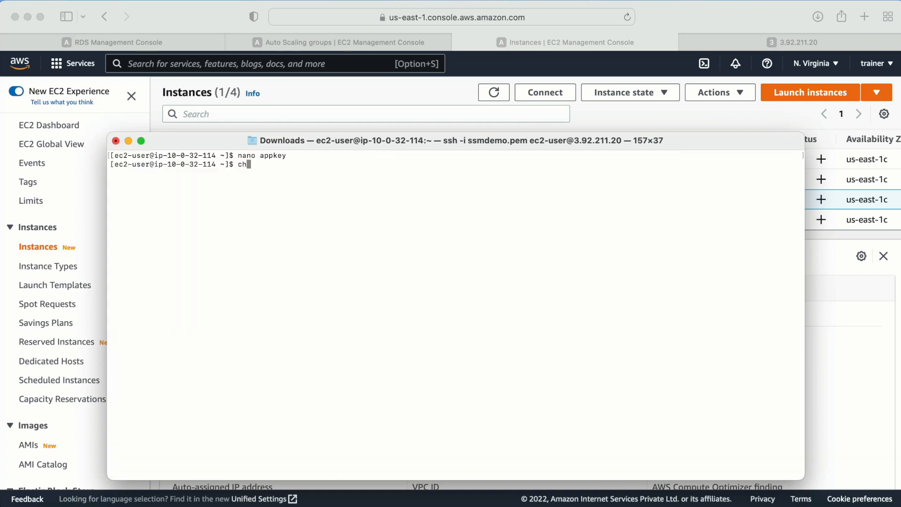
type("mod 400 appkey")
key("Return")
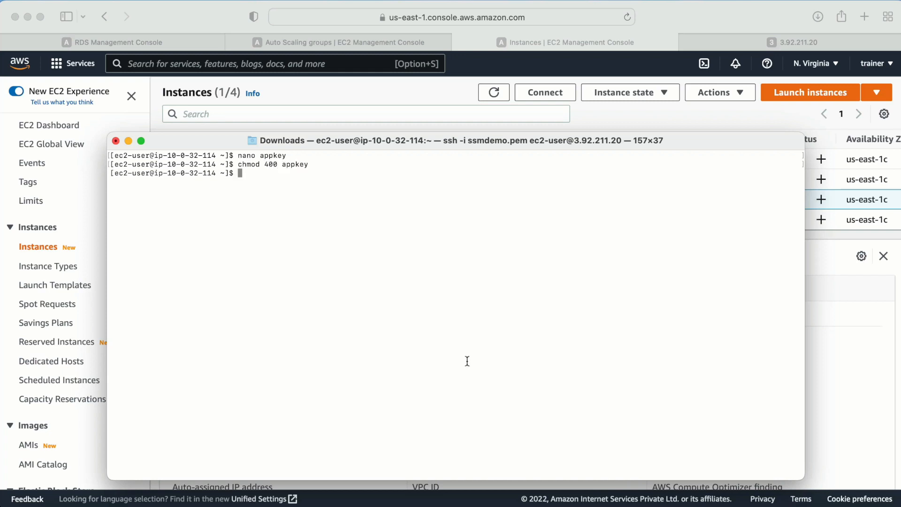
type("ssh -i")
type("appkey")
key("Return")
key("Return")
key("Return")
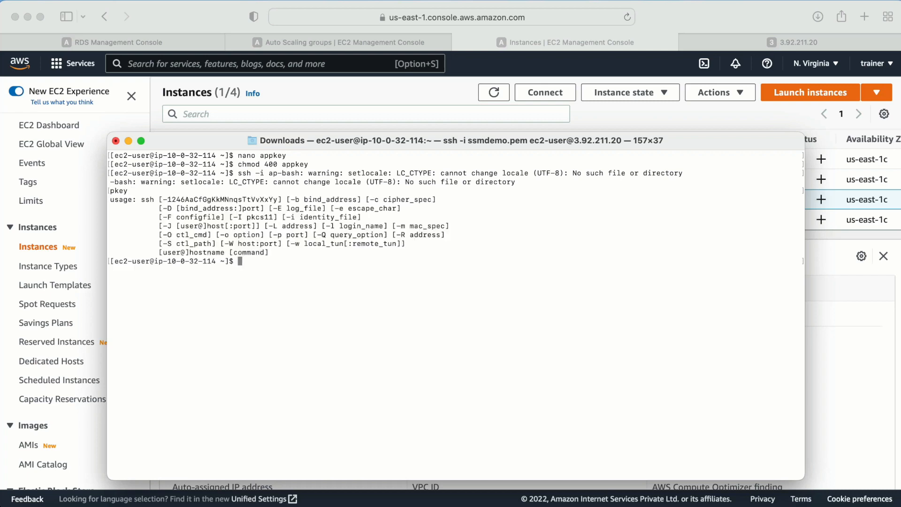
key("ctrl+l")
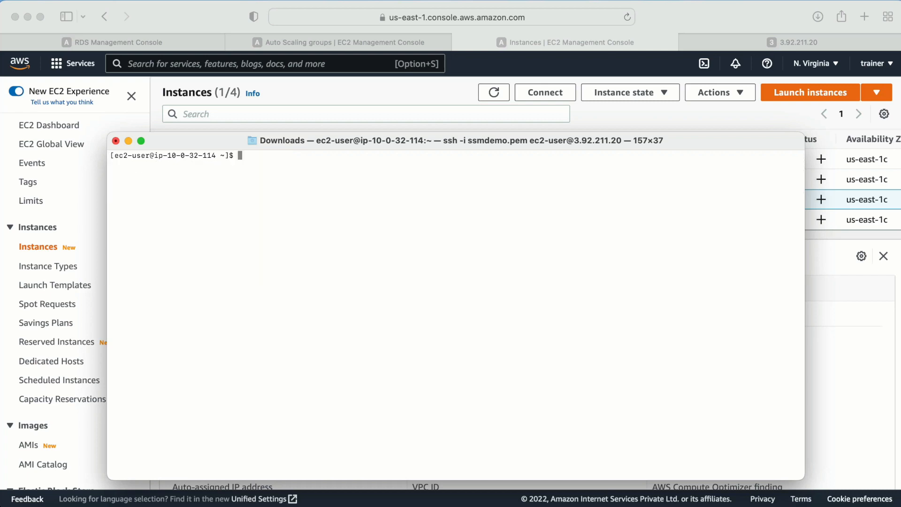
type("ls")
key("Return")
type("ssh -i appkey ec")
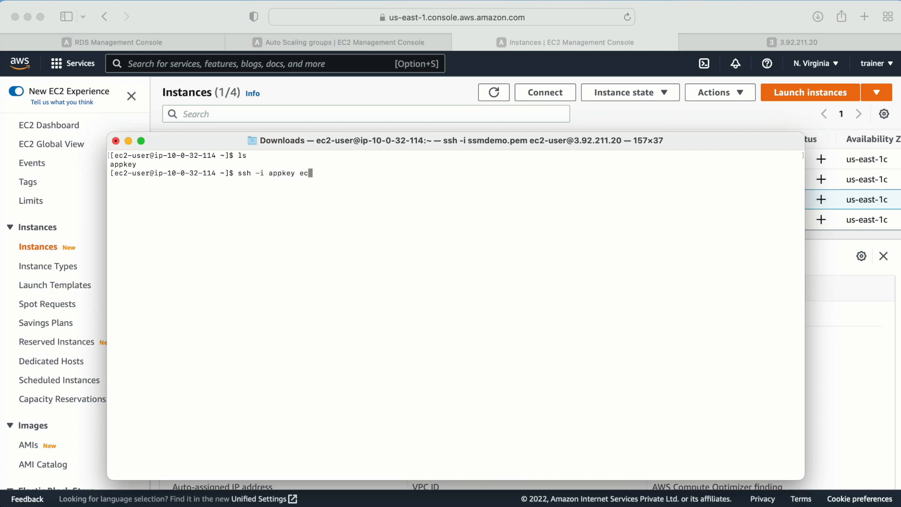
type("2-user@")
left_click(898, 330)
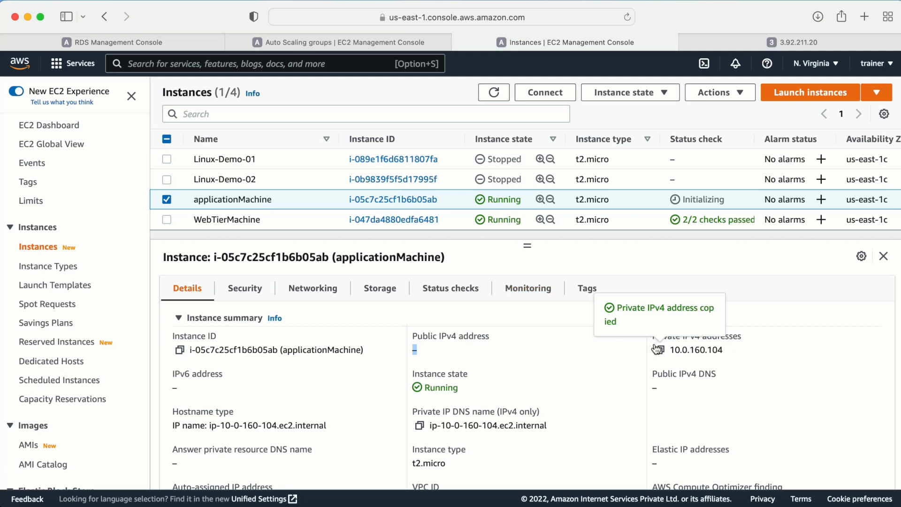
key("super+Tab")
right_click(376, 194)
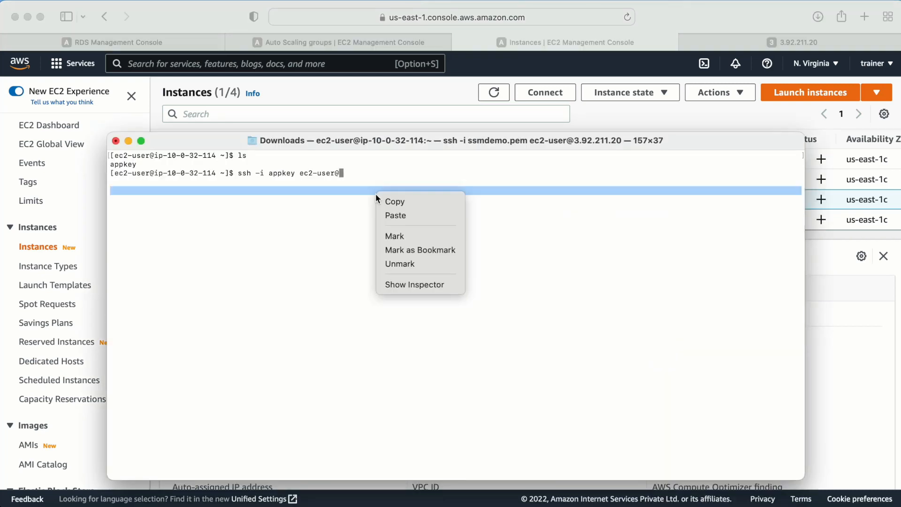
left_click(393, 211)
key("Return")
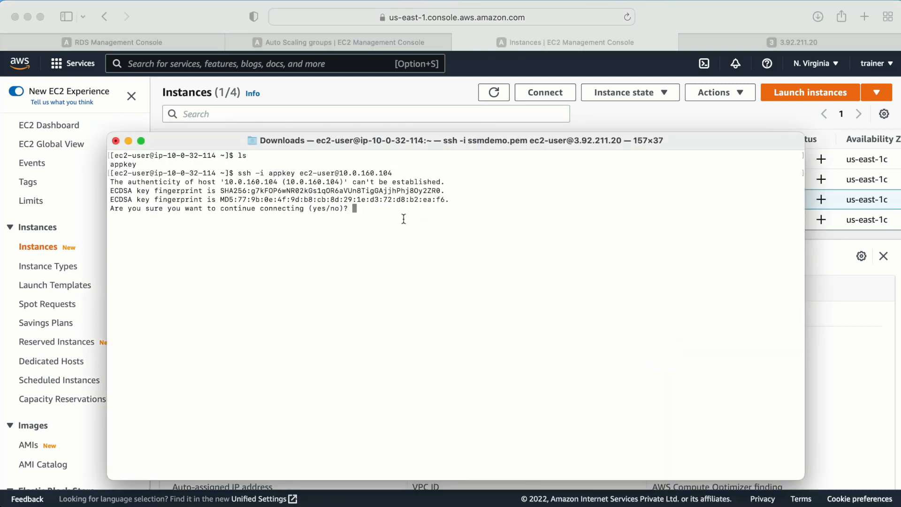
type("yes")
key("Return")
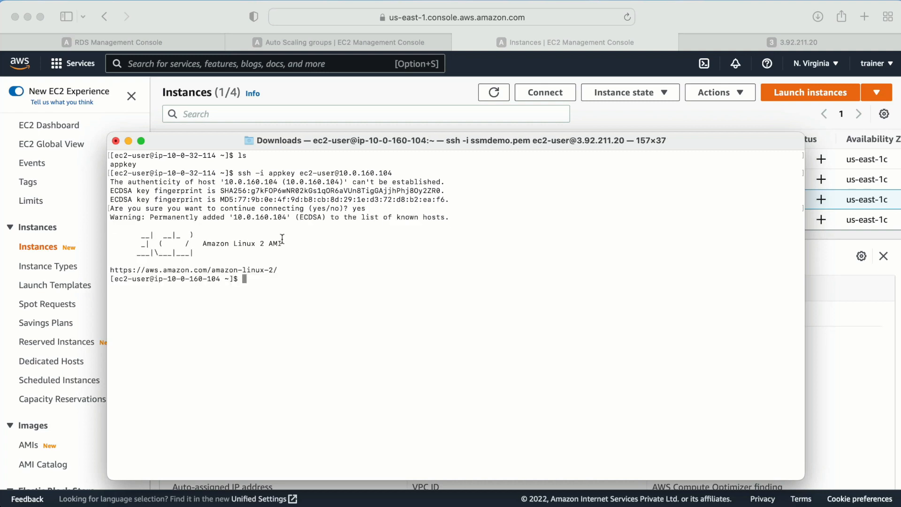
- Check the prompt's hostname against applicationMachine's private IP in the EC2 console, then clear the terminal
left_click_drag(132, 277, 221, 277)
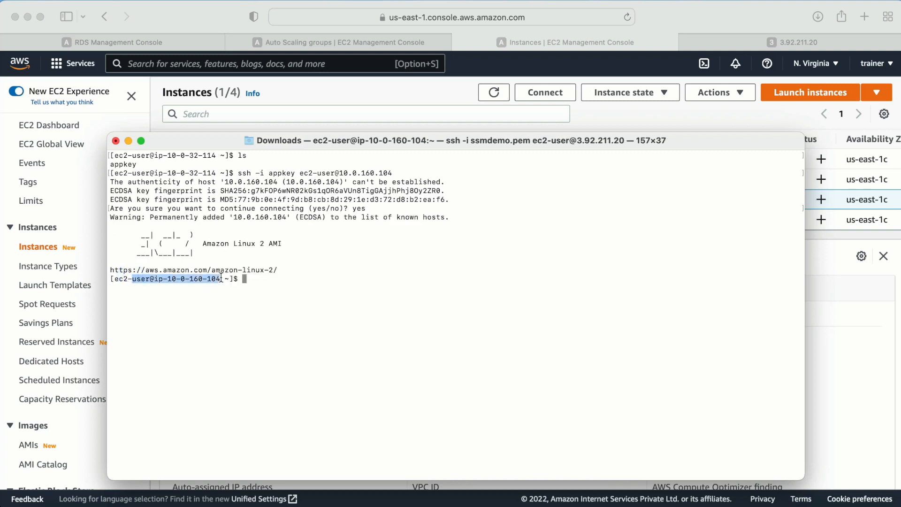
left_click(839, 325)
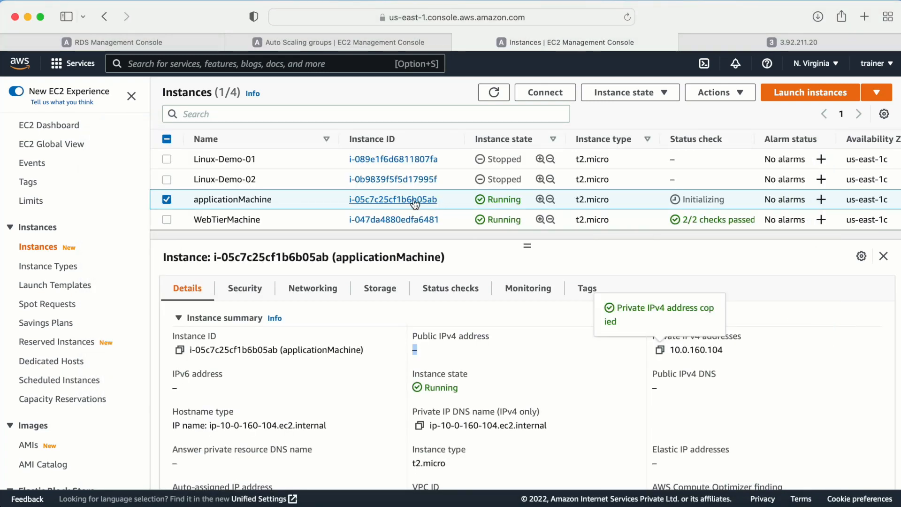
left_click_drag(730, 352, 676, 351)
key("super+Tab")
left_click_drag(225, 280, 163, 279)
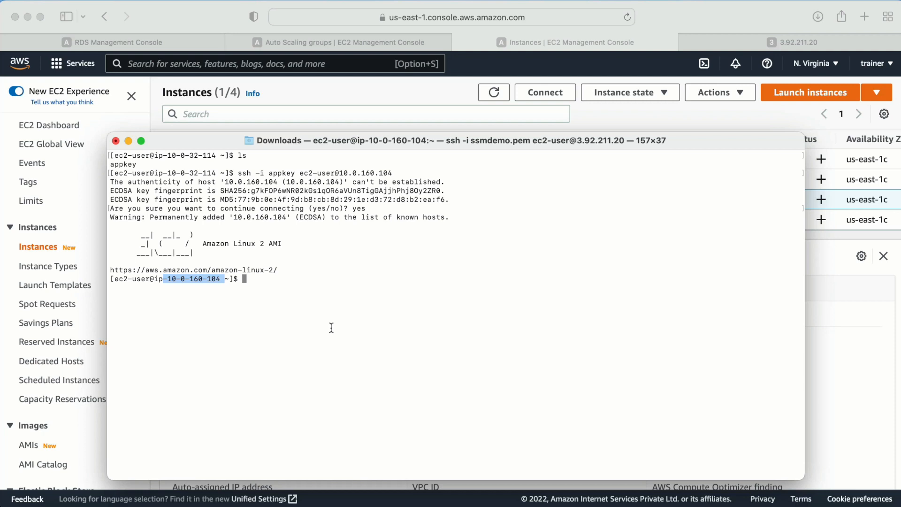
key("ctrl+l")
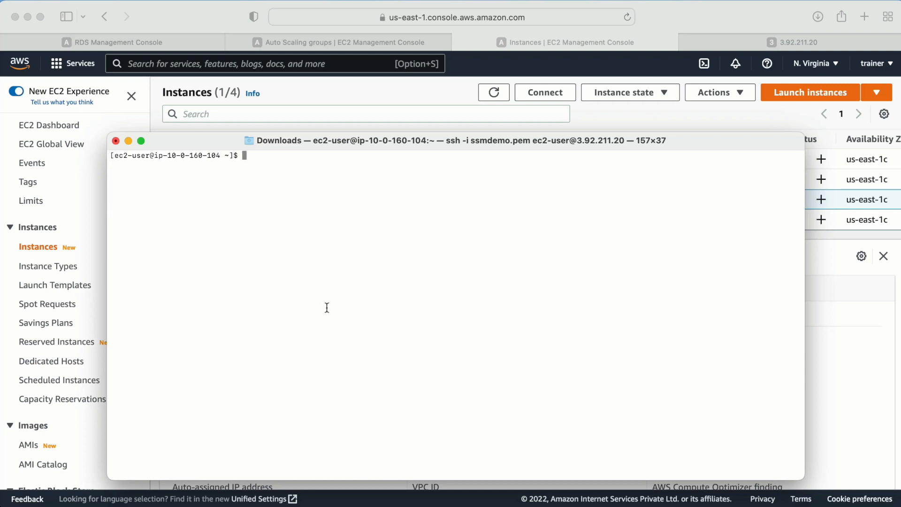
key("super+Tab")
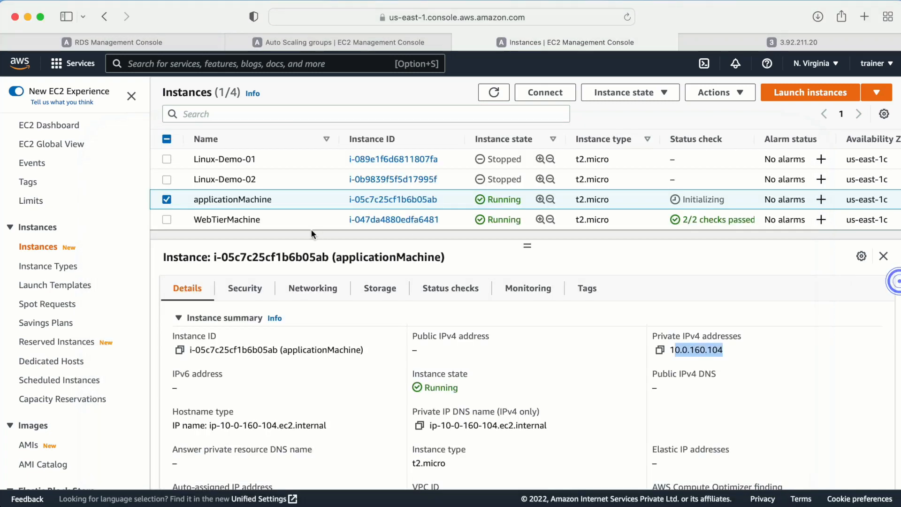
left_click_drag(194, 199, 280, 199)
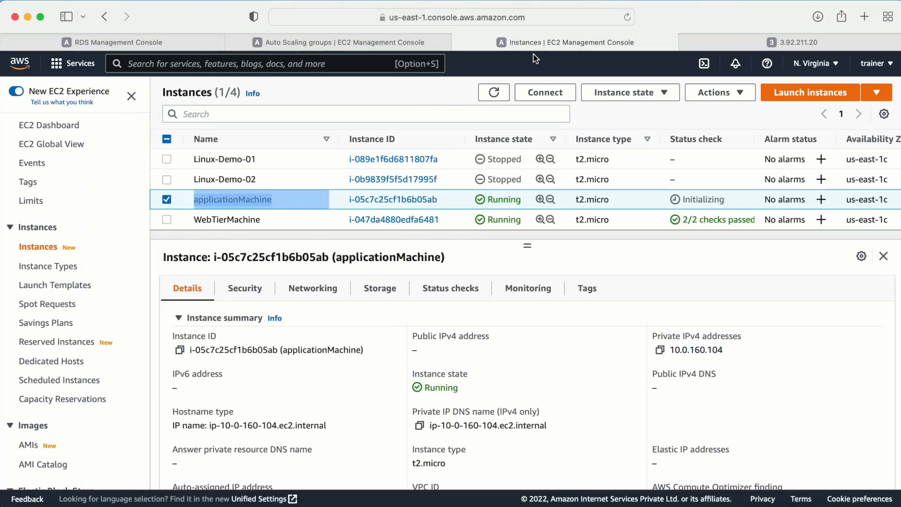
- Reload the database-1 RDS page and copy its endpoint hostname for the terminal
left_click(98, 42)
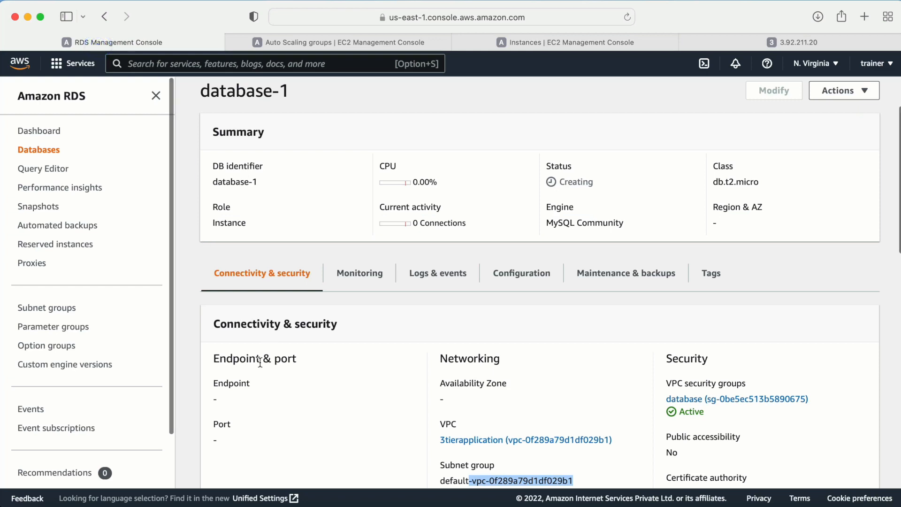
scroll(790, 249, "up", 1)
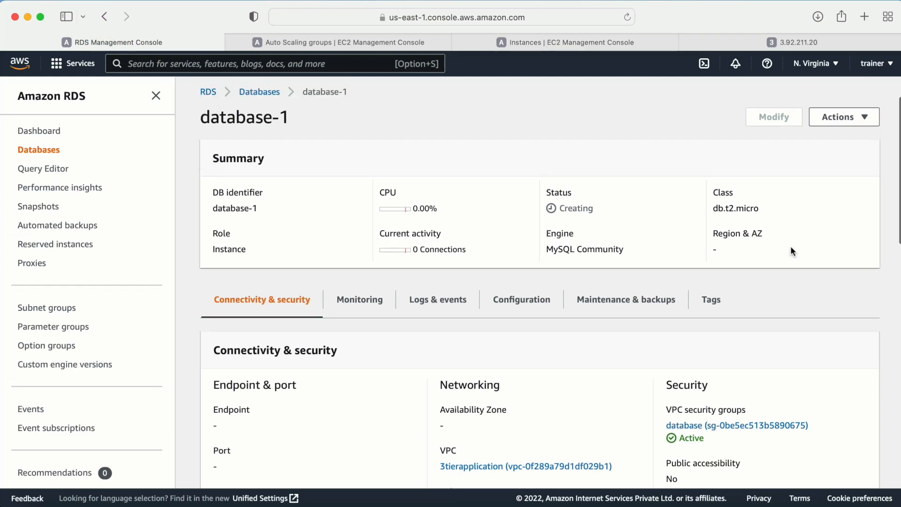
left_click(626, 16)
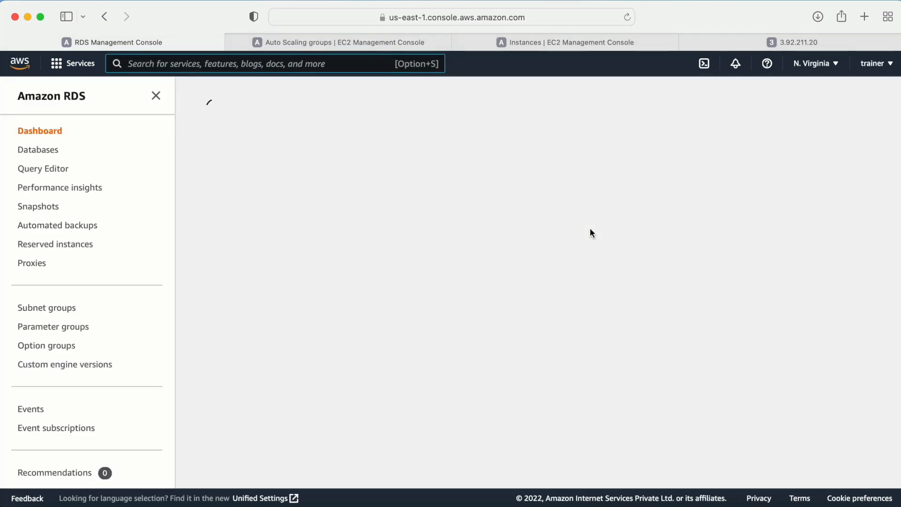
scroll(478, 302, "down", 5)
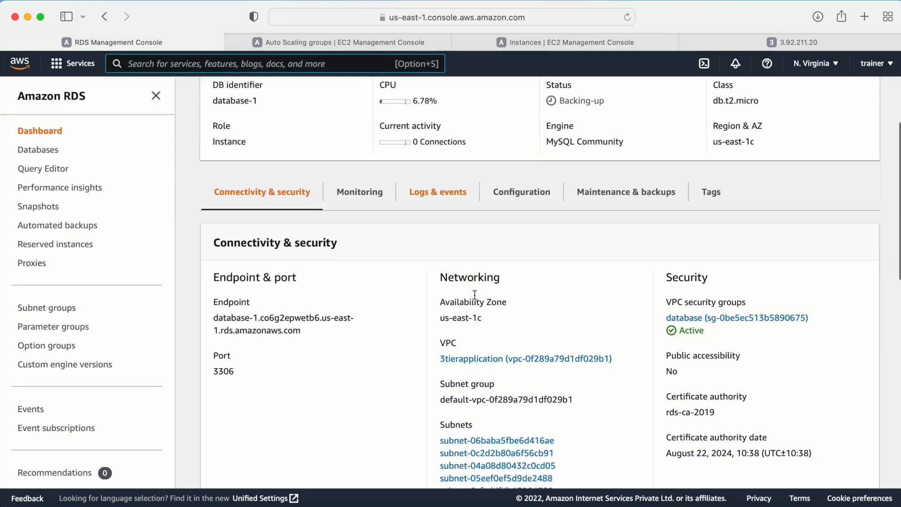
left_click_drag(301, 308, 214, 296)
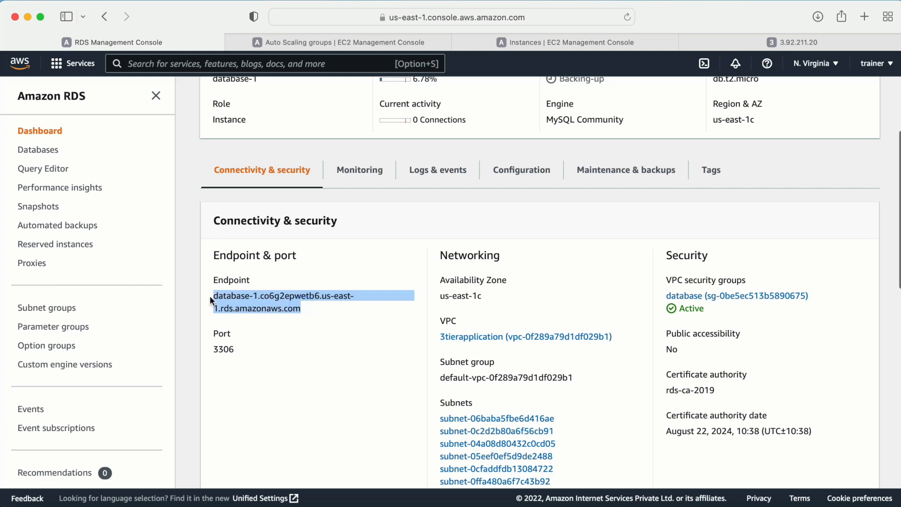
left_click(272, 313)
triple_click(304, 309)
key("super+Tab")
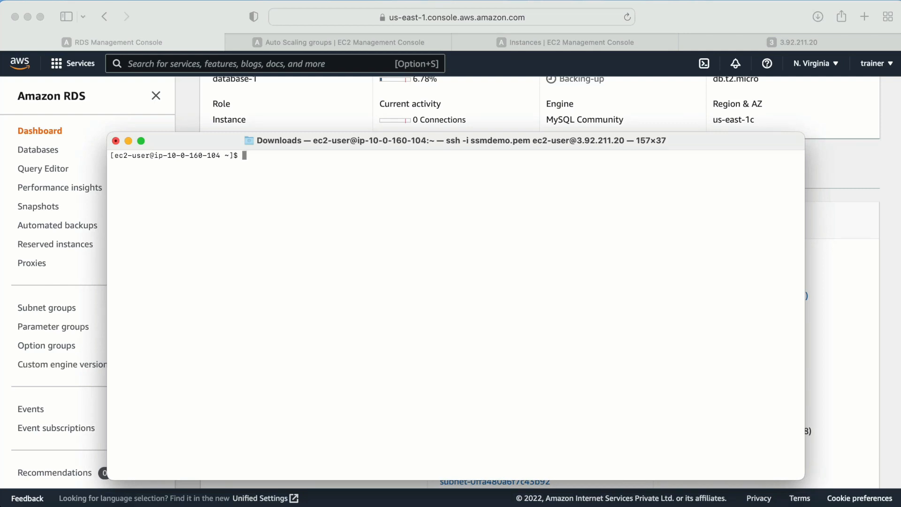
- Install the MySQL client with sudo yum install mysql -y; bare mysql fails to connect locally
type("sudo yum install mysl")
key("BackSpace")
type("ql -y")
key("Return")
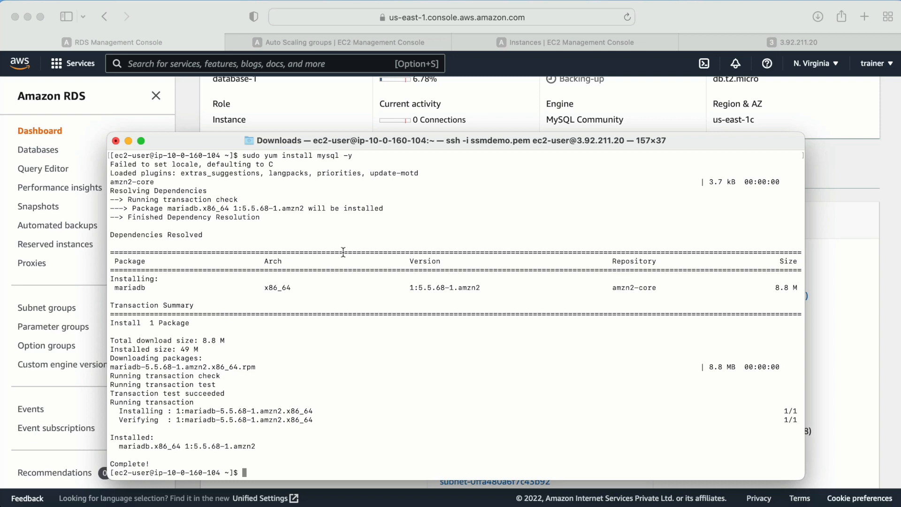
key("ctrl+l")
left_click_drag(357, 141, 429, 137)
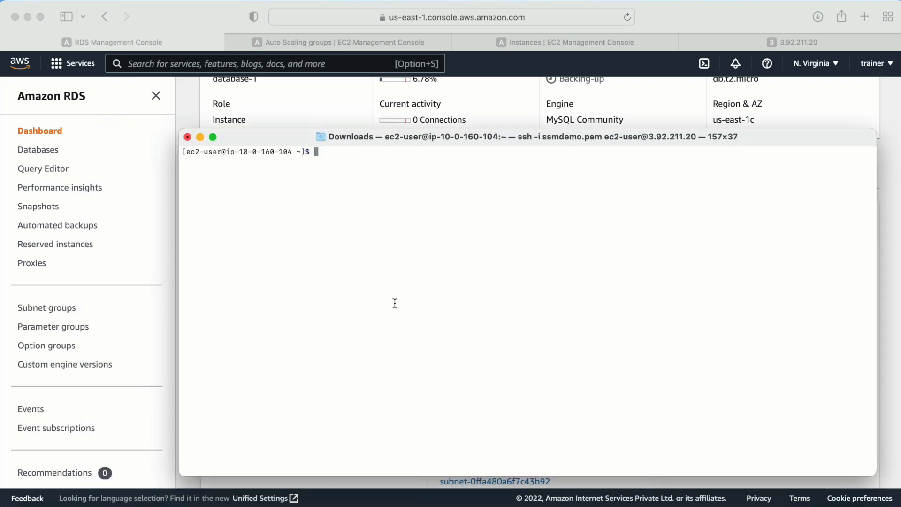
type("mysql")
key("Return")
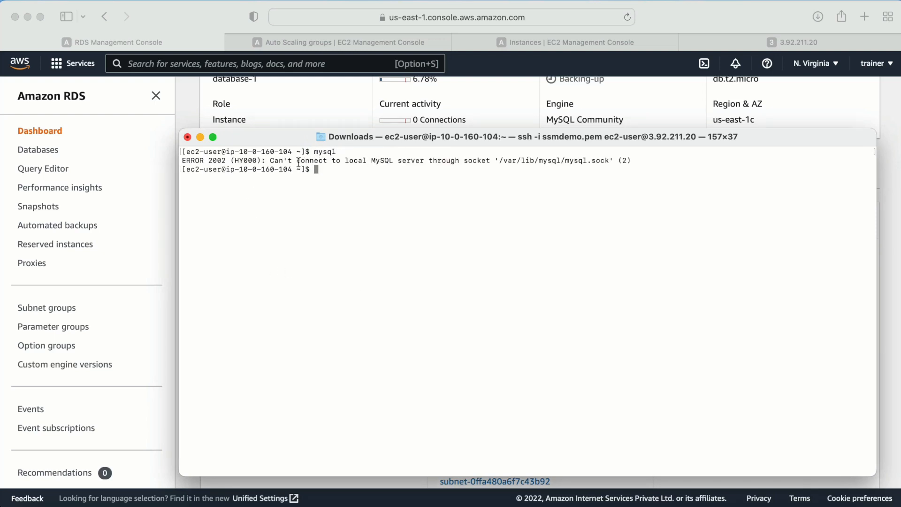
left_click_drag(280, 161, 392, 161)
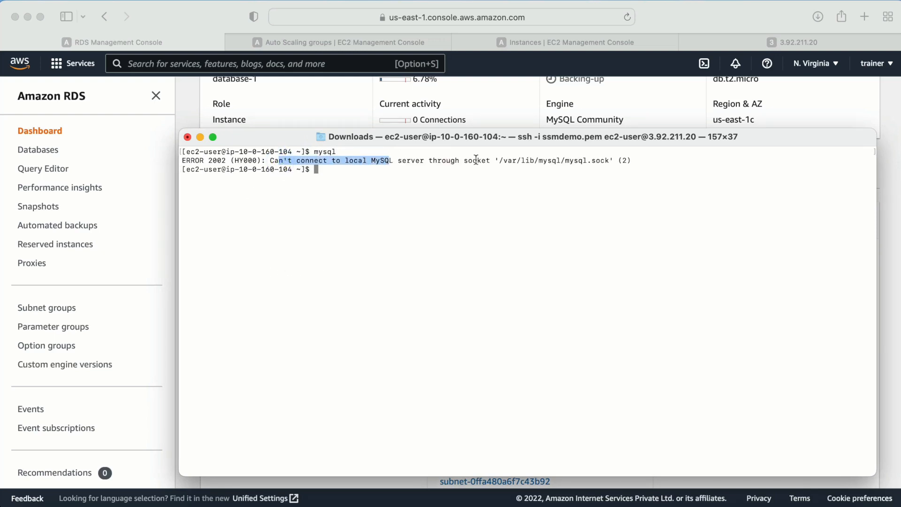
left_click(475, 221)
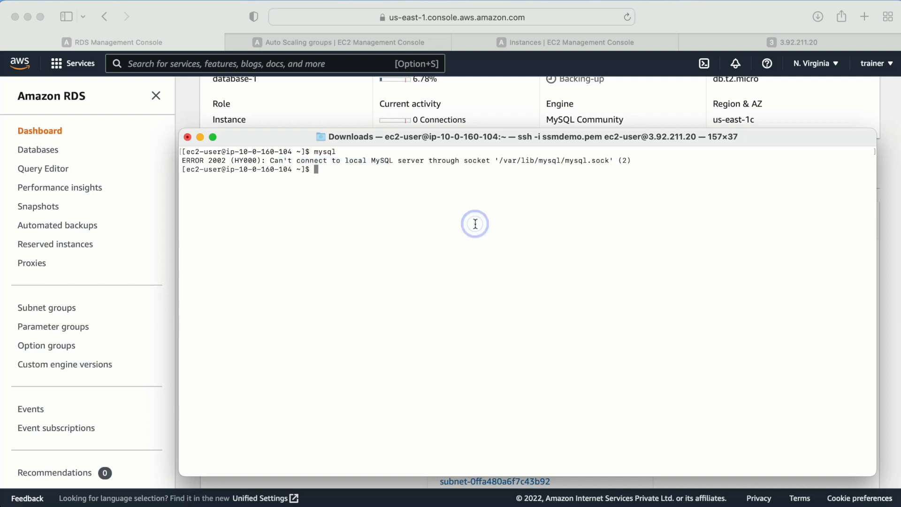
left_click(475, 224)
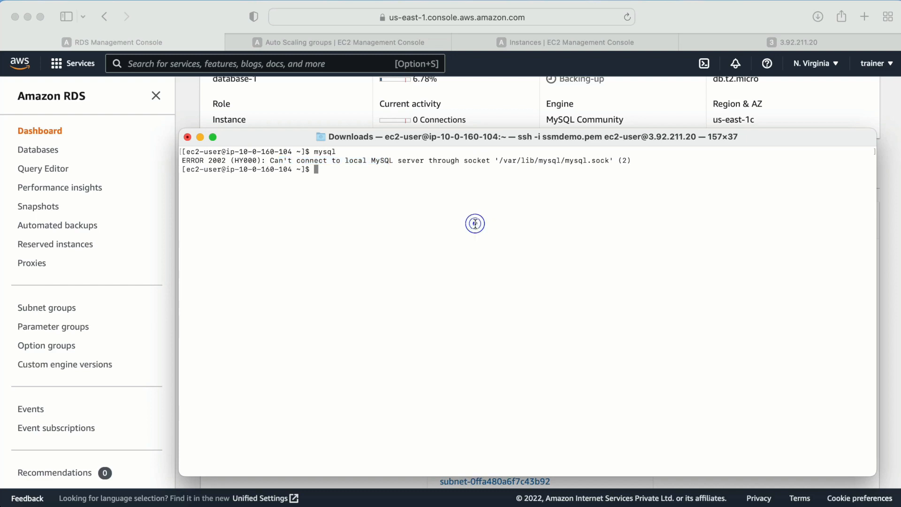
key("ctrl+l")
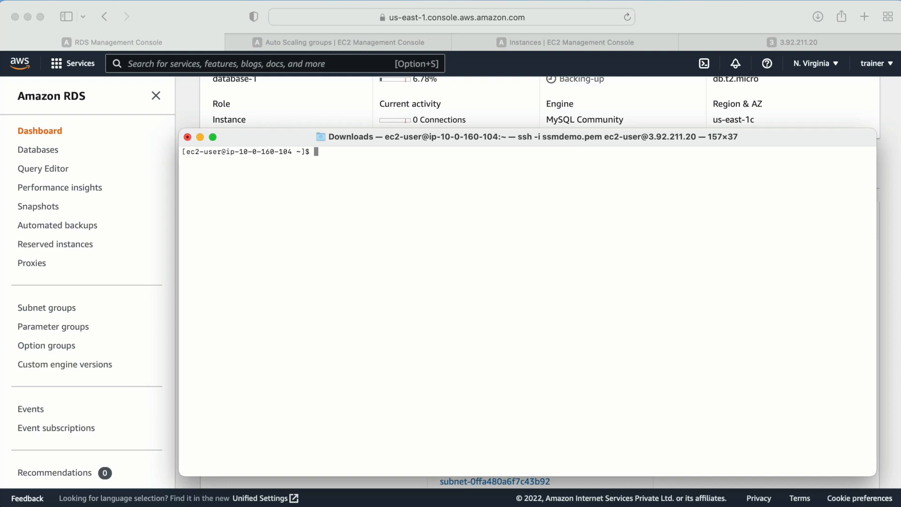
- Connect with mysql -h <endpoint> -P 3306 -u admin -p and enter the database password
type("mysql -h")
key("super+v")
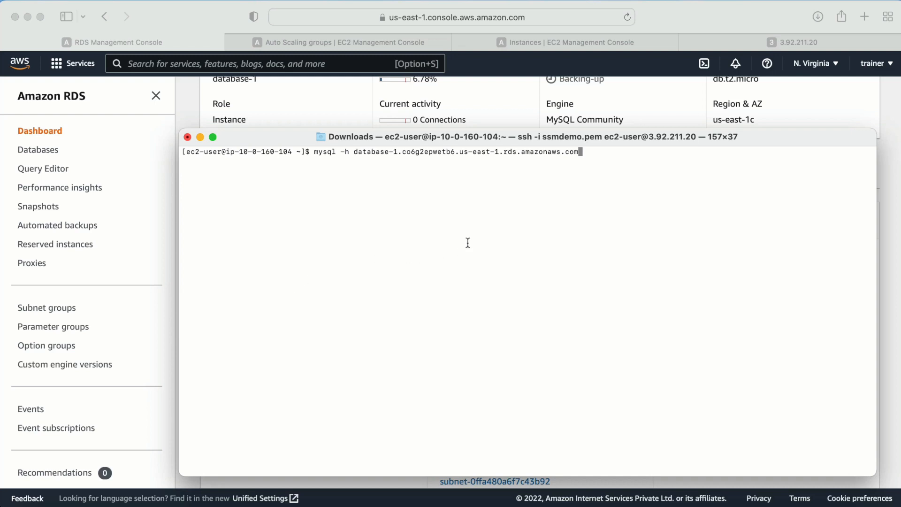
left_click(283, 95)
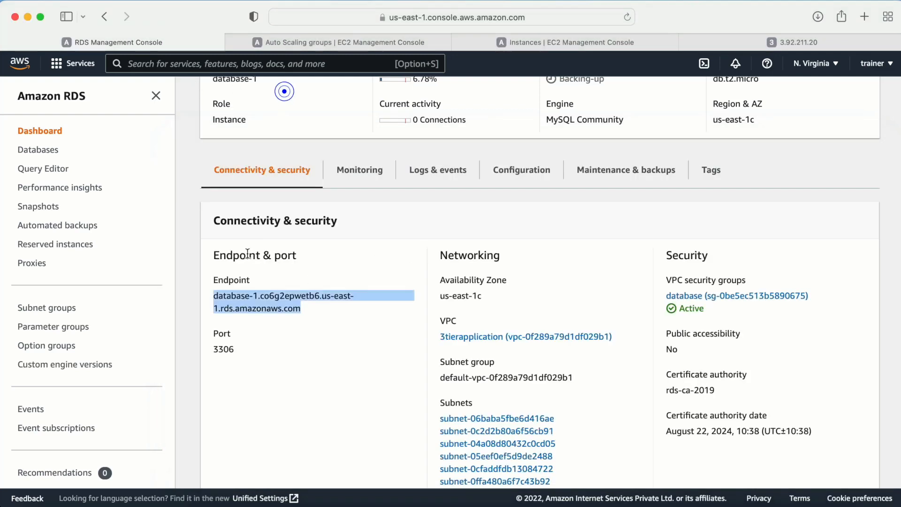
key("super+Tab")
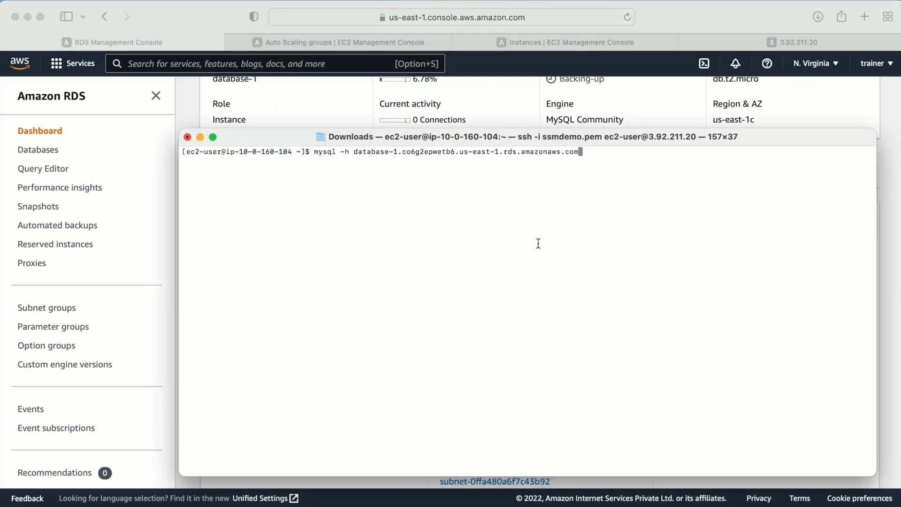
type("-p")
key("BackSpace")
key("BackSpace")
type("P 3306 -u admin -p")
key("Return")
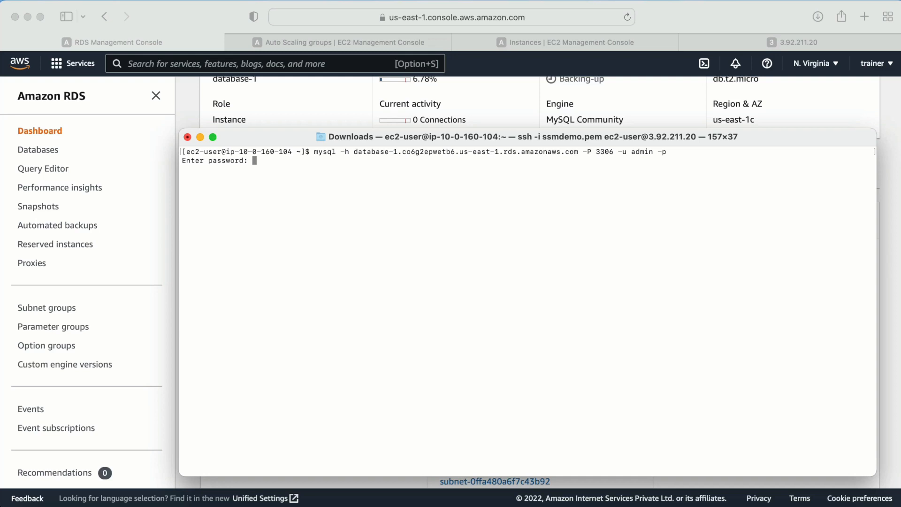
key("Return")
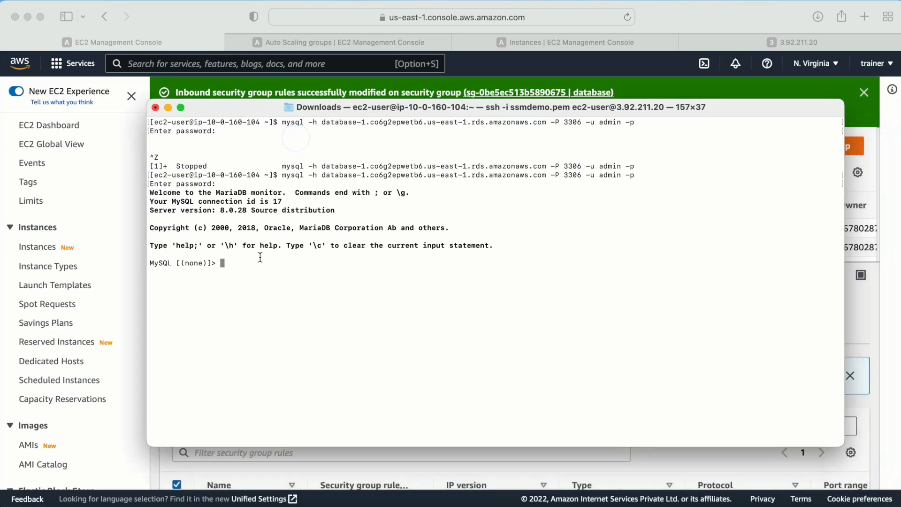
left_click_drag(253, 265, 150, 190)
left_click(292, 311)
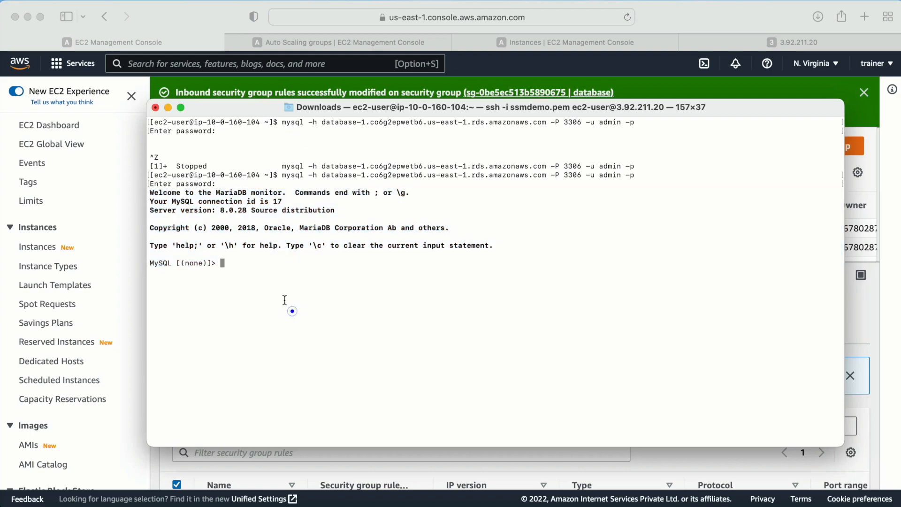